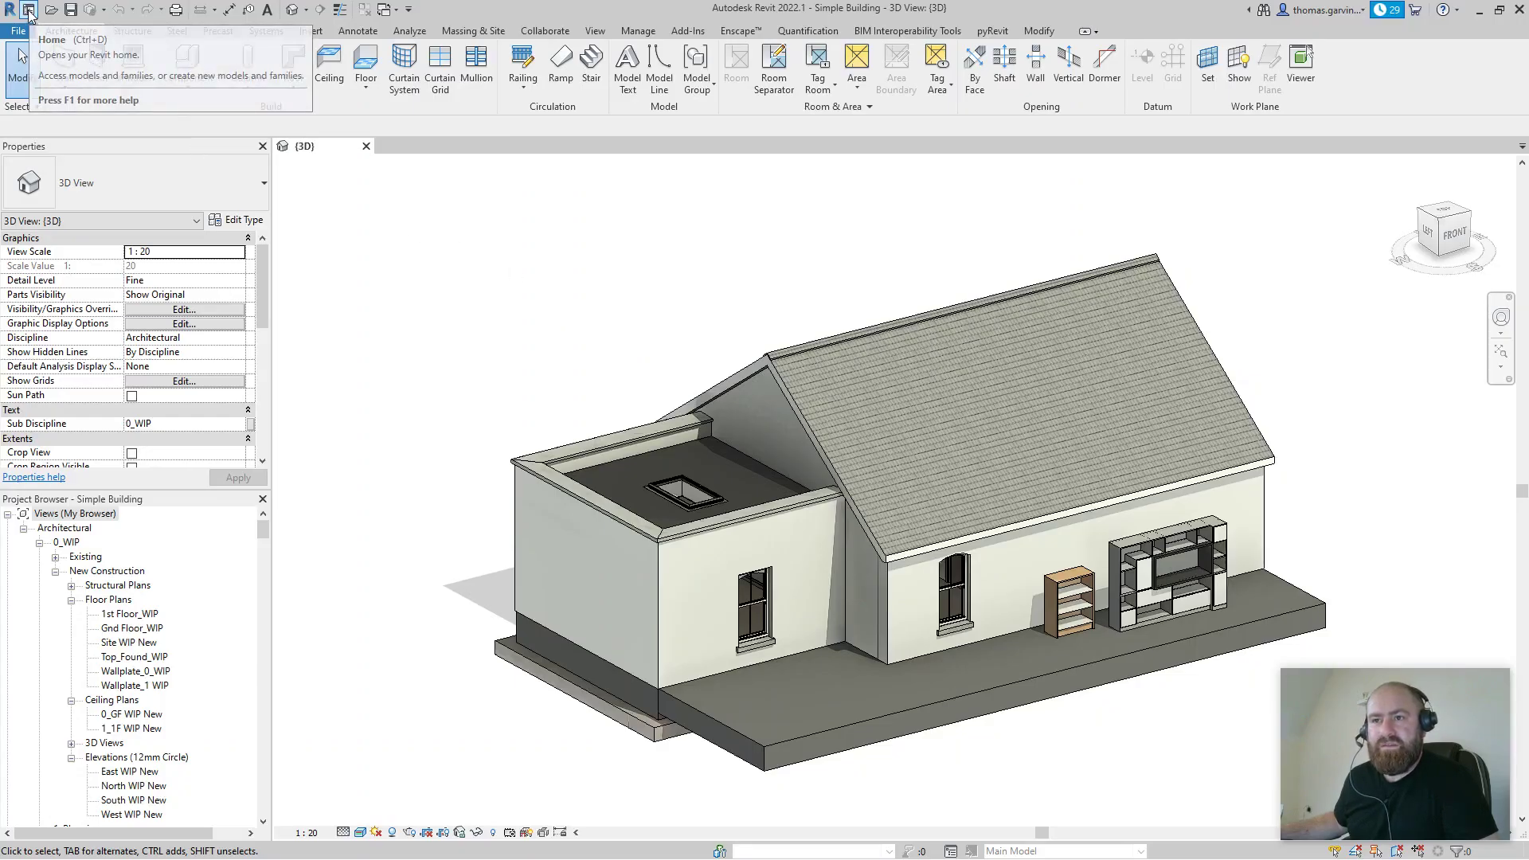
Step: Create a new family from the Metric Generic Model template
click(29, 11)
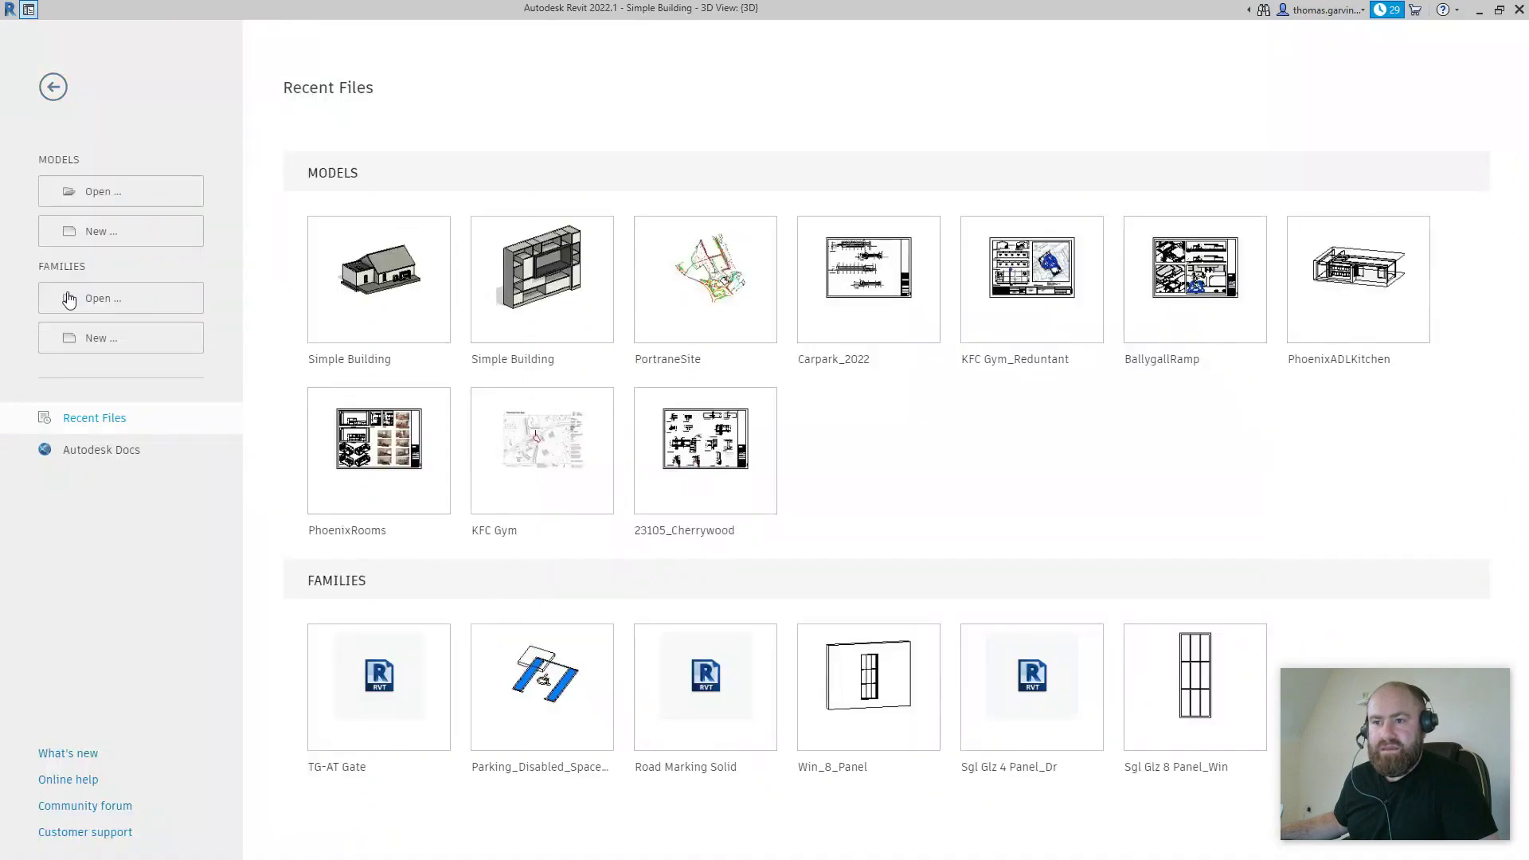
click(30, 10)
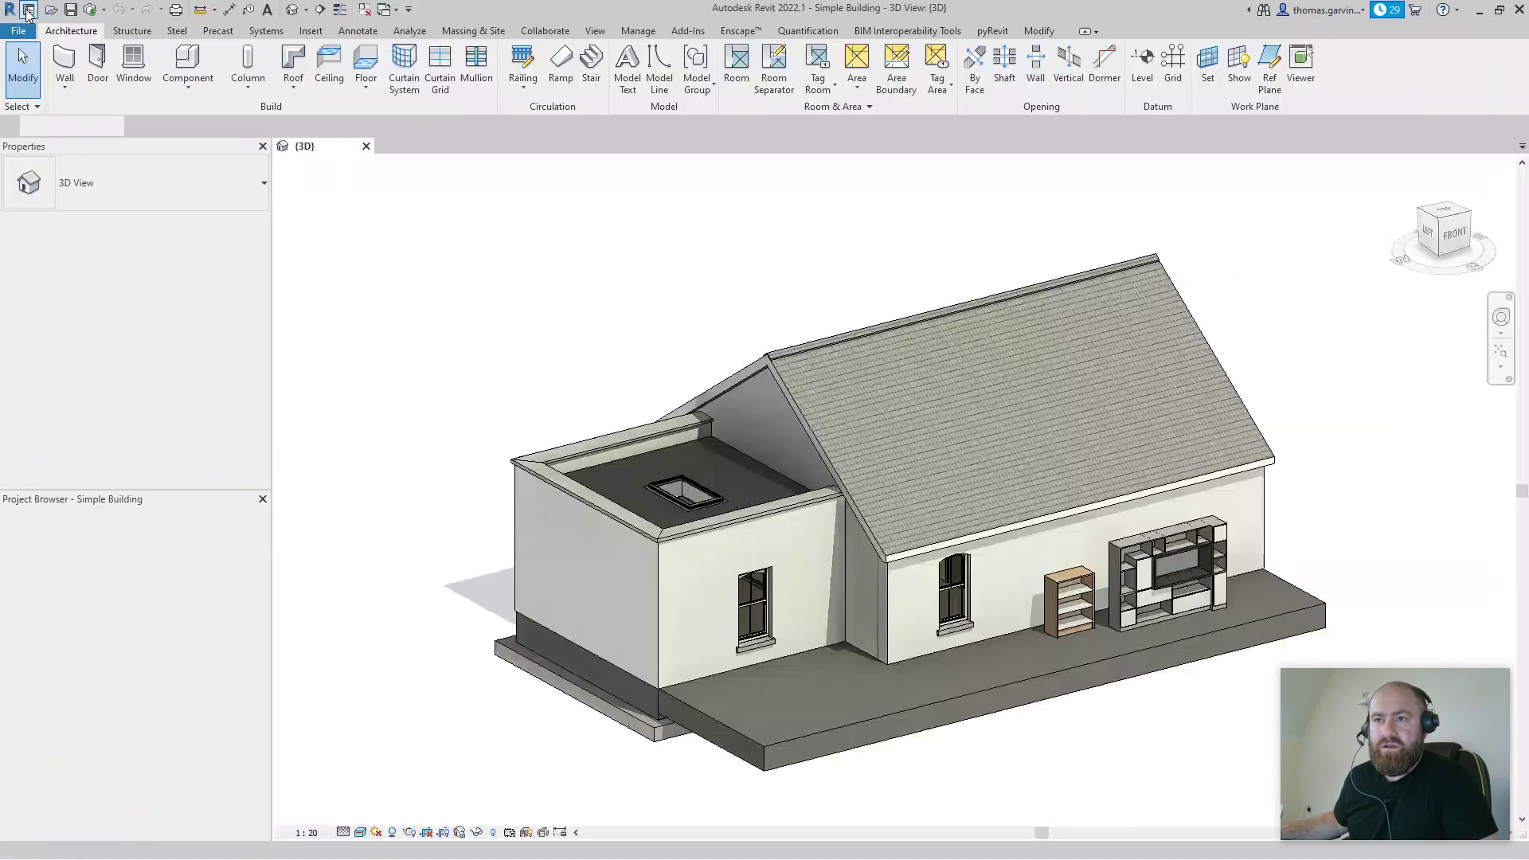
click(19, 32)
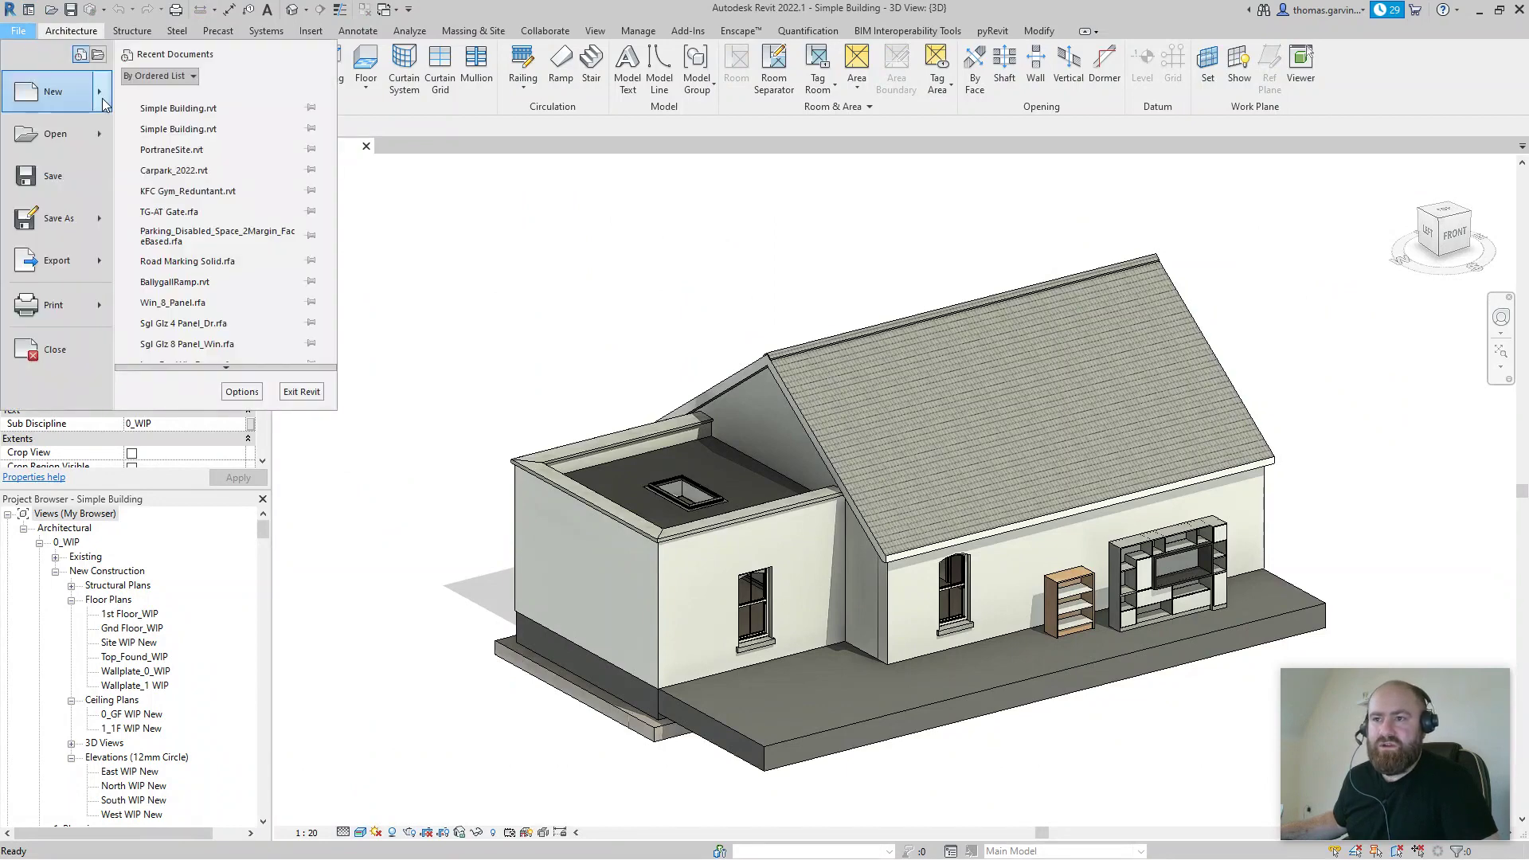
mouse_move(97, 94)
click(199, 149)
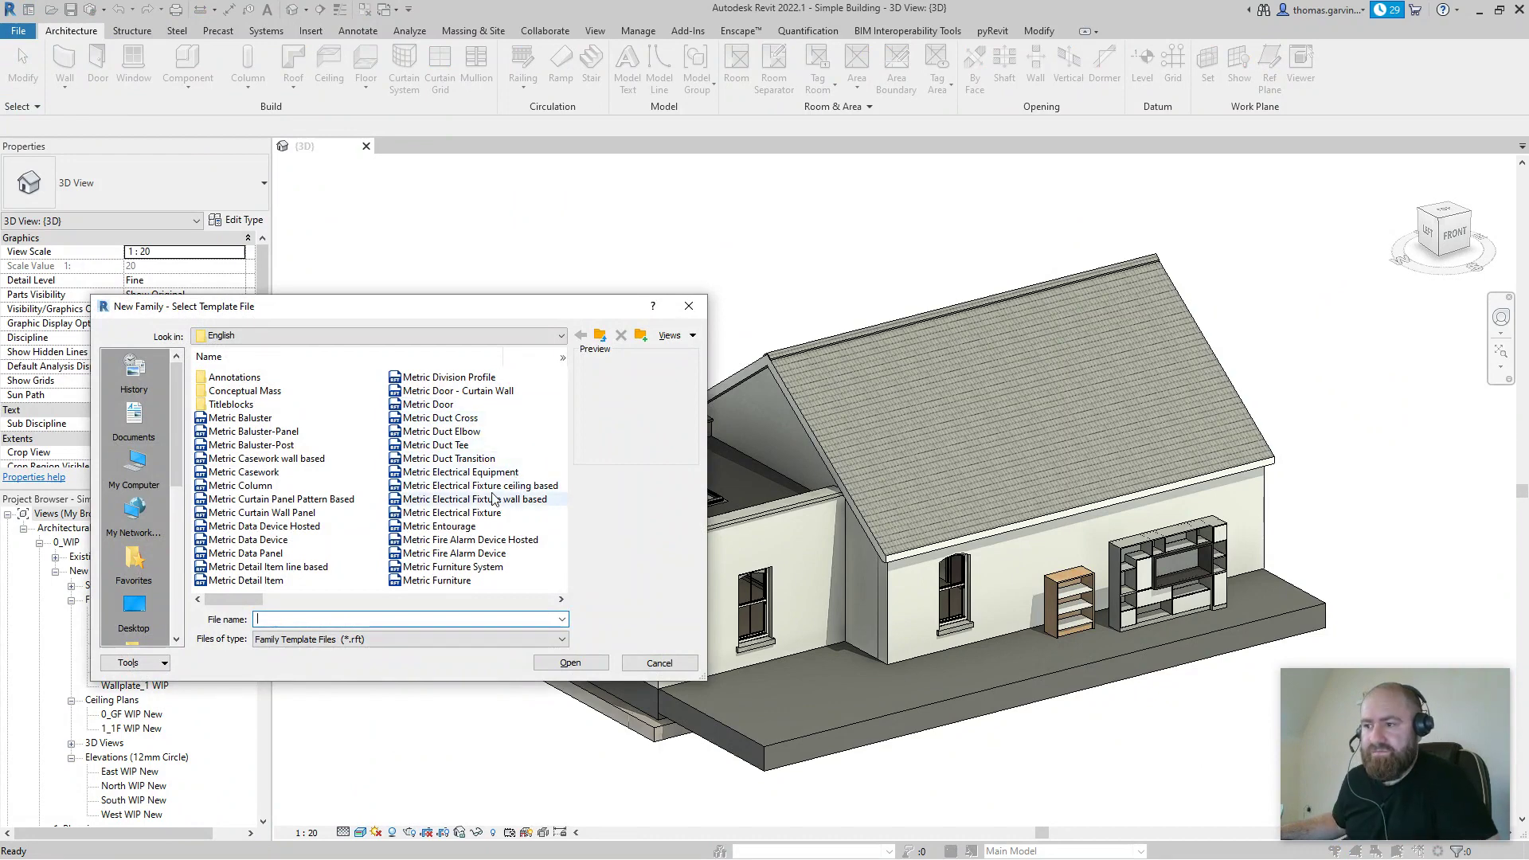
scroll(494, 506, down, 1)
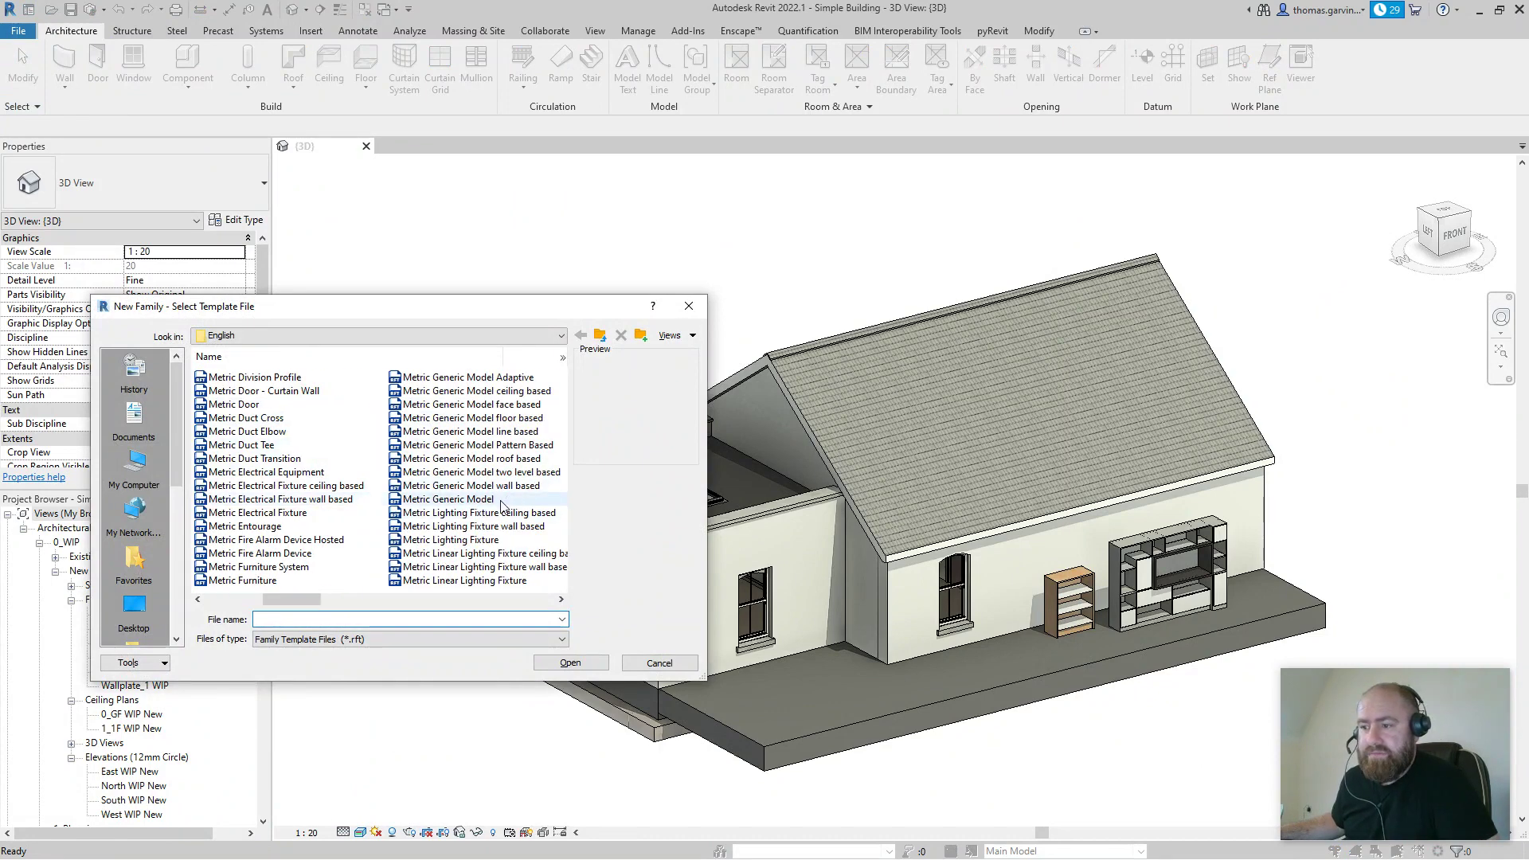
click(501, 501)
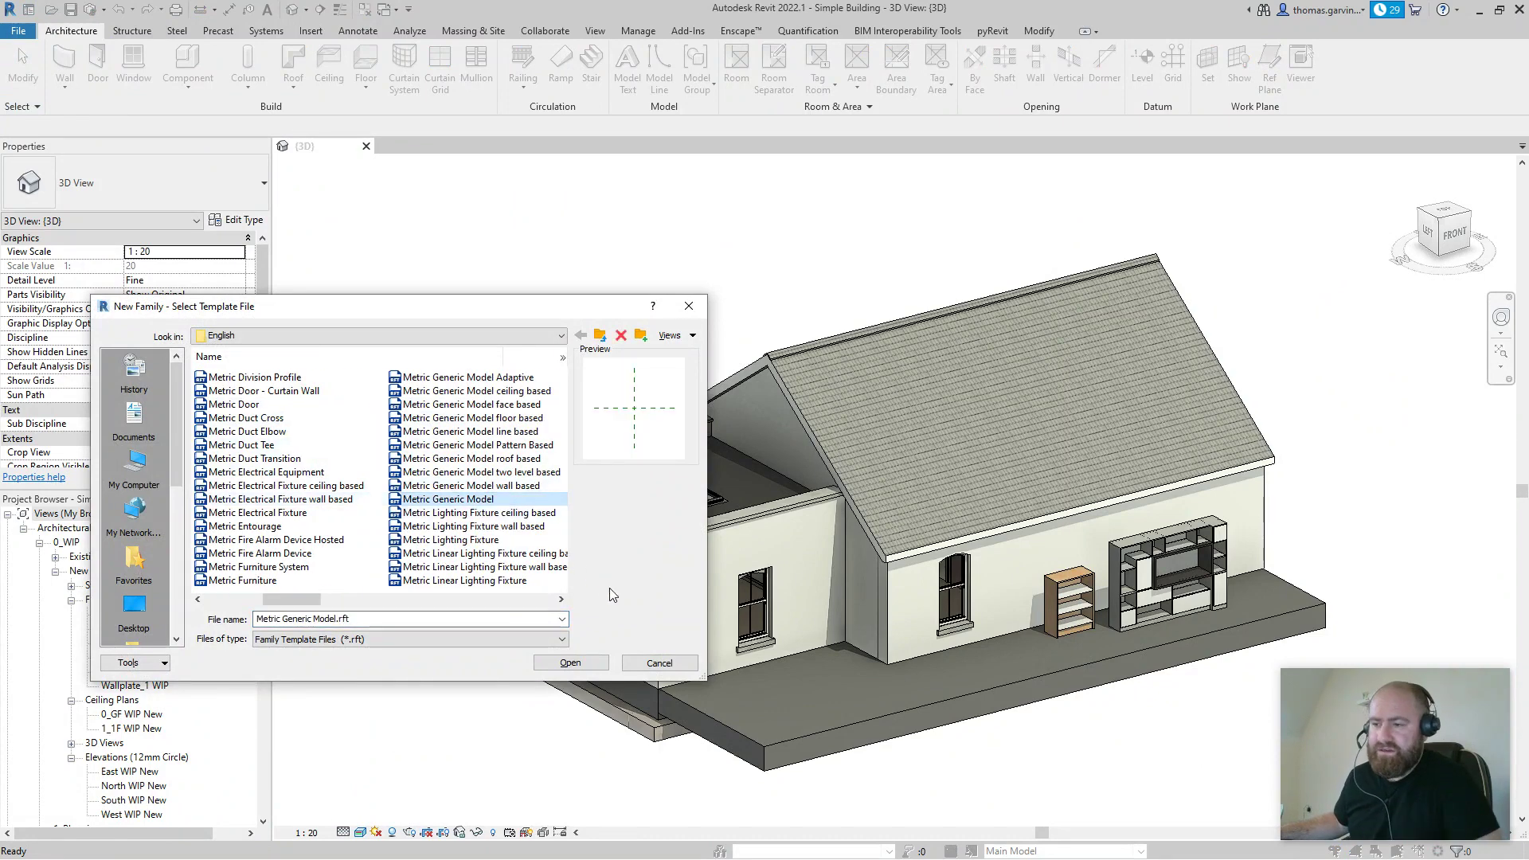
click(570, 663)
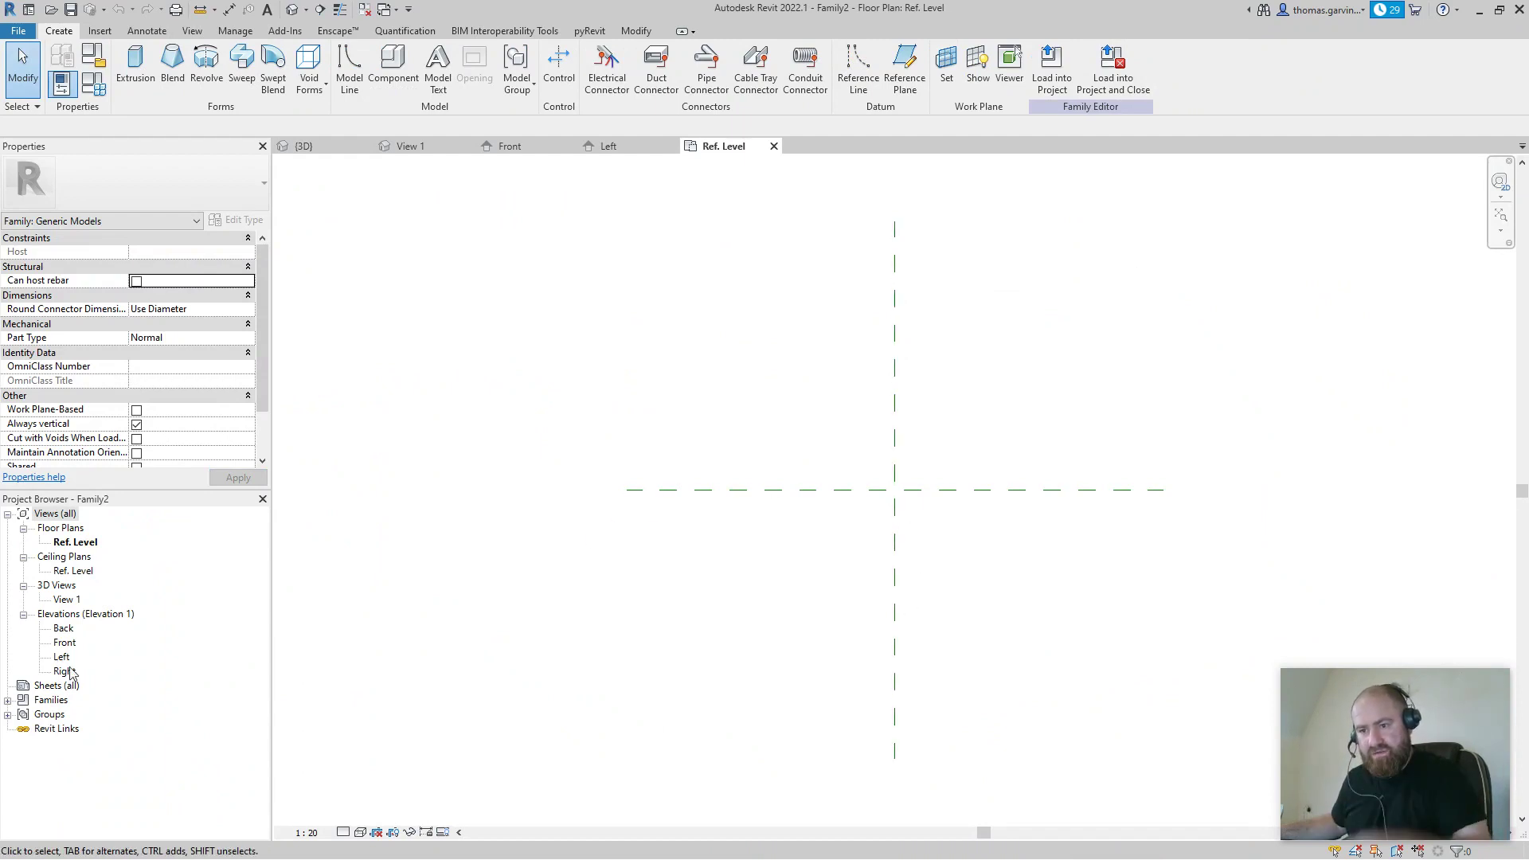
Step: Examine the Defines Origin setting of the Center (Left/Right) and Center (Front/Back) reference planes in the Ref. Level plan
click(84, 546)
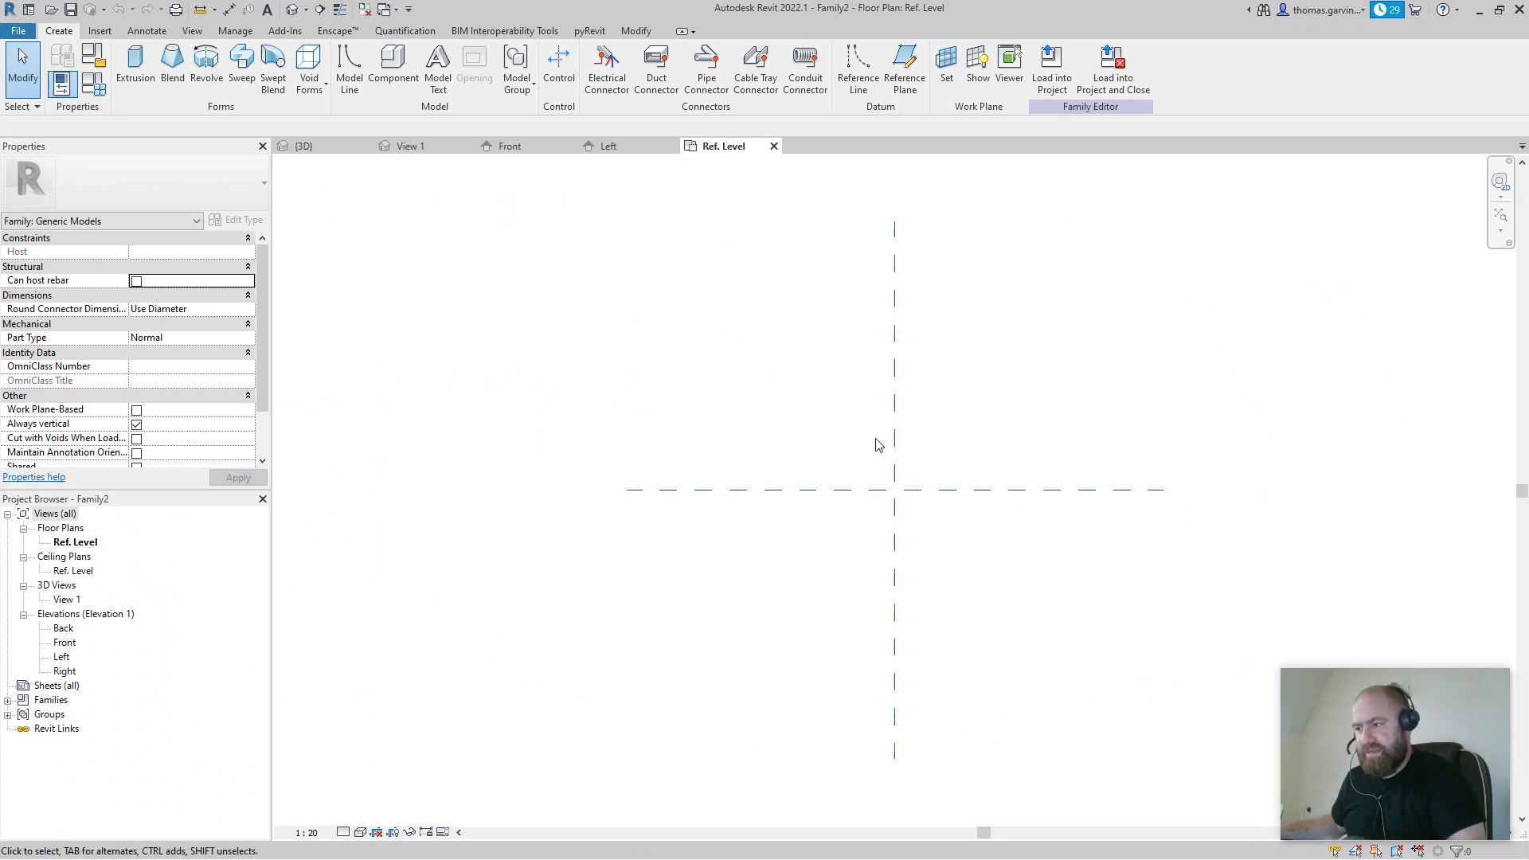
click(895, 491)
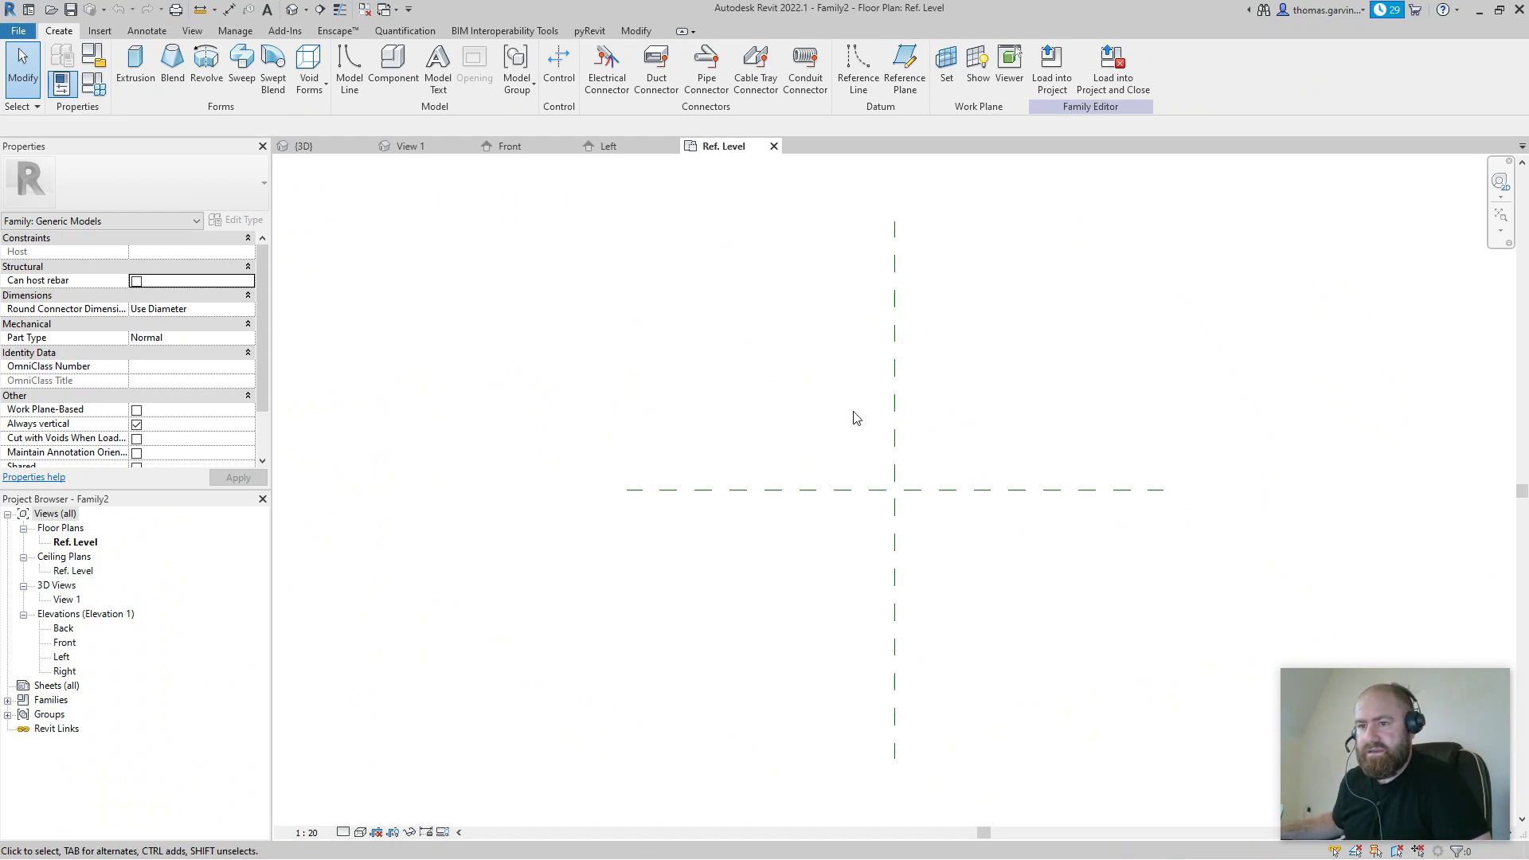
click(893, 329)
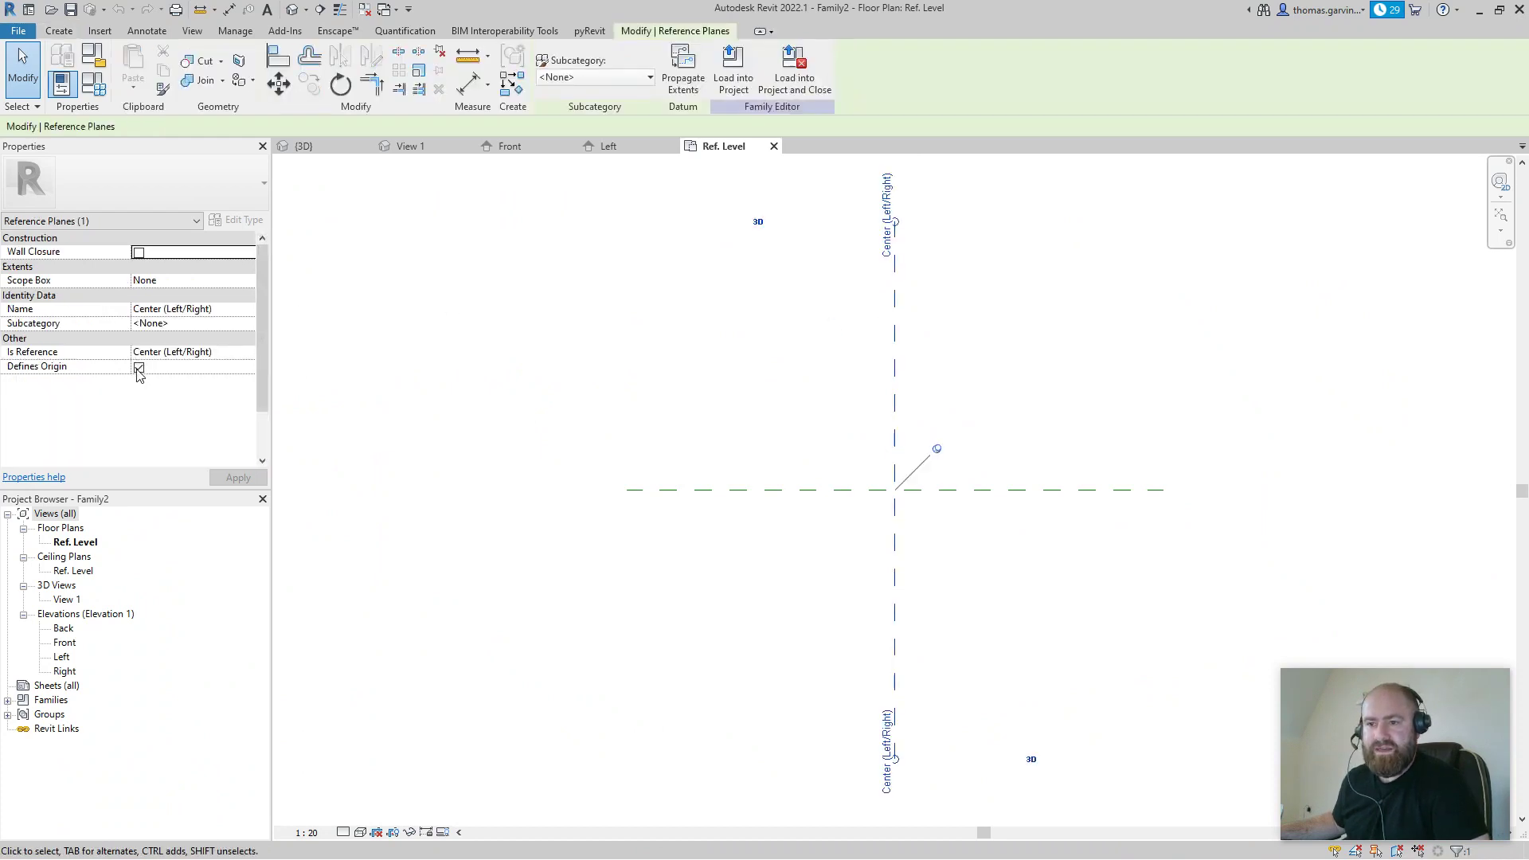
click(139, 368)
click(960, 490)
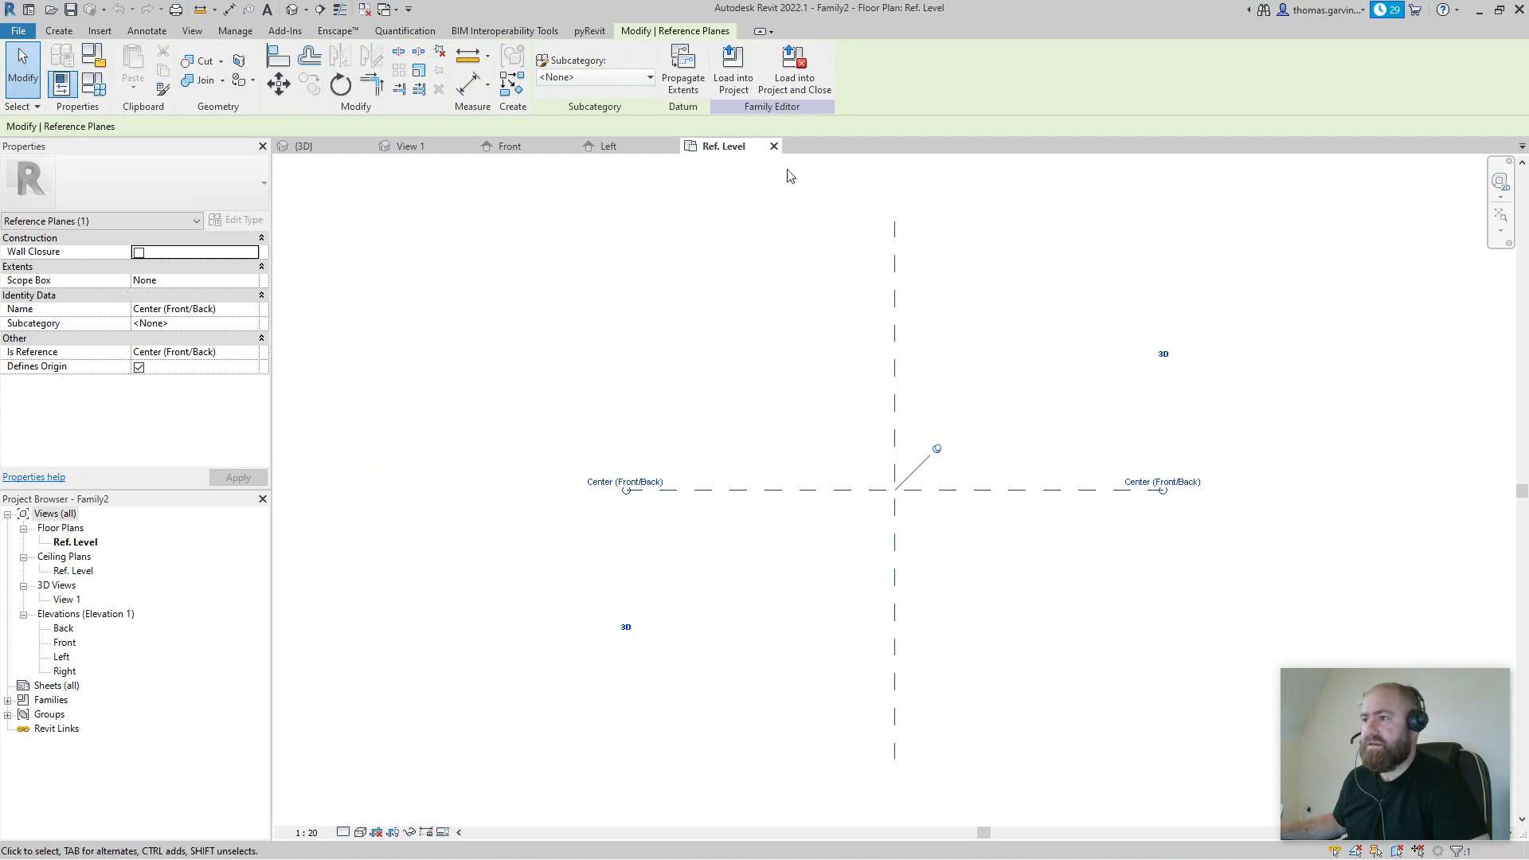
Step: Place a trial horizontal reference plane about 480 mm above the Center (Front/Back) plane
click(64, 32)
click(904, 64)
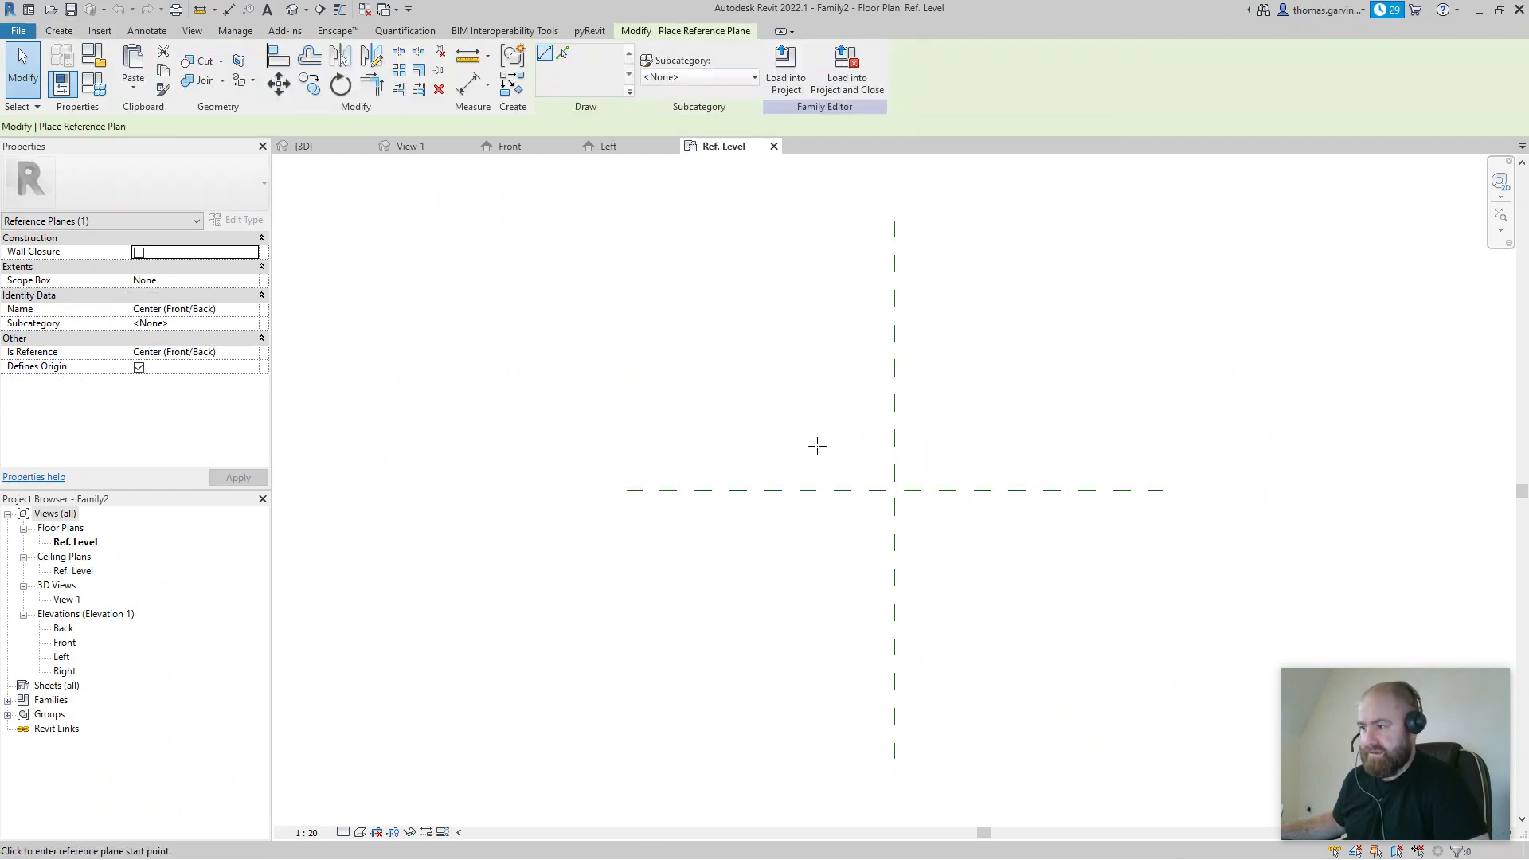
click(770, 426)
click(1035, 426)
key(Escape)
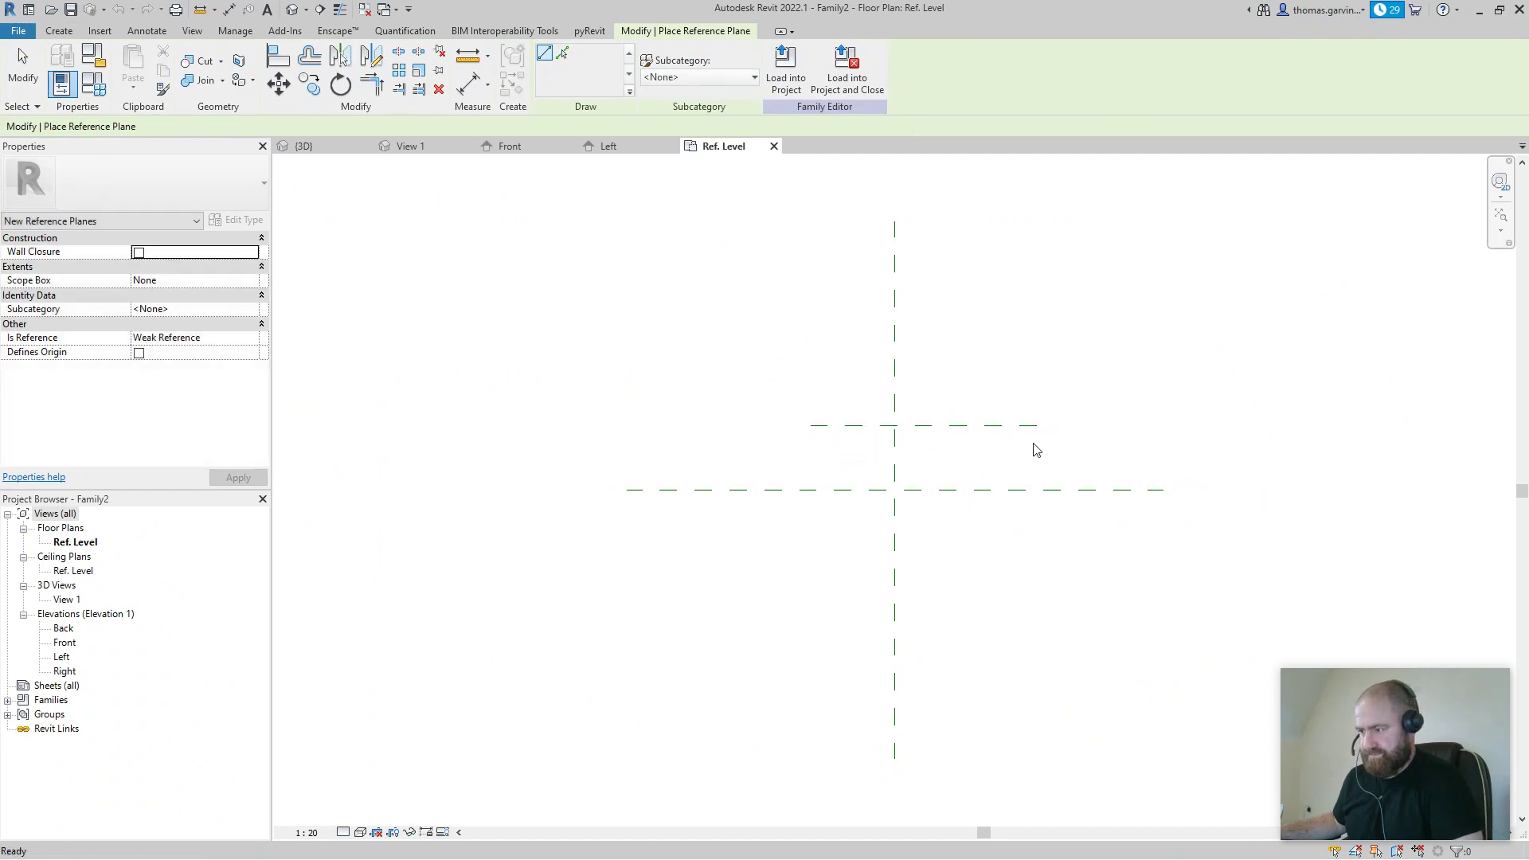
key(Escape)
Step: Turn on Defines Origin for the trial reference plane and check the same setting on the Center (Front/Back) plane
click(899, 426)
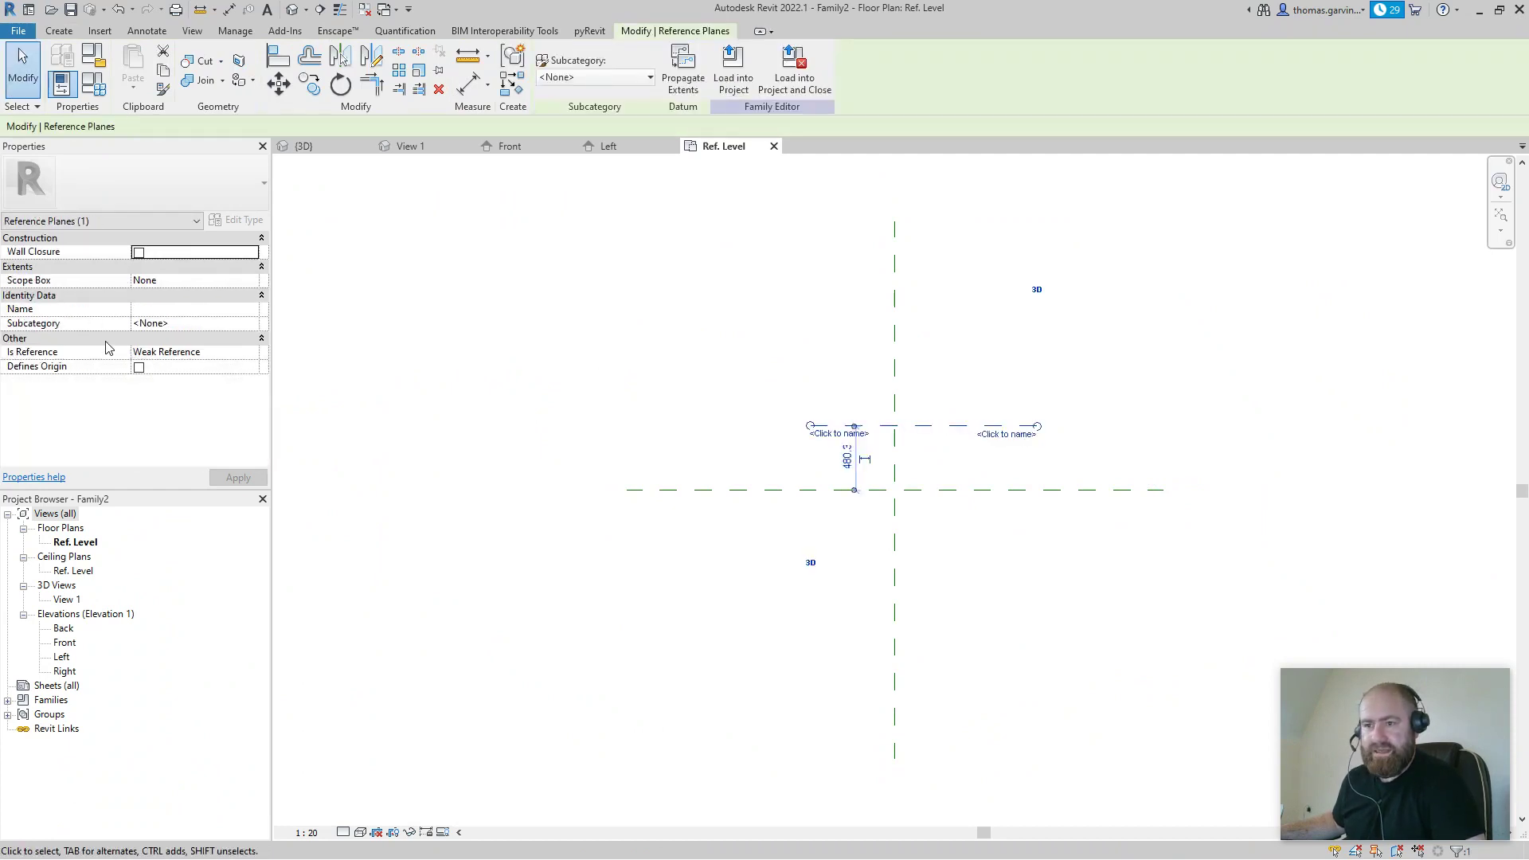
click(138, 367)
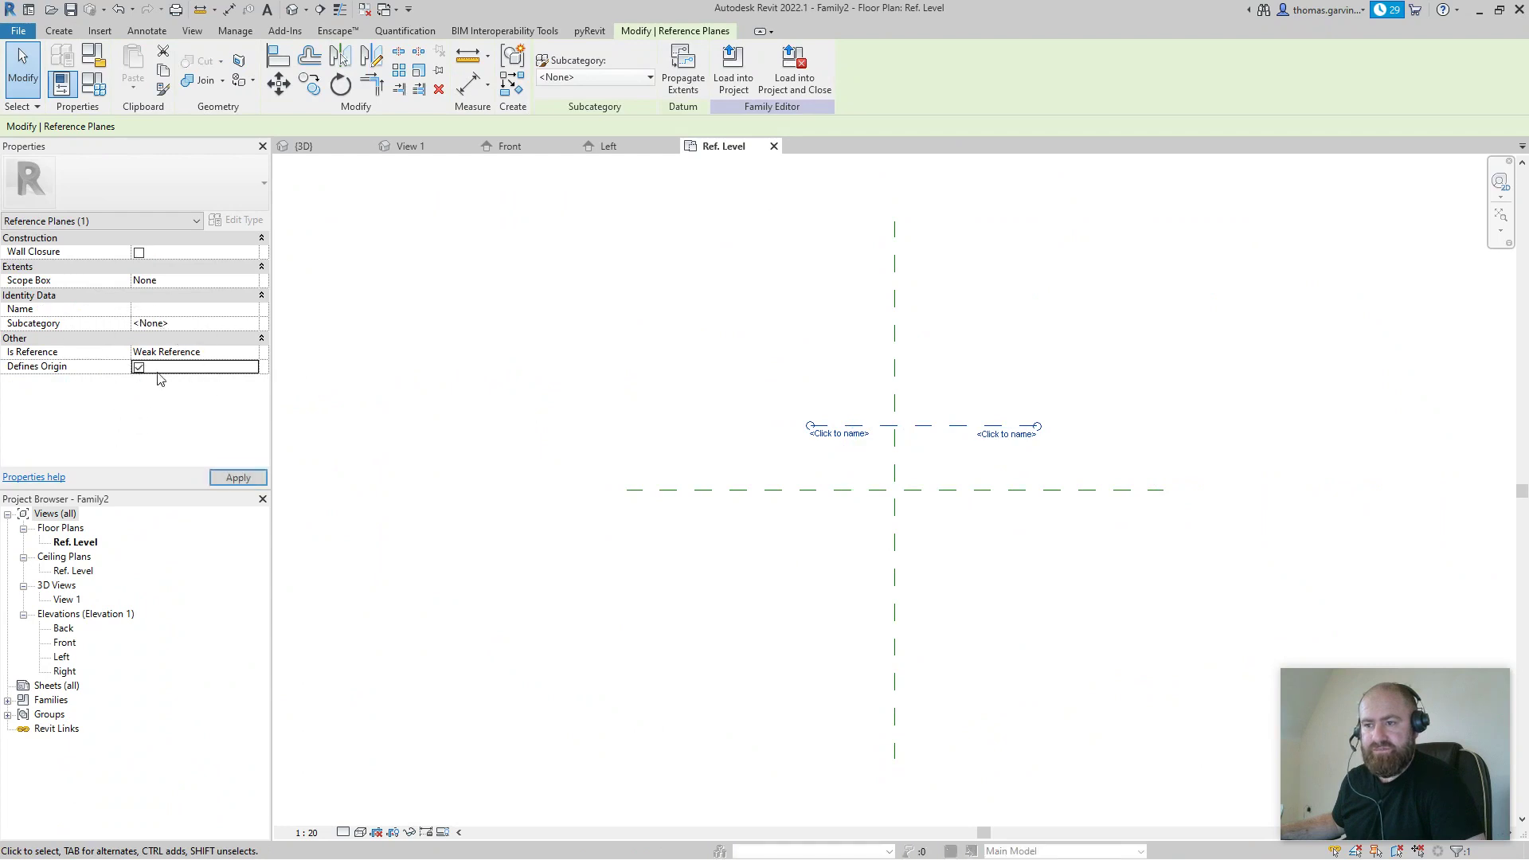
click(1025, 491)
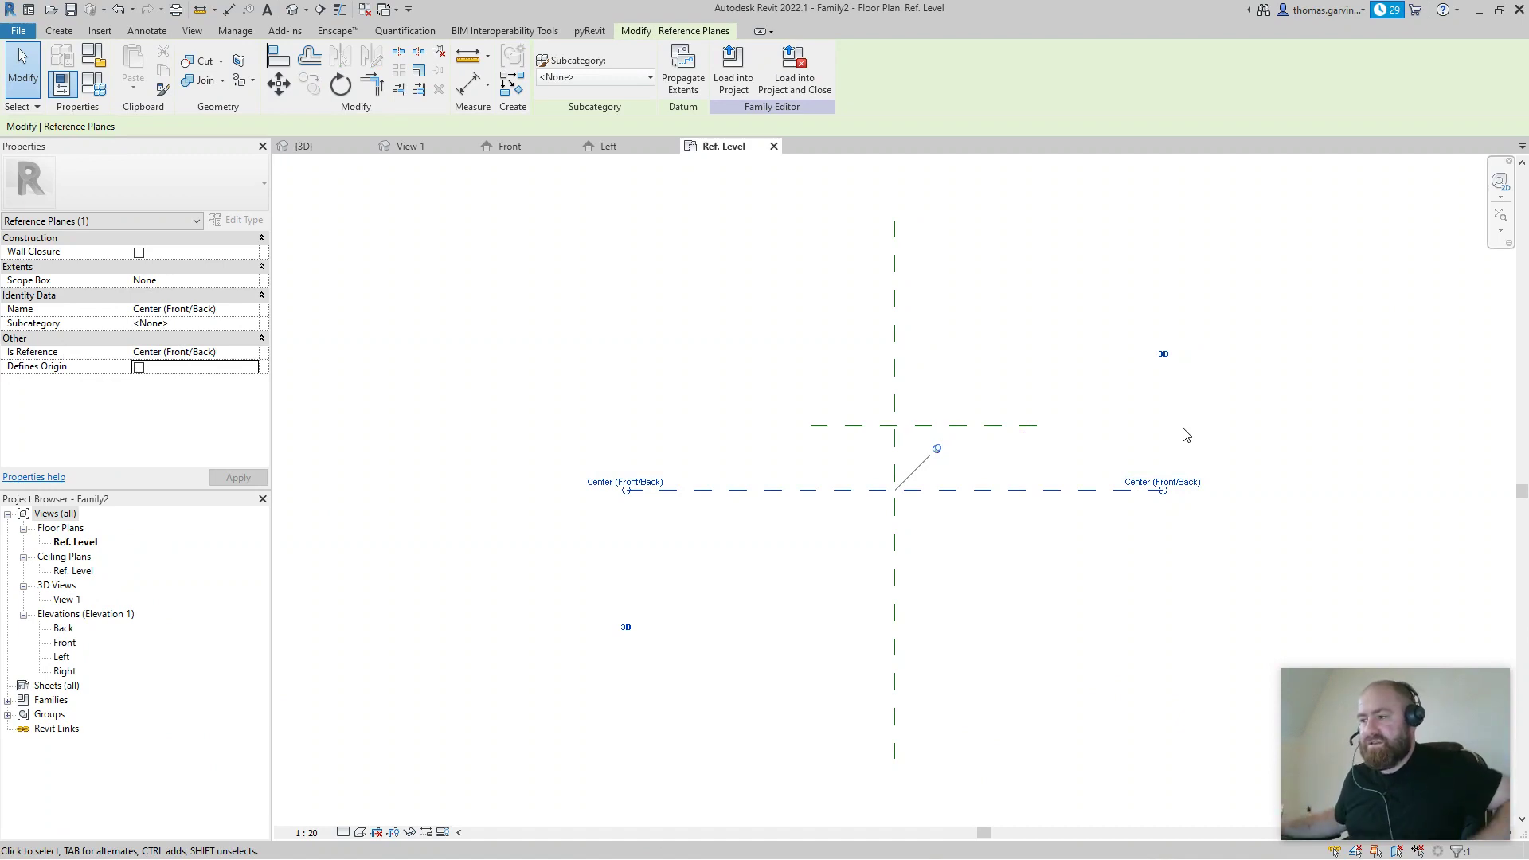
click(948, 351)
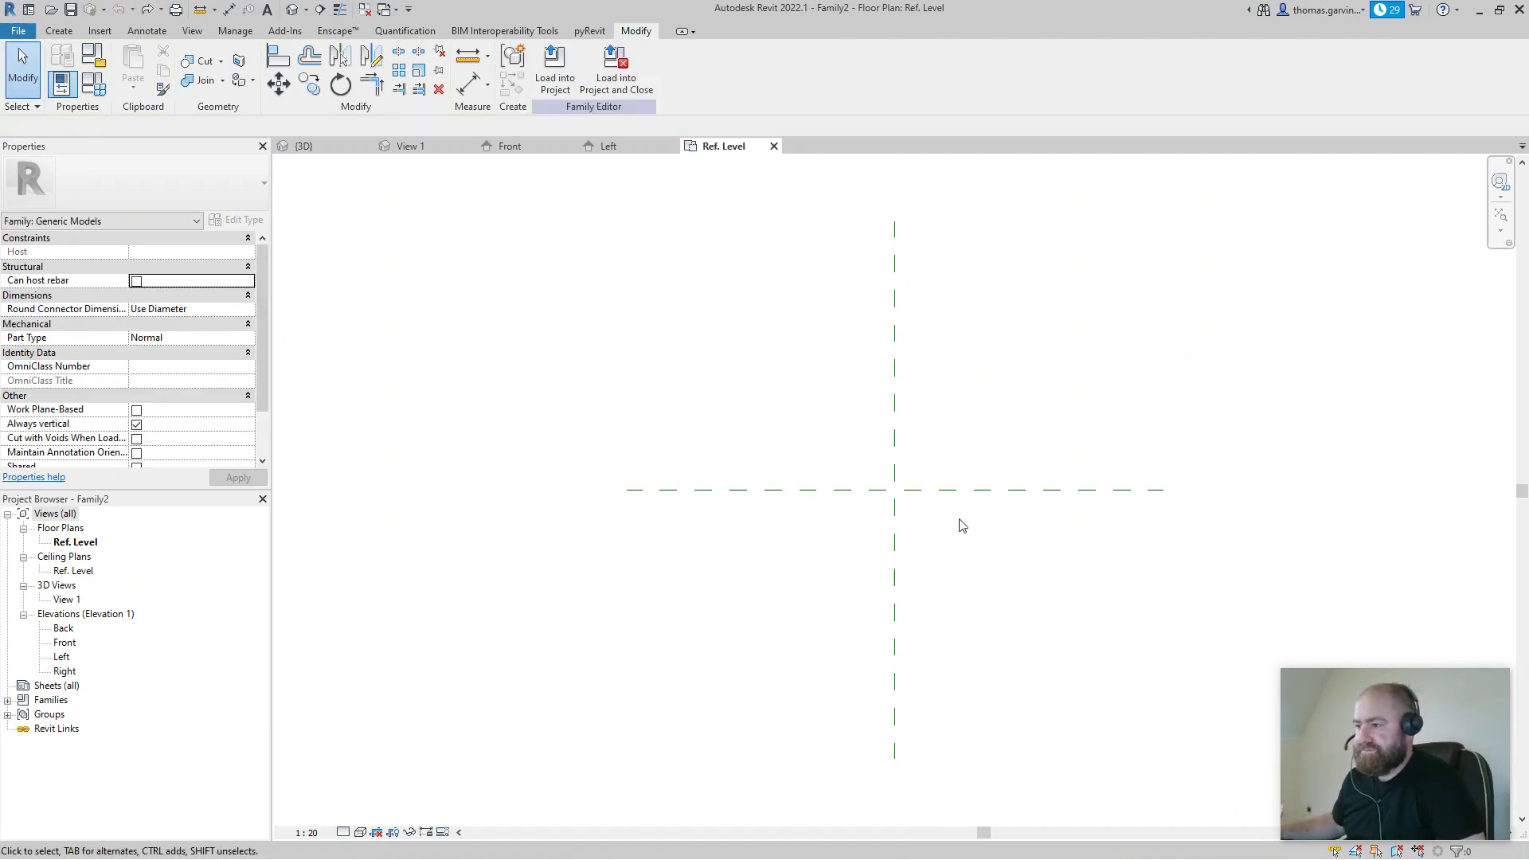
Step: Place vertical reference planes about 624 mm right and about 560 mm left of the vertical centre plane
scroll(979, 527, down, 1)
middle_drag(1006, 528, 969, 504)
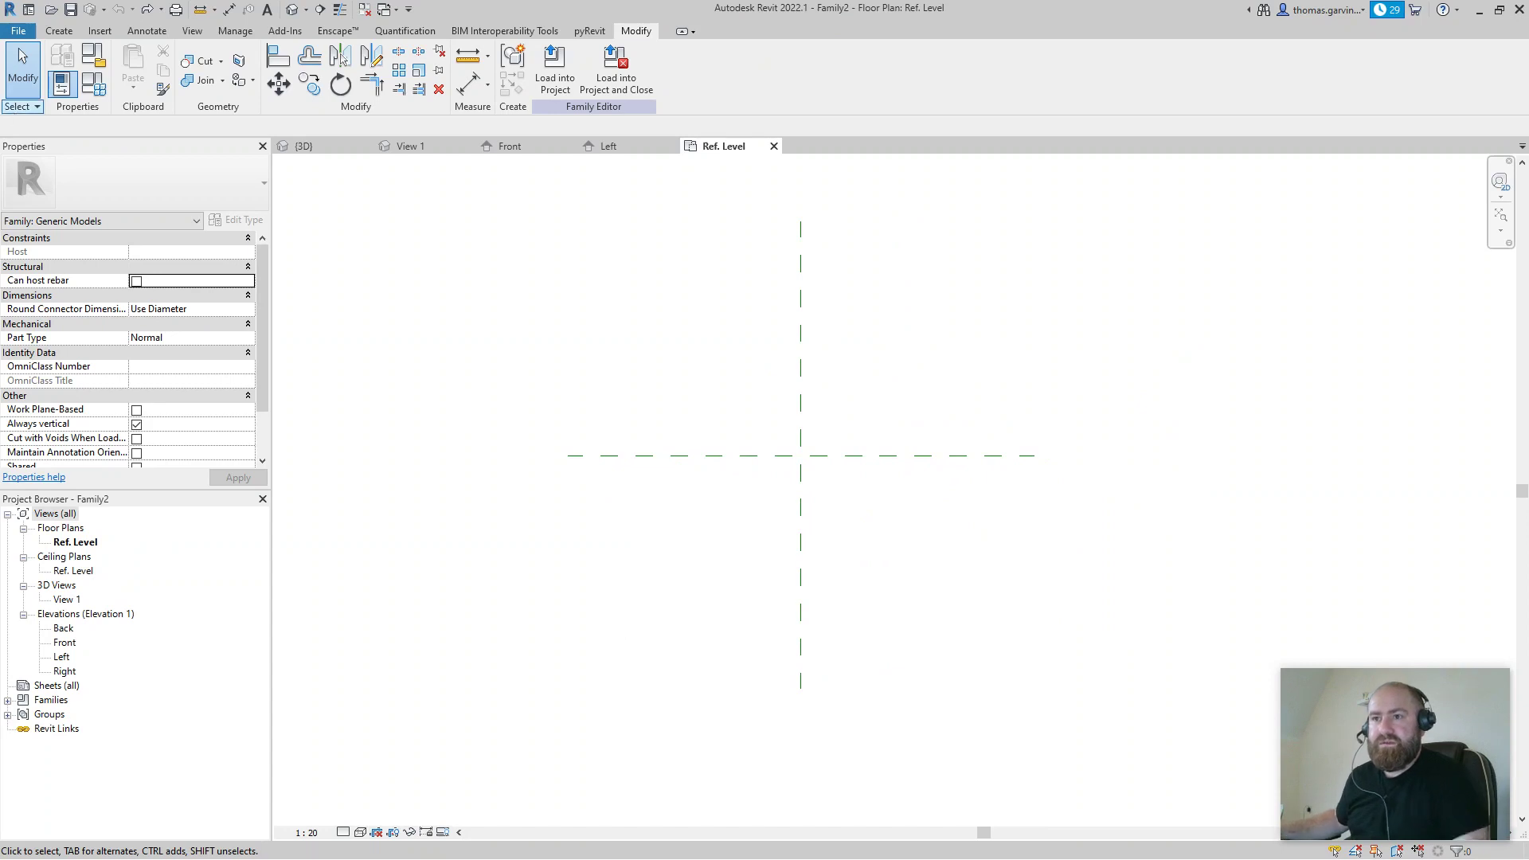
click(60, 33)
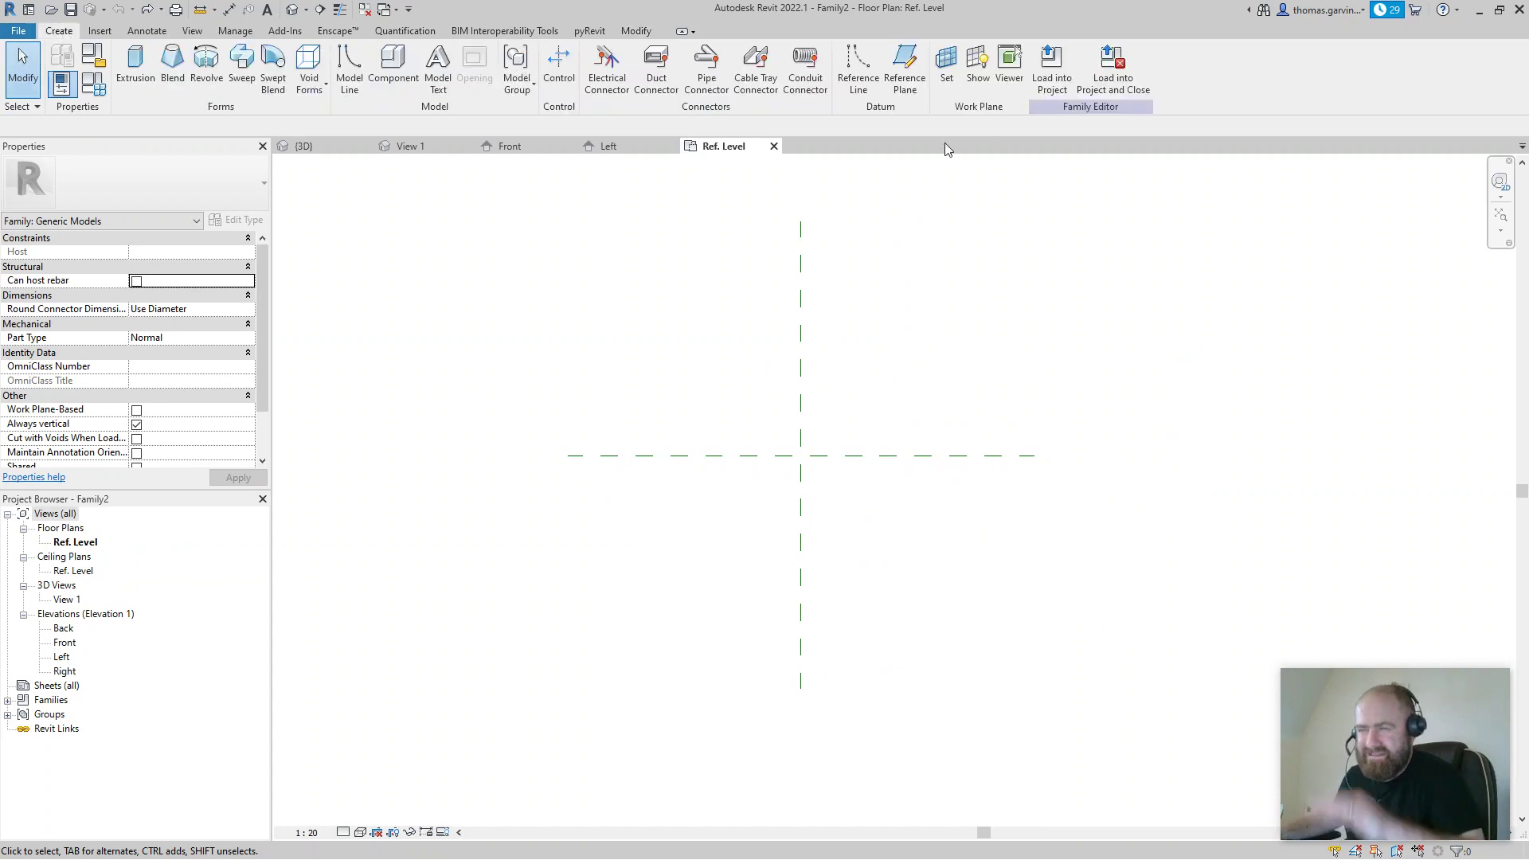
click(905, 65)
click(874, 354)
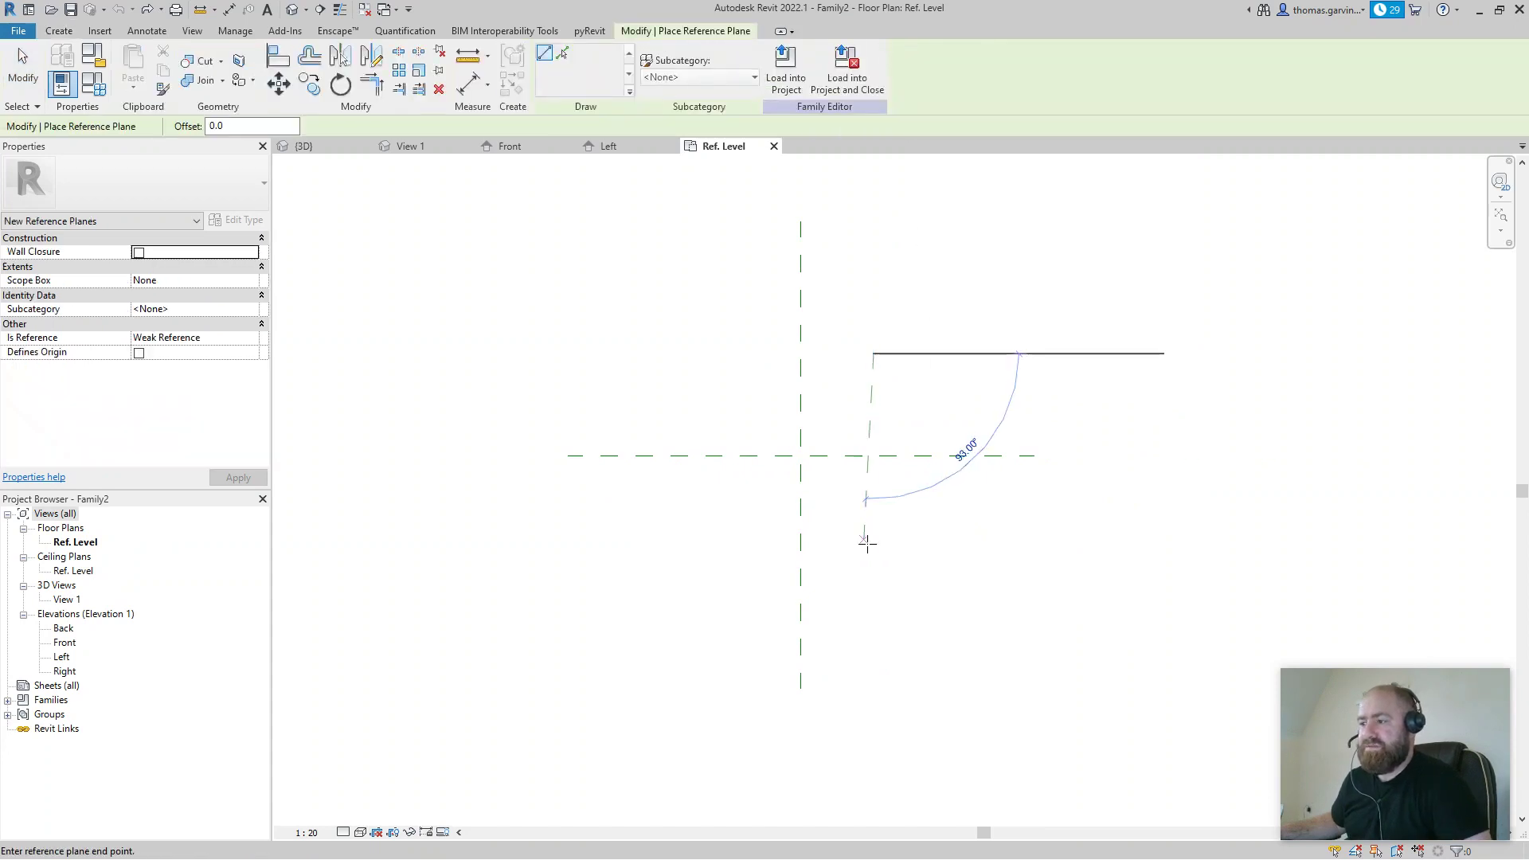
click(873, 565)
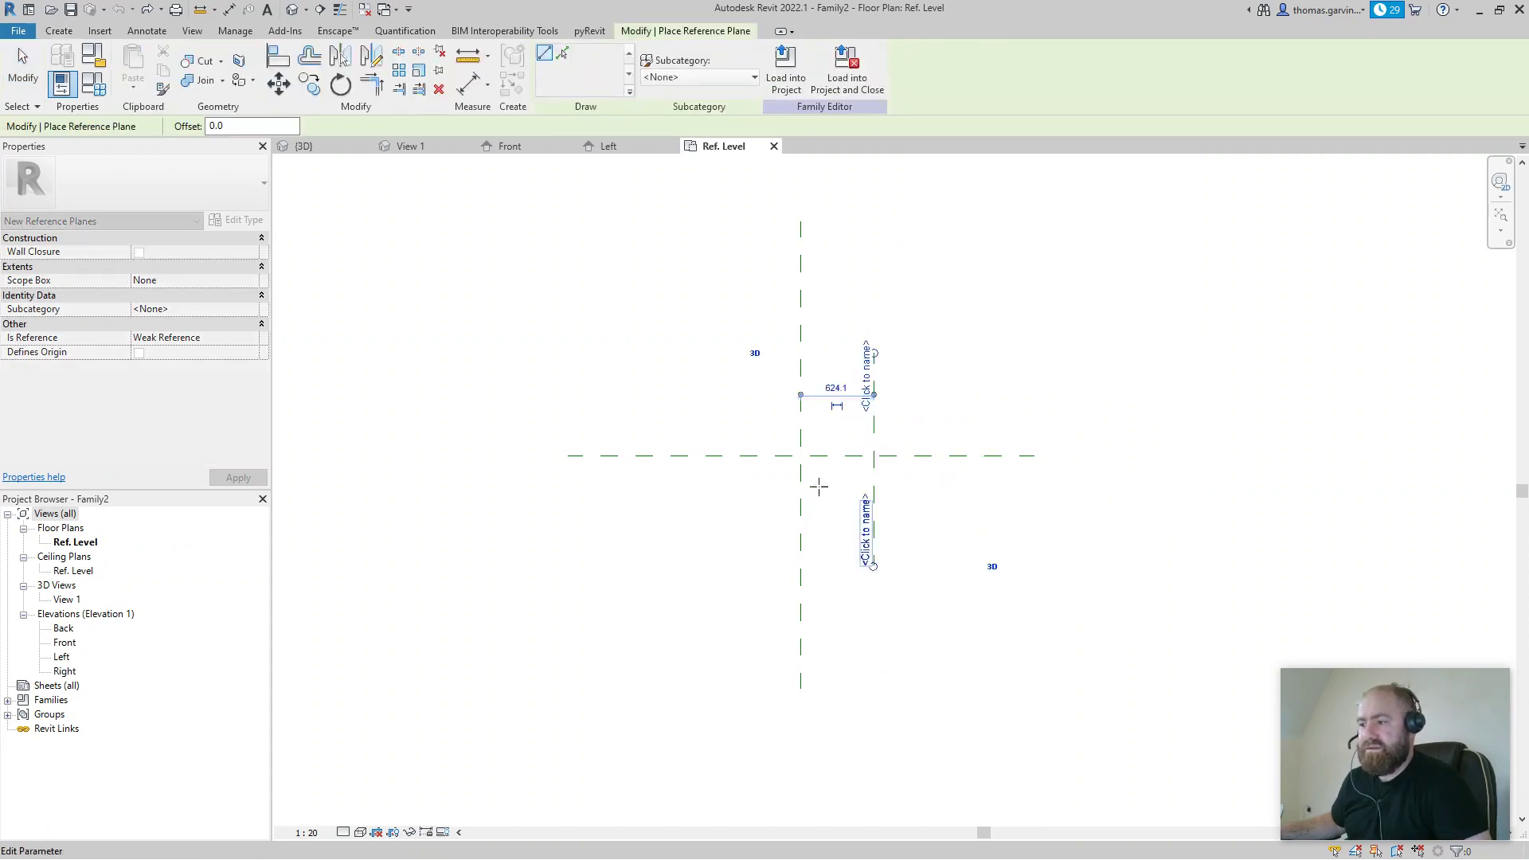
click(732, 353)
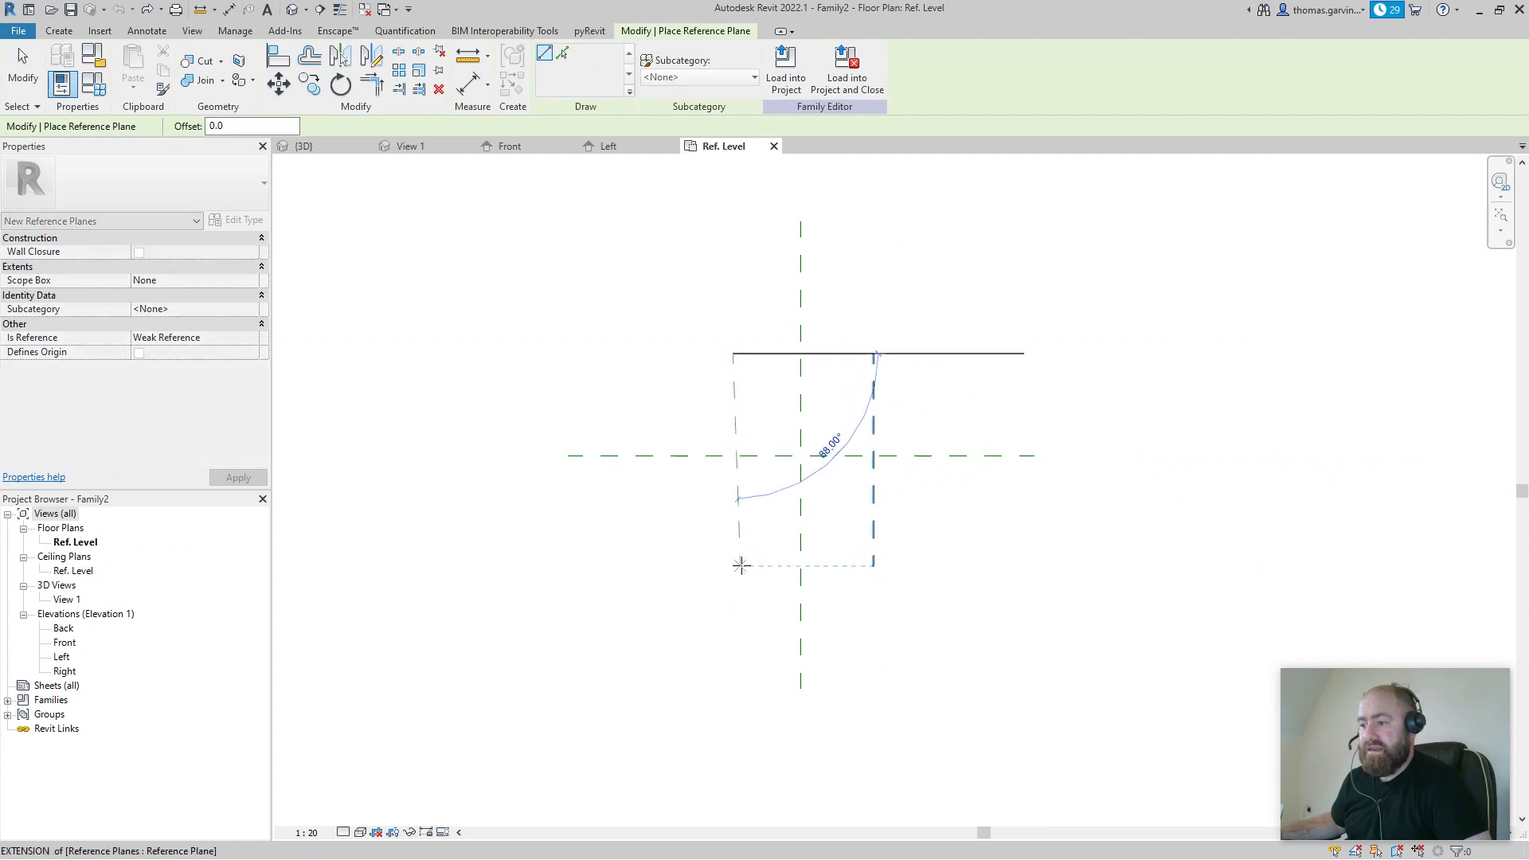
click(734, 564)
Step: Place horizontal reference planes about 708 mm below and about 560 mm above the horizontal centre plane
click(686, 539)
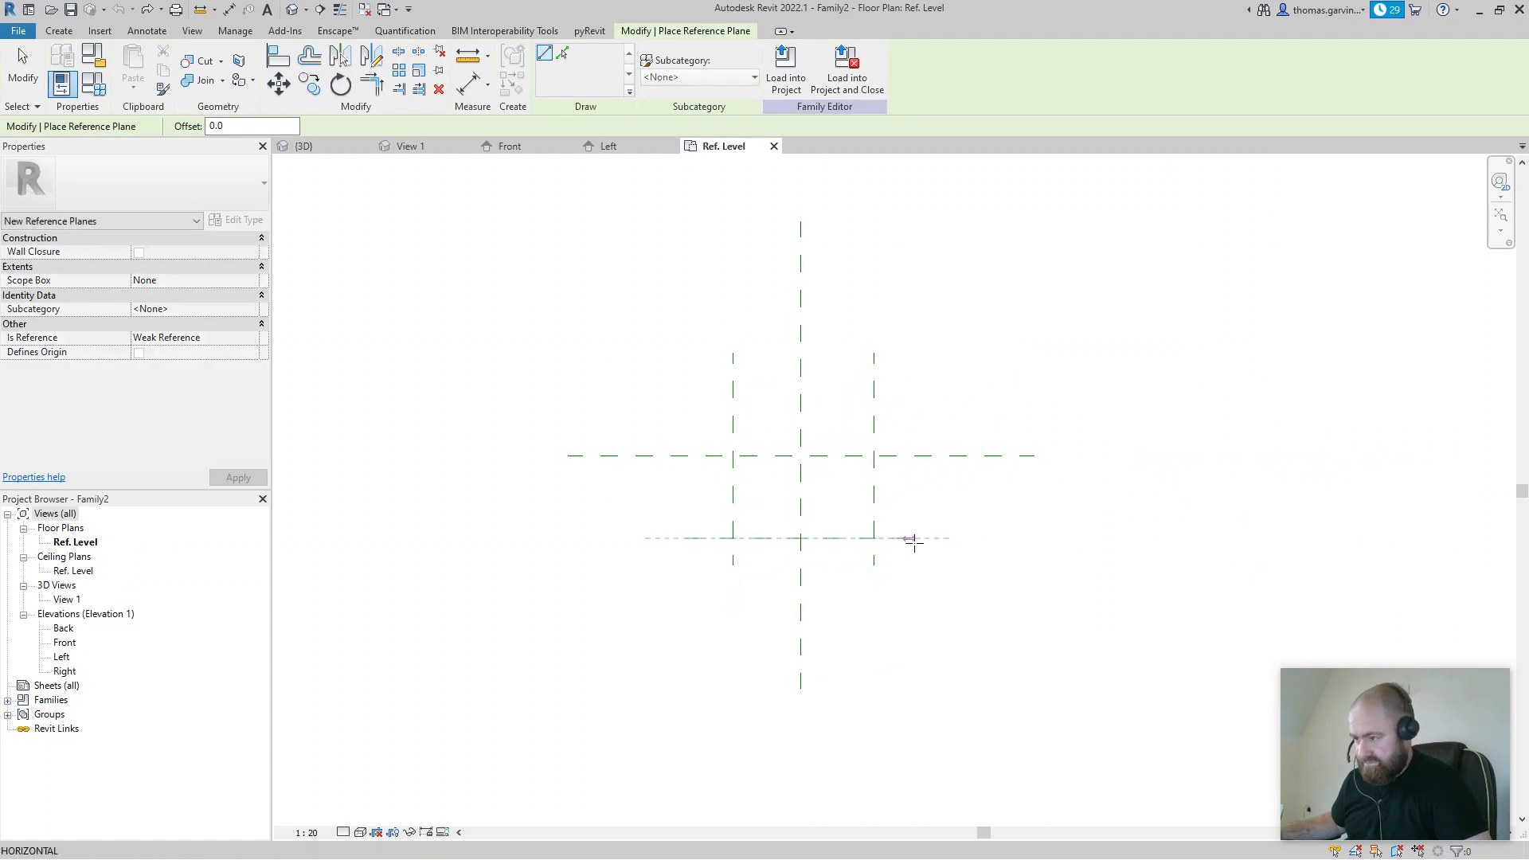
click(933, 539)
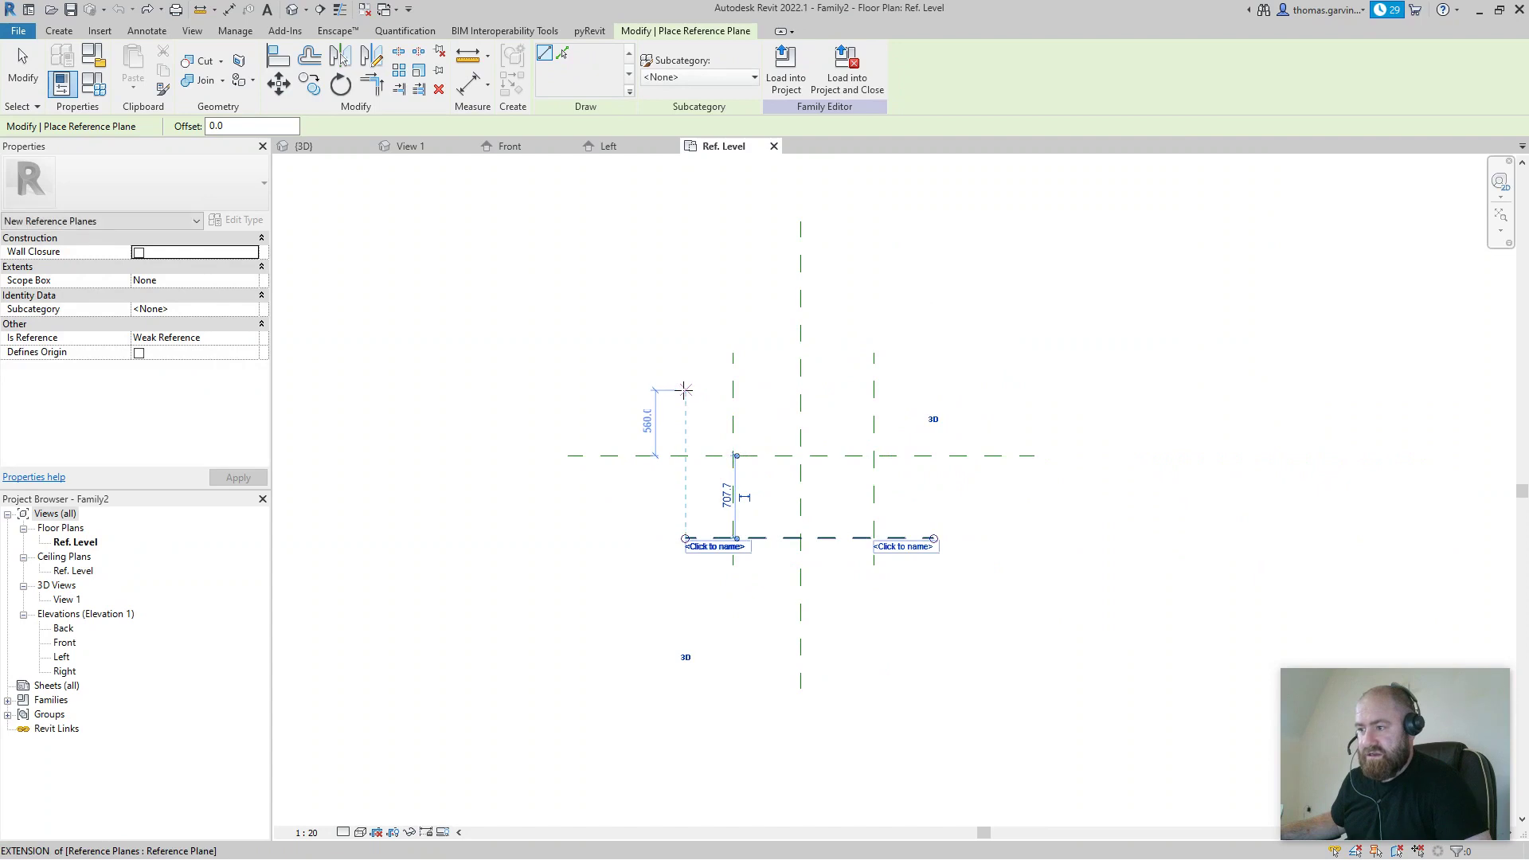
click(685, 390)
click(934, 389)
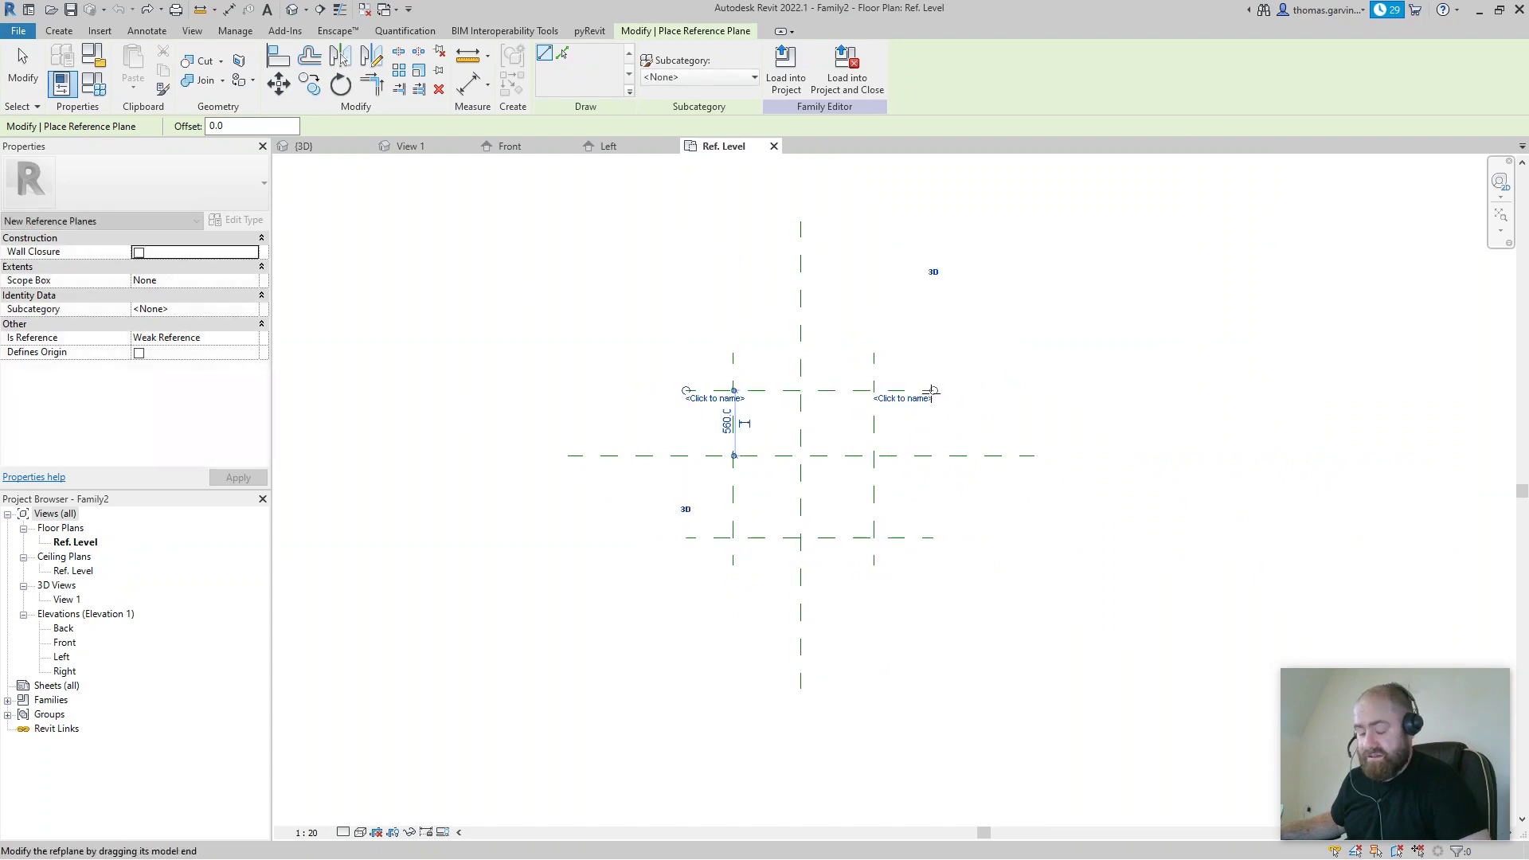
key(Escape)
key(Escape)
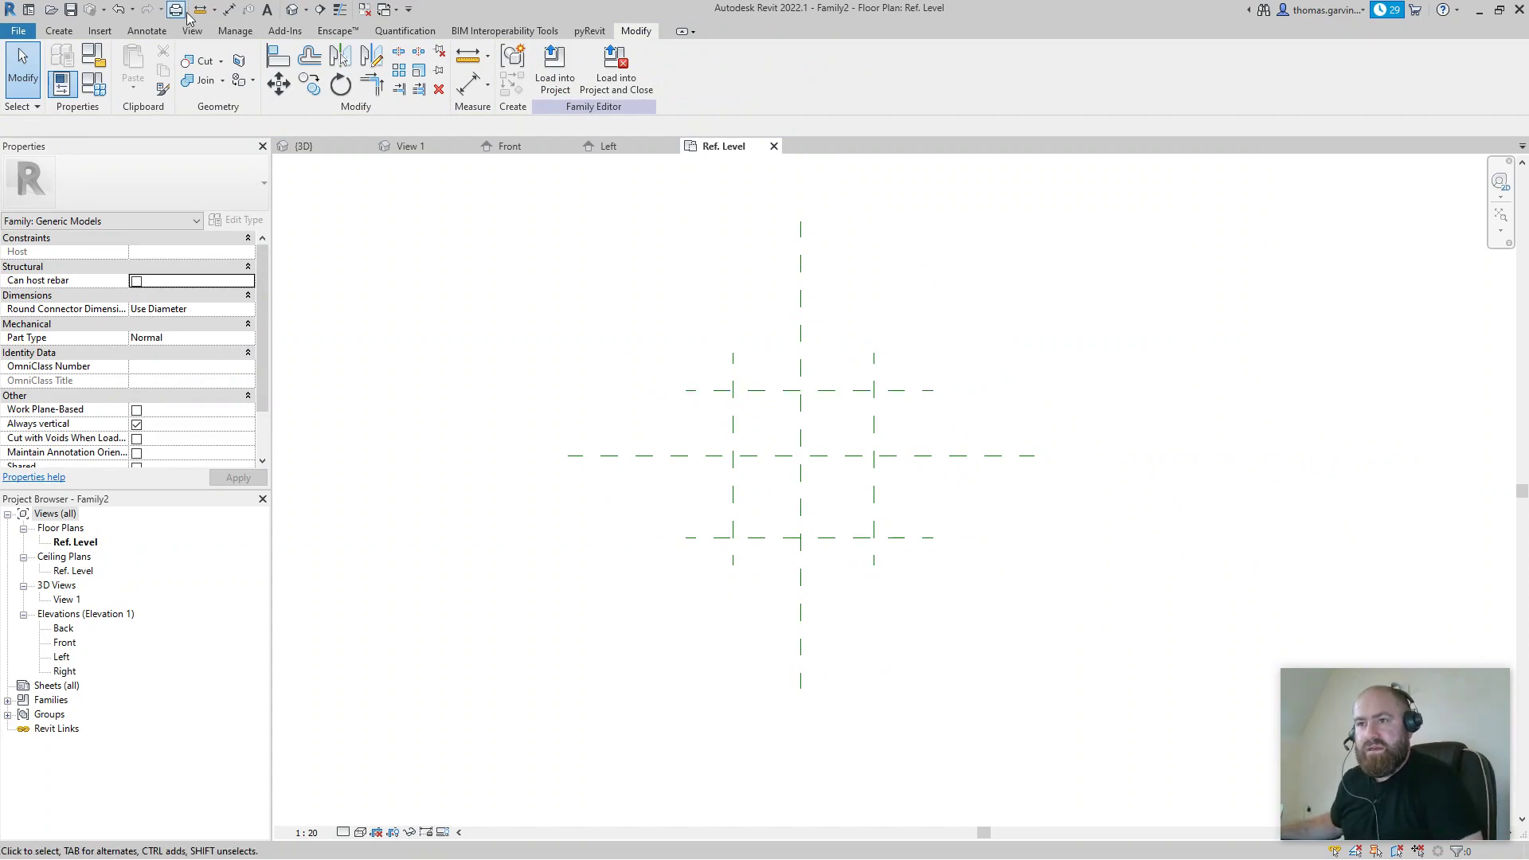
Step: Add an aligned dimension across the lower, centre and upper horizontal reference planes and set its segments to equal
click(228, 12)
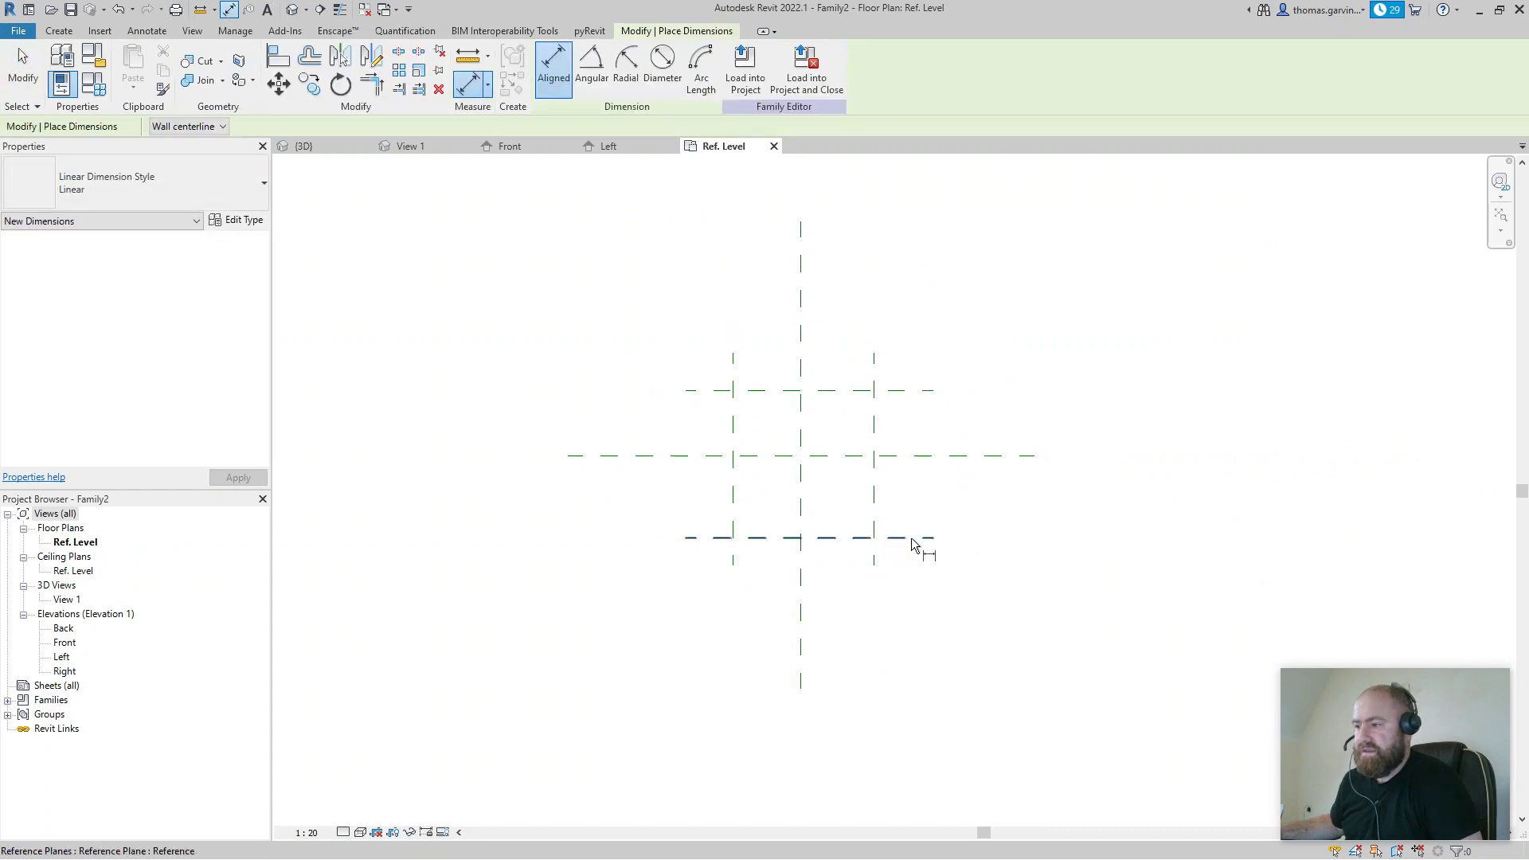
key(Escape)
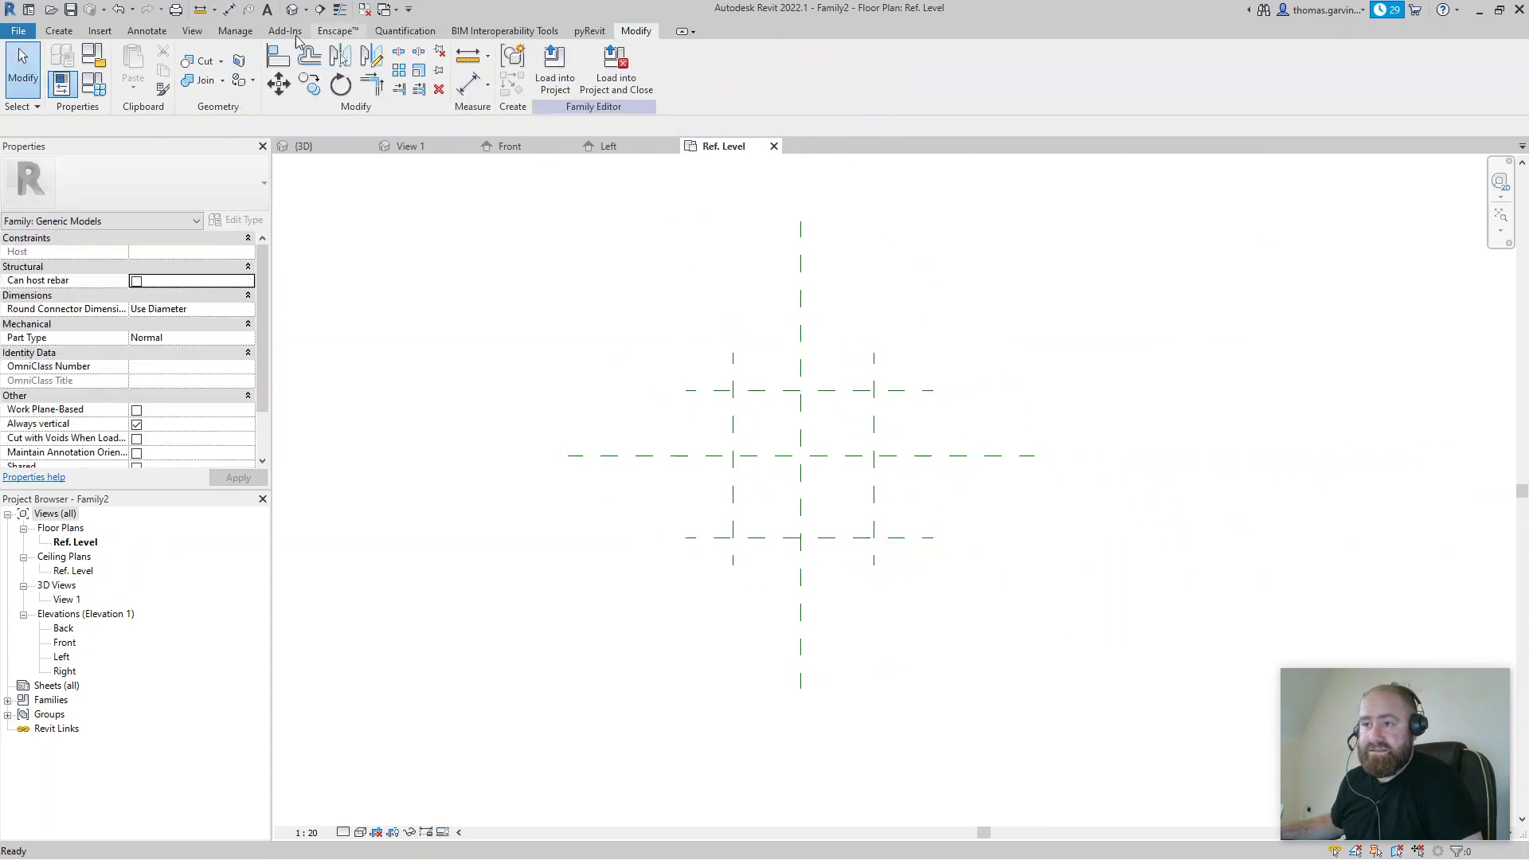
click(143, 31)
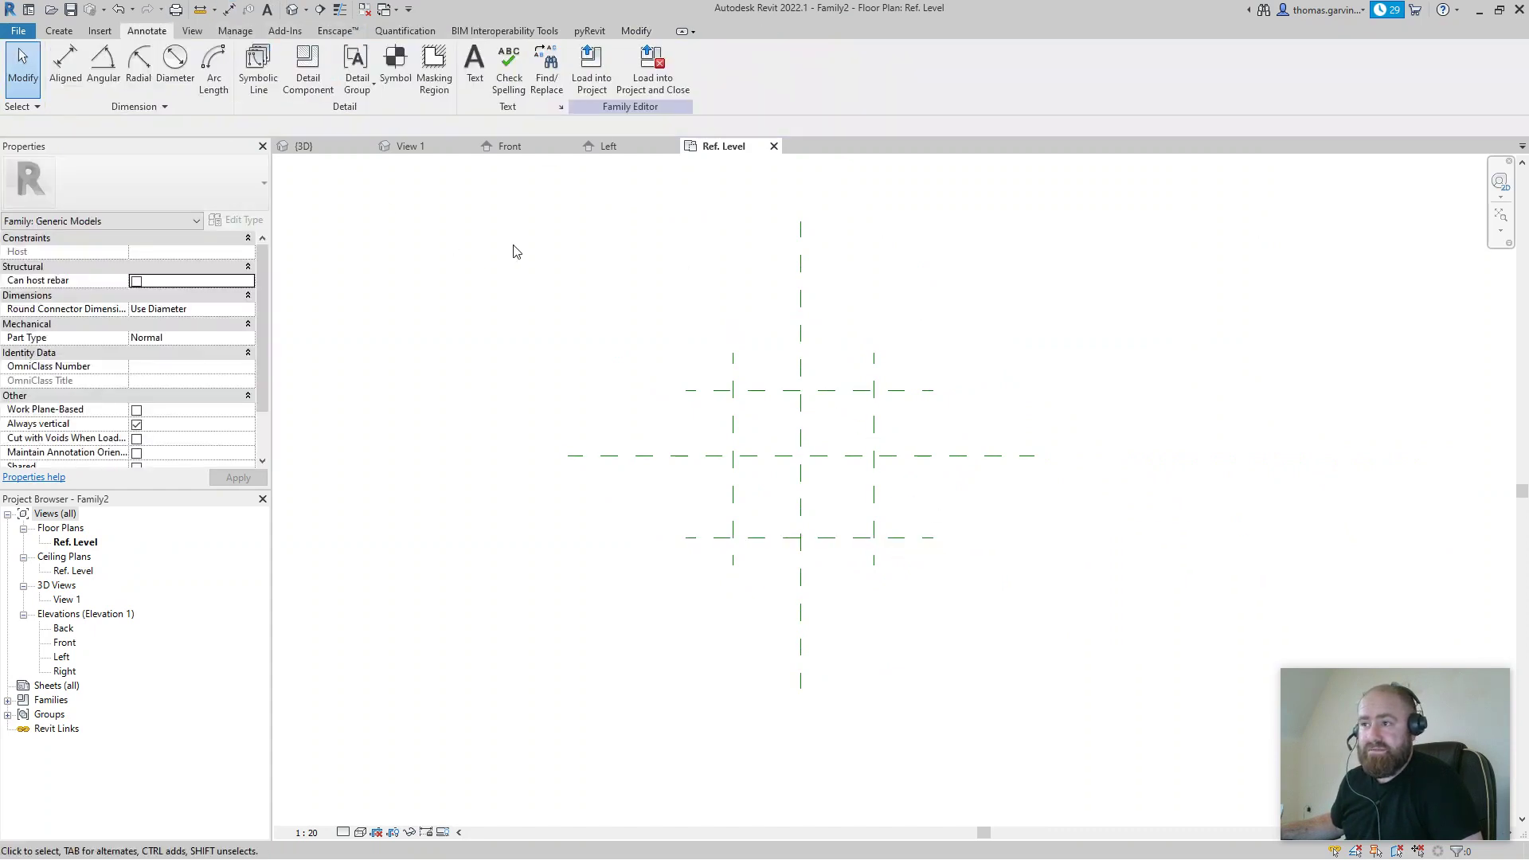
click(66, 69)
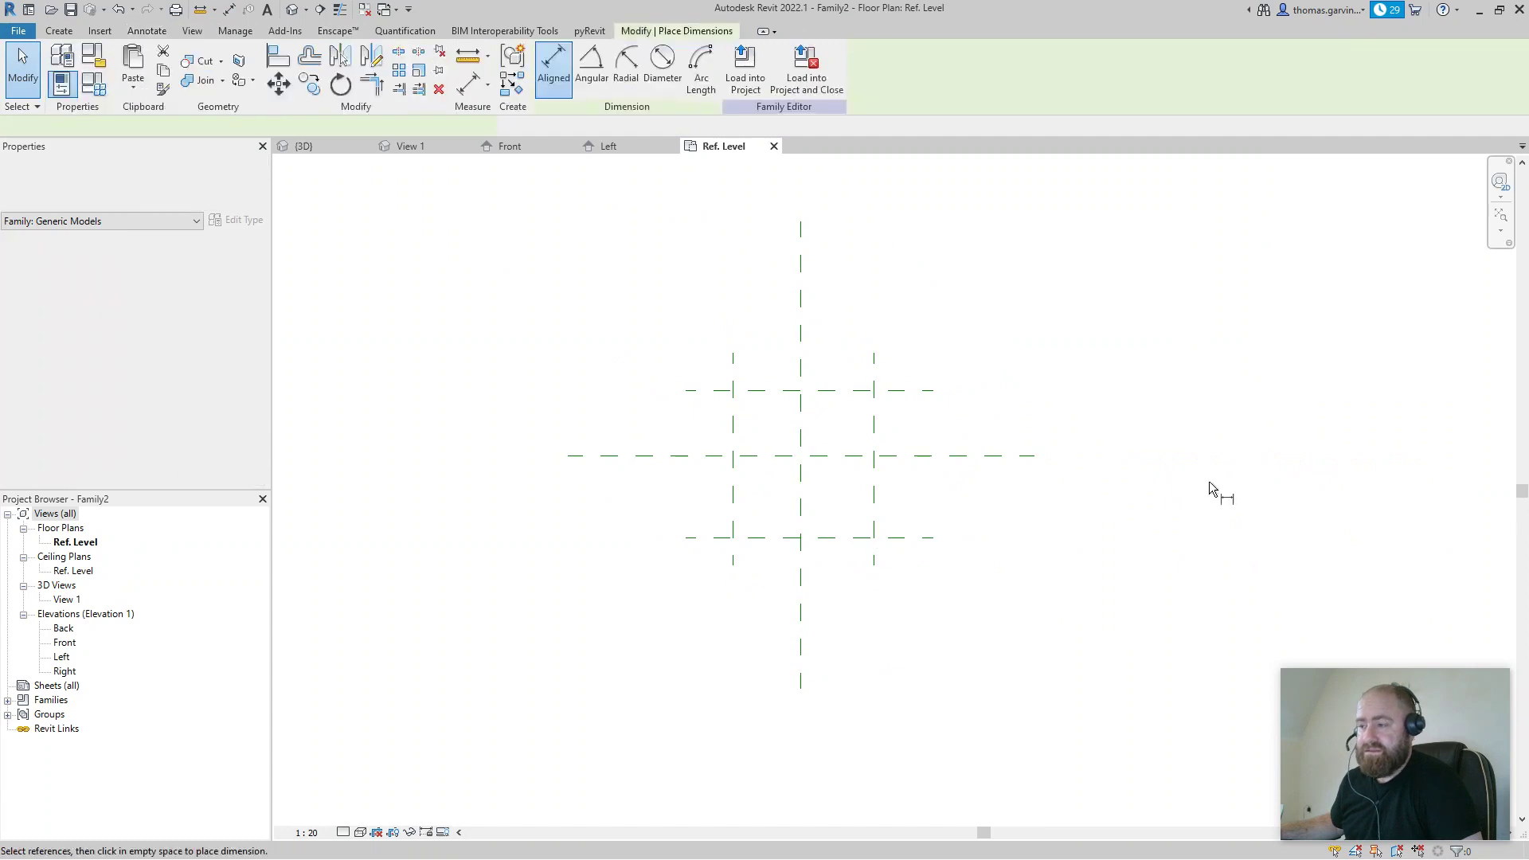
click(910, 538)
click(914, 455)
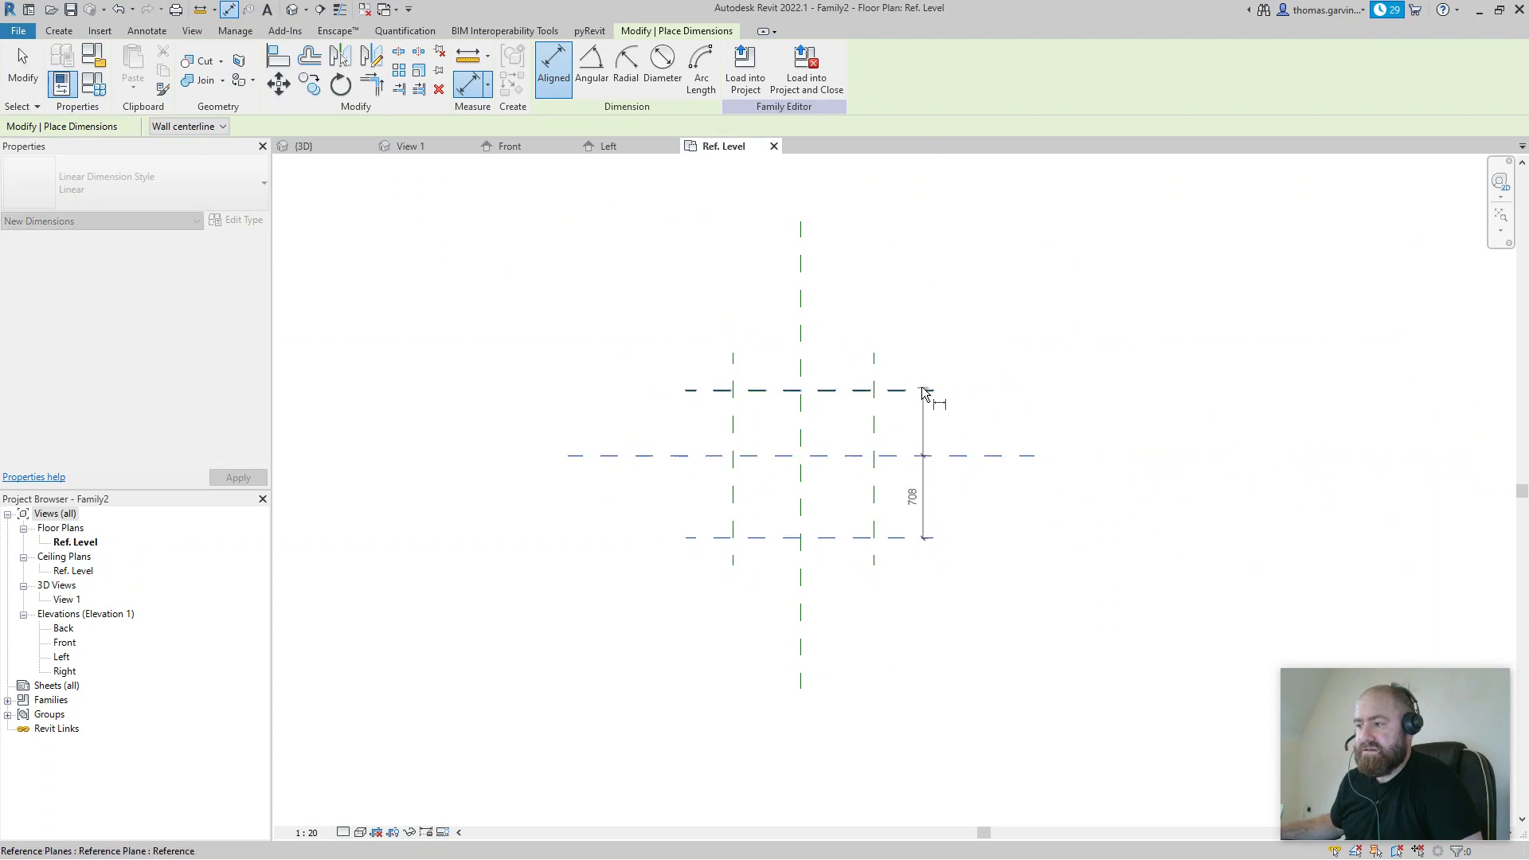
click(921, 390)
click(952, 299)
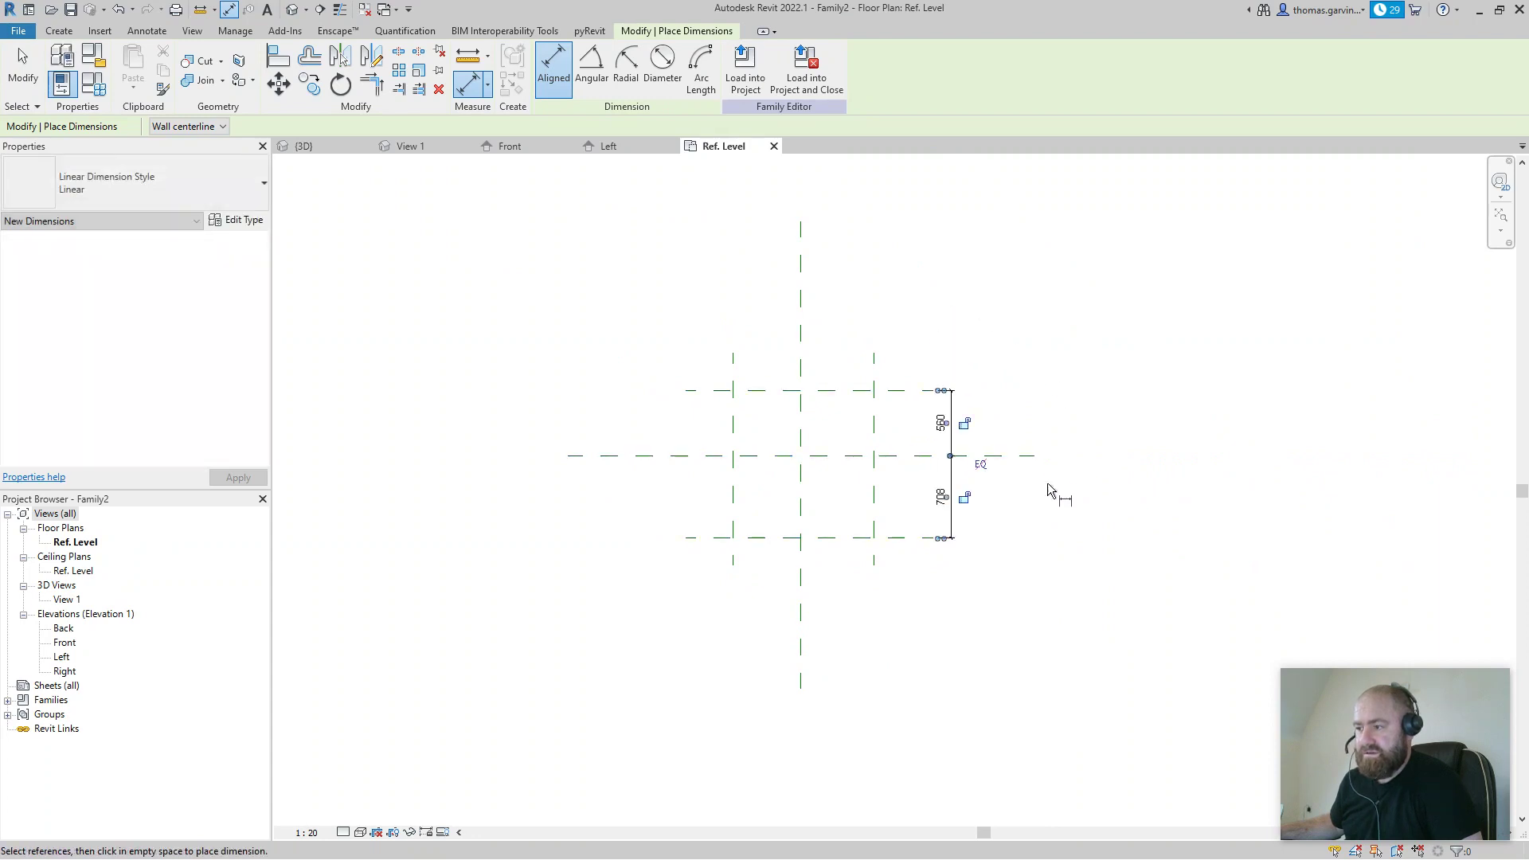
click(981, 468)
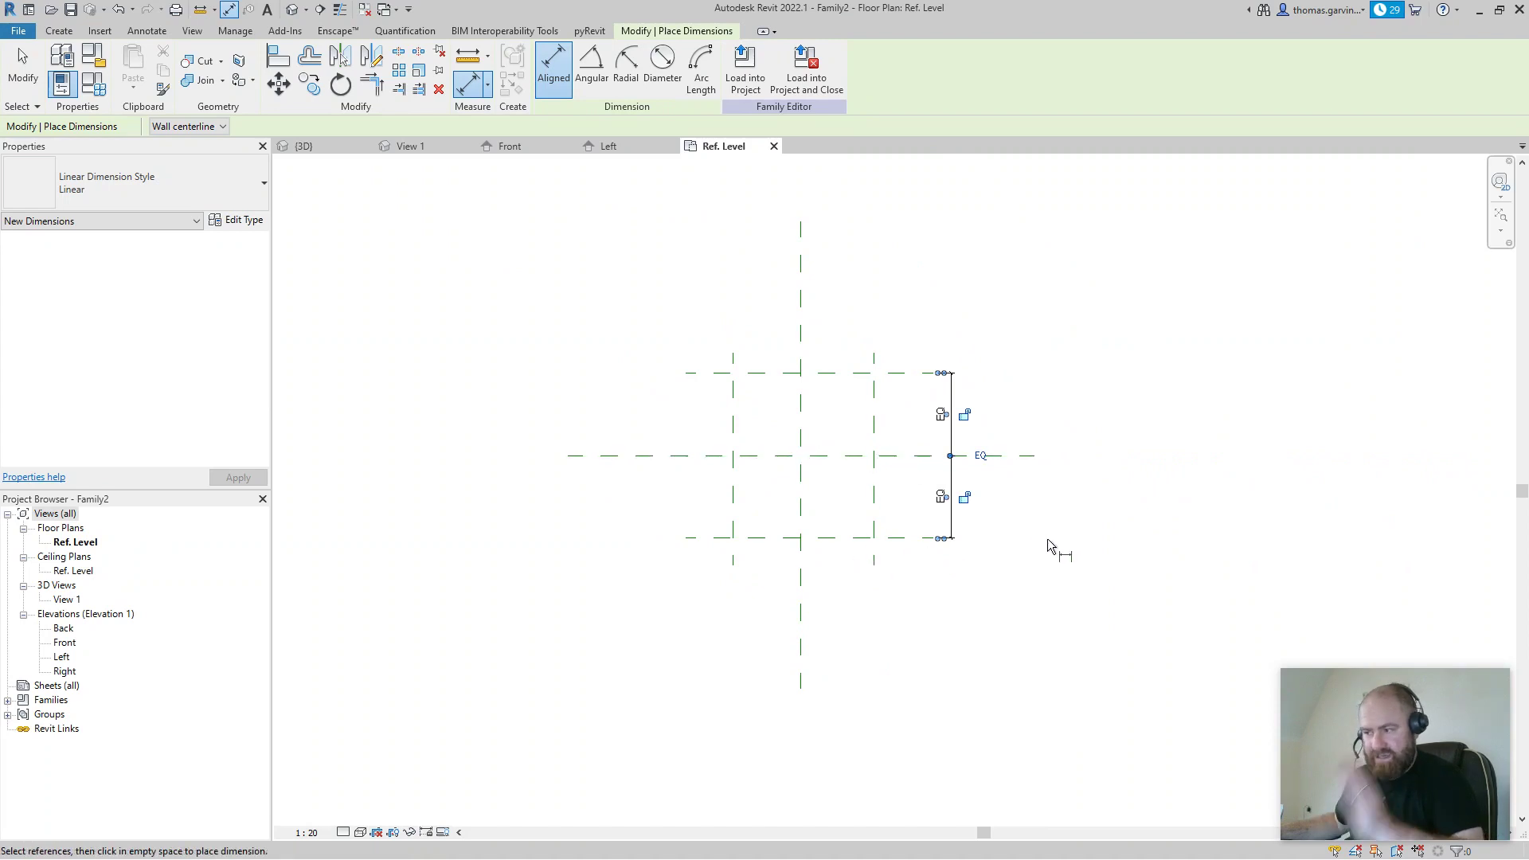
Step: Add an aligned dimension across the left, centre and right vertical reference planes and set its segments to equal
click(732, 517)
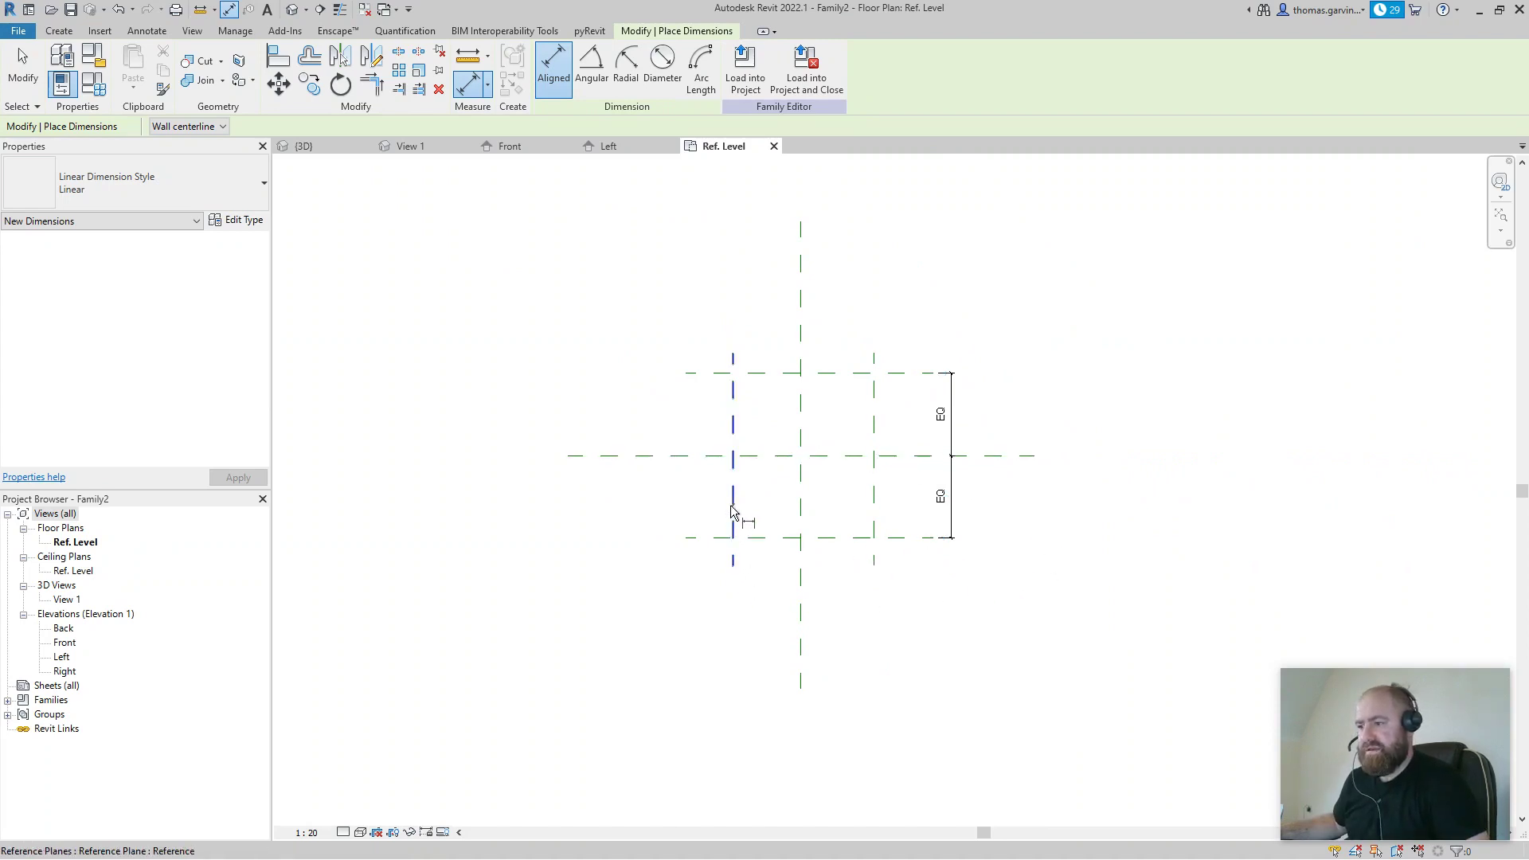
click(804, 514)
click(875, 521)
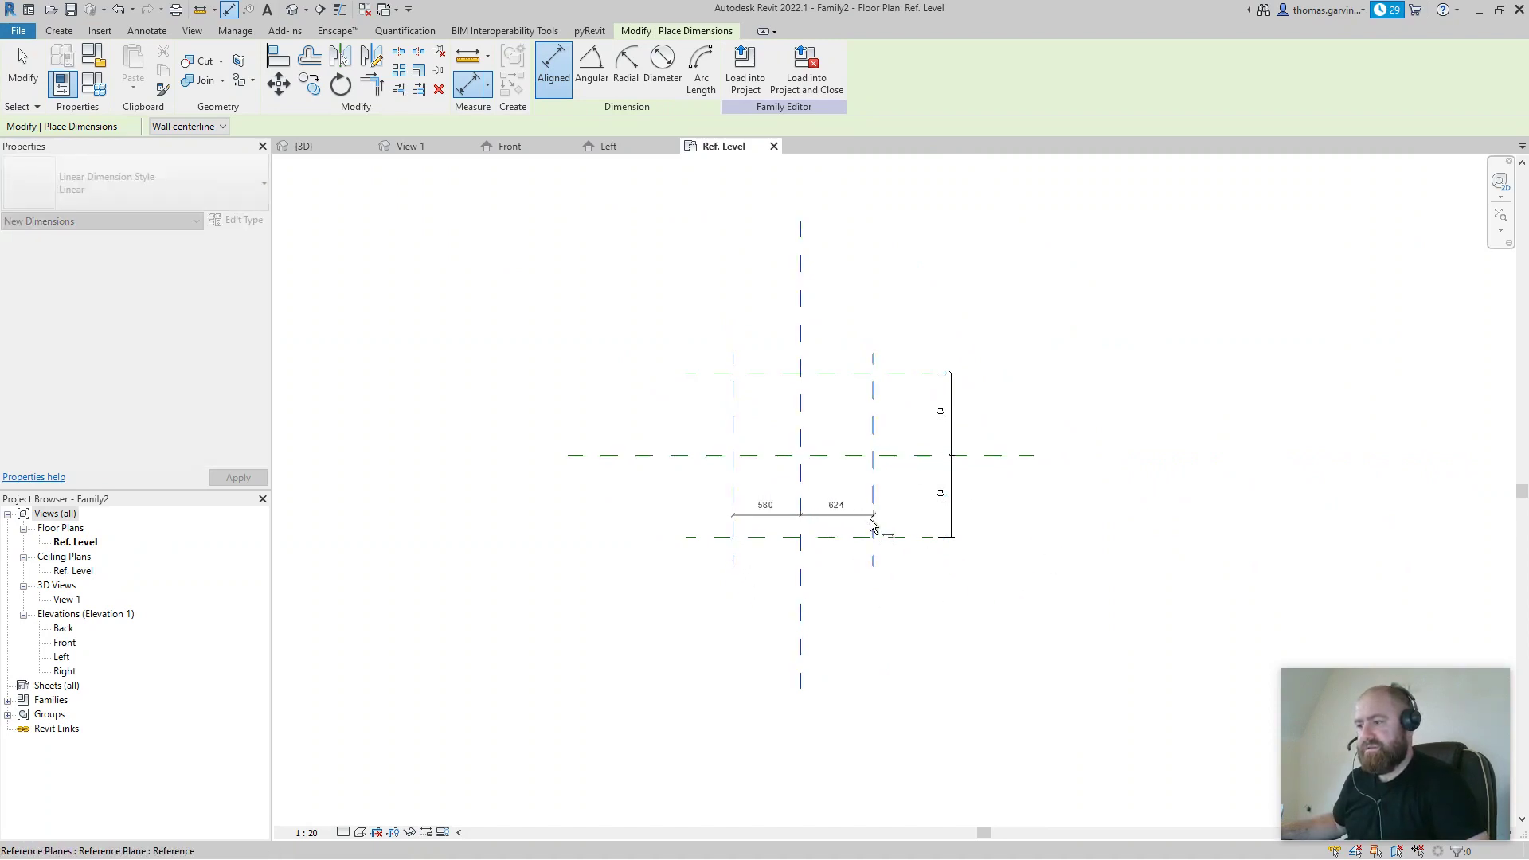
click(940, 596)
click(800, 567)
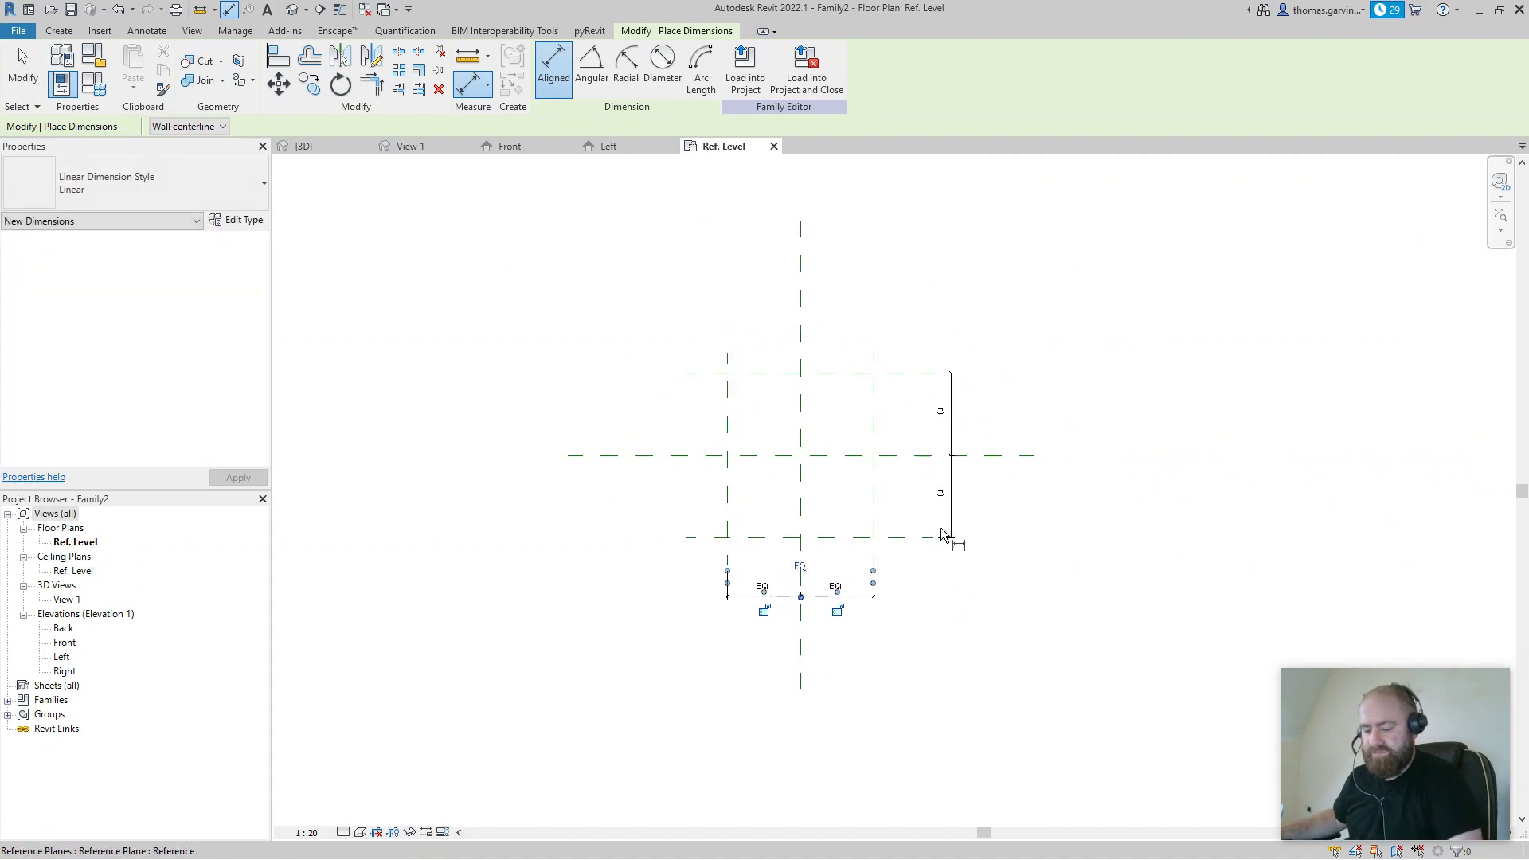
key(Escape)
key(Escape)
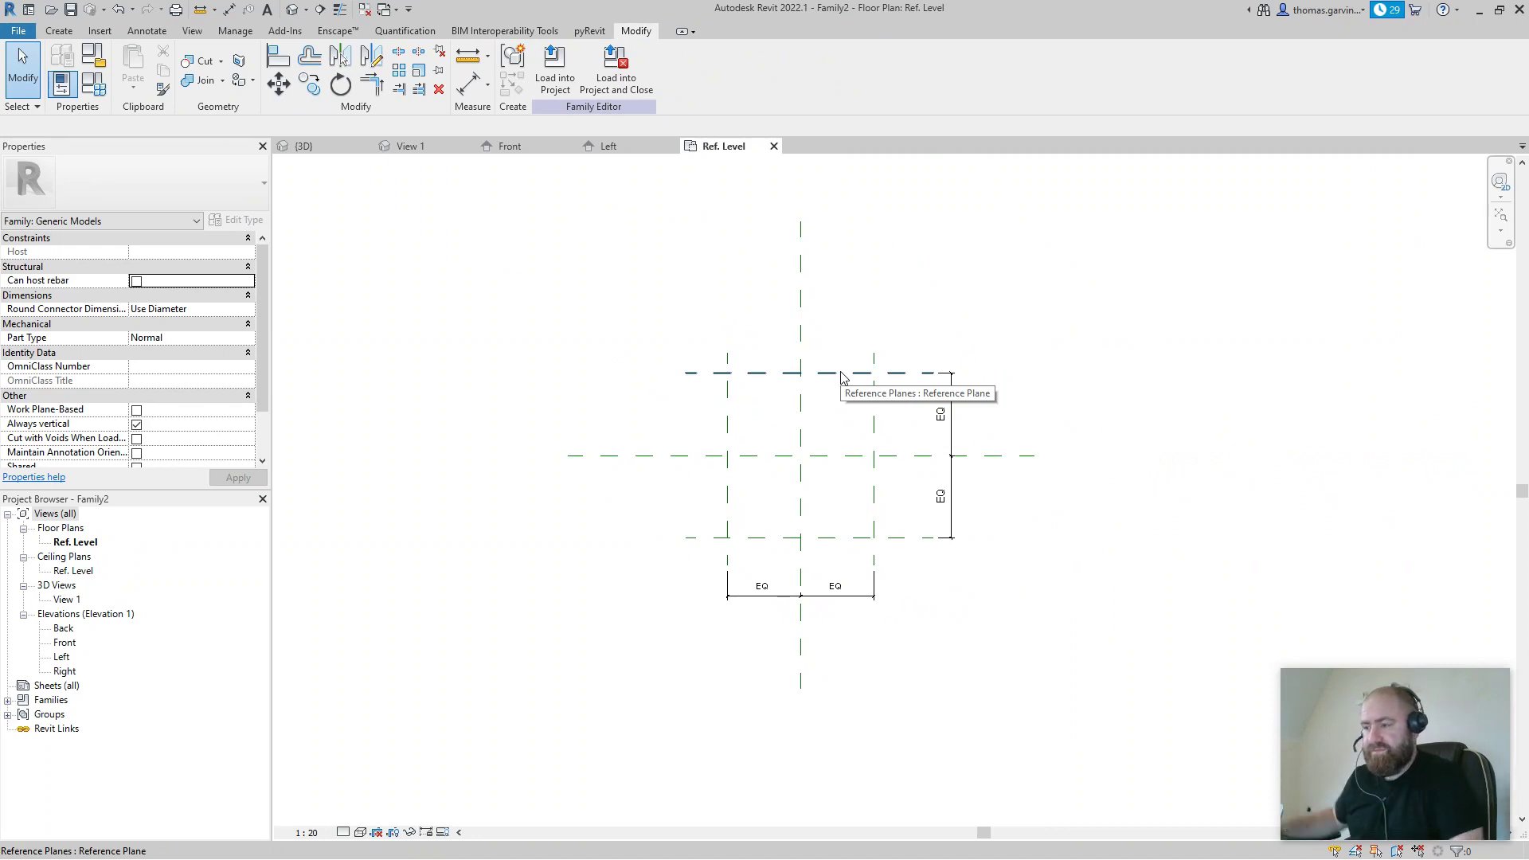
Step: Add overall aligned dimensions between the two outer horizontal reference planes and between the two outer vertical reference planes
click(228, 10)
click(849, 538)
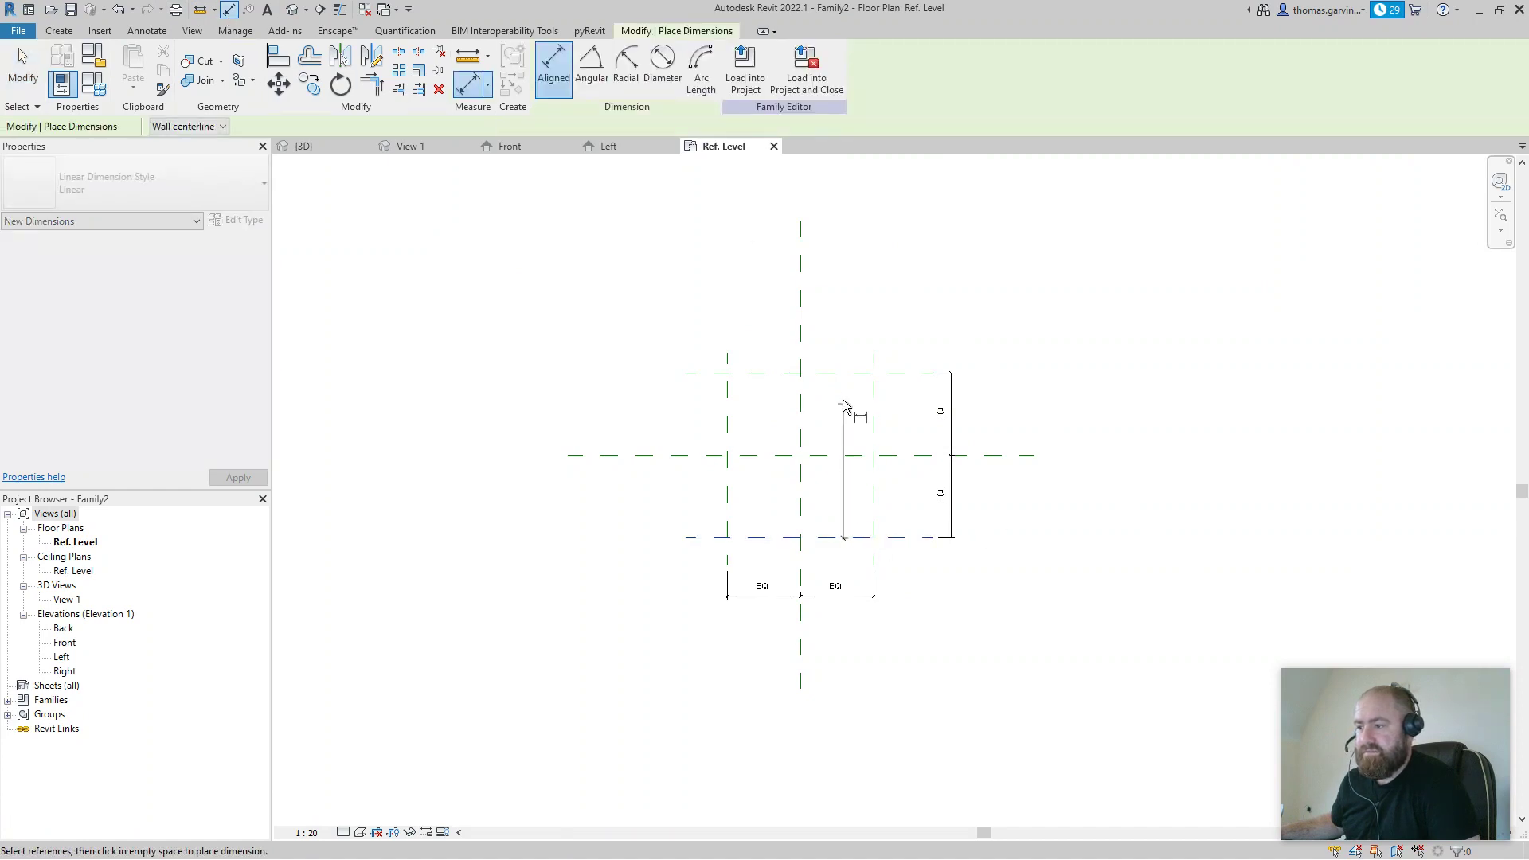
click(1000, 348)
click(727, 527)
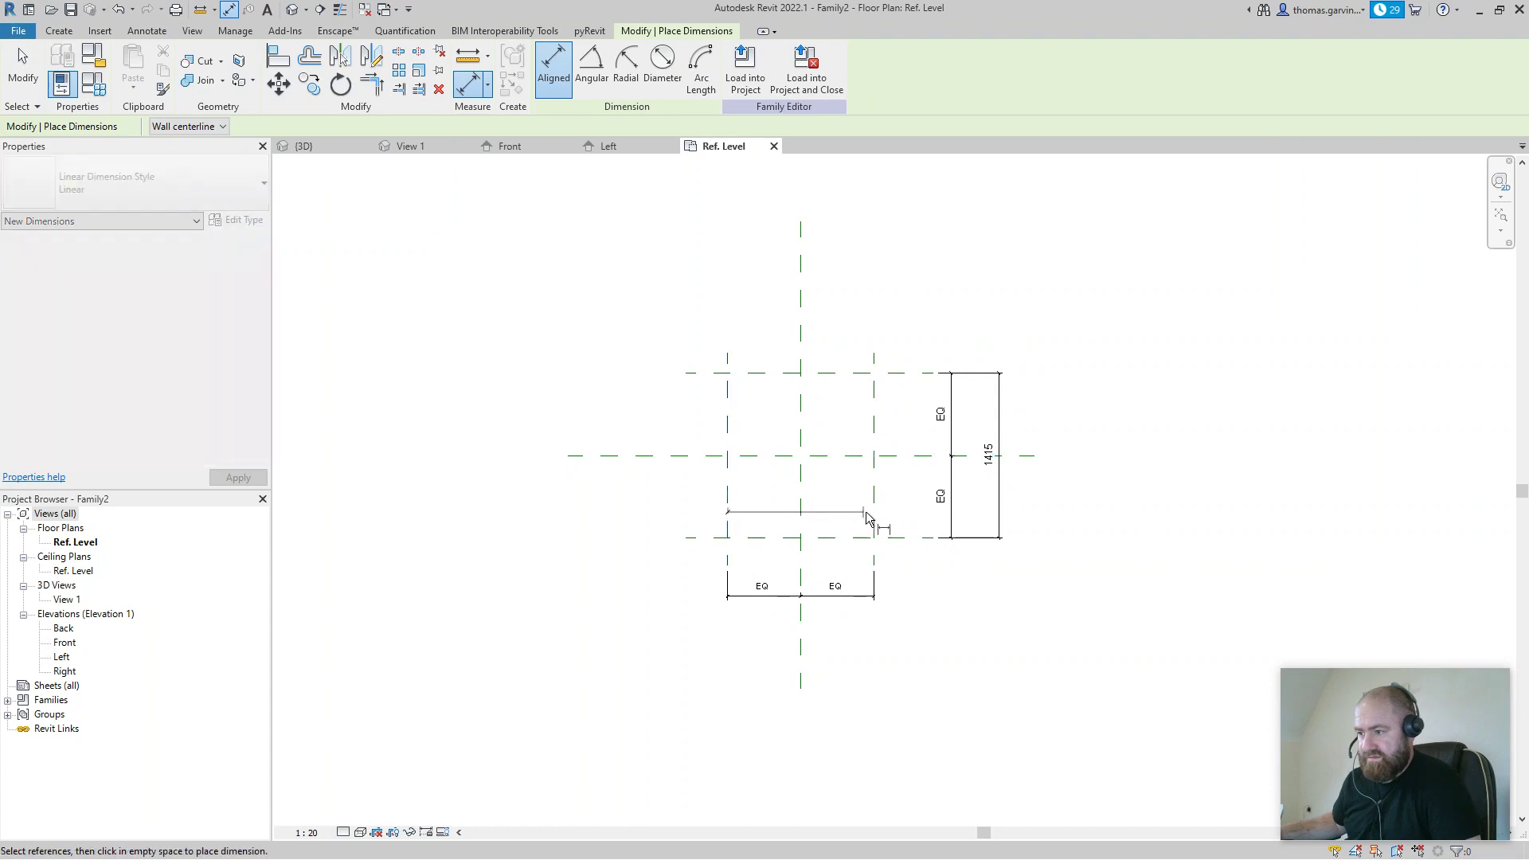
click(874, 510)
click(896, 645)
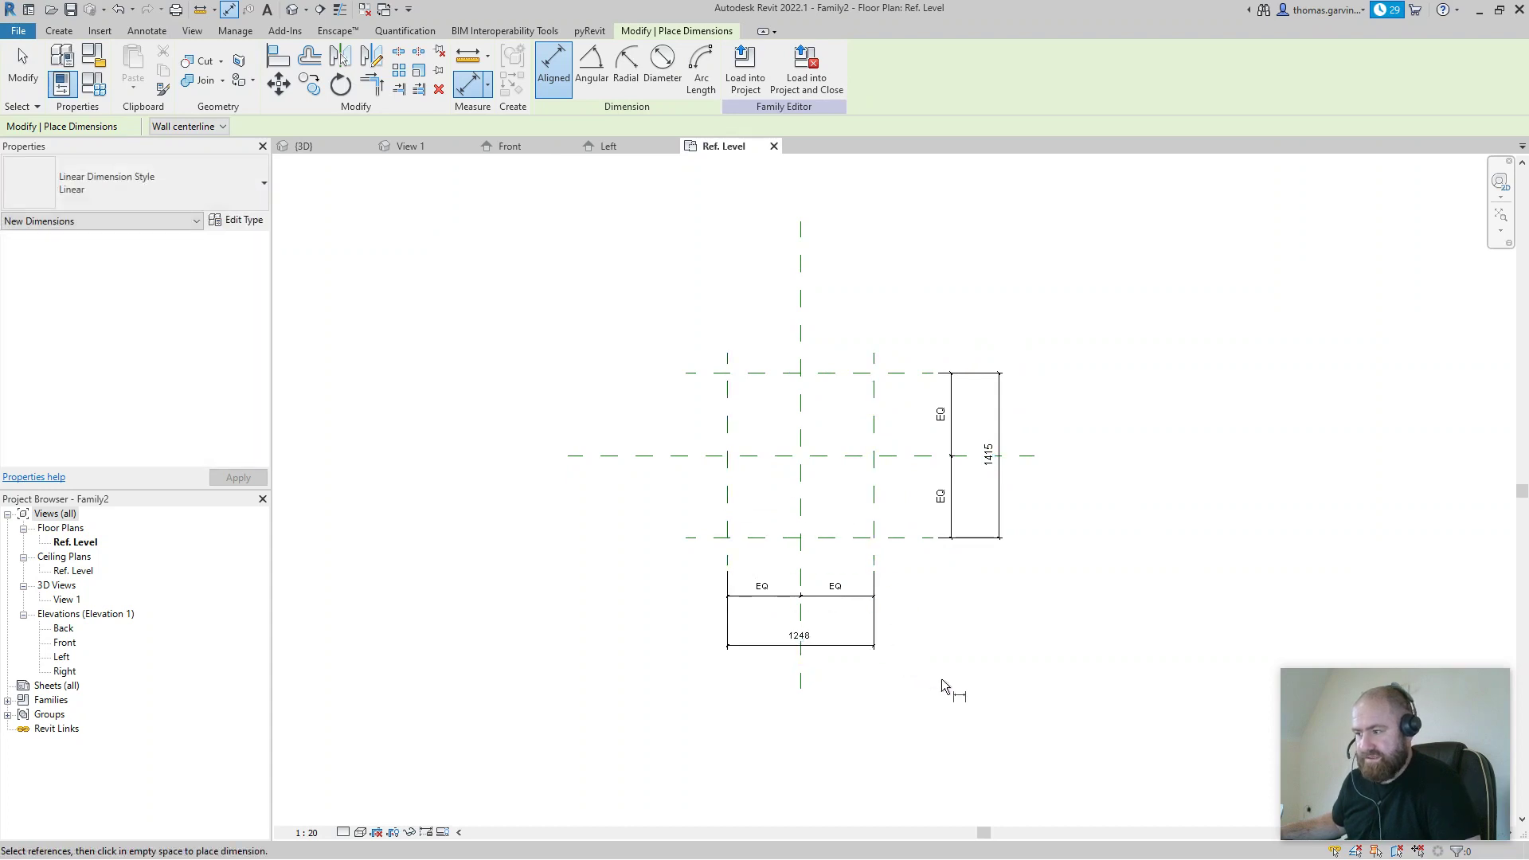
key(Escape)
key(Escape)
Step: Label the overall dimension between the outer horizontal planes with a new Depth family type parameter grouped under Dimensions
click(1001, 502)
scroll(987, 446, up, 4)
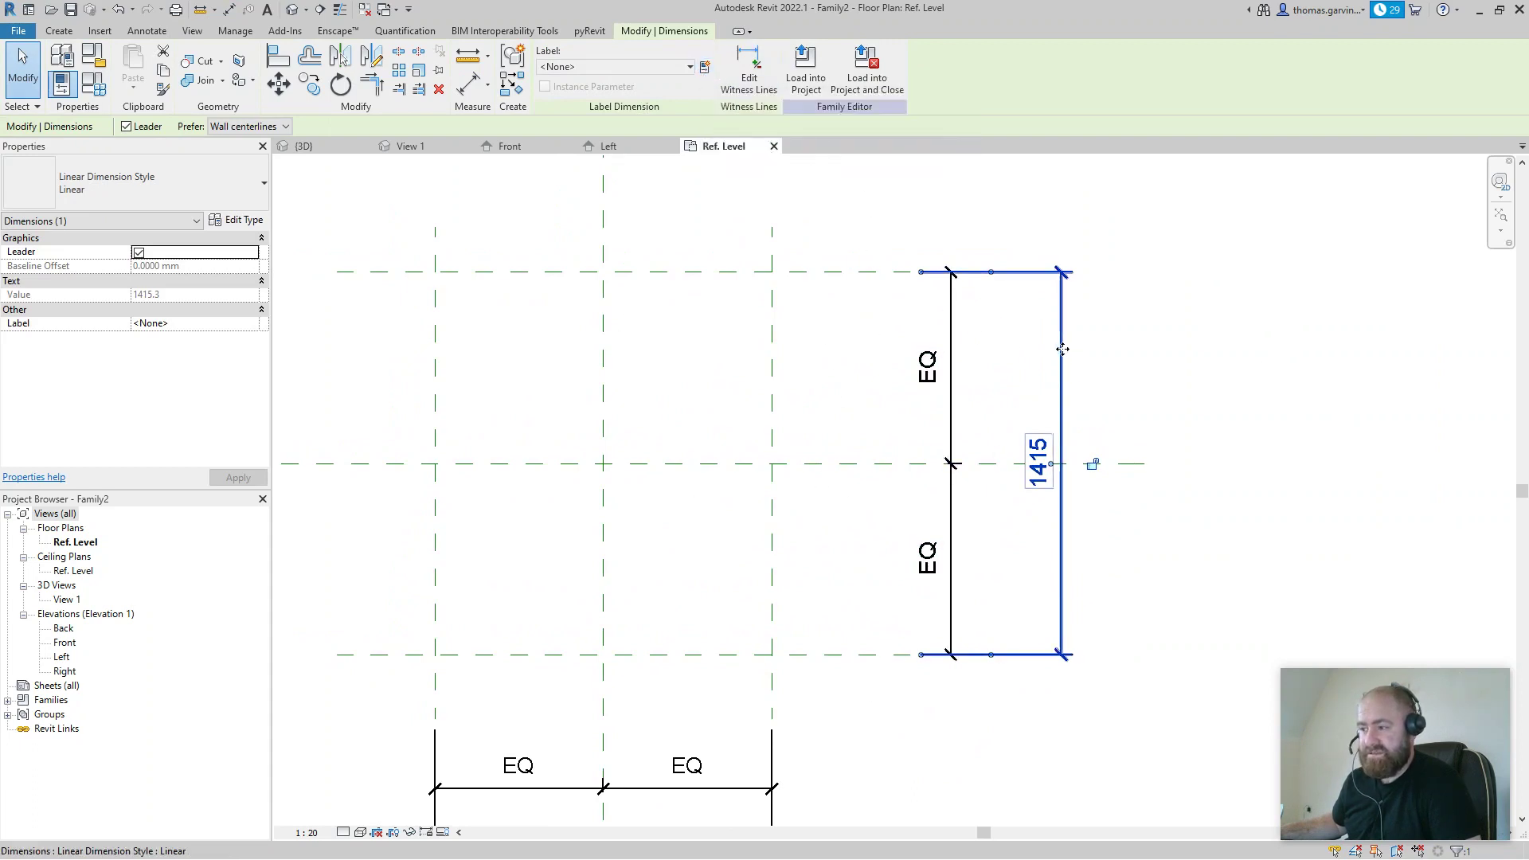
click(705, 69)
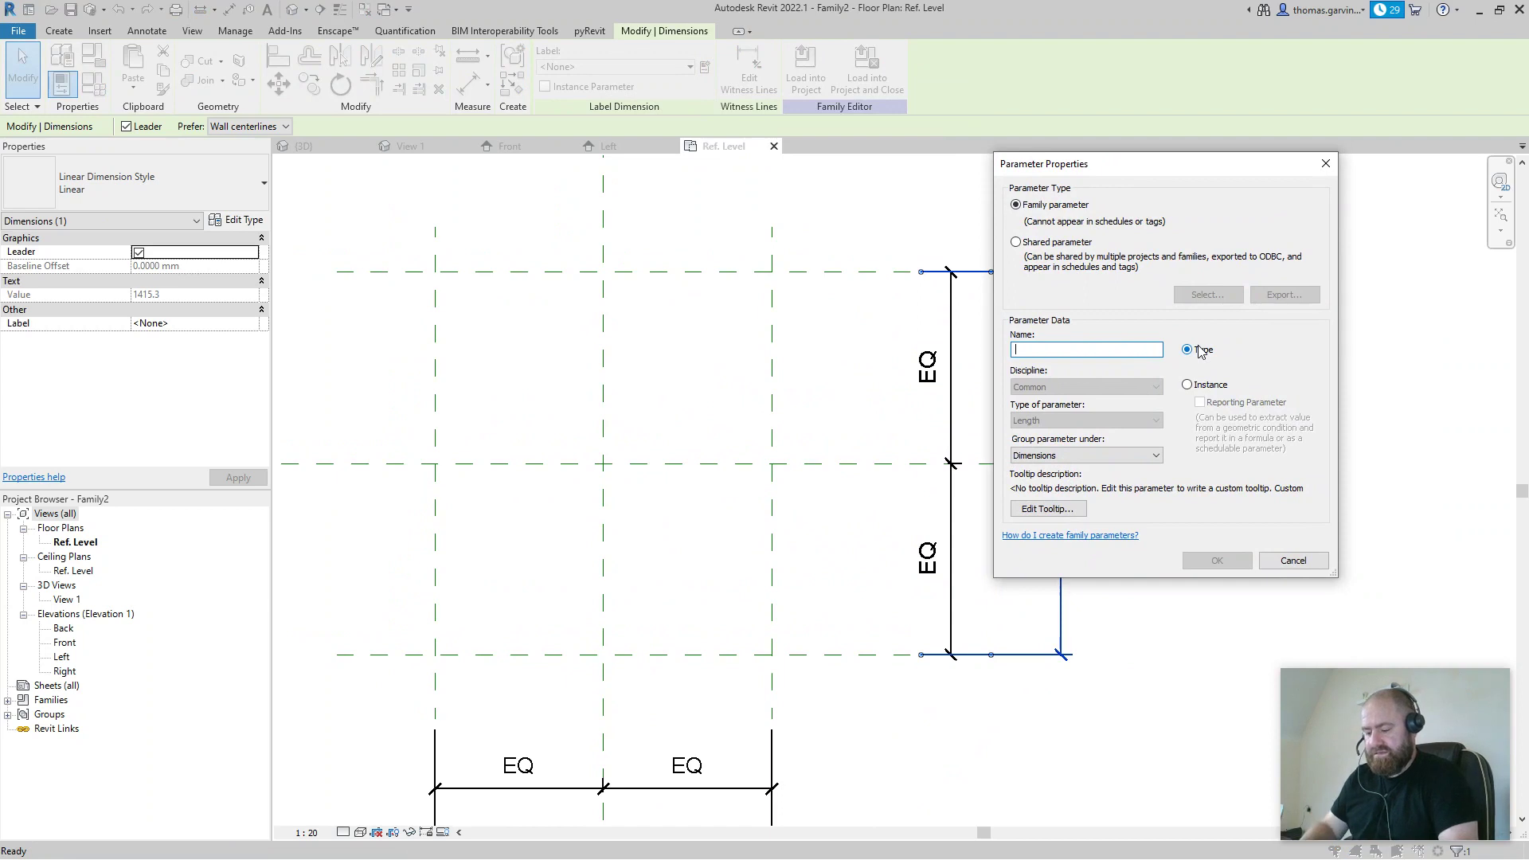
text(Depth)
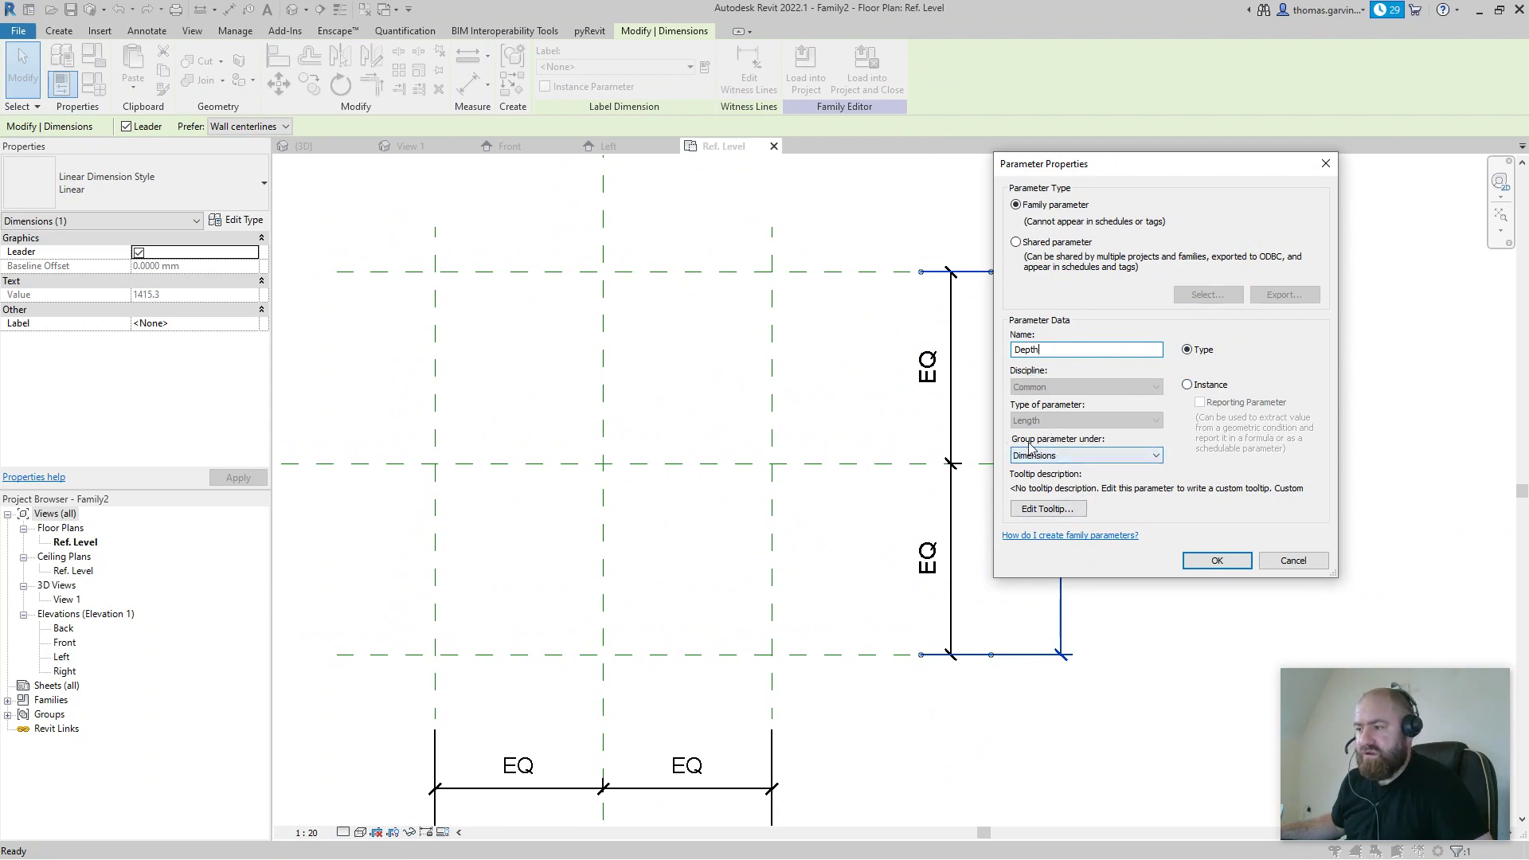
click(1075, 458)
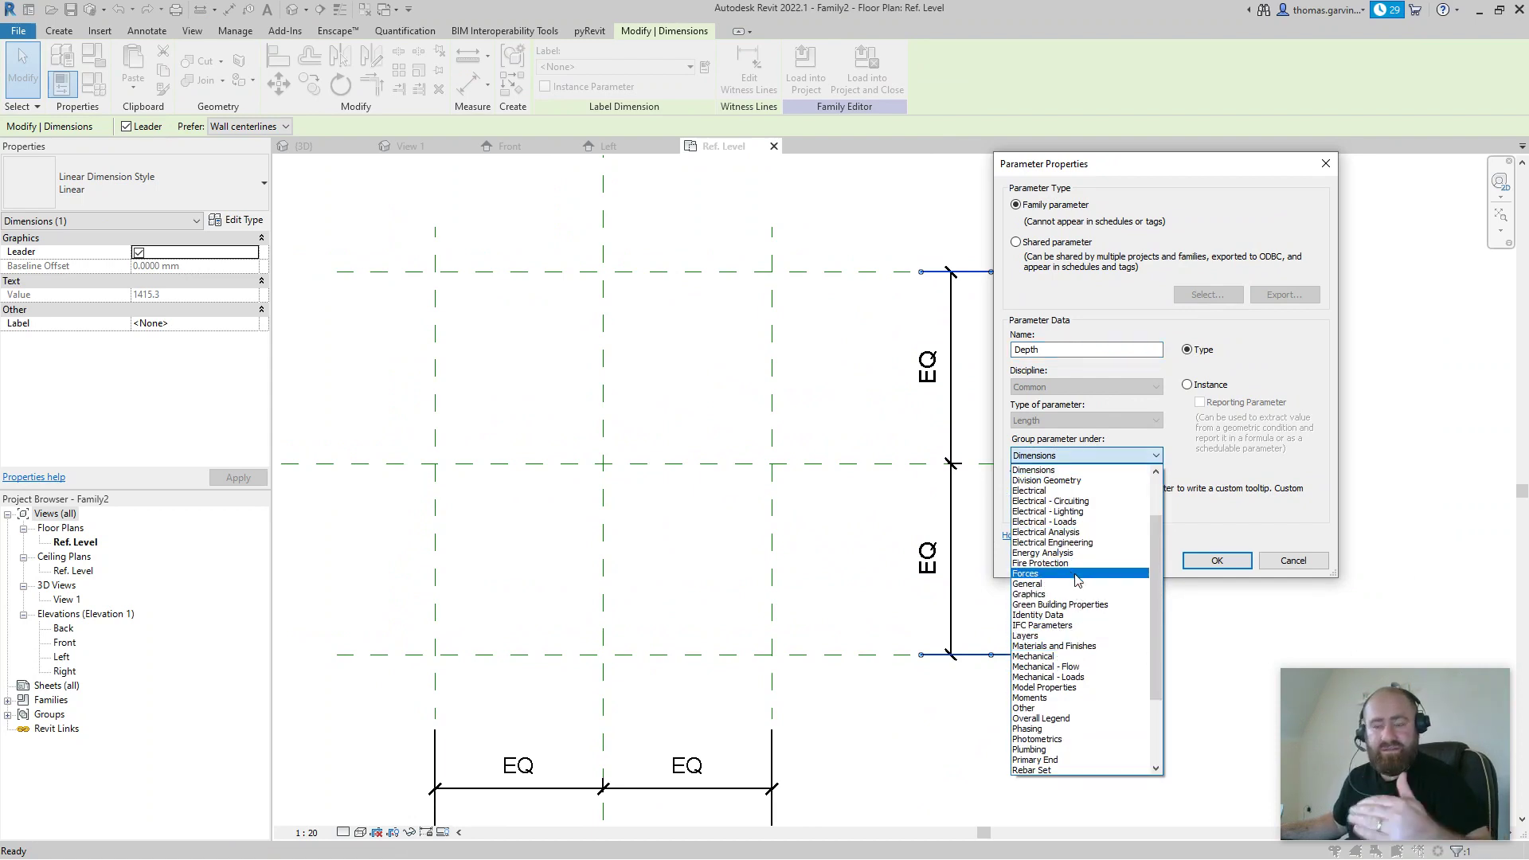
click(1225, 468)
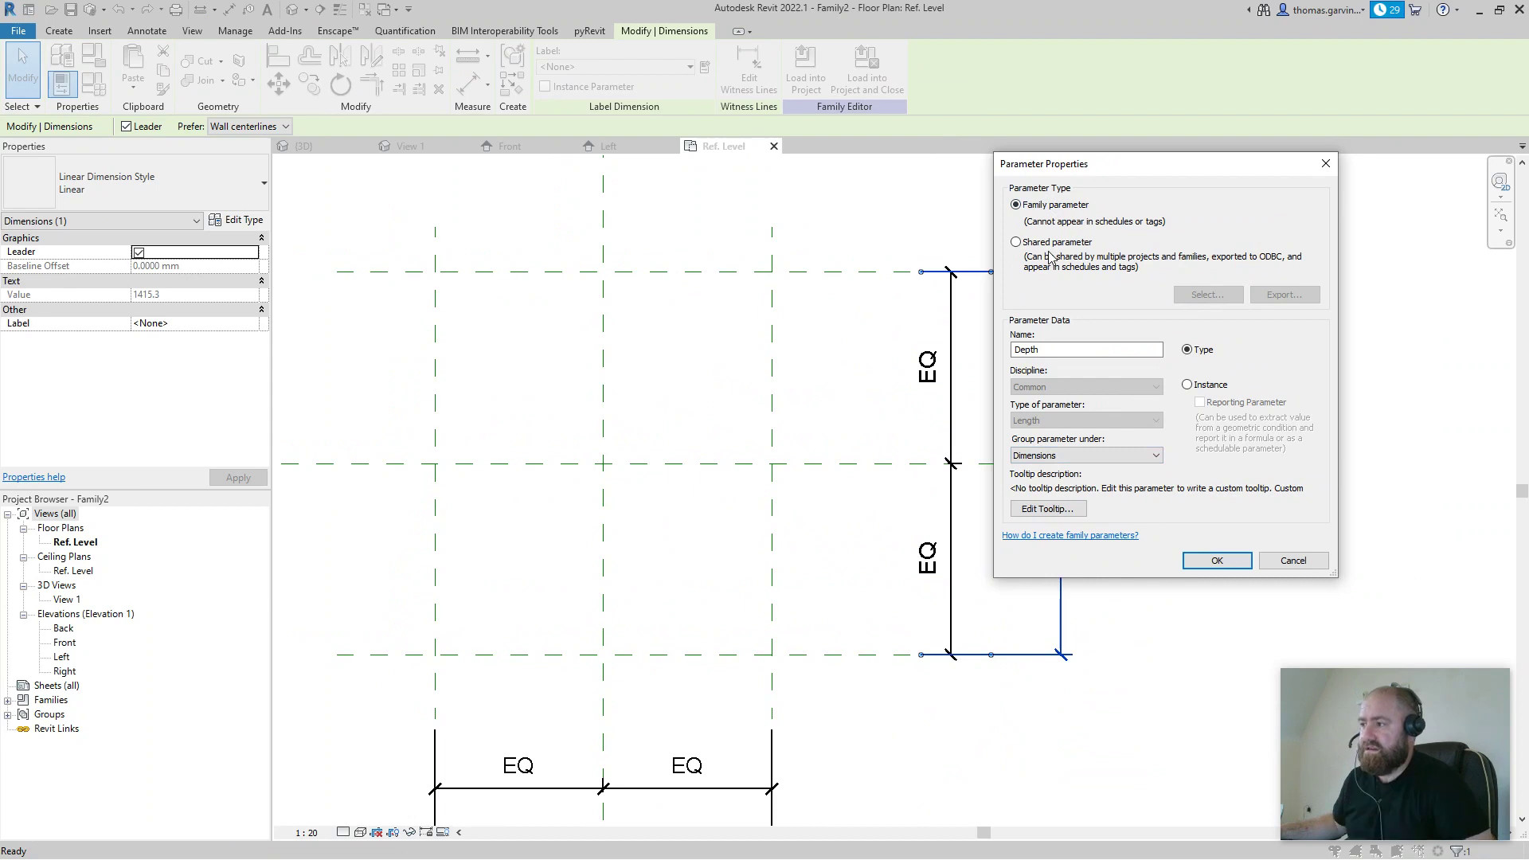
click(1218, 559)
click(1136, 543)
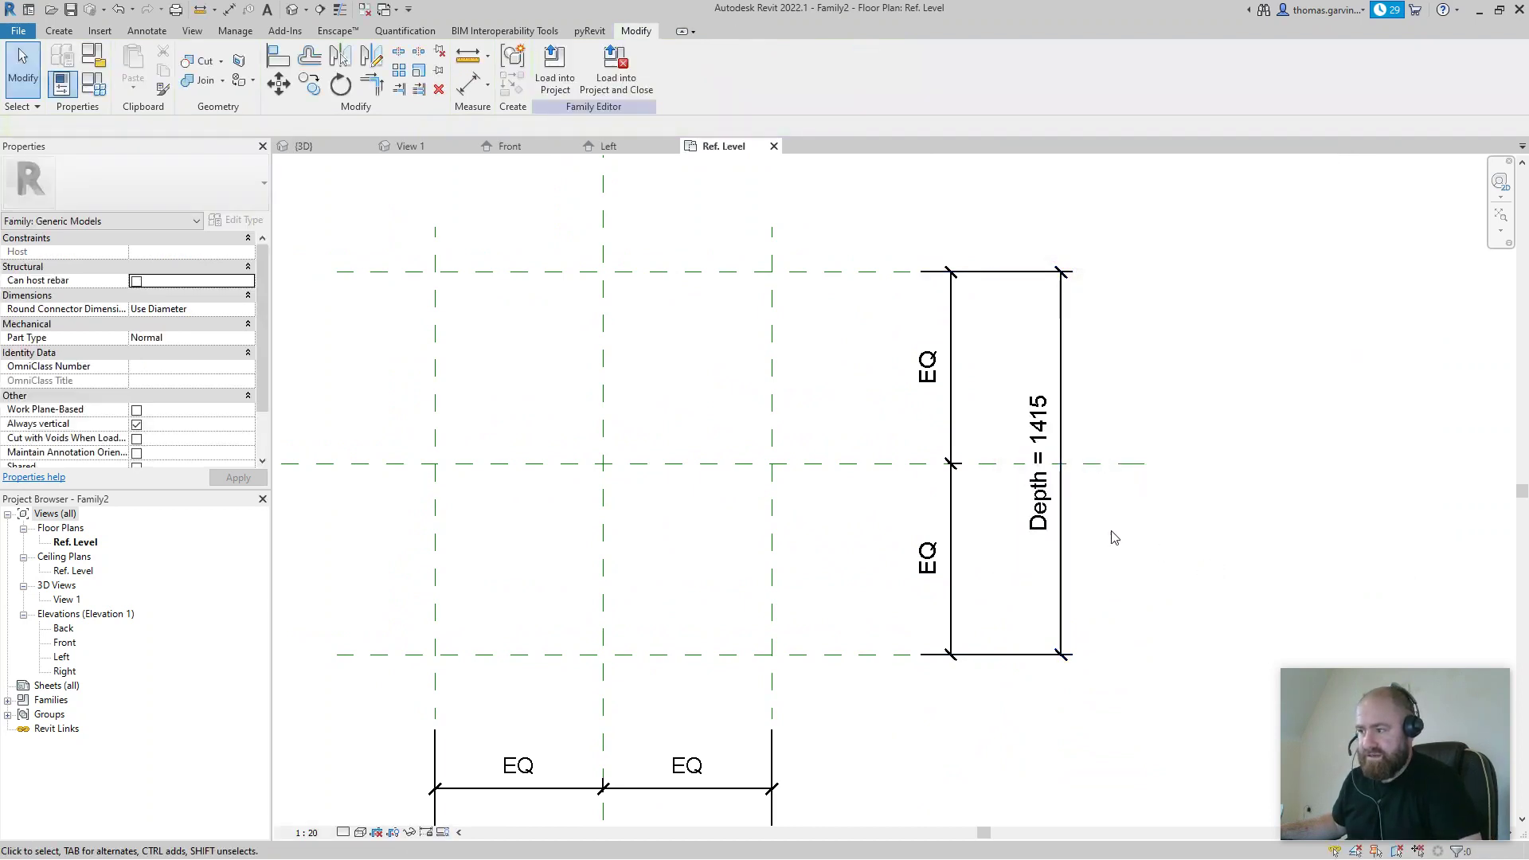
Step: Set the Depth dimension to 500 mm
click(1045, 493)
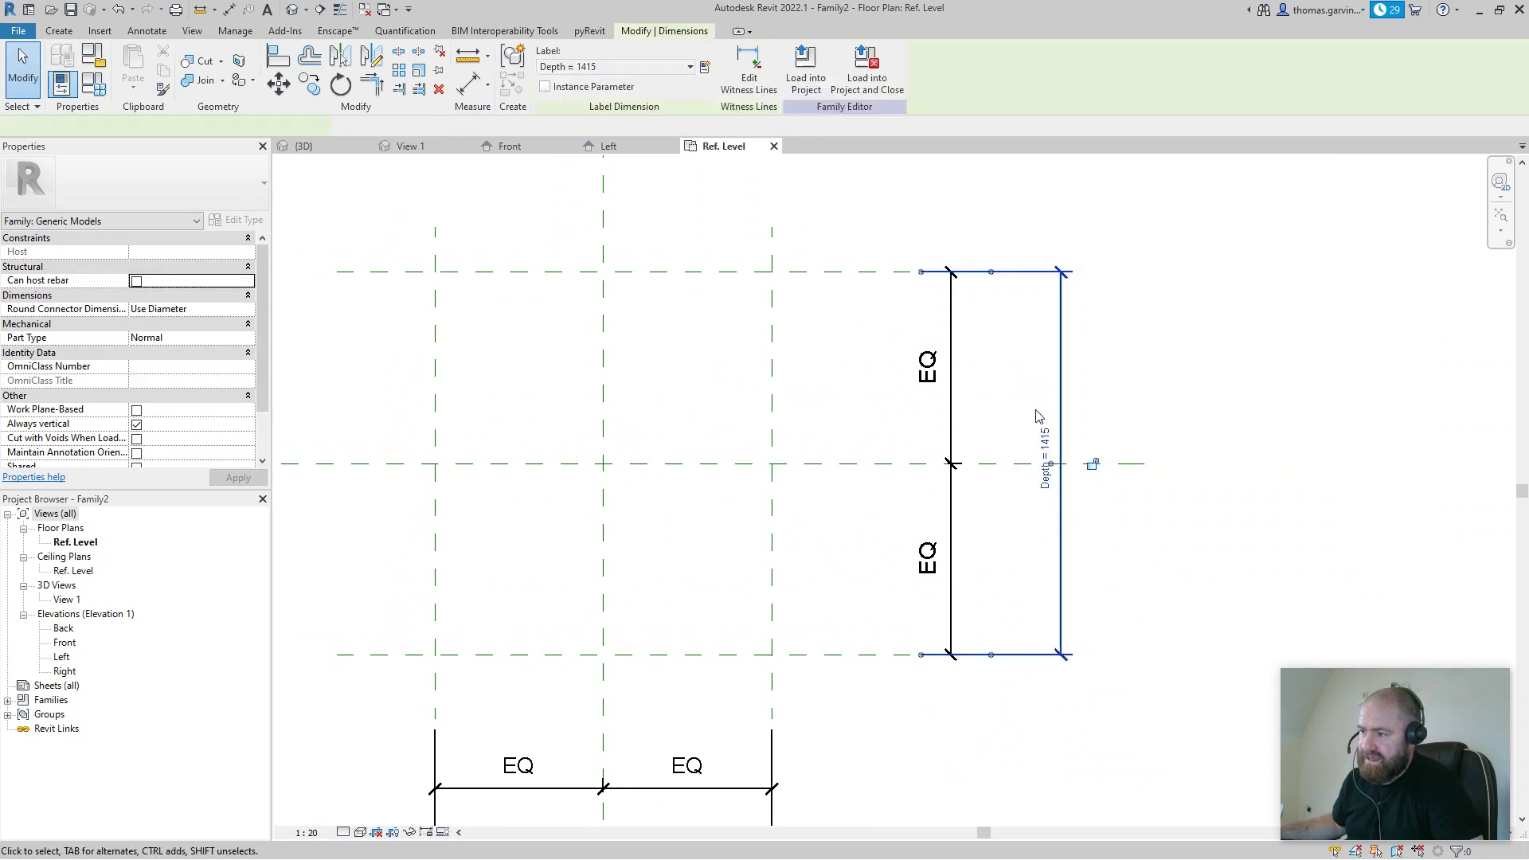
click(1046, 444)
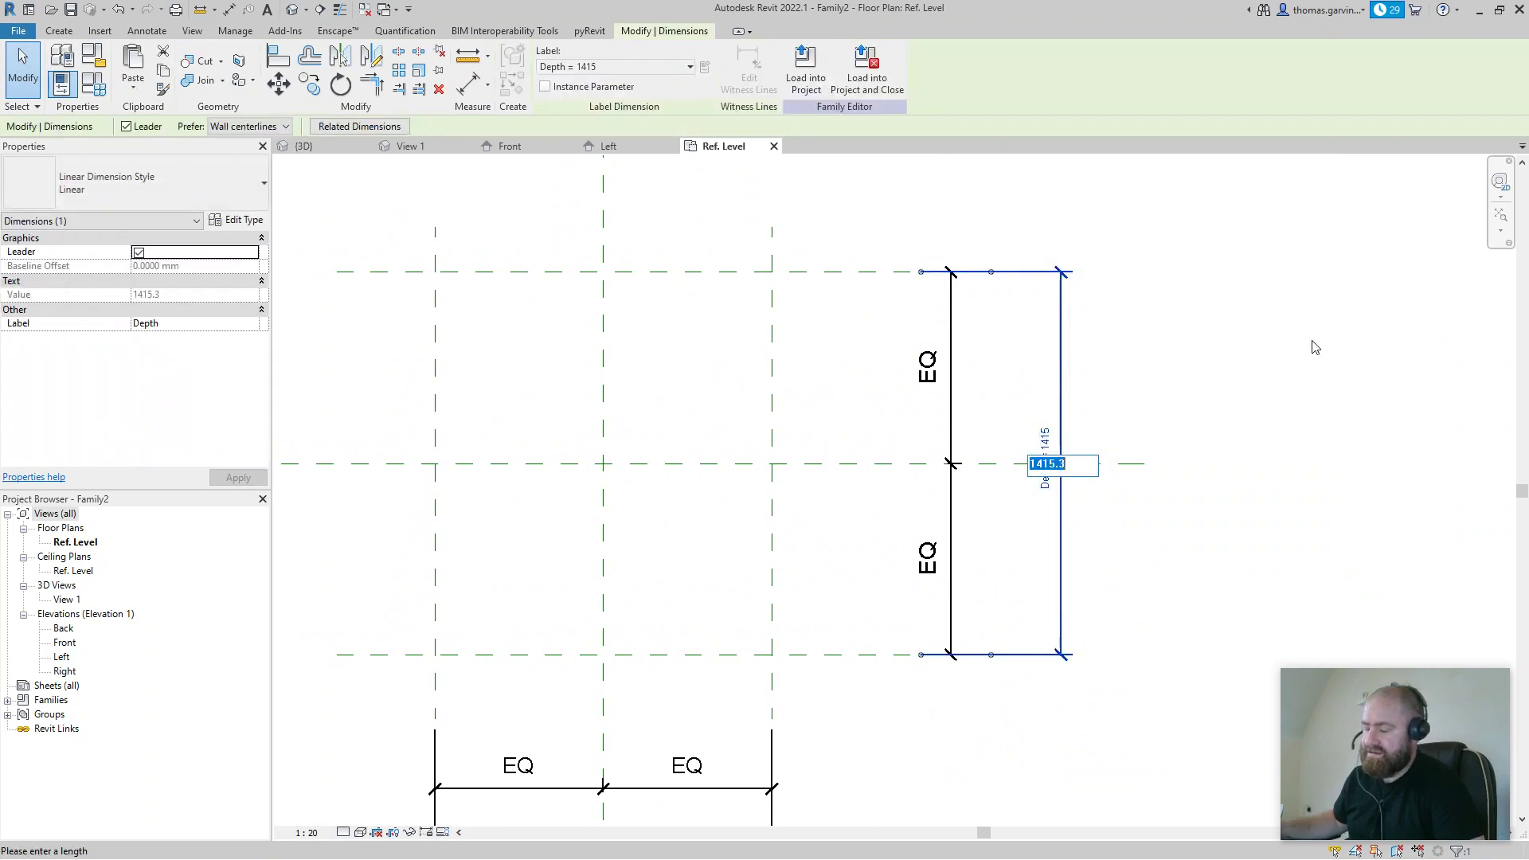
text(500)
key(Return)
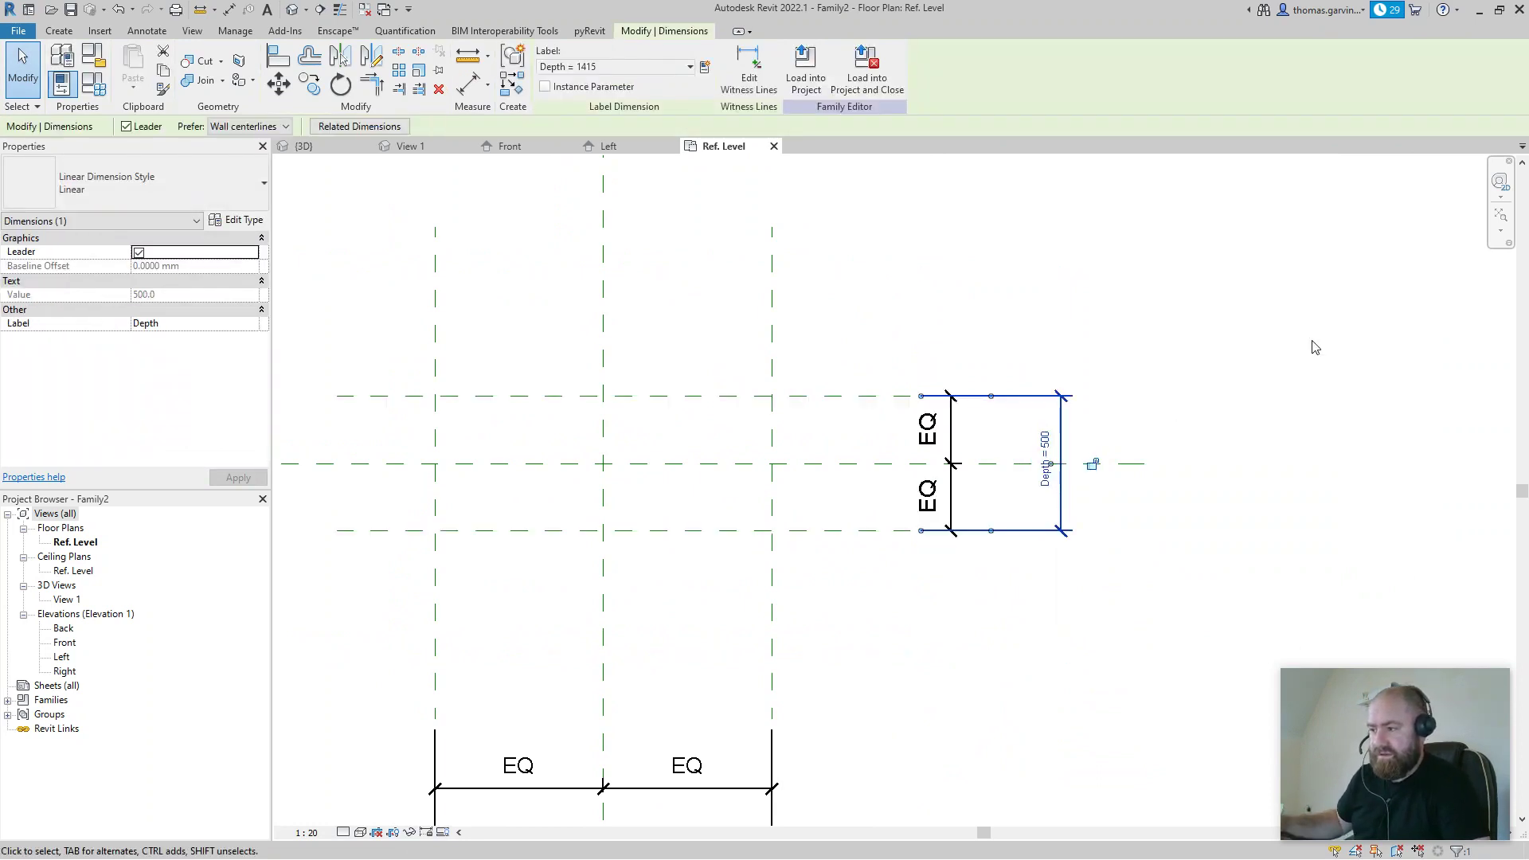
click(1260, 536)
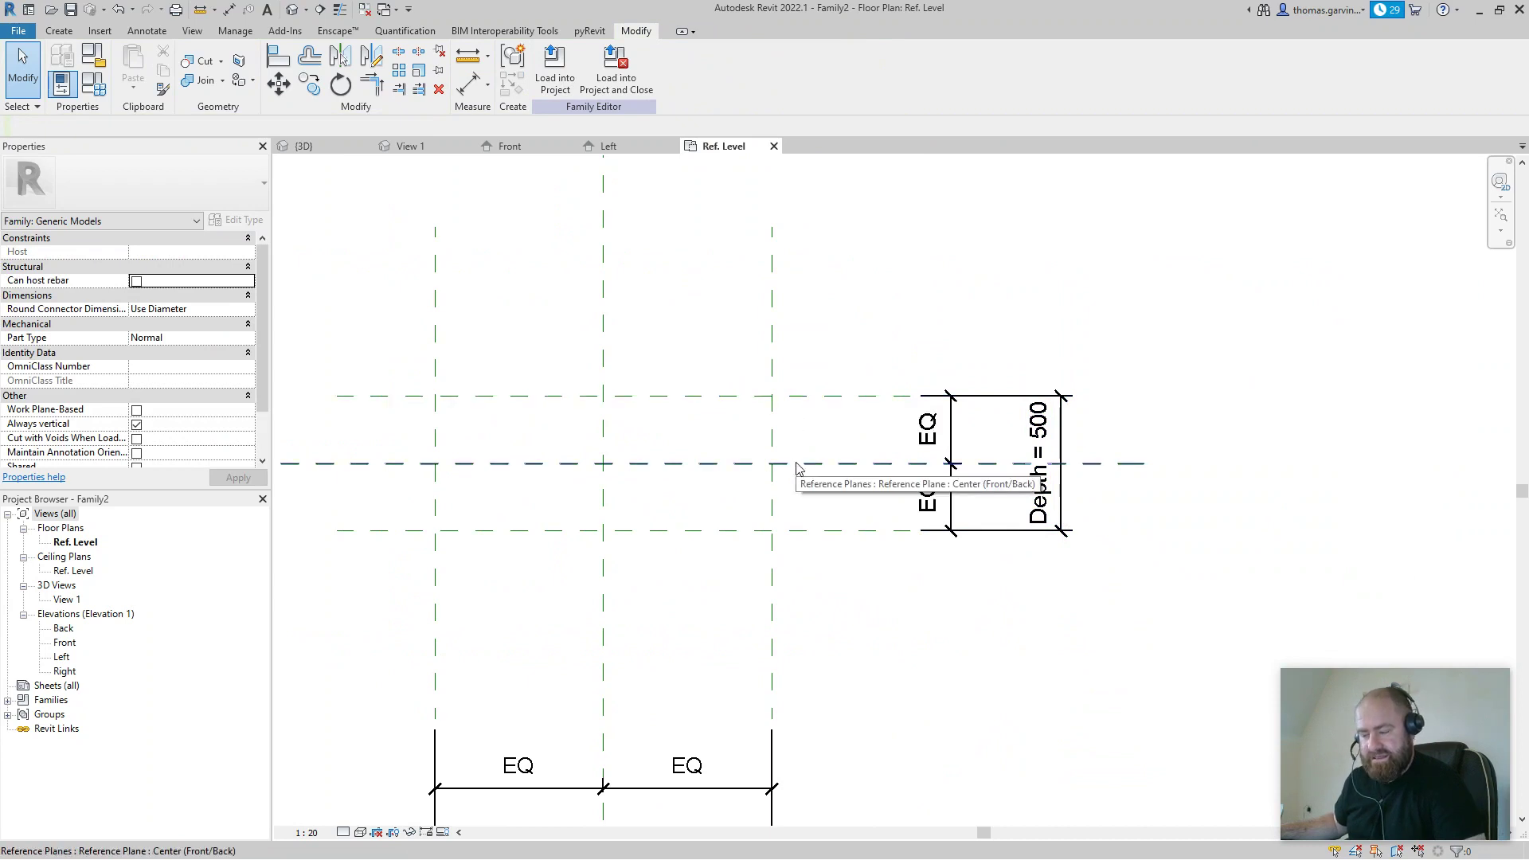
key(ctrl)
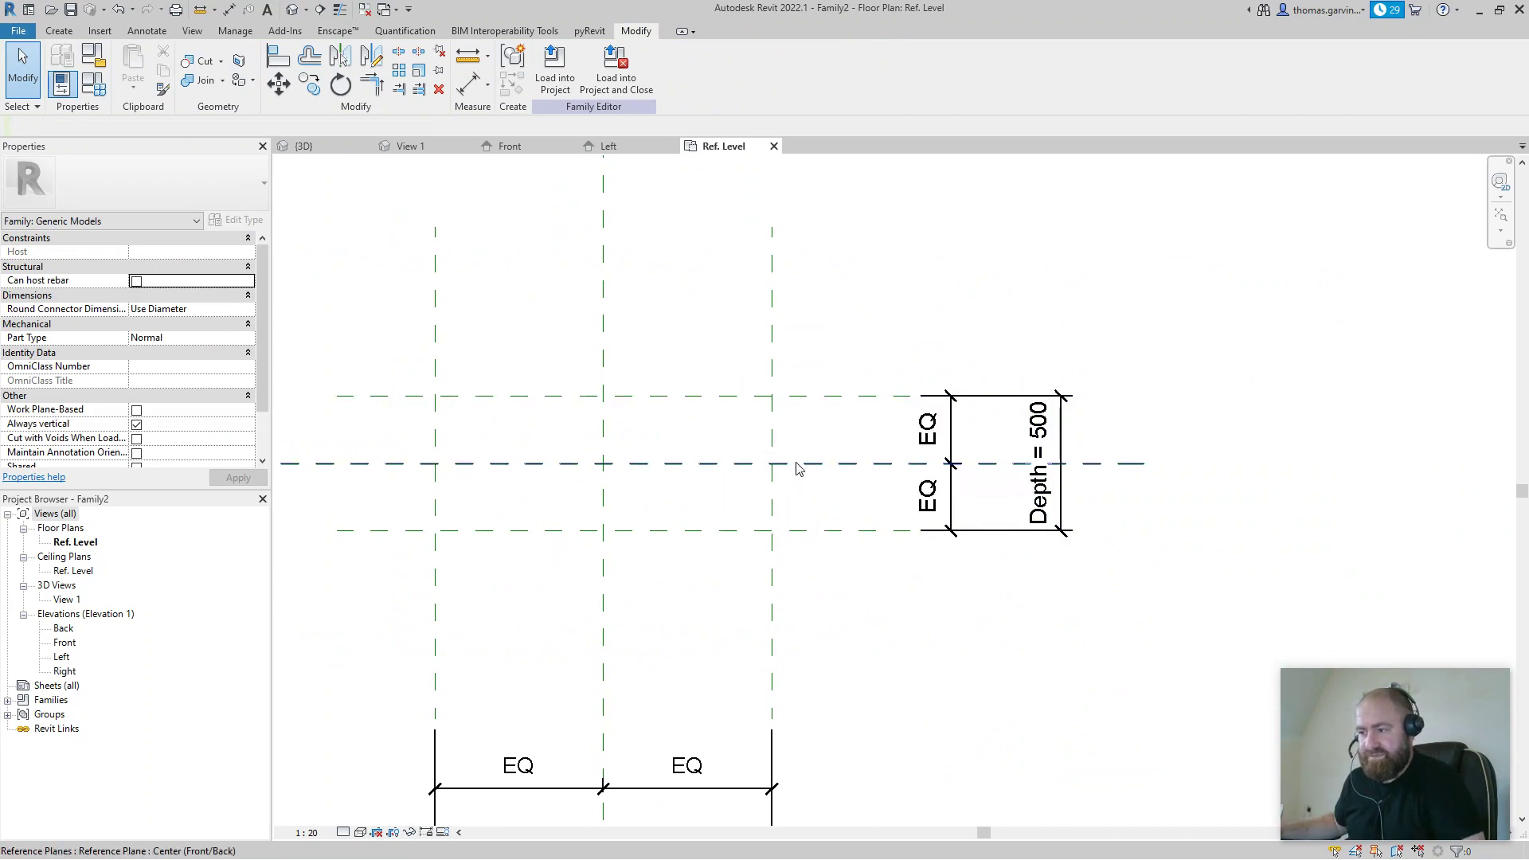
key(ctrl)
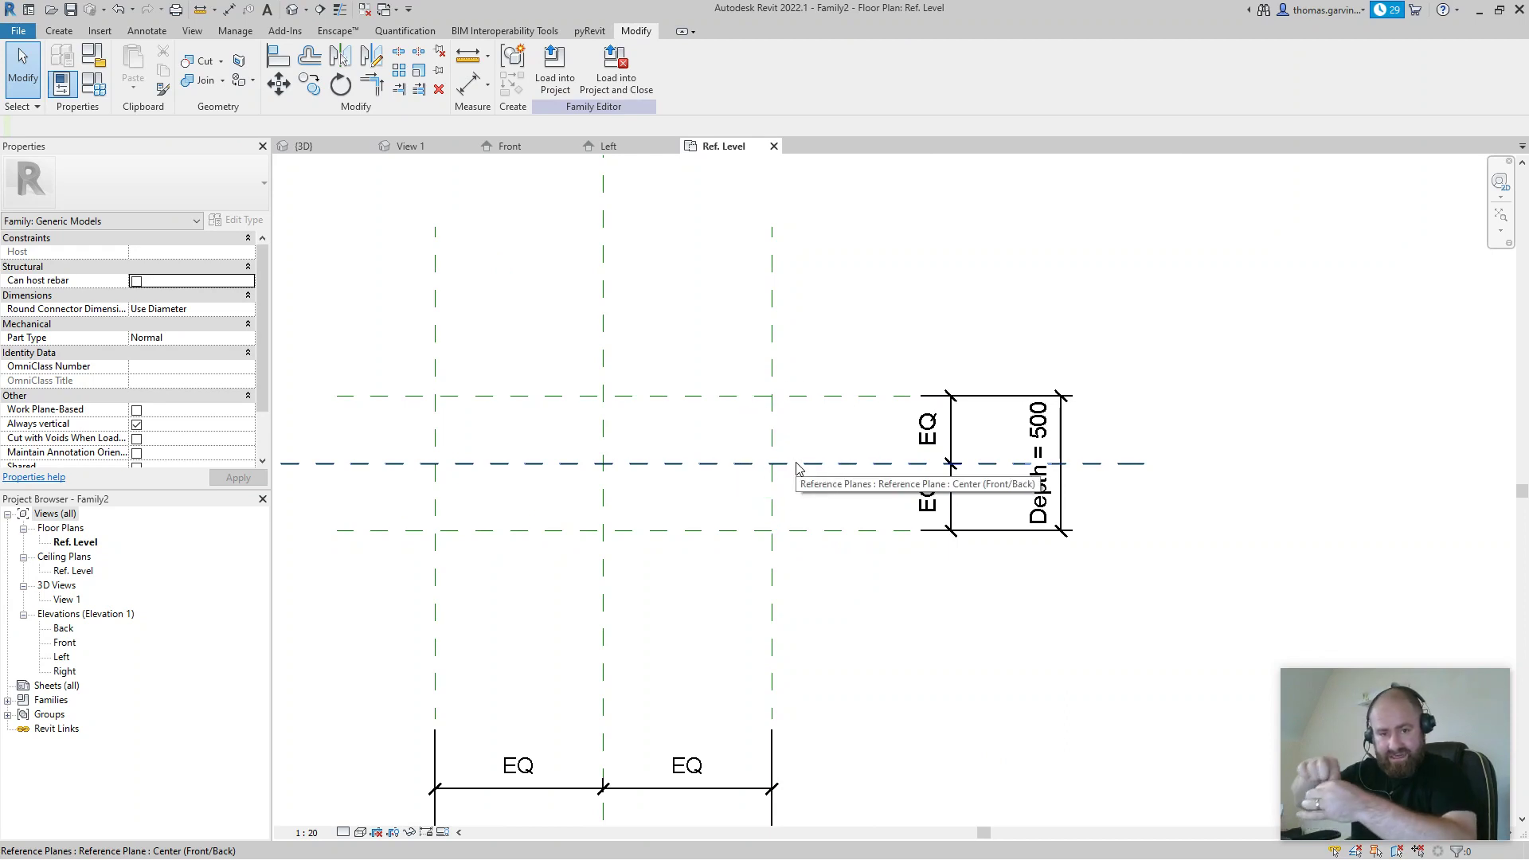
middle_drag(951, 692, 1242, 586)
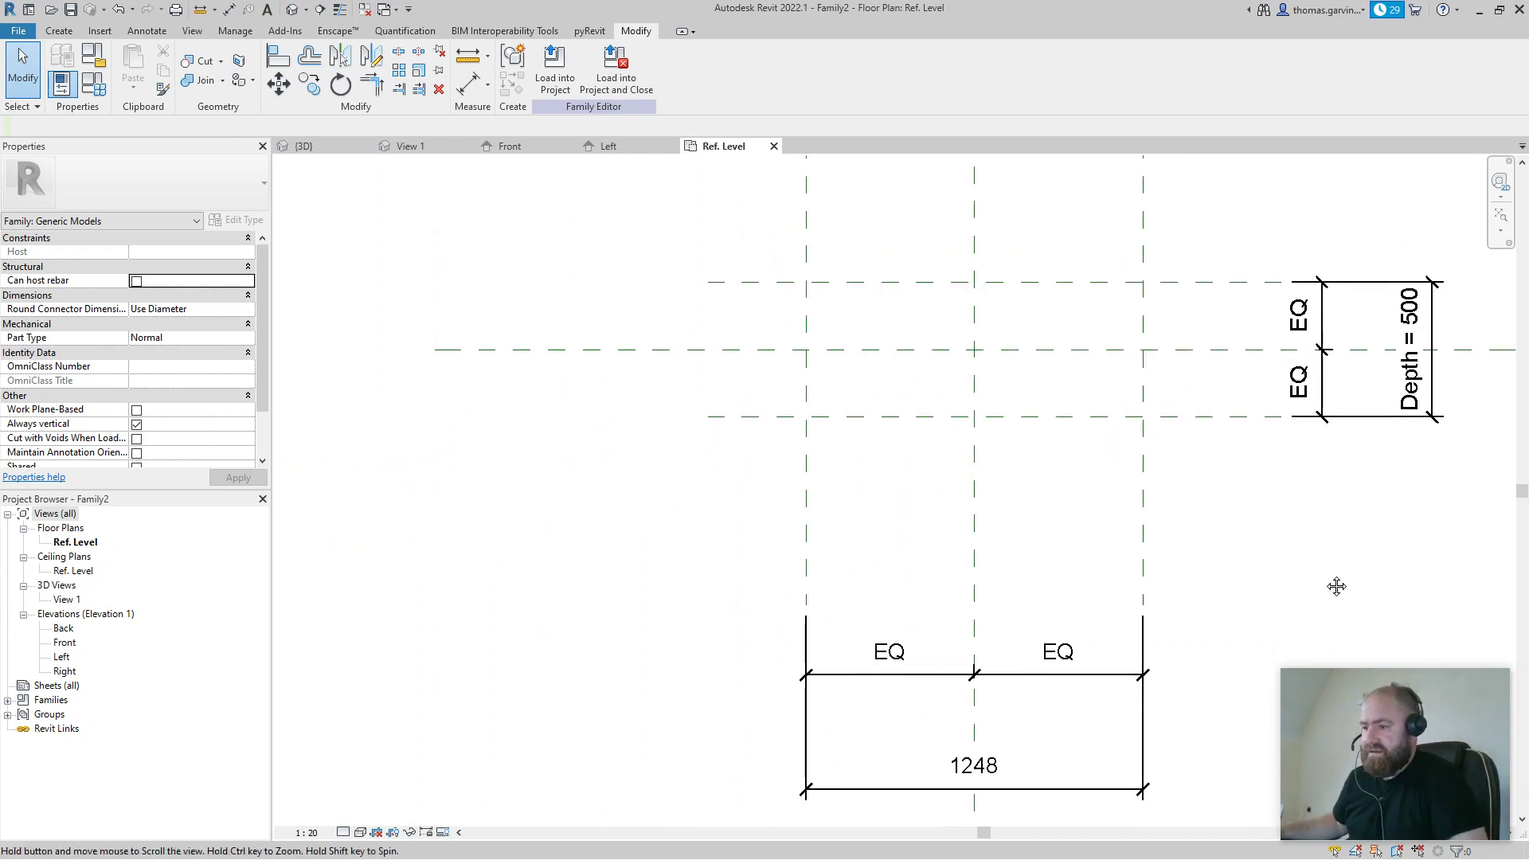
scroll(1009, 740, down, 2)
middle_drag(1009, 740, 936, 644)
click(929, 688)
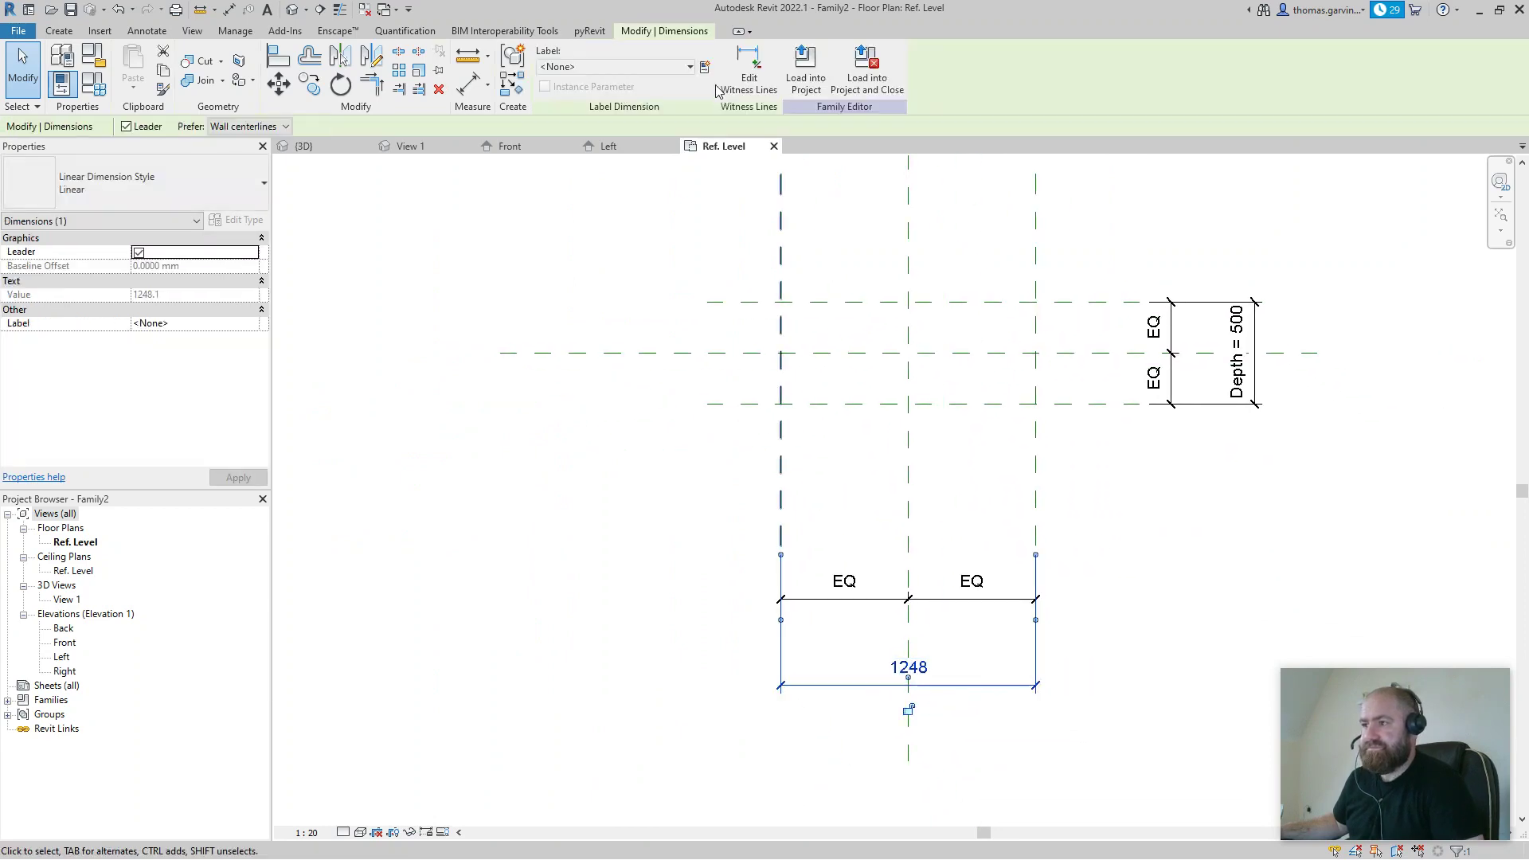
click(703, 68)
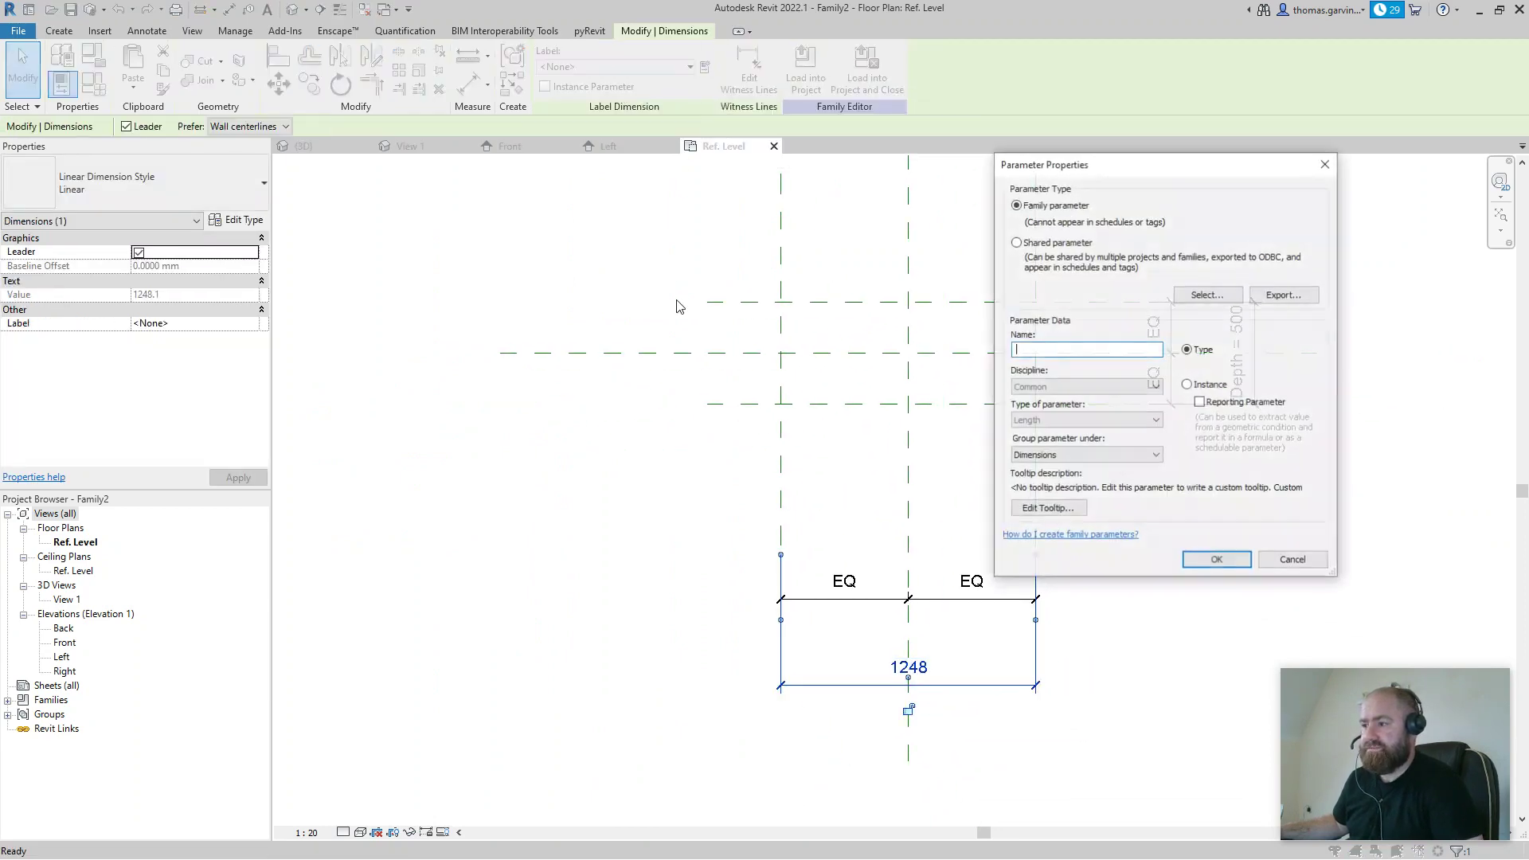
key(Escape)
key(Escape)
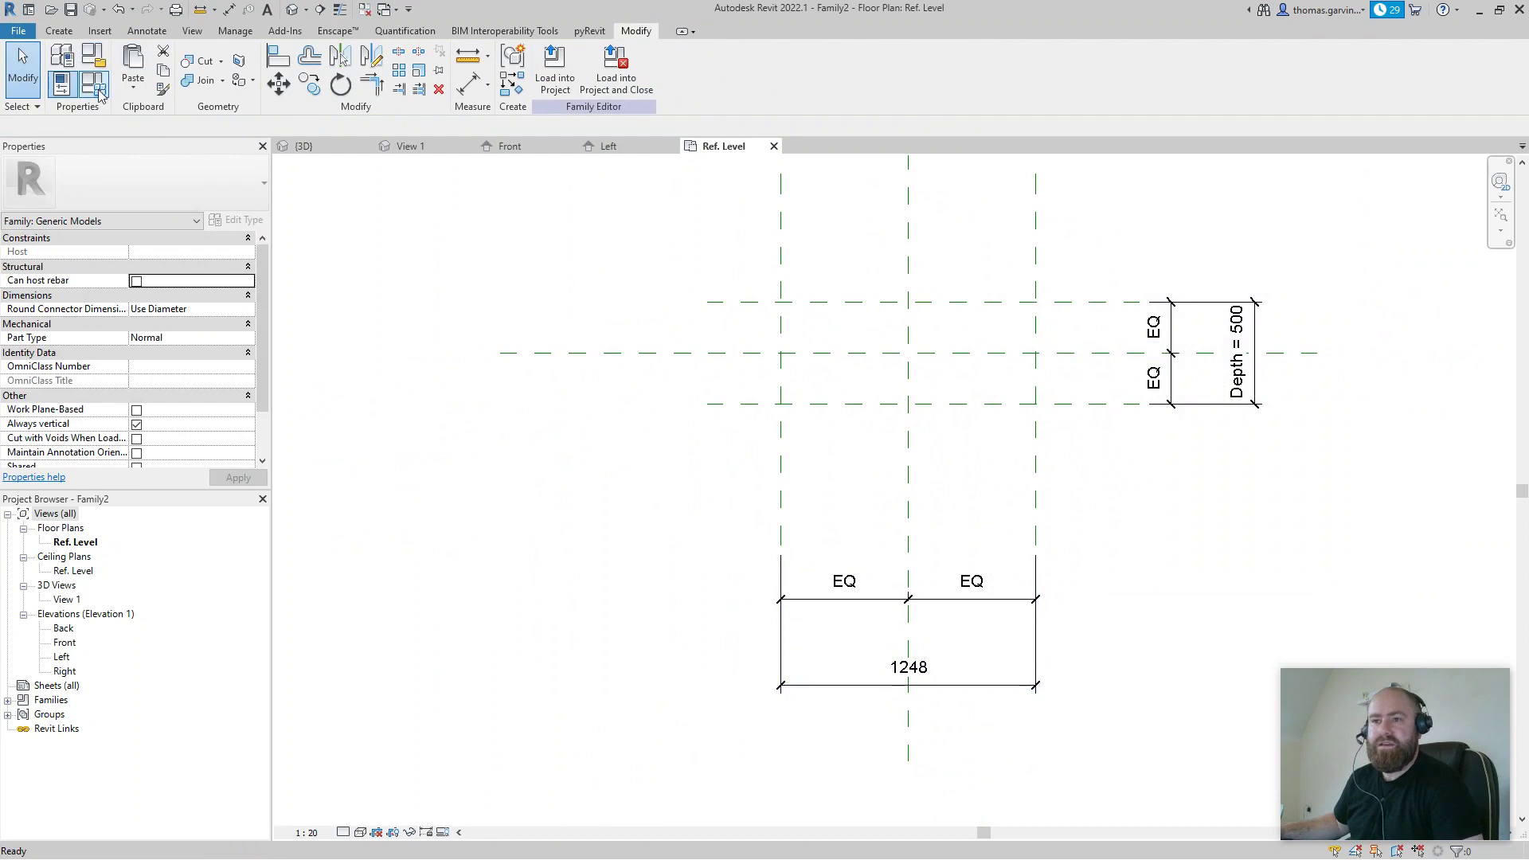
Step: Add a family type parameter named Width in Family Types, with parameter type Length and grouped under Dimensions
click(97, 90)
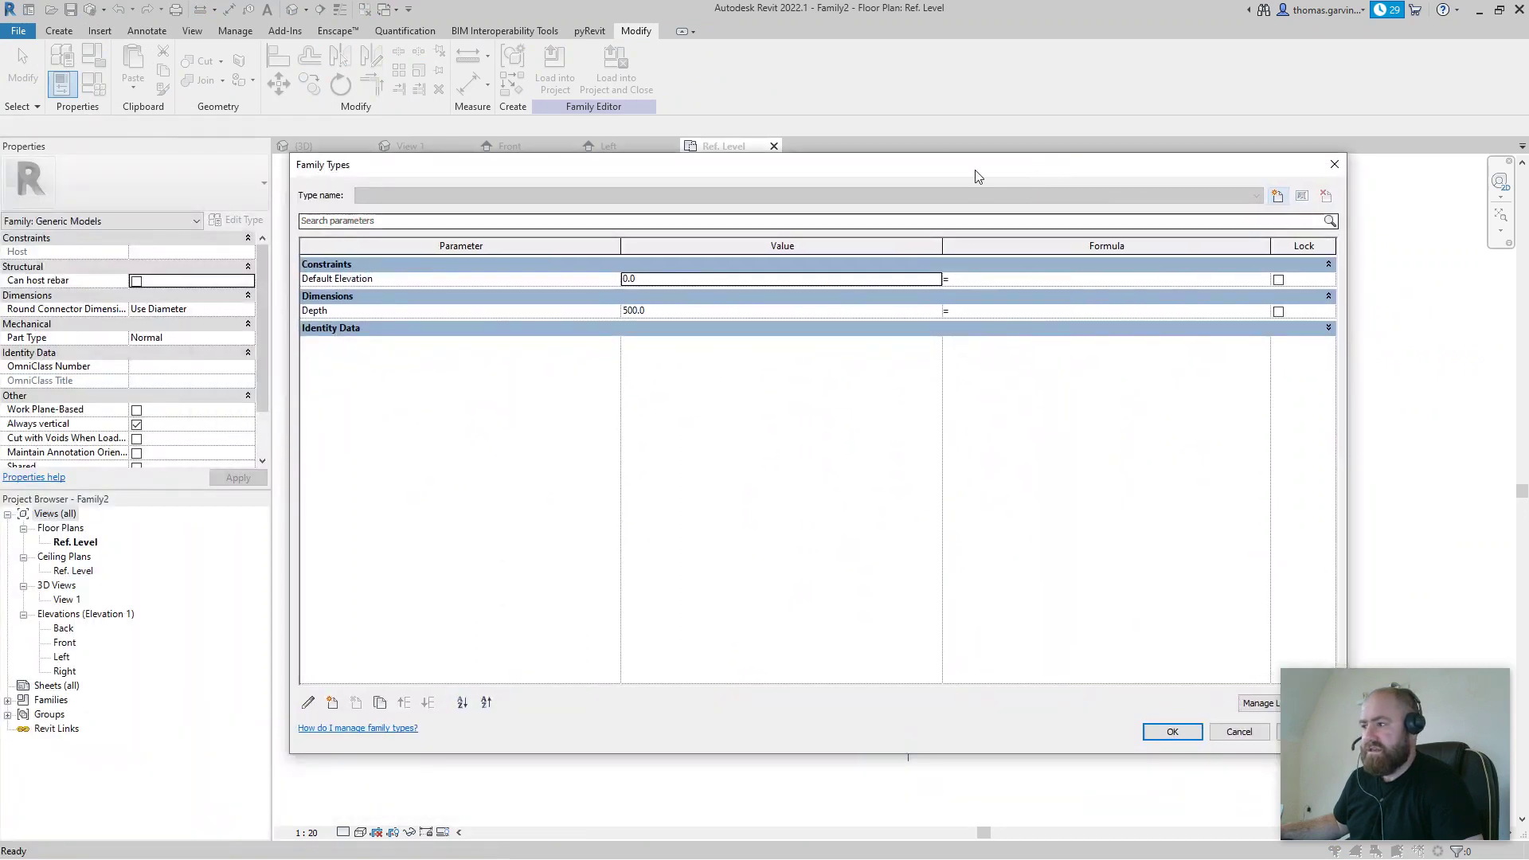
drag(940, 166, 960, 57)
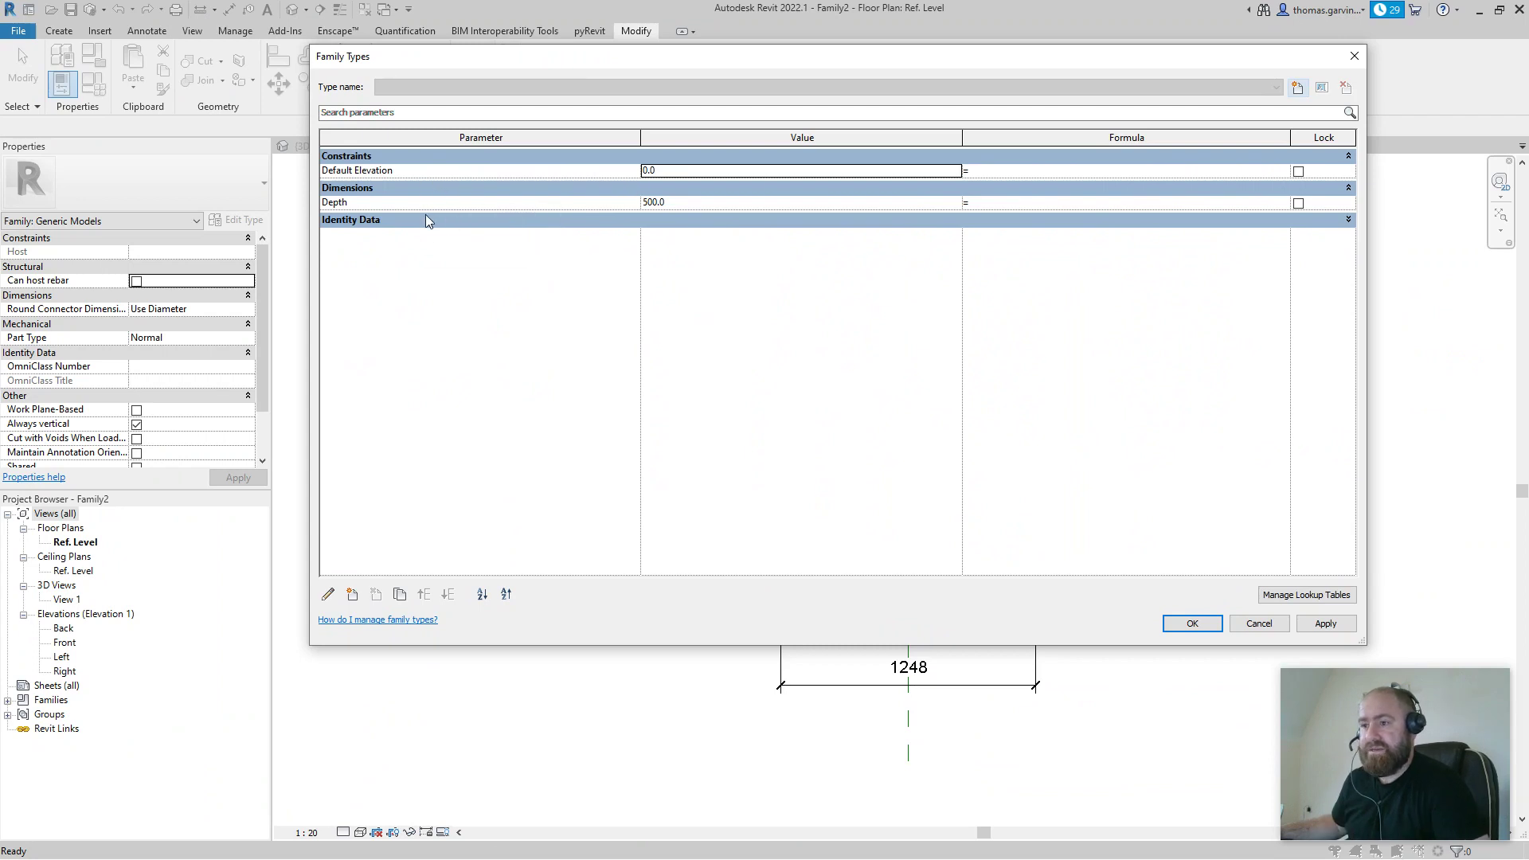
click(359, 203)
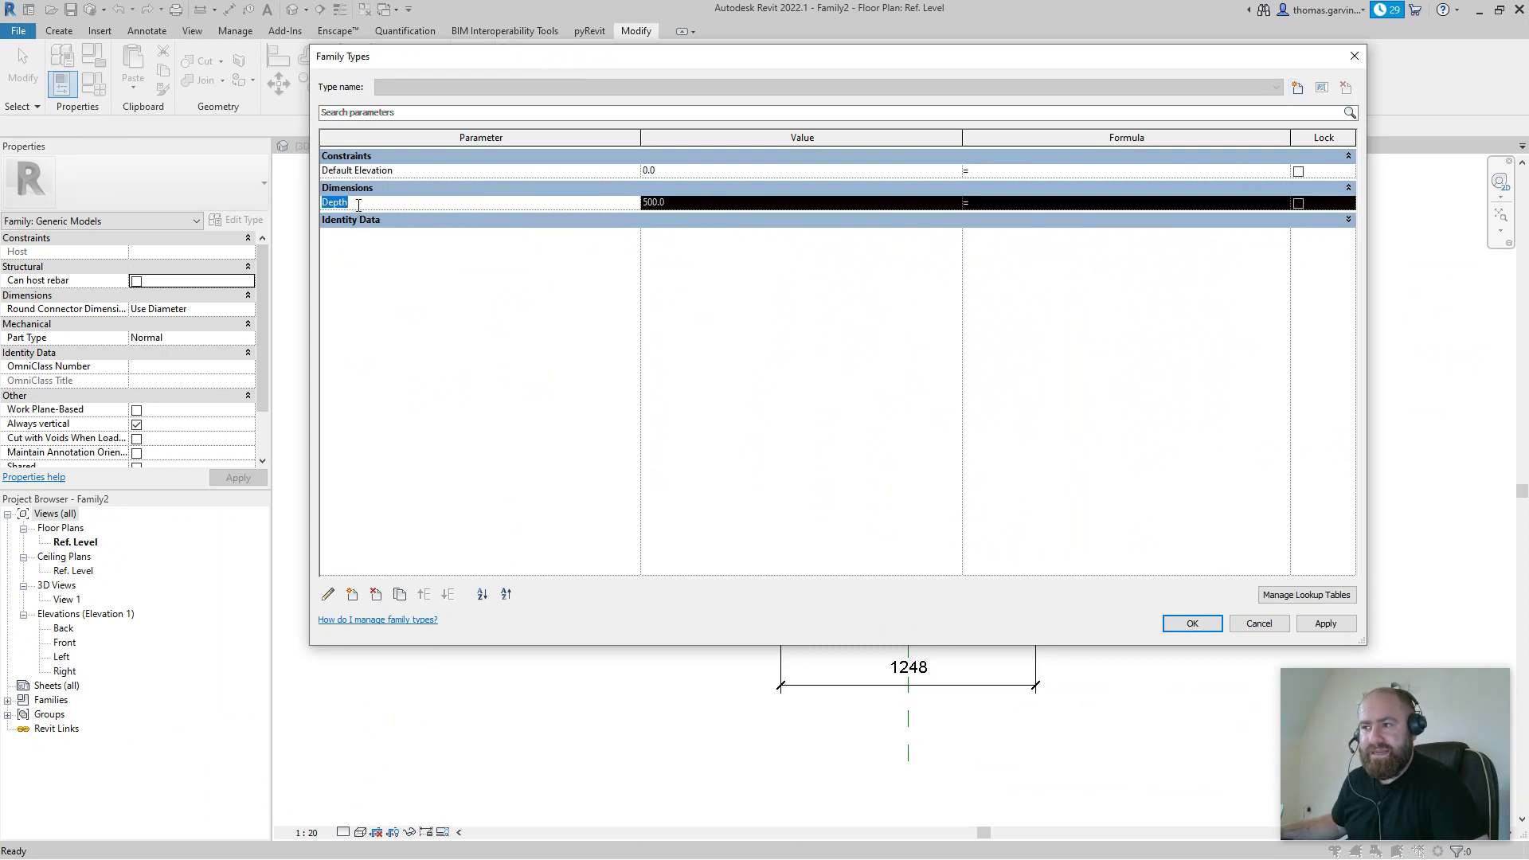
click(801, 202)
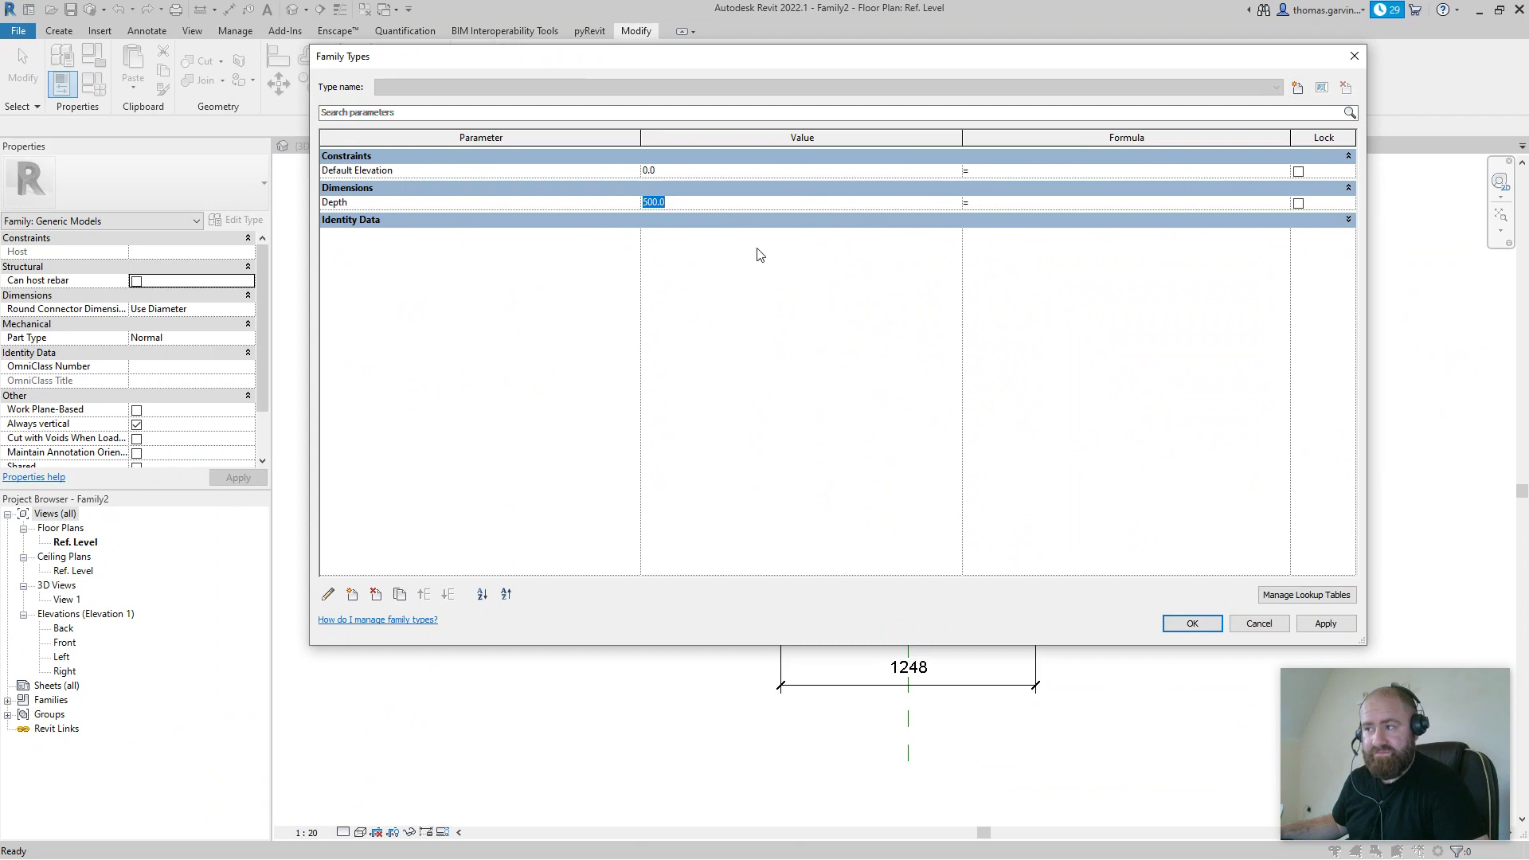
click(352, 596)
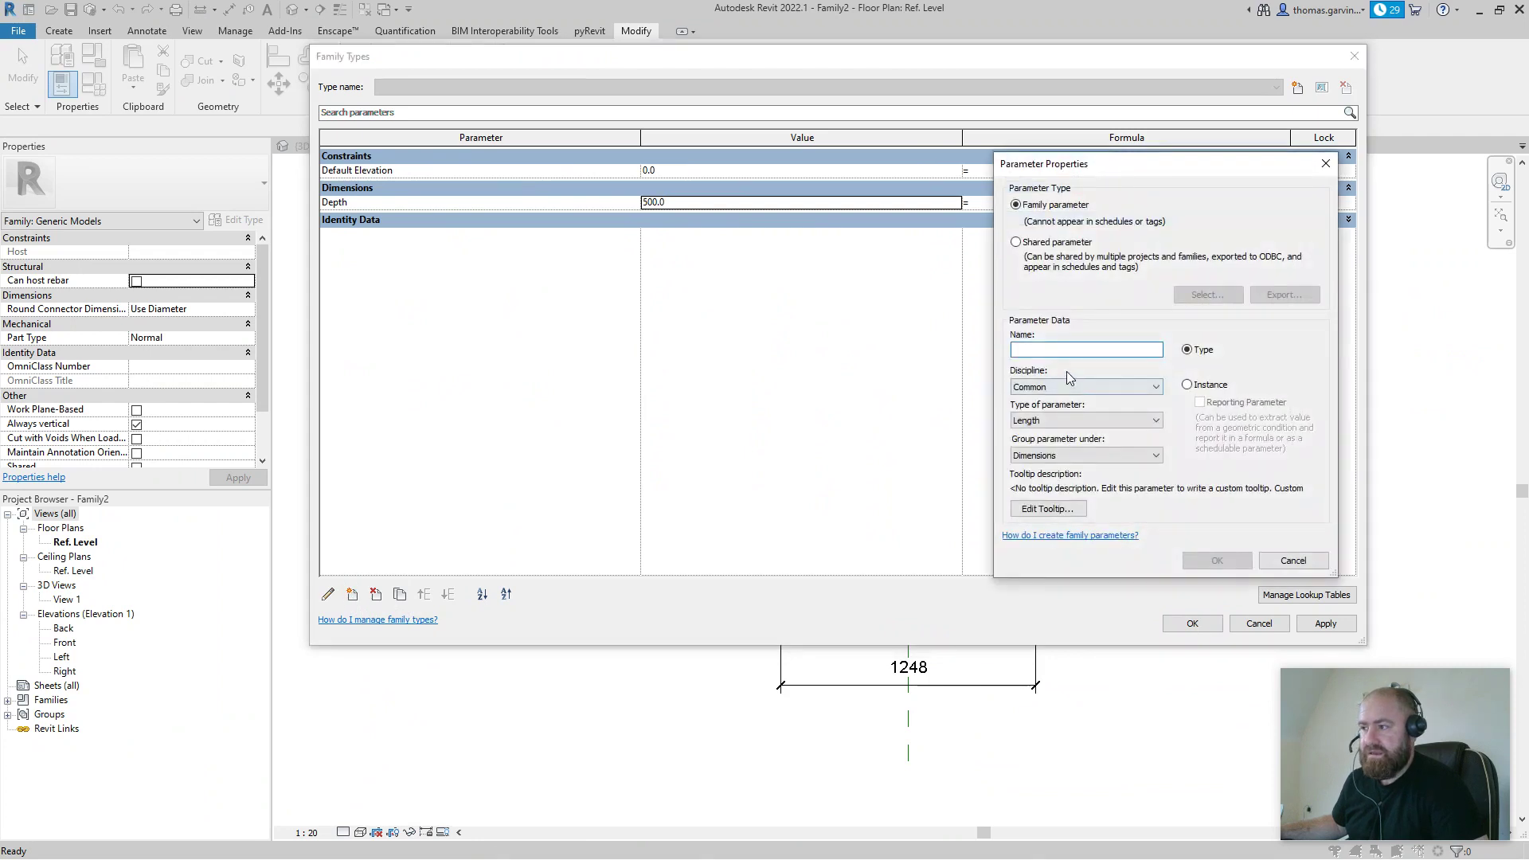
text(Width)
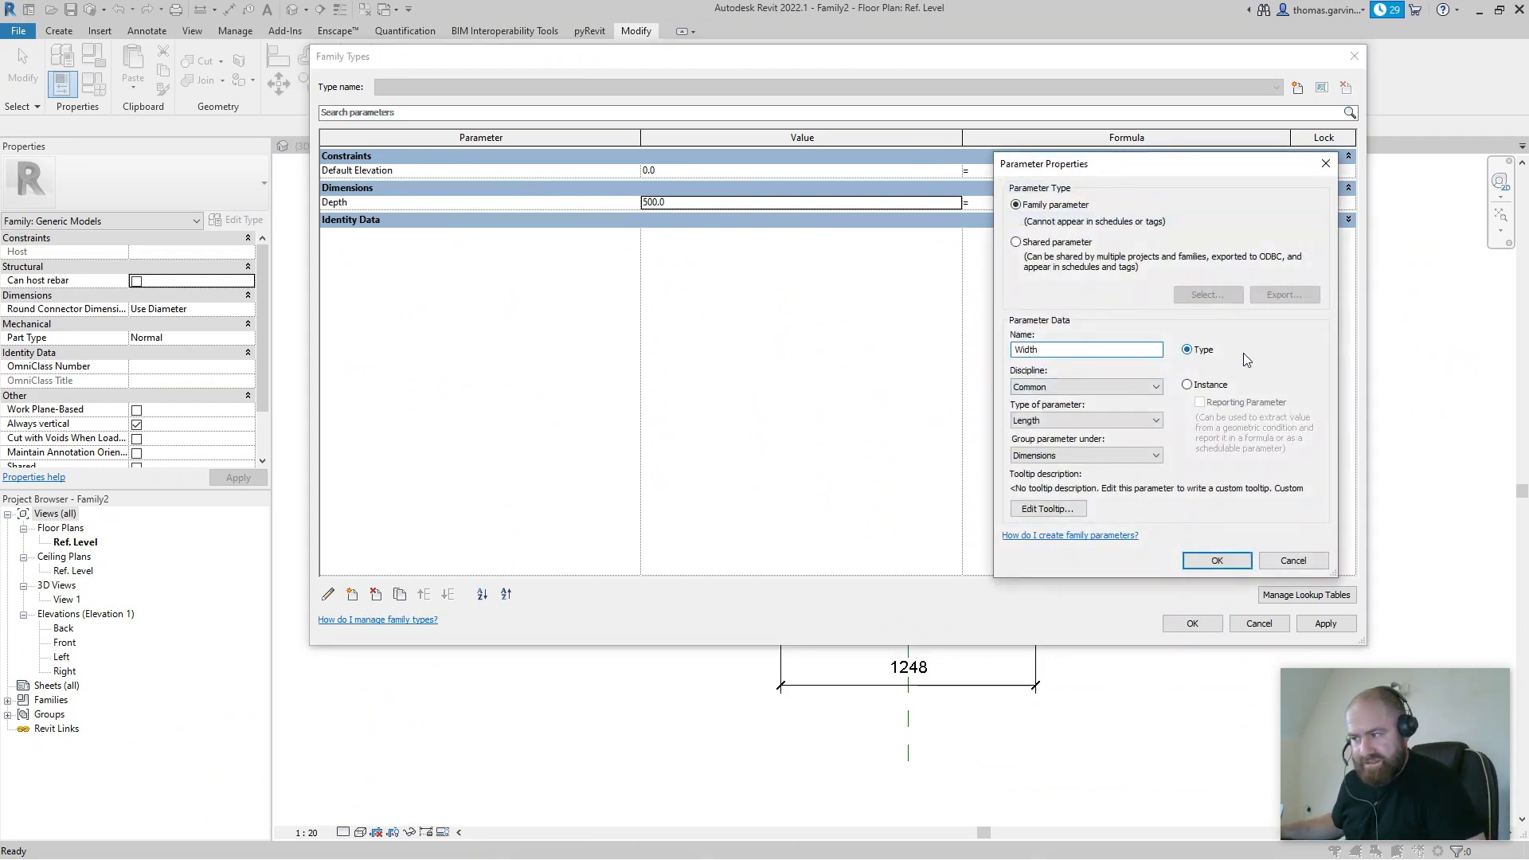
click(1138, 426)
click(1137, 428)
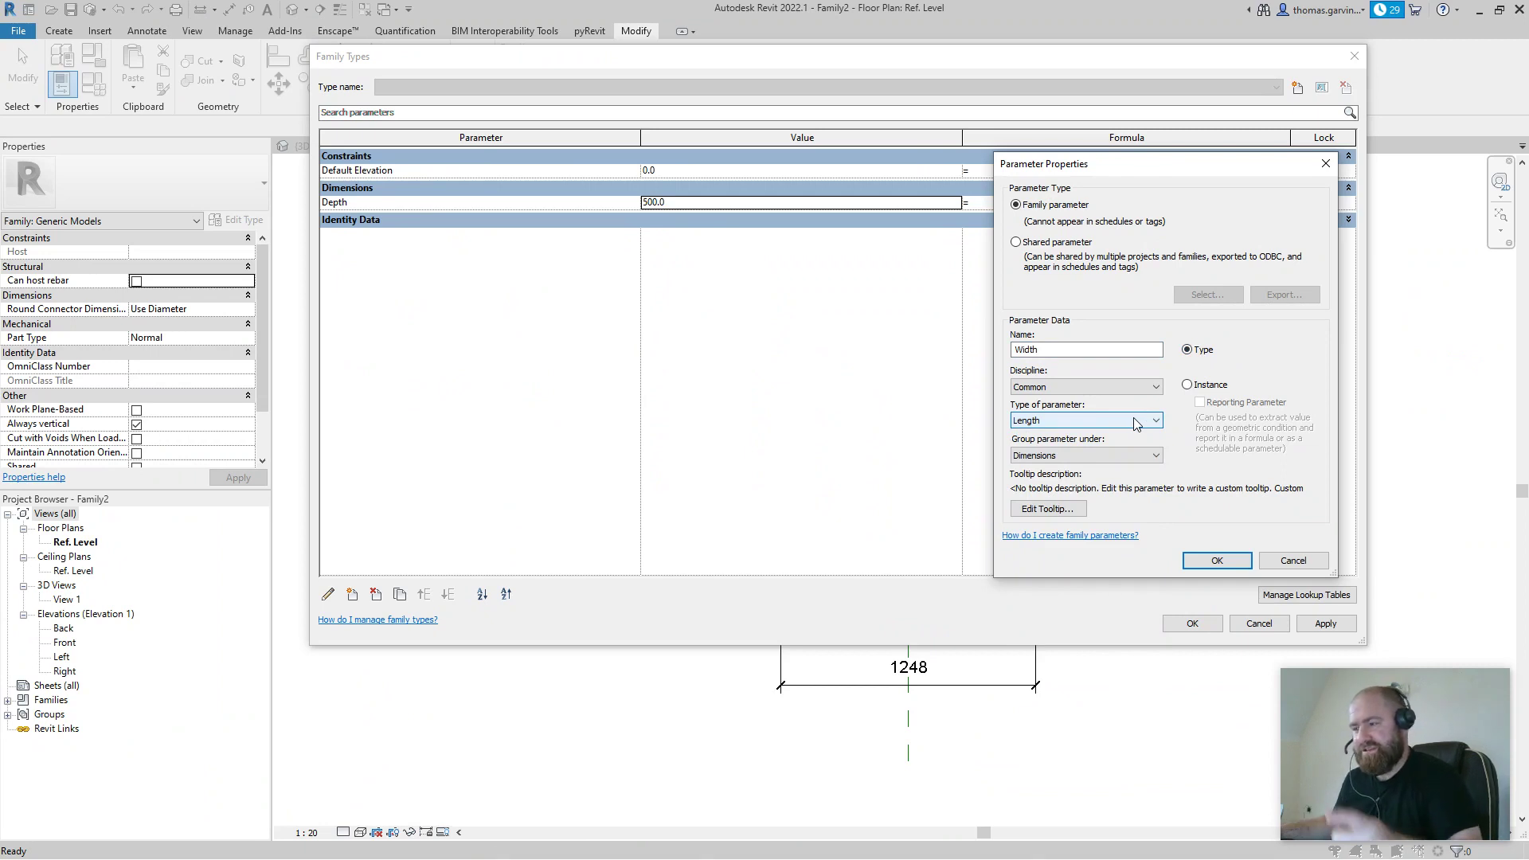
click(1137, 423)
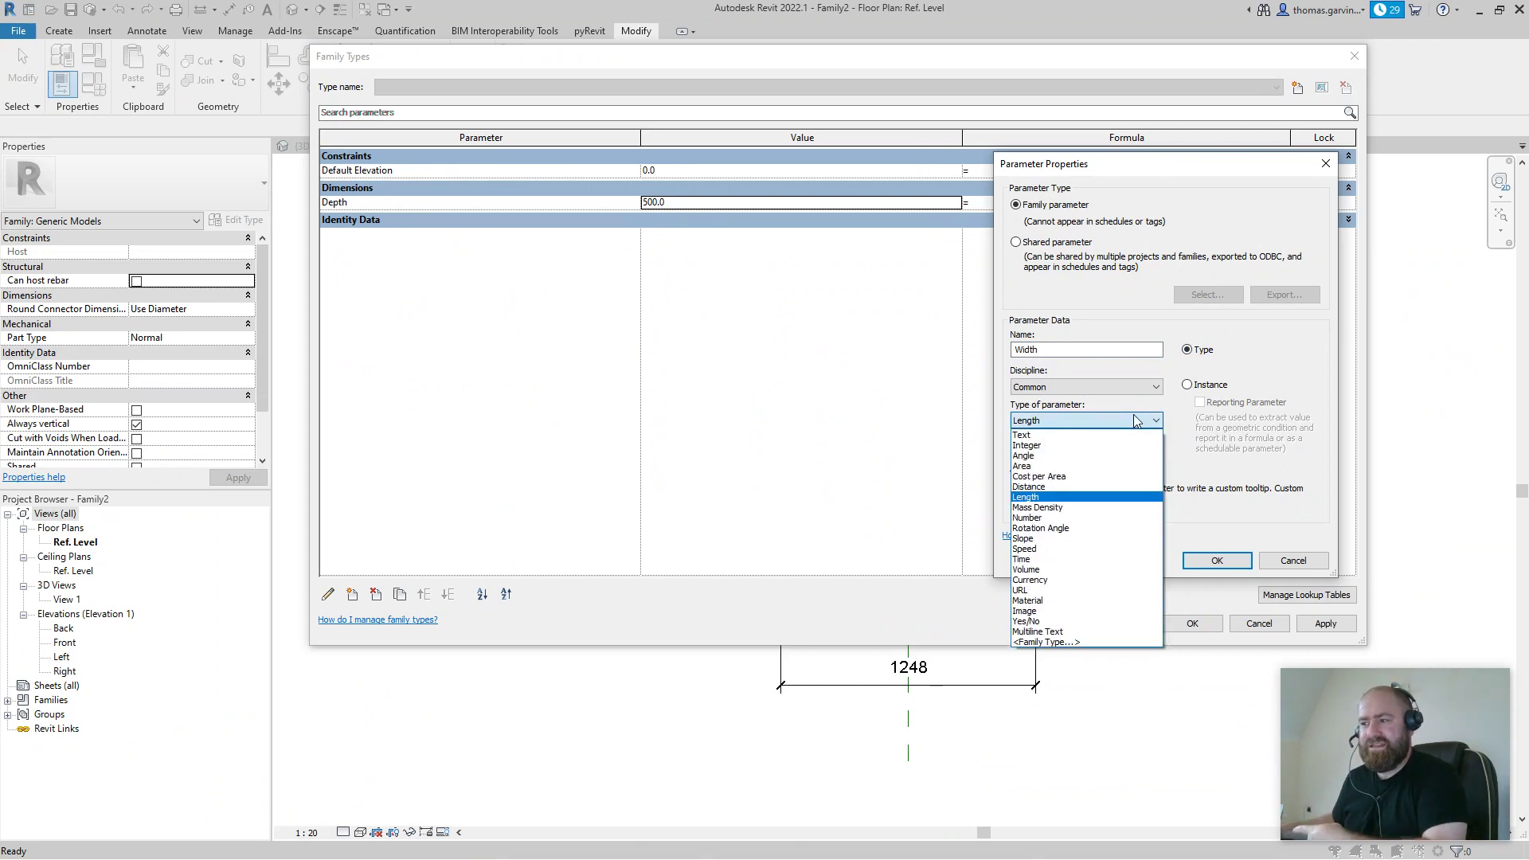
click(1140, 417)
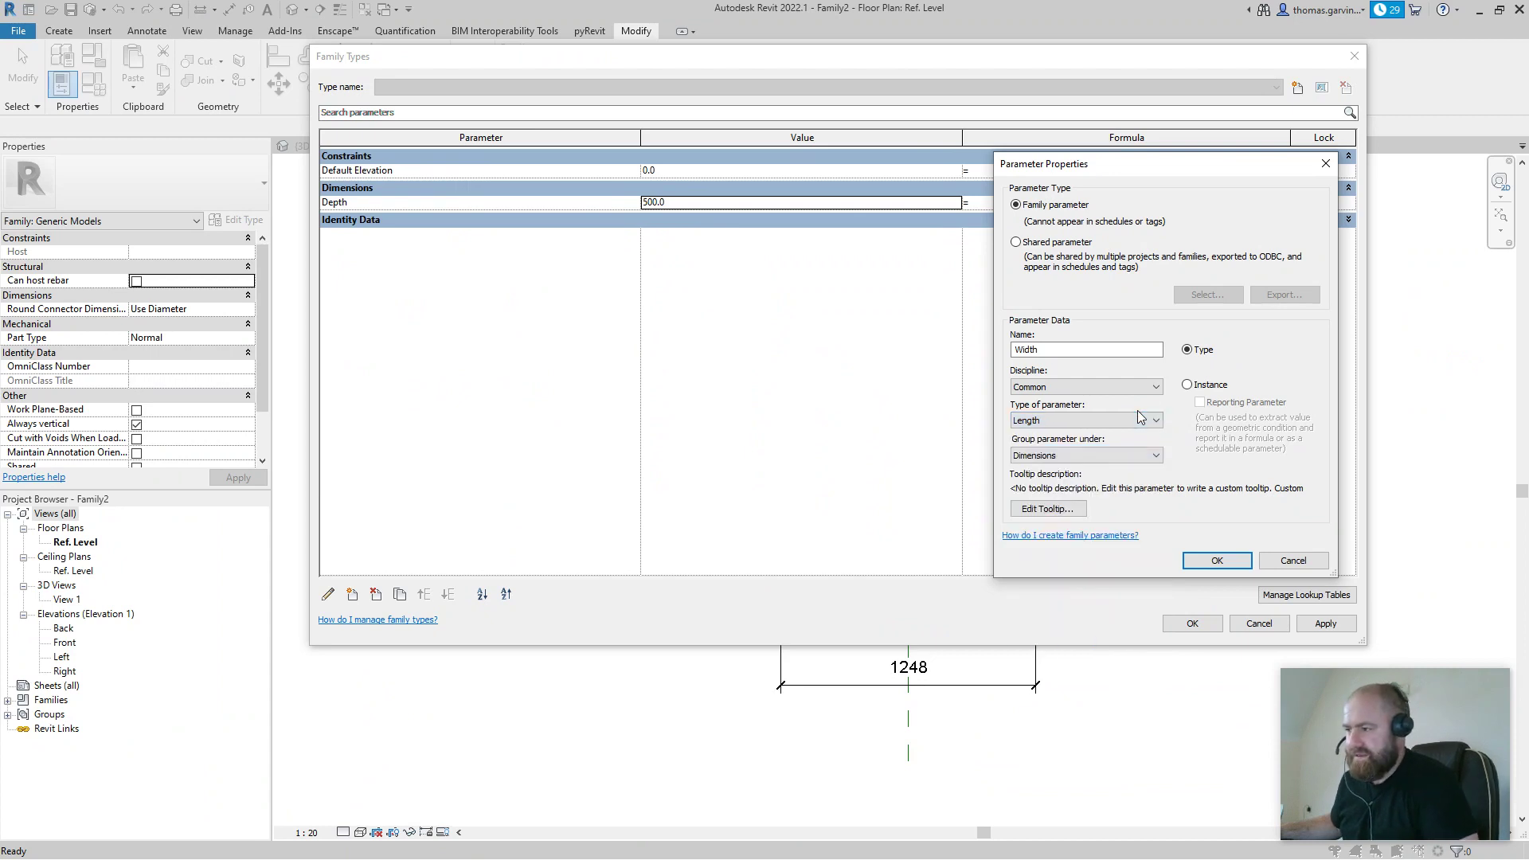
click(1216, 560)
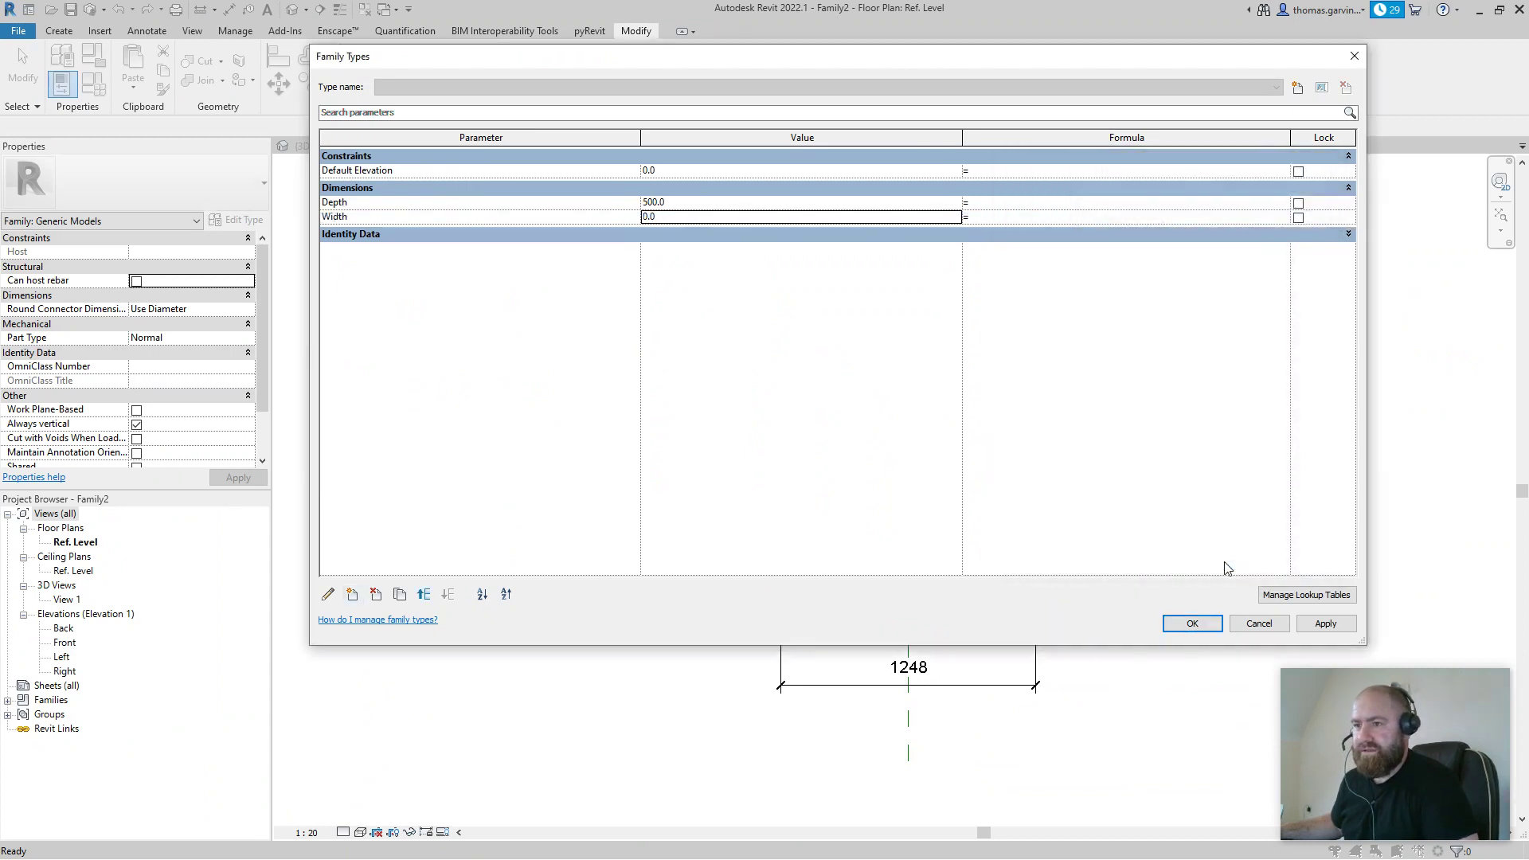
Step: Change the Width parameter's grouping to Other in its parameter properties
click(327, 594)
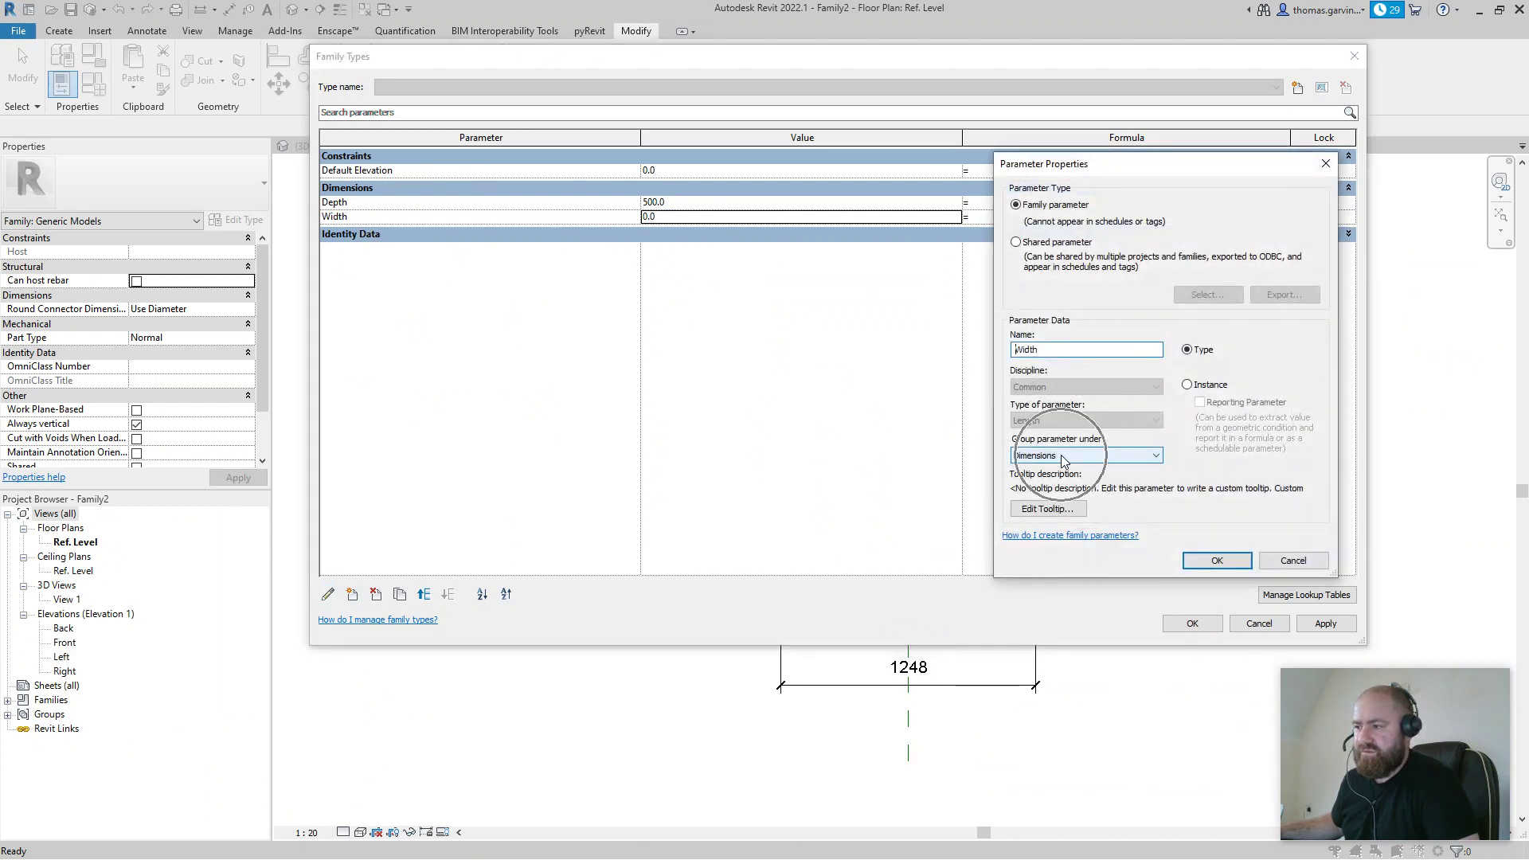
click(1062, 455)
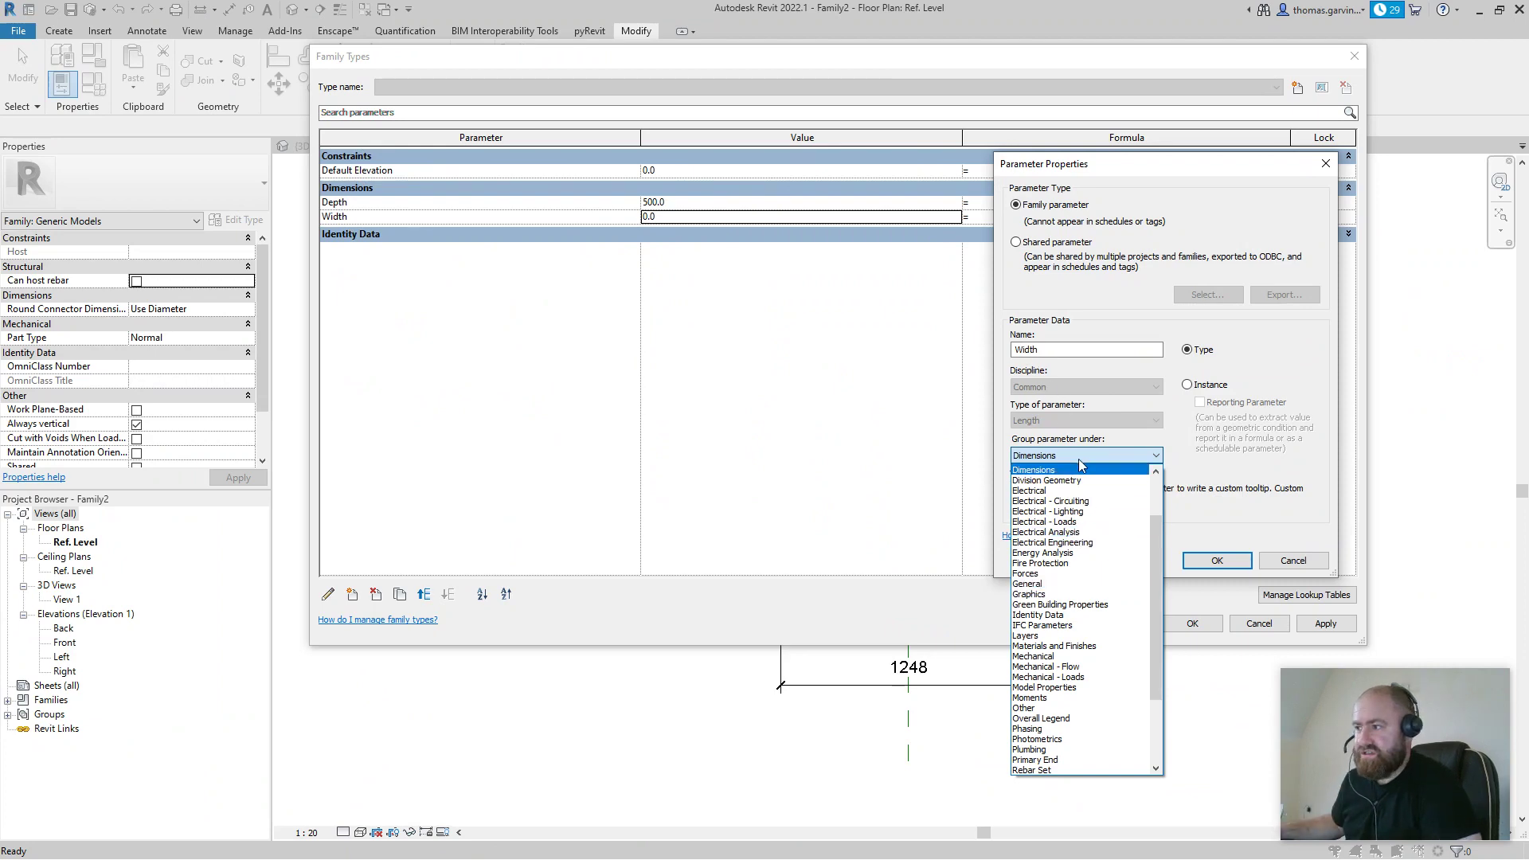
click(1053, 707)
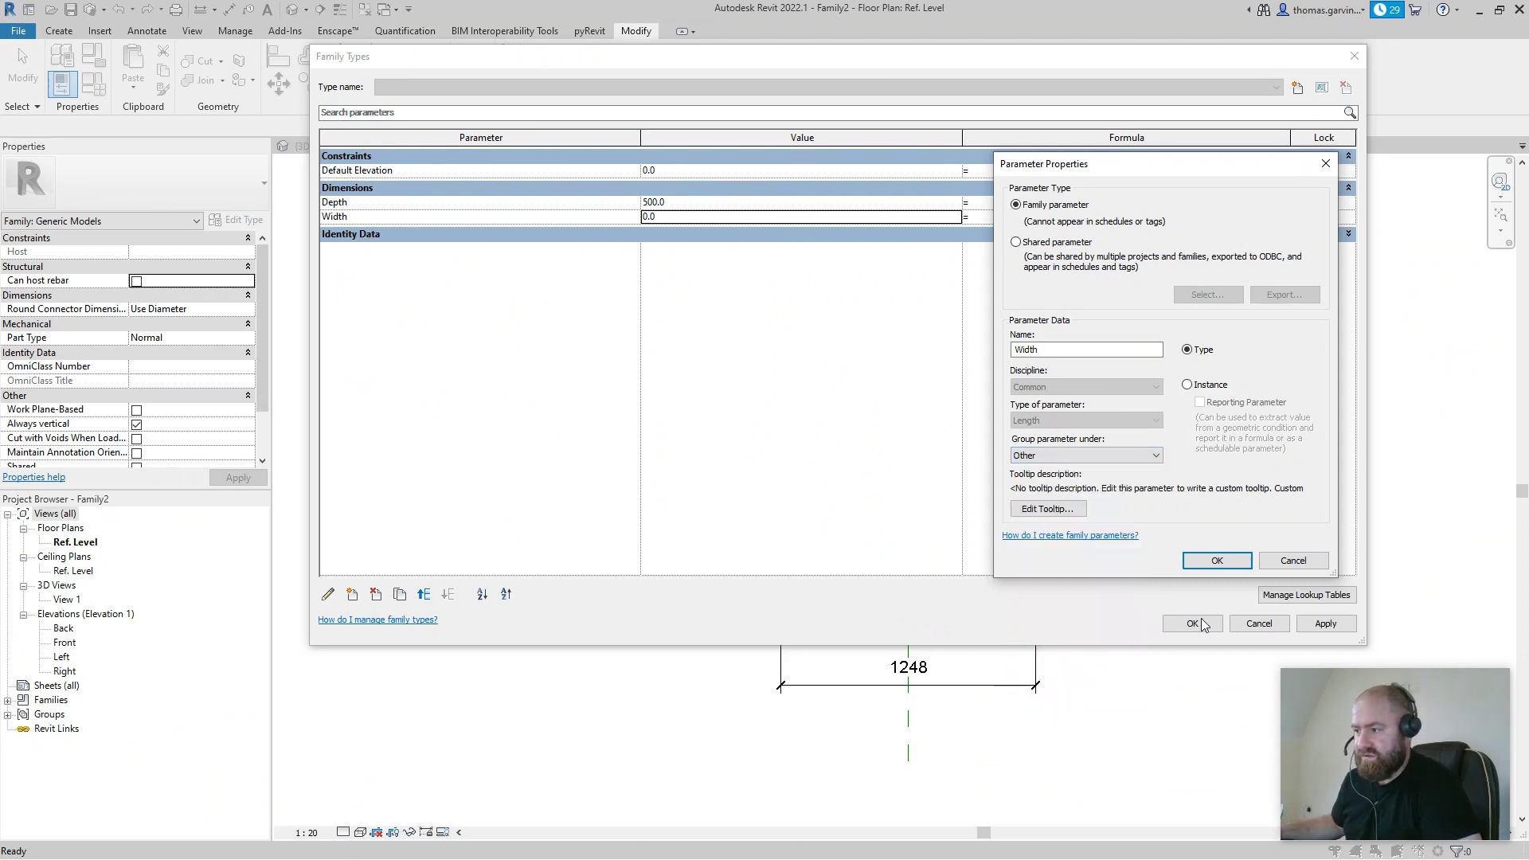
click(1217, 561)
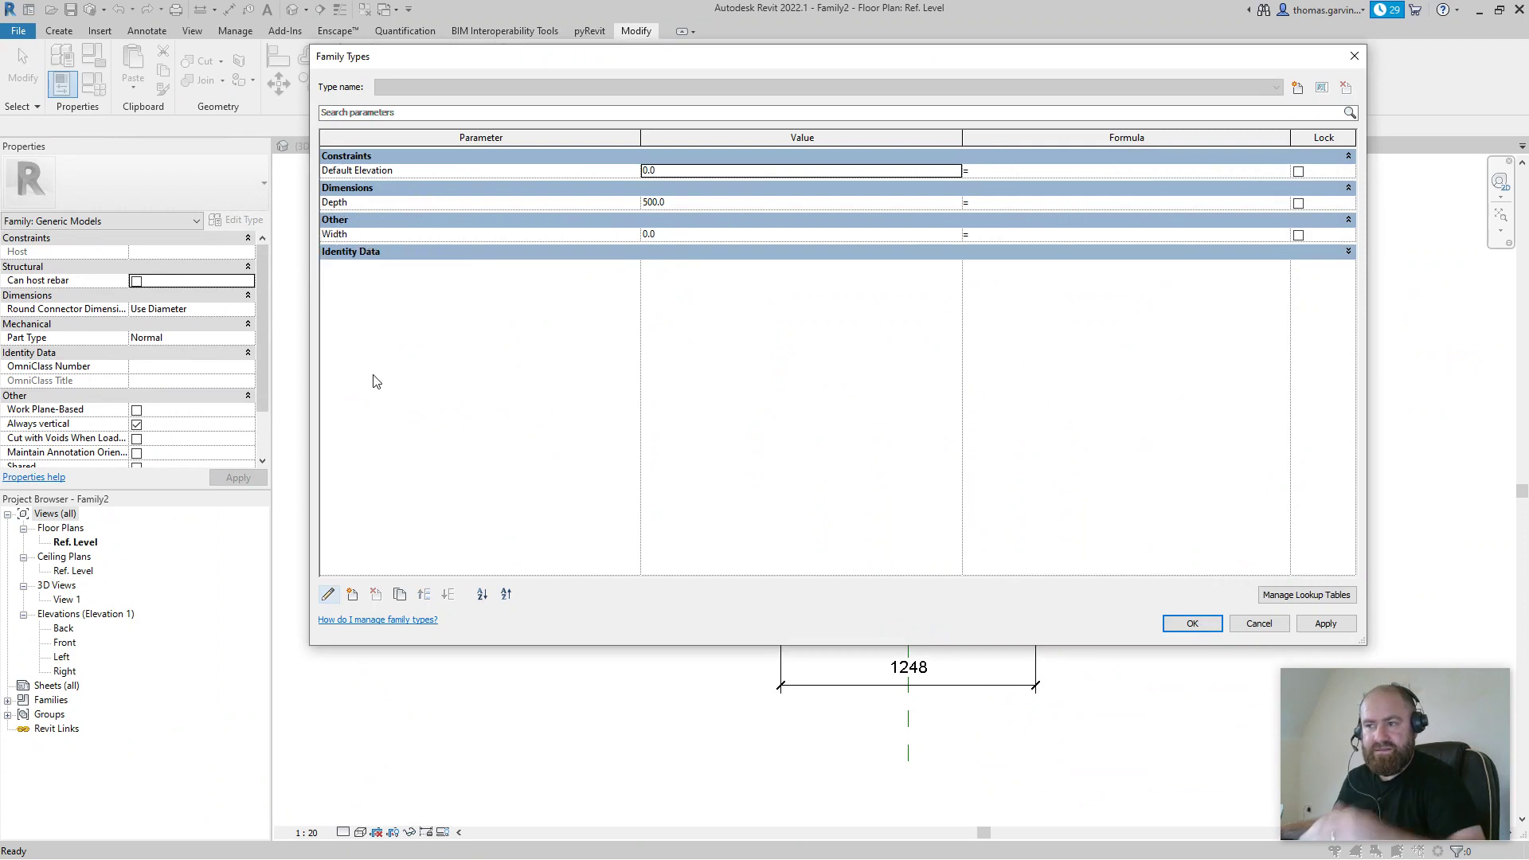
Step: Move the Width parameter back under the Dimensions group in its parameter properties
click(327, 594)
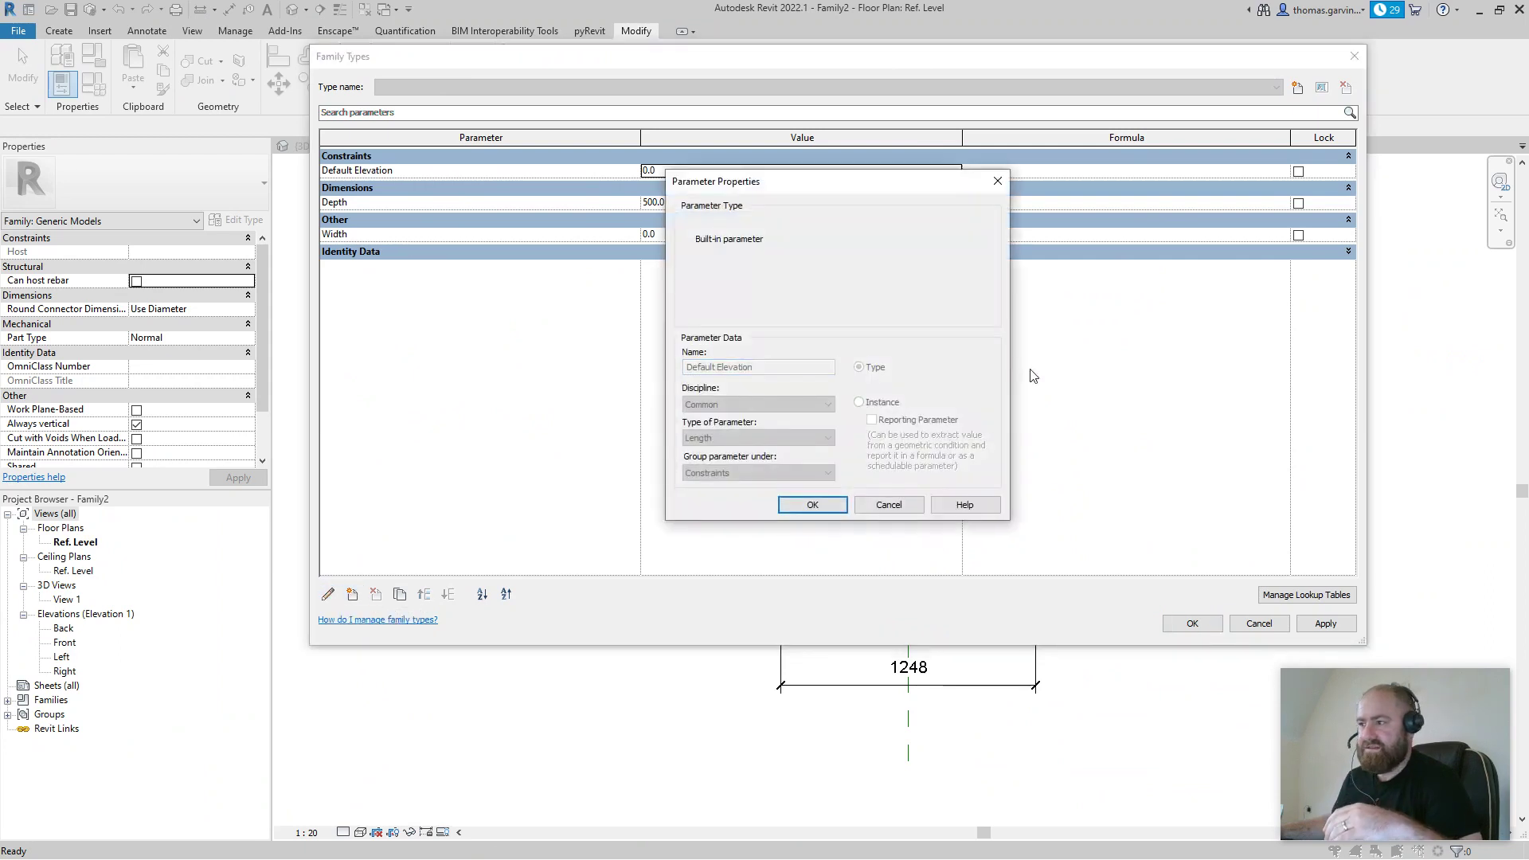
click(884, 504)
click(382, 234)
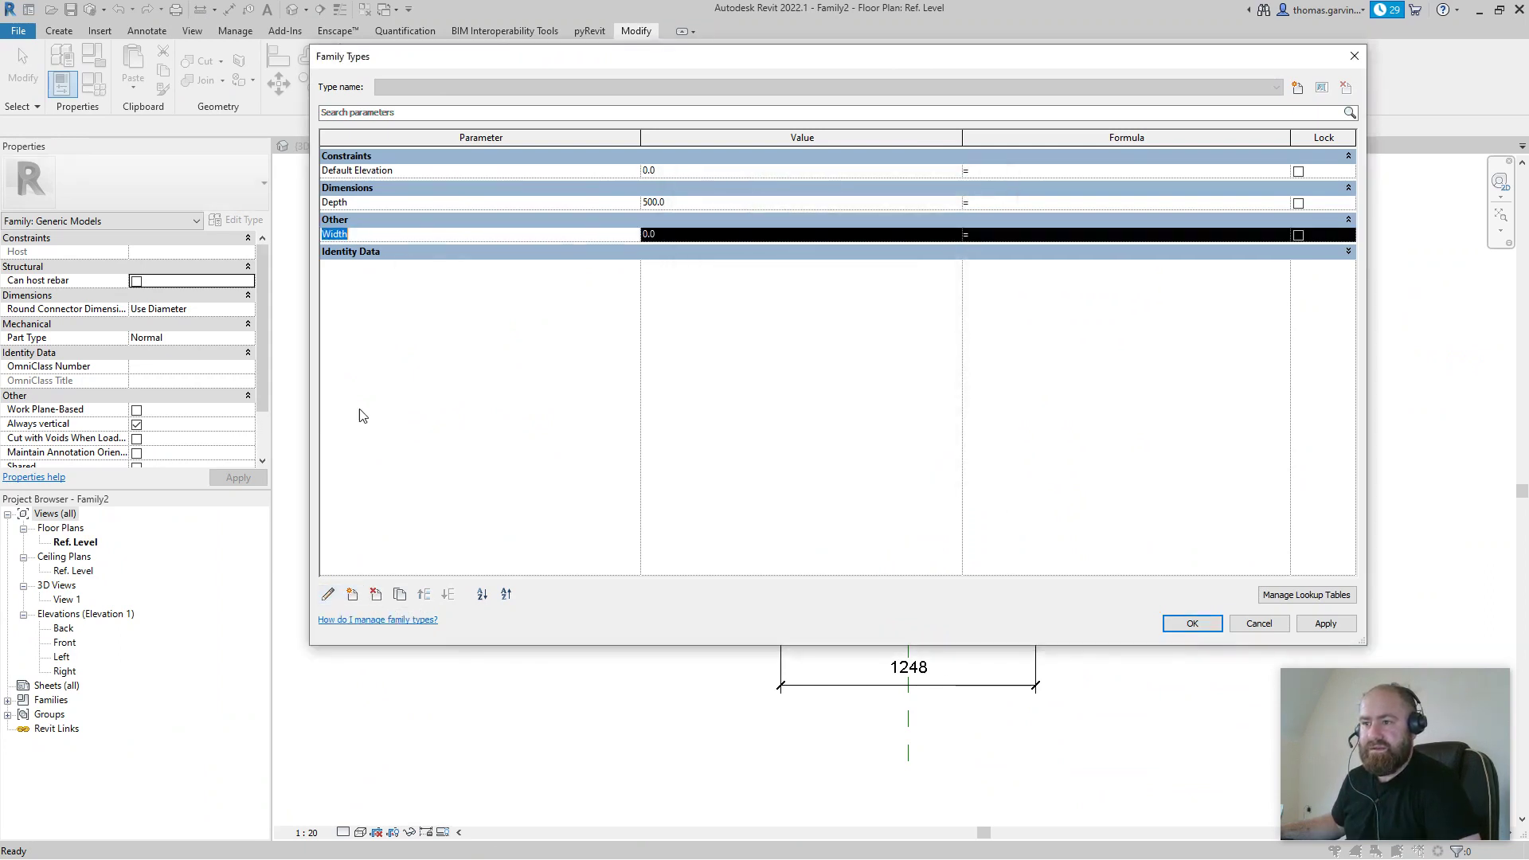
click(327, 595)
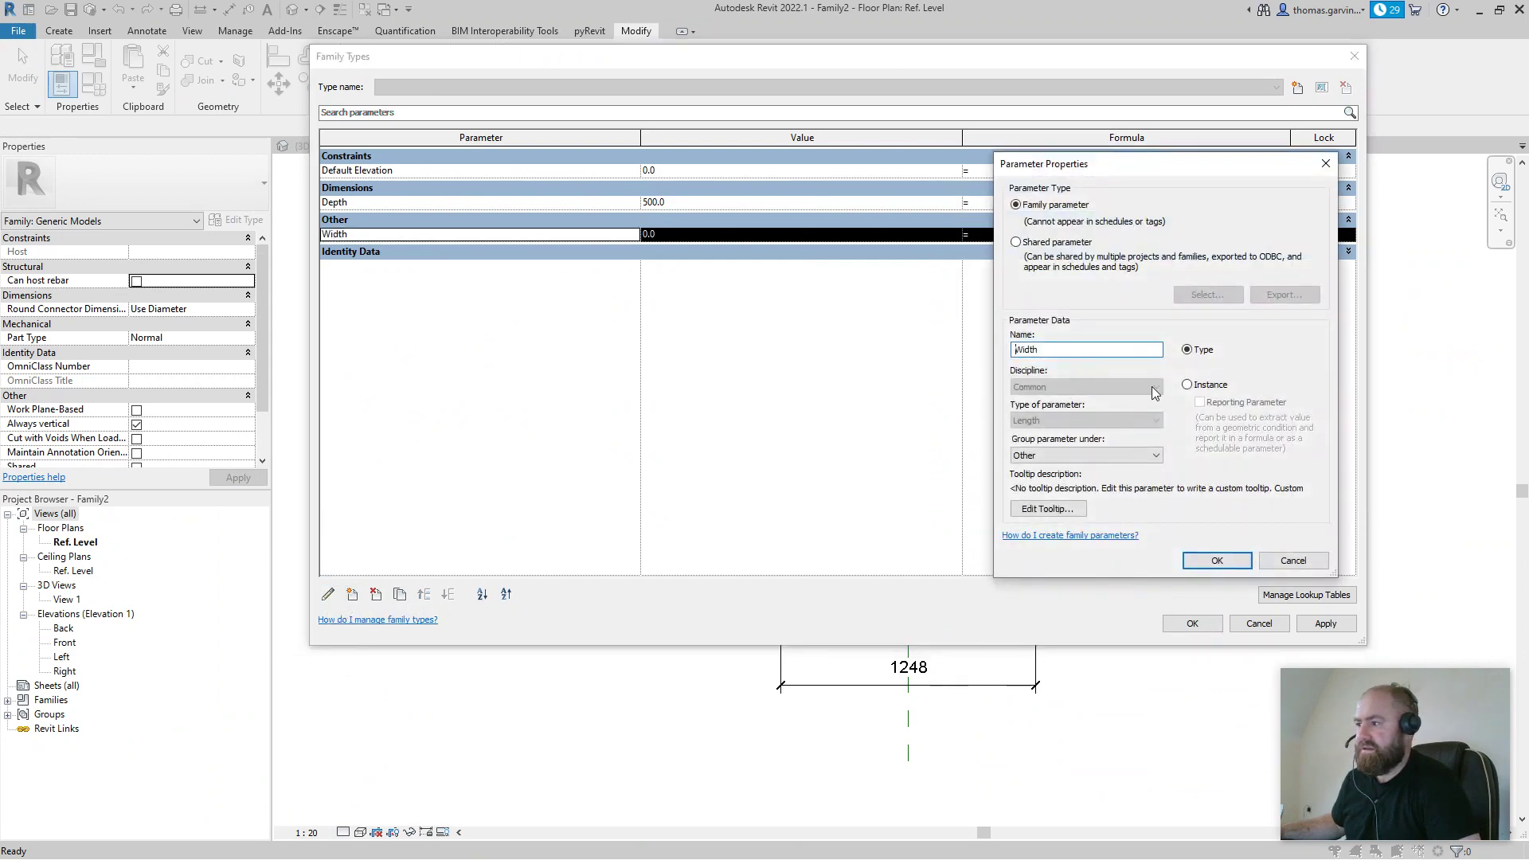
click(1078, 455)
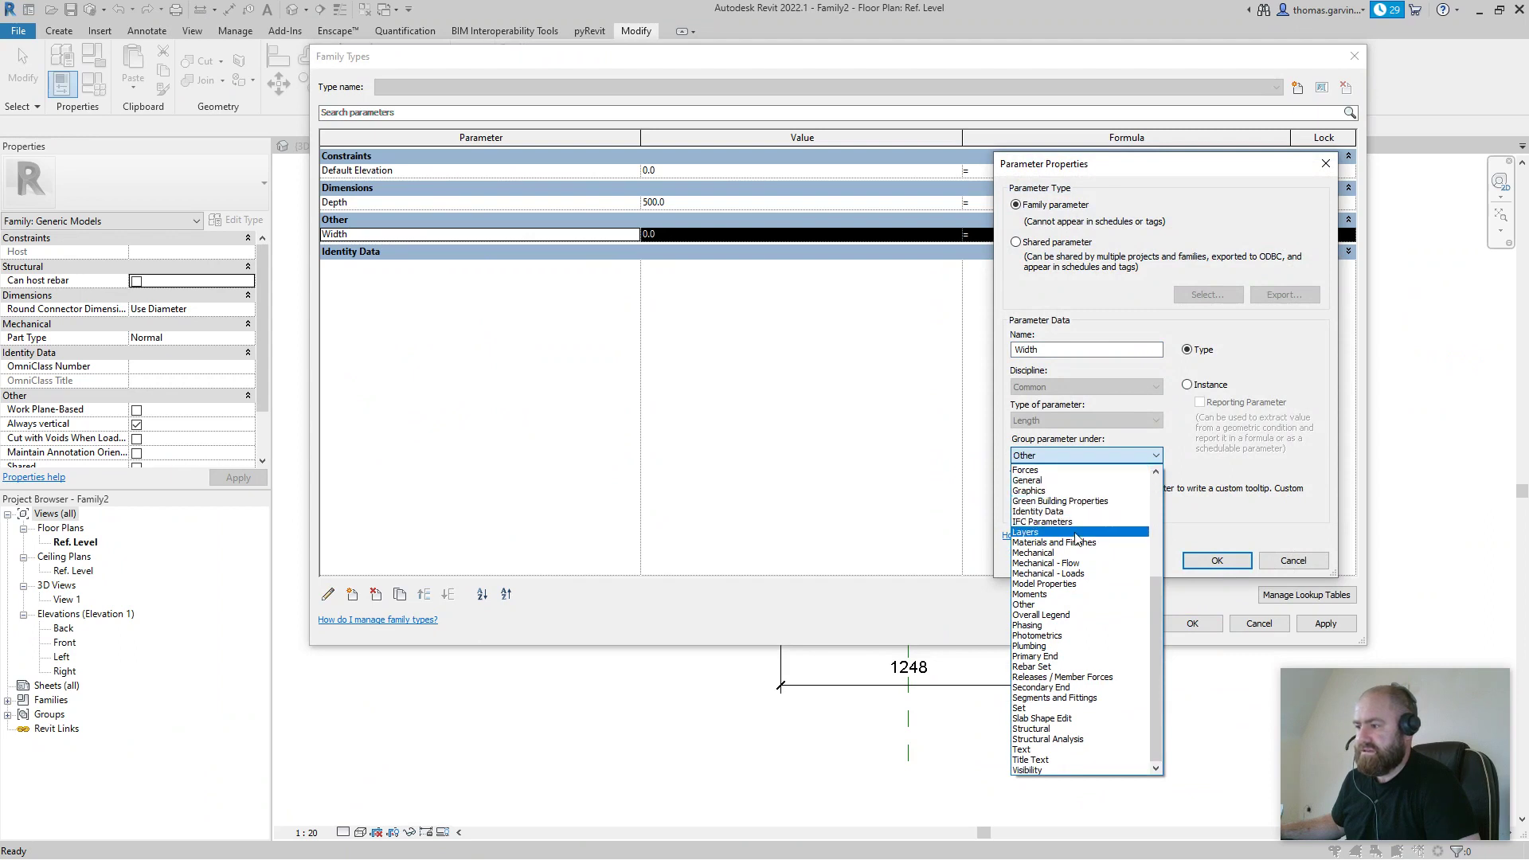
scroll(1059, 489, up, 3)
scroll(1051, 510, up, 3)
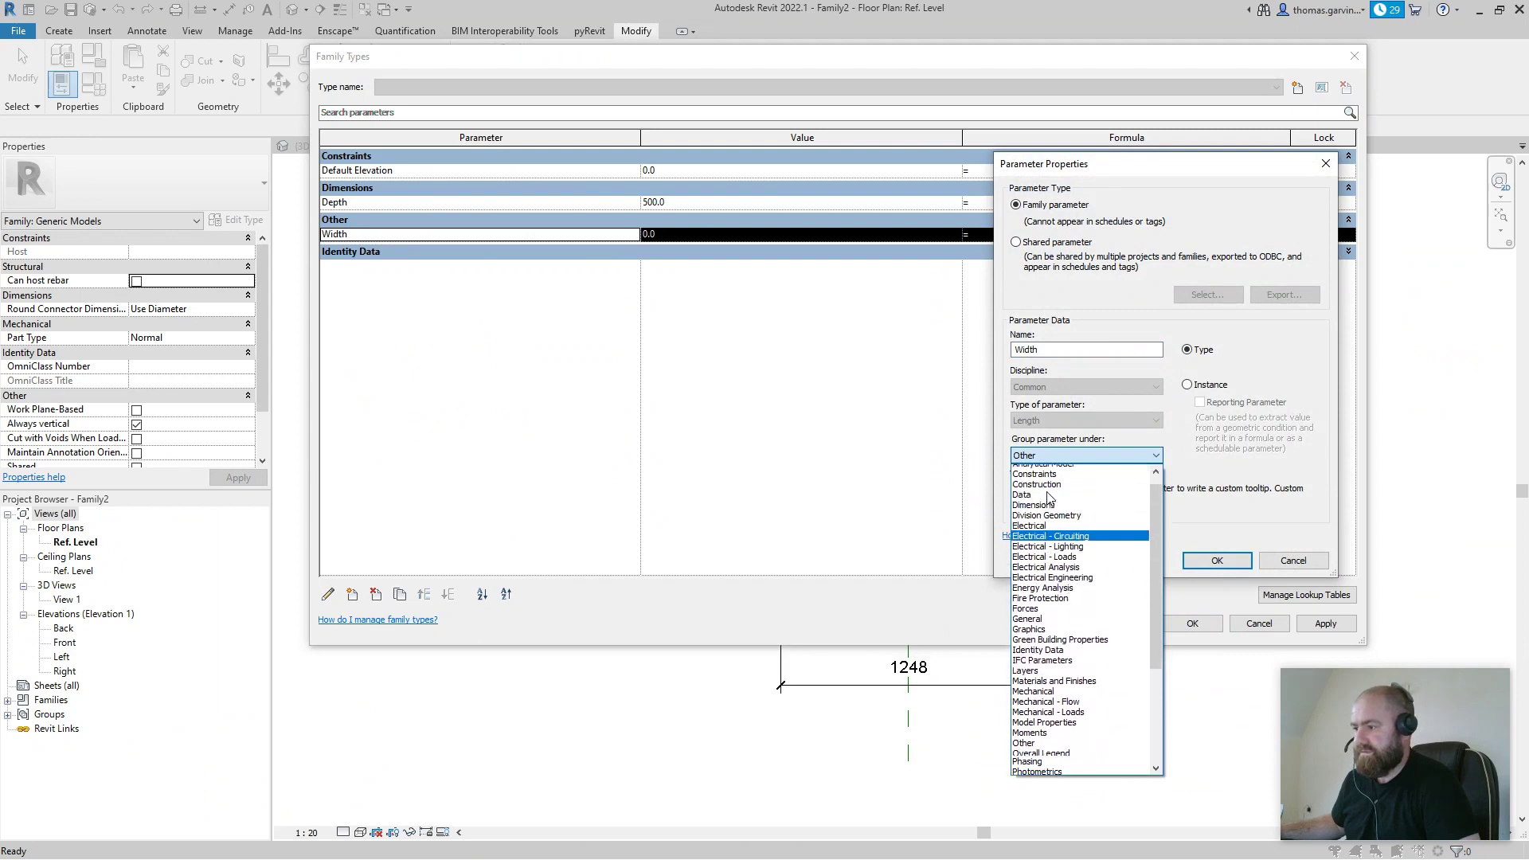
click(1058, 532)
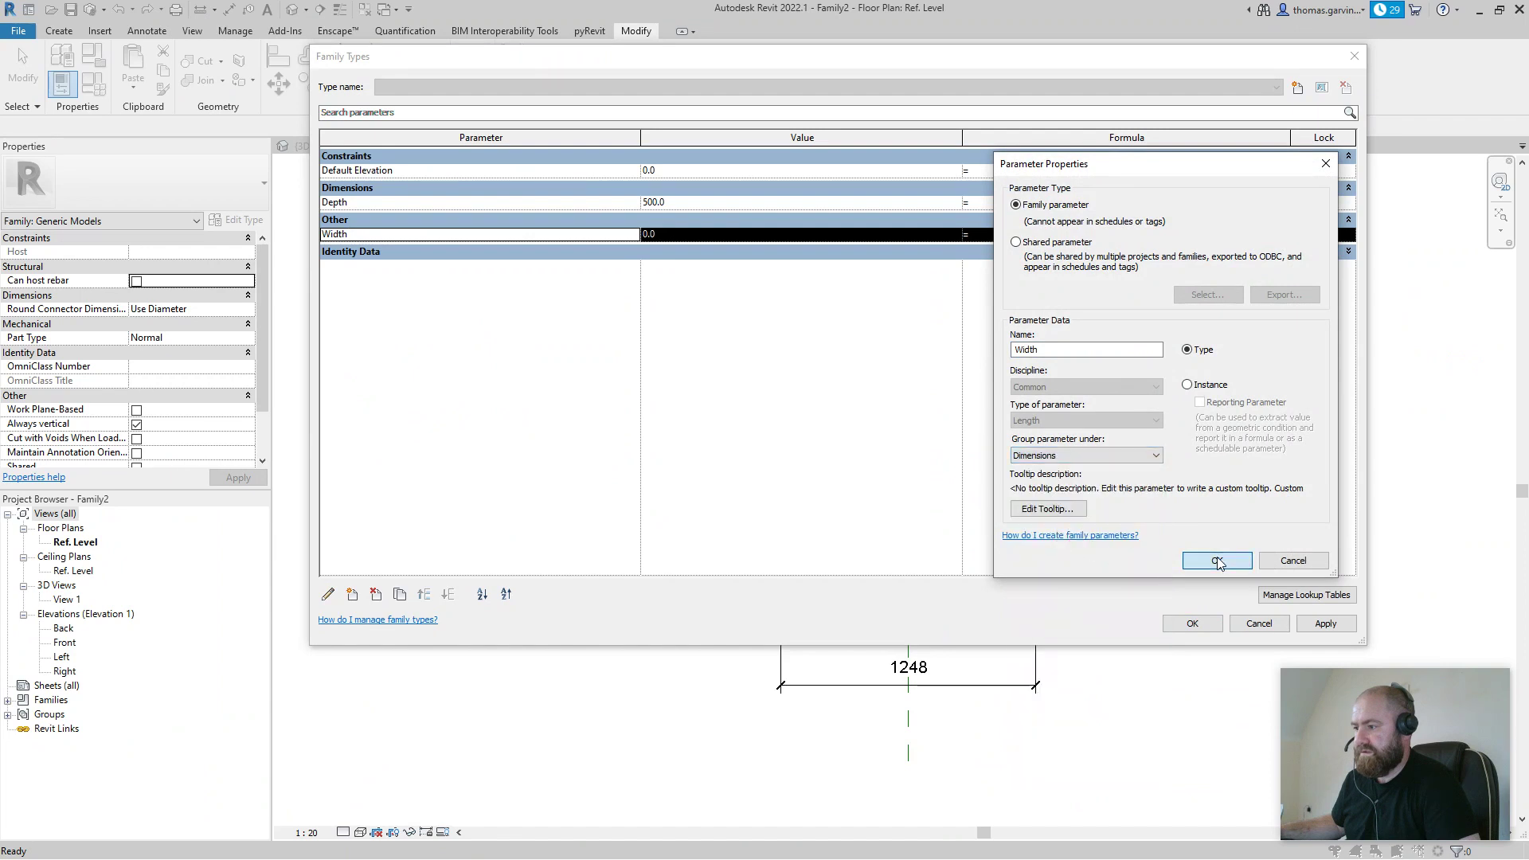
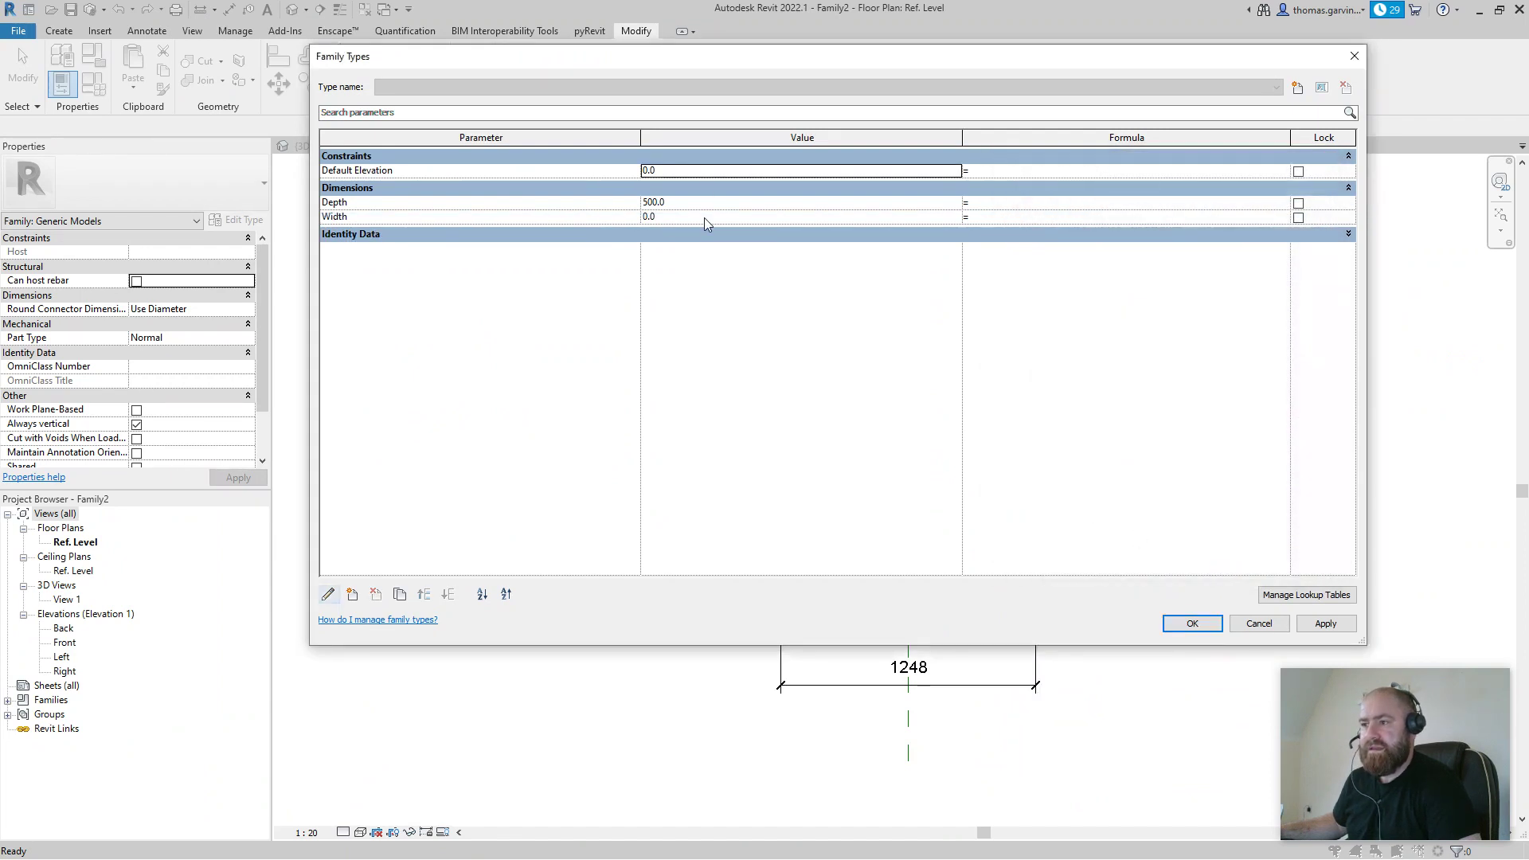
Step: Set the Width parameter's value to 500 mm and accept the family types
click(705, 217)
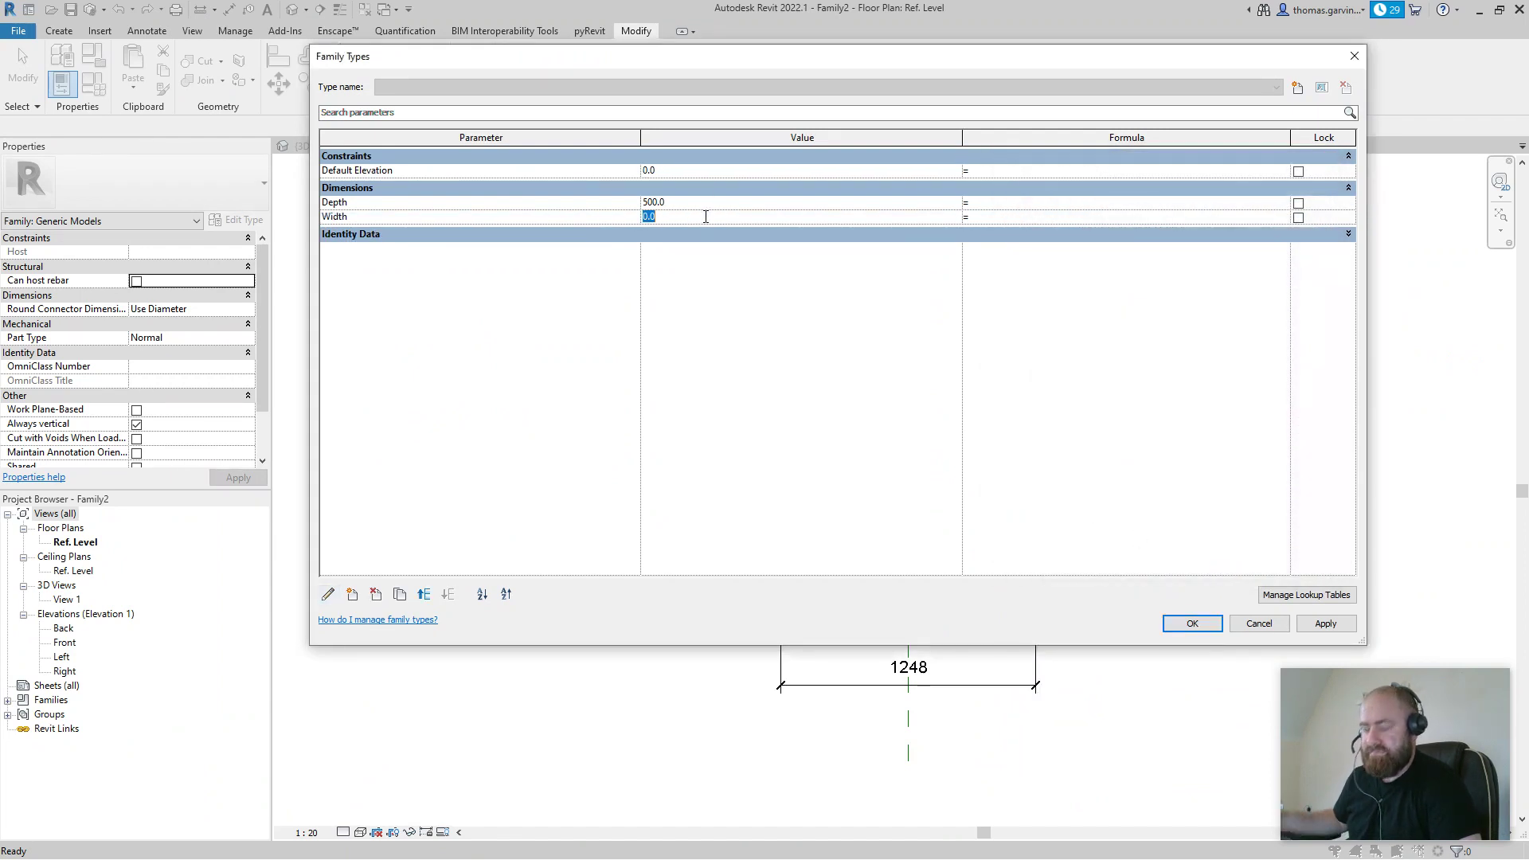
key(Tab)
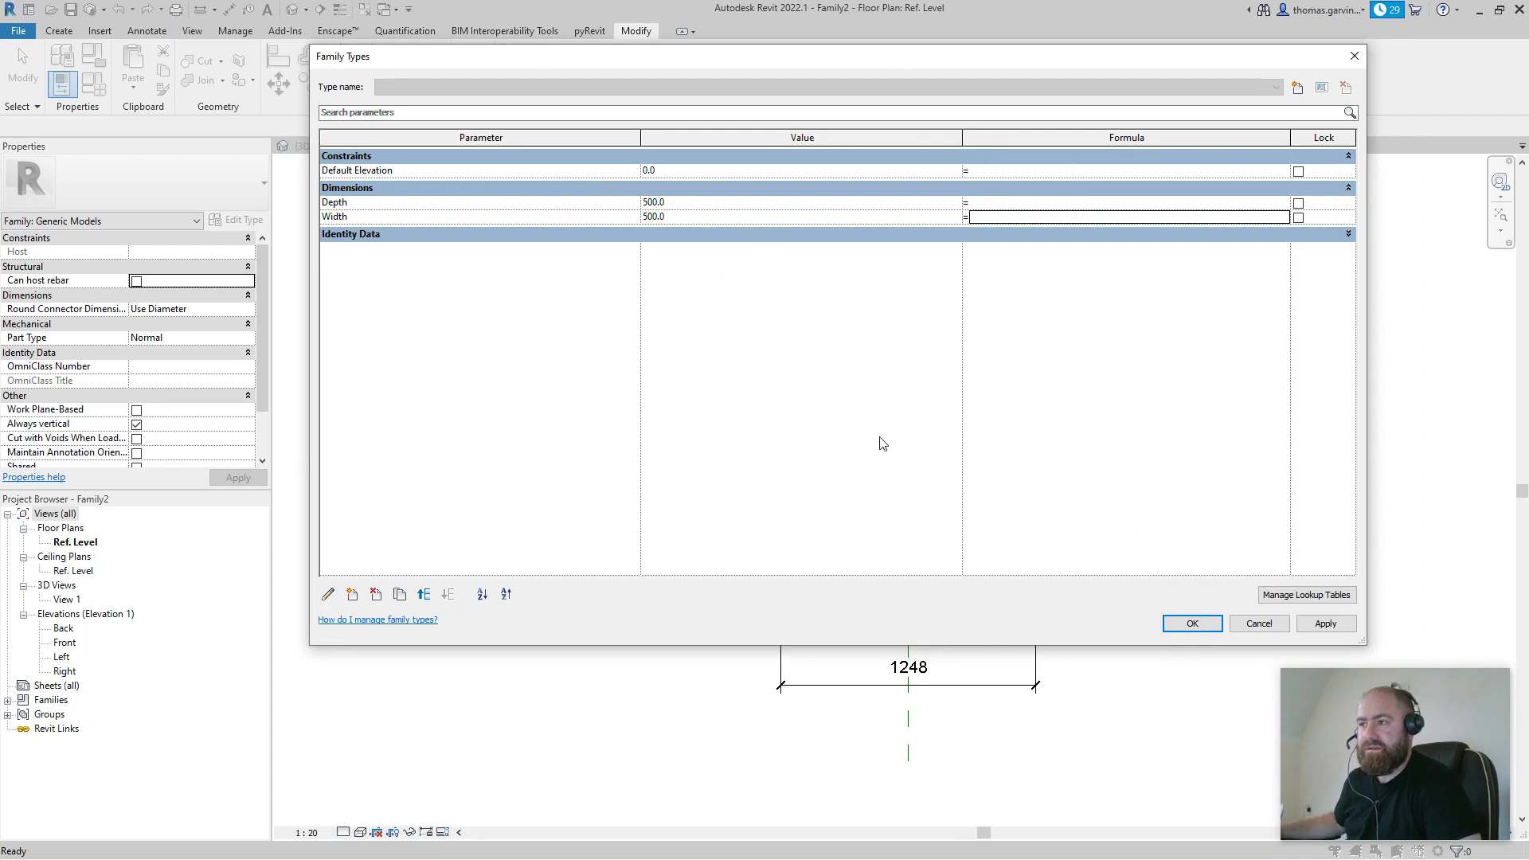
click(1192, 623)
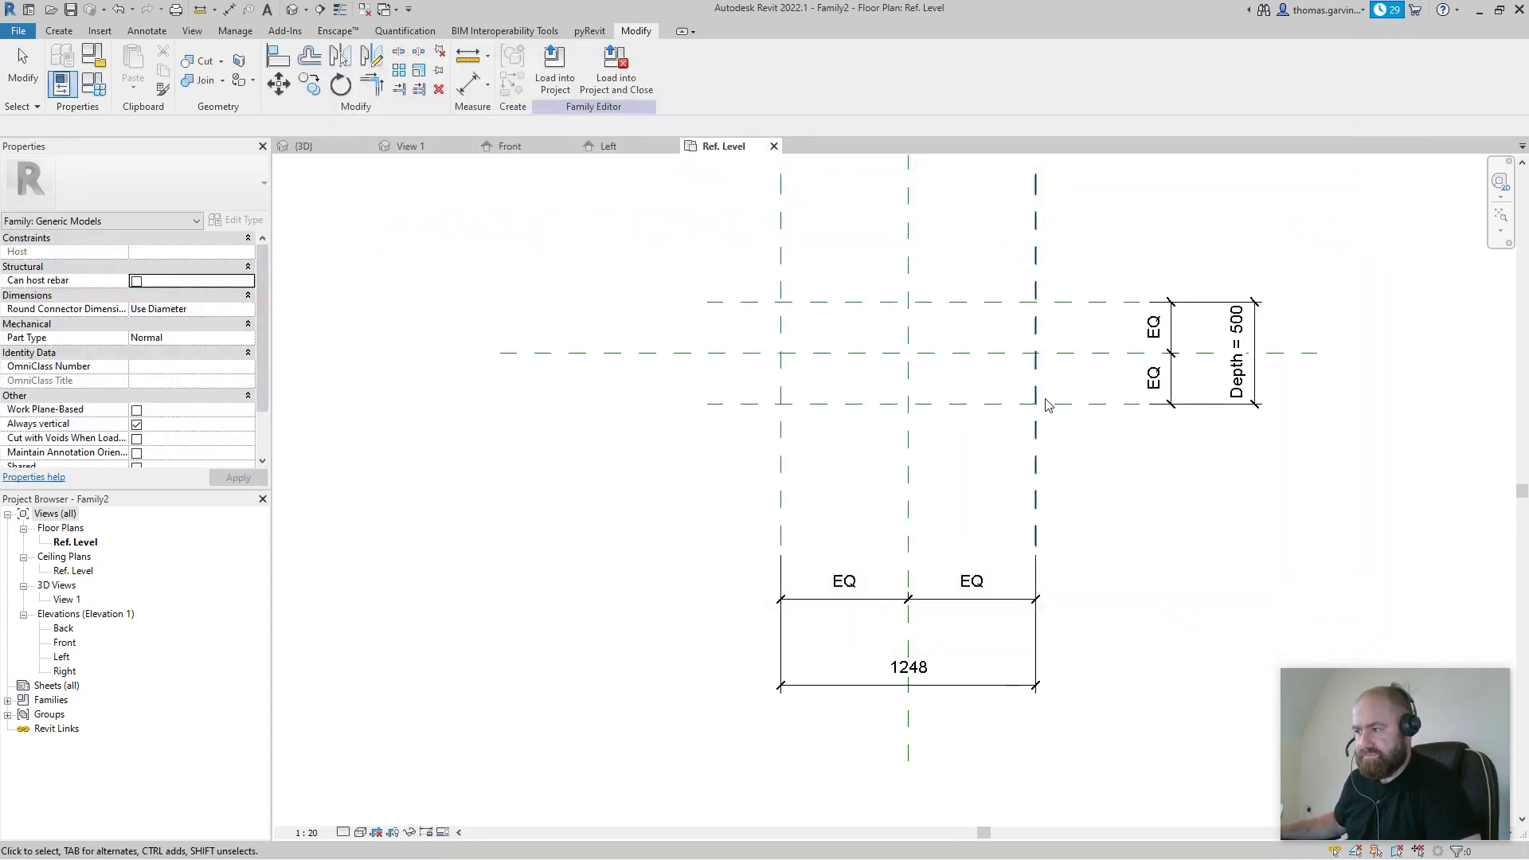
Step: Label the overall dimension between the two outer vertical reference planes with the Width parameter
middle_drag(1125, 504, 949, 600)
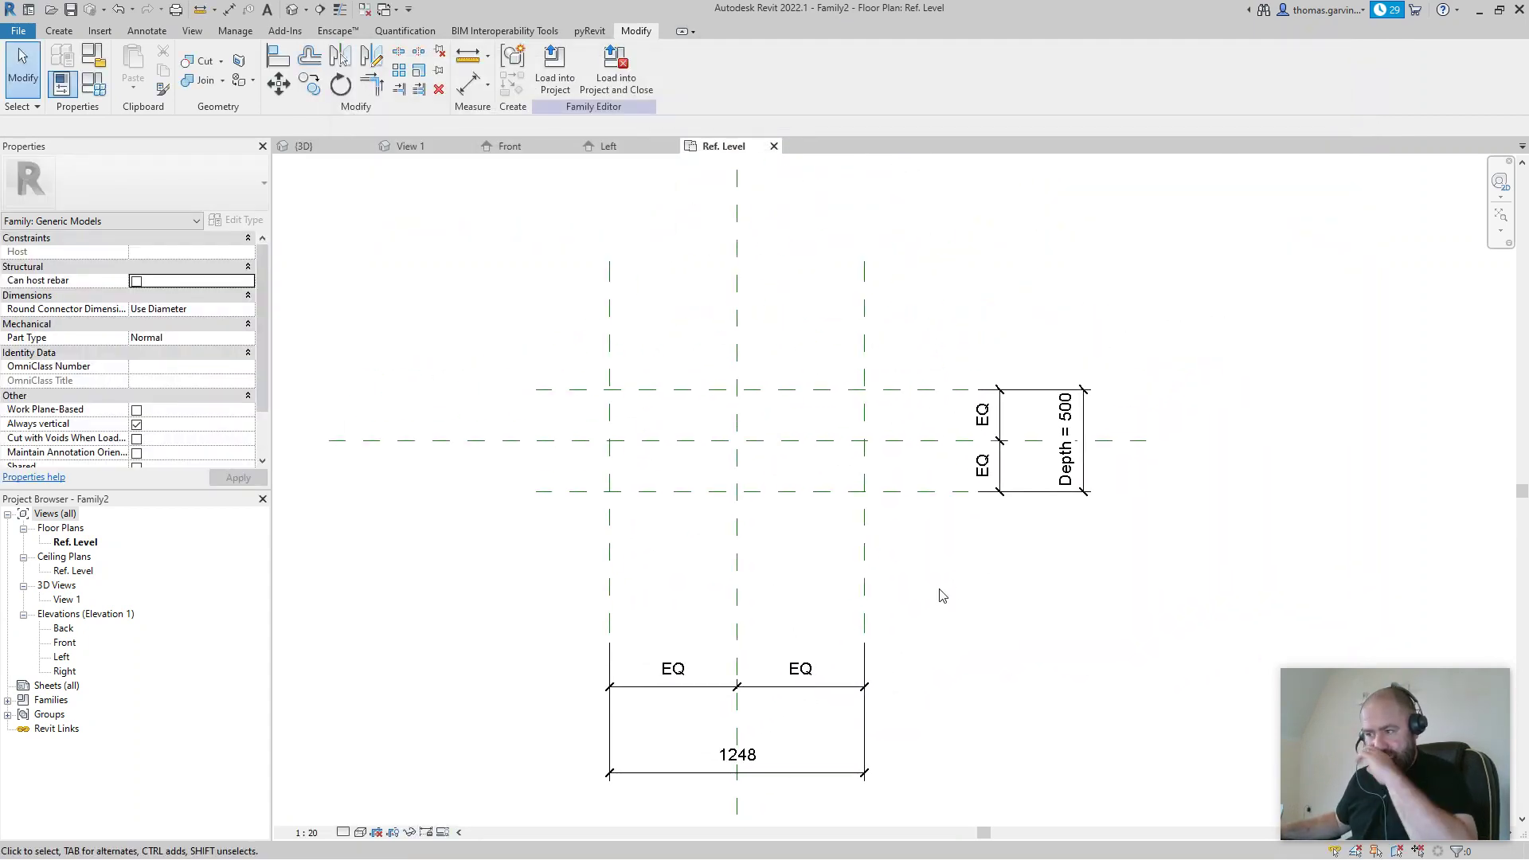
scroll(933, 617, down, 1)
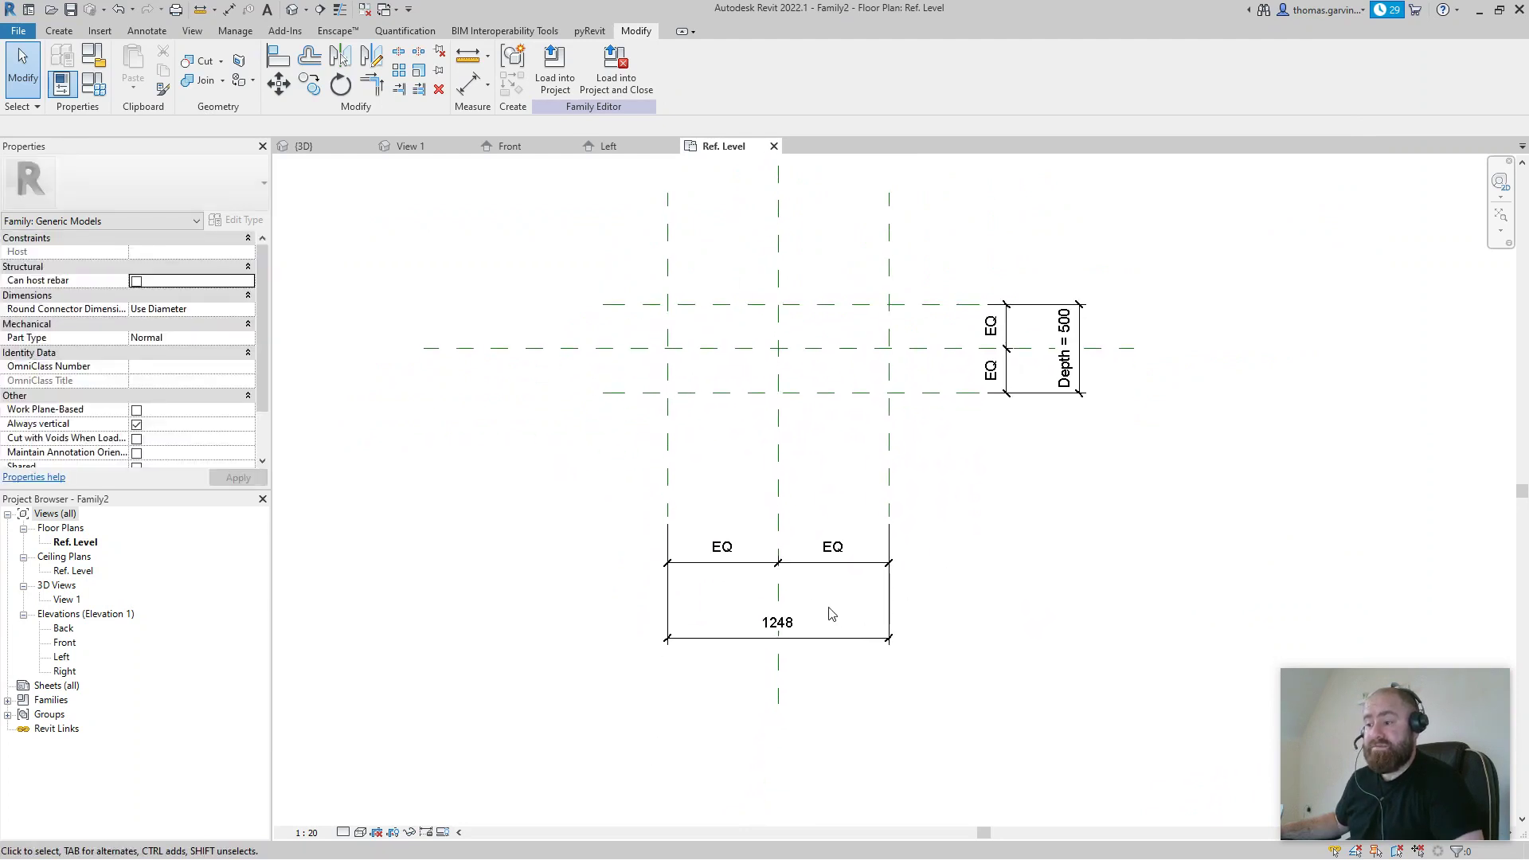
click(823, 648)
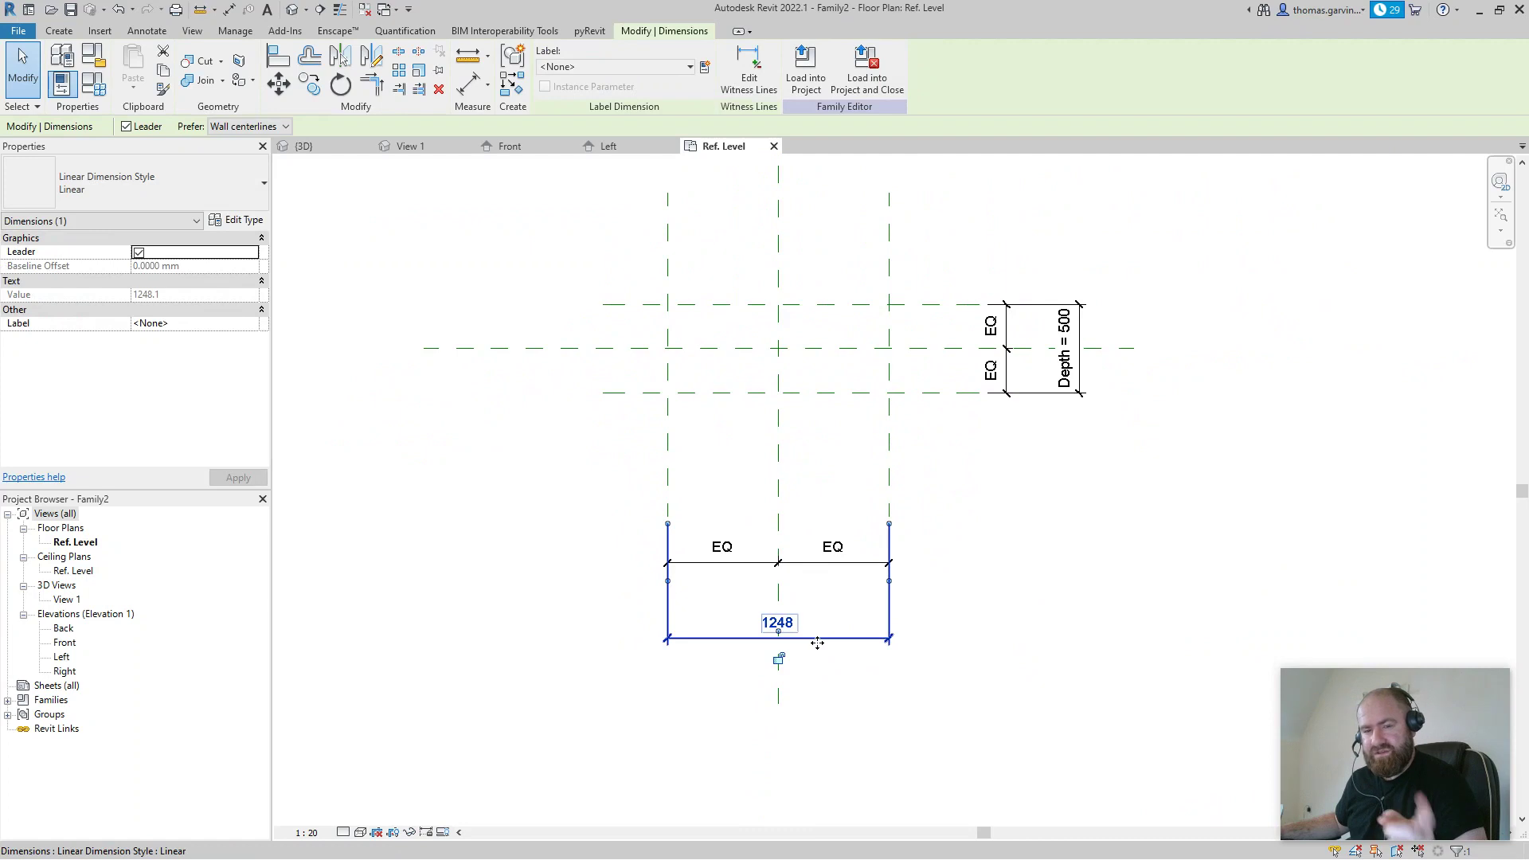
click(629, 75)
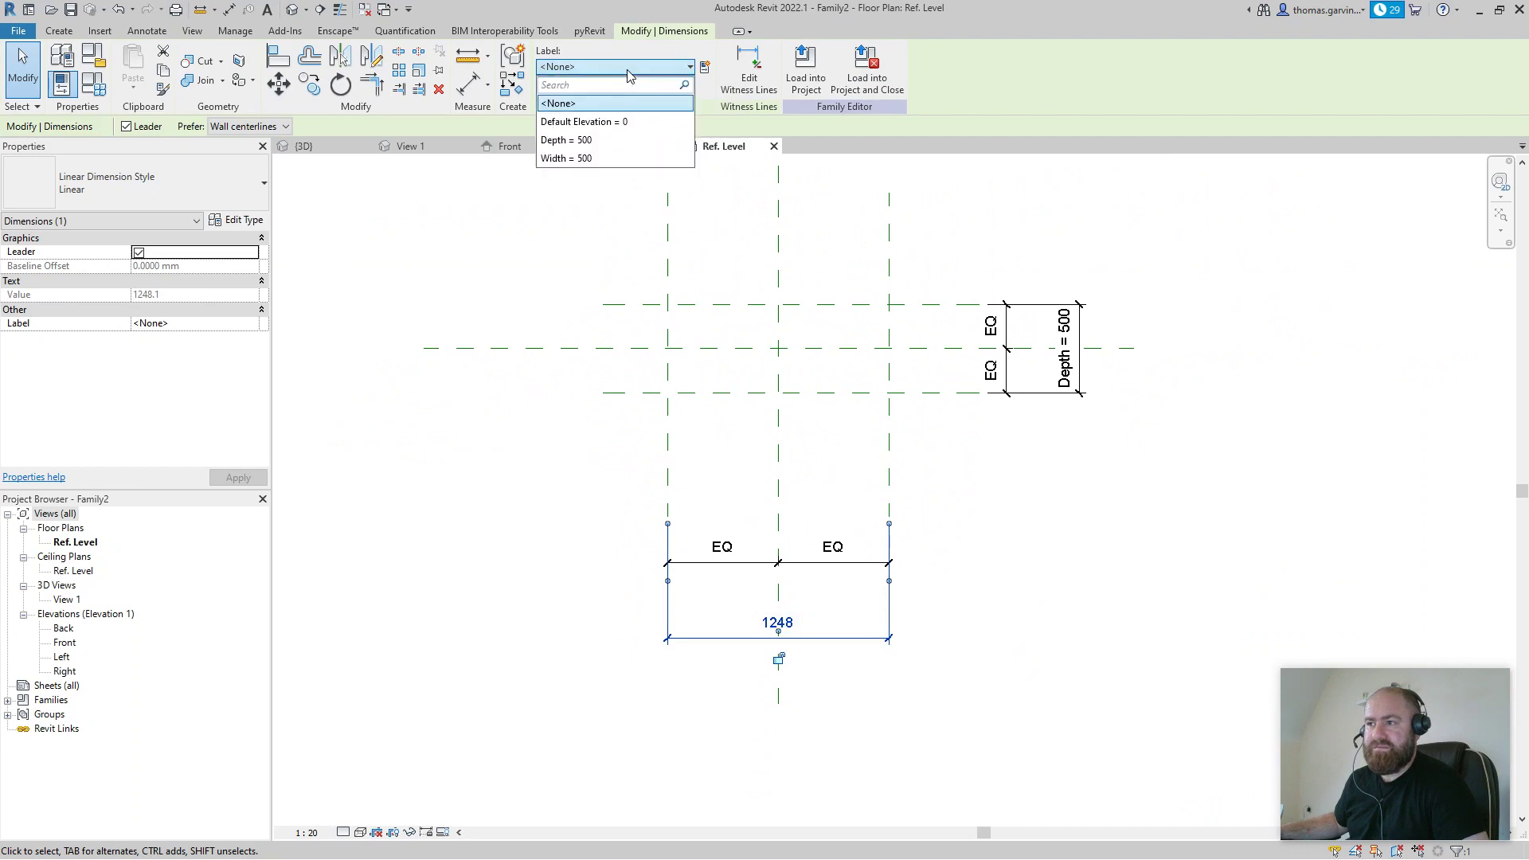
click(583, 159)
click(1038, 546)
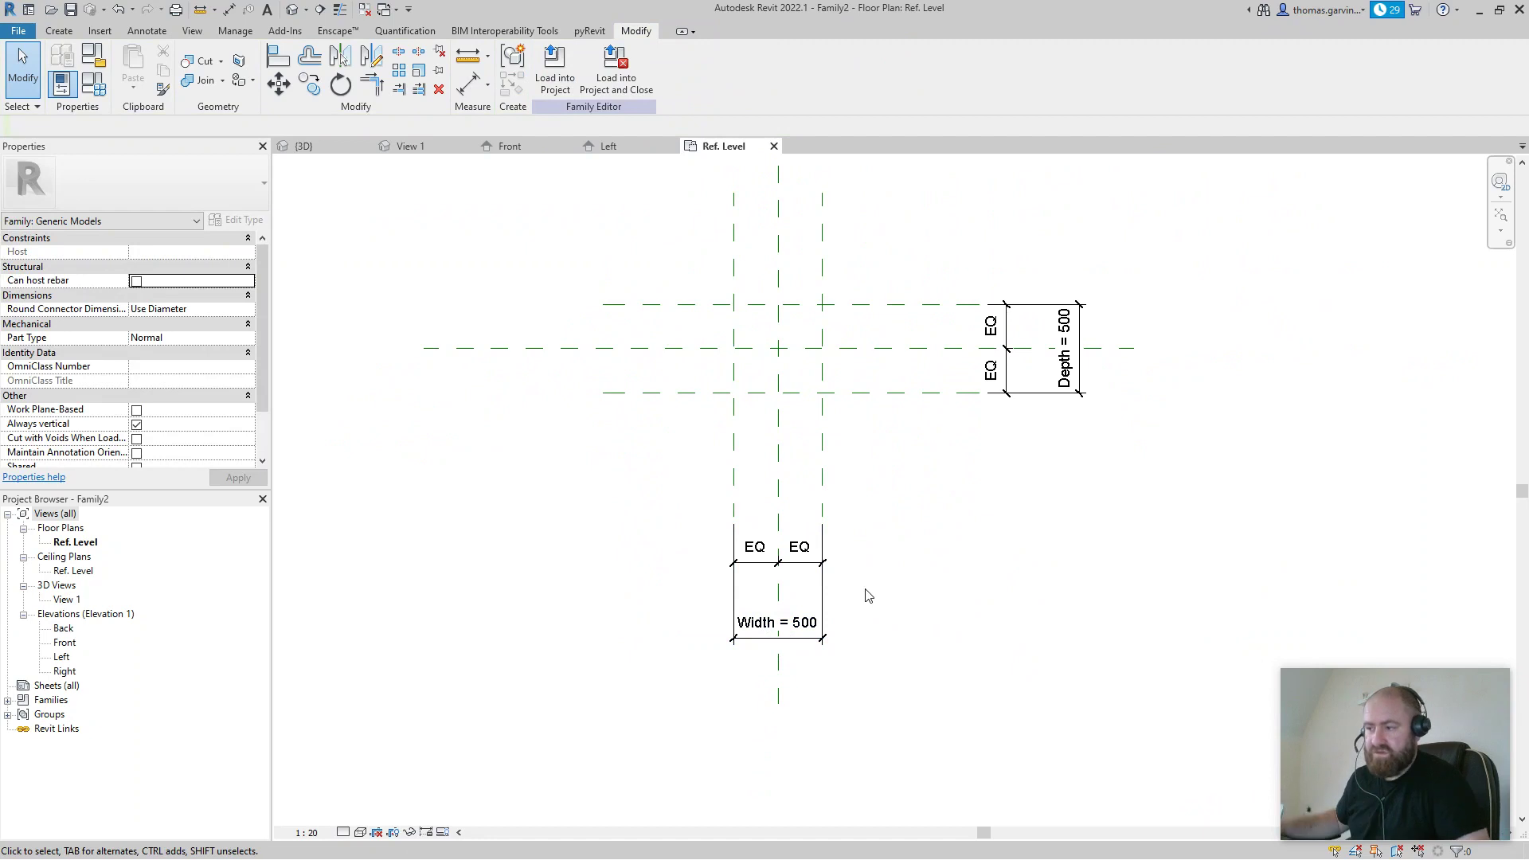
Step: Open the family's Front elevation and examine the Ref. Level line
double_click(63, 643)
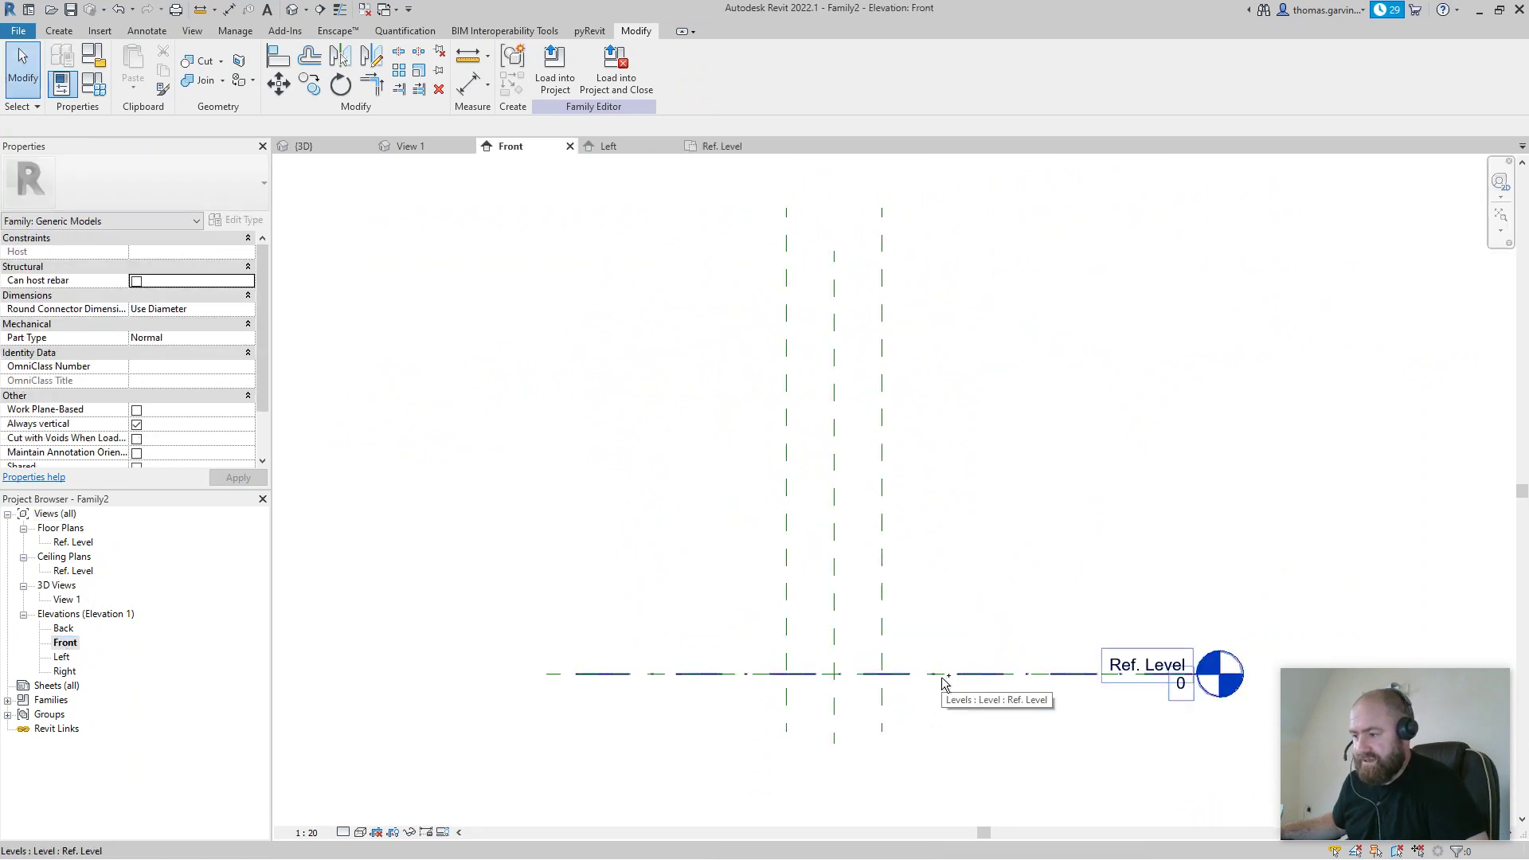
click(942, 684)
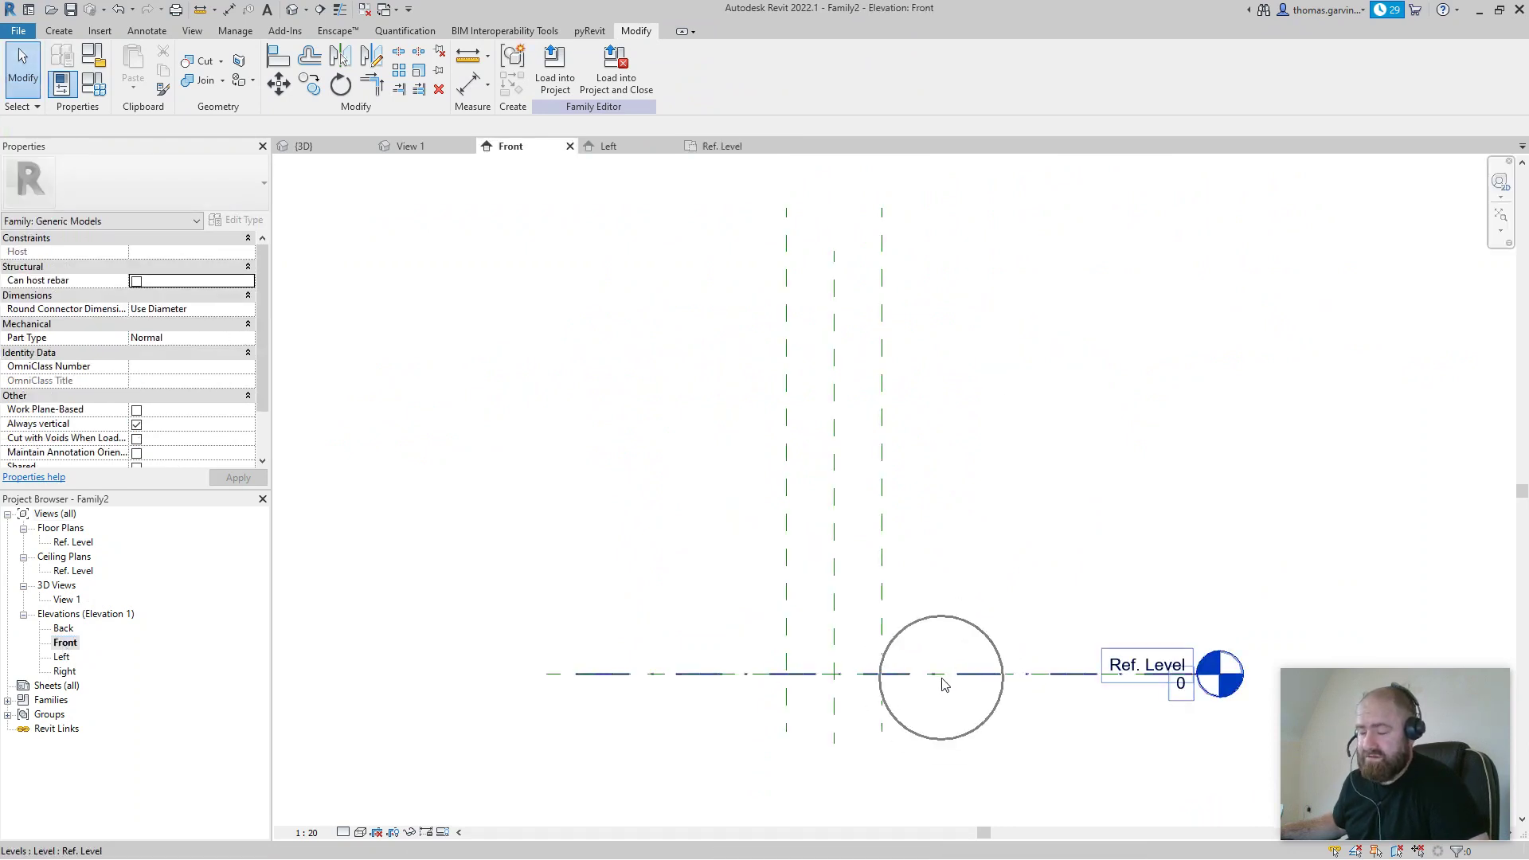
click(943, 684)
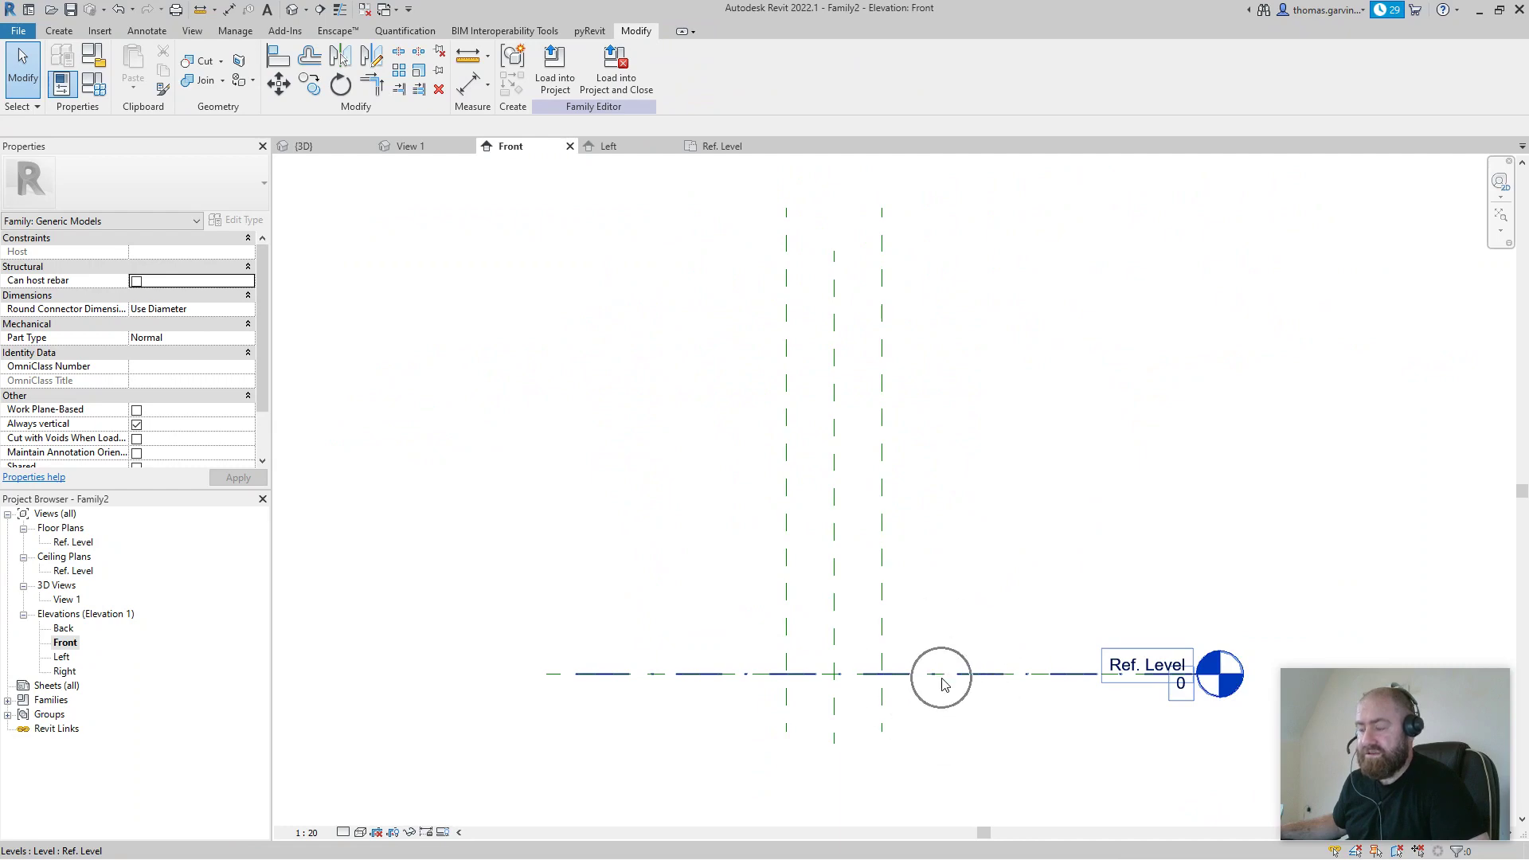
Step: Examine the Simple Building project's Gnd Floor_WIP plan and the 0_GF level in its South elevation, closing both views
click(307, 148)
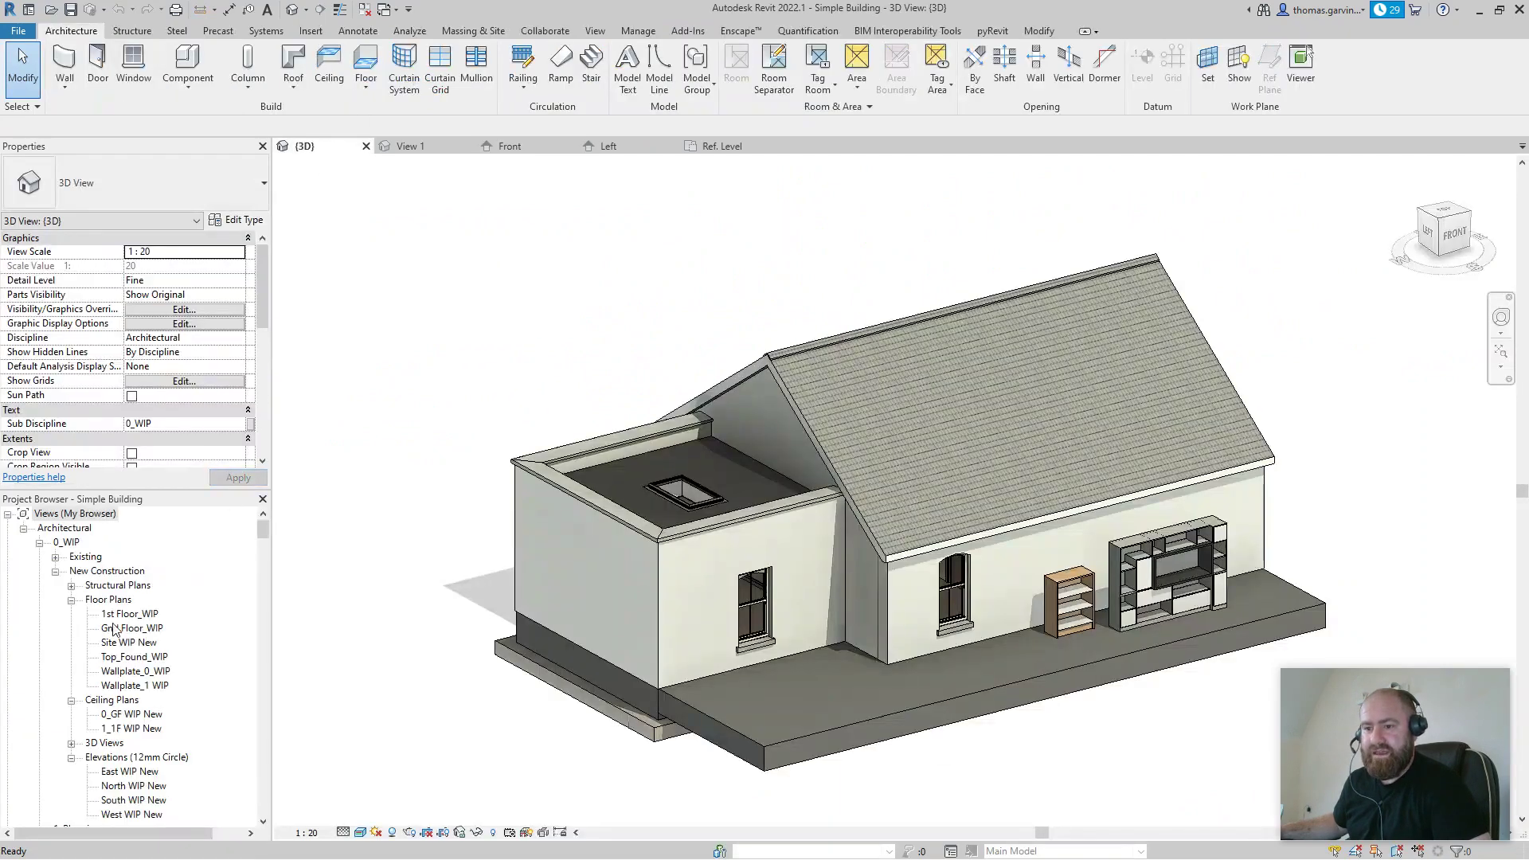
double_click(120, 629)
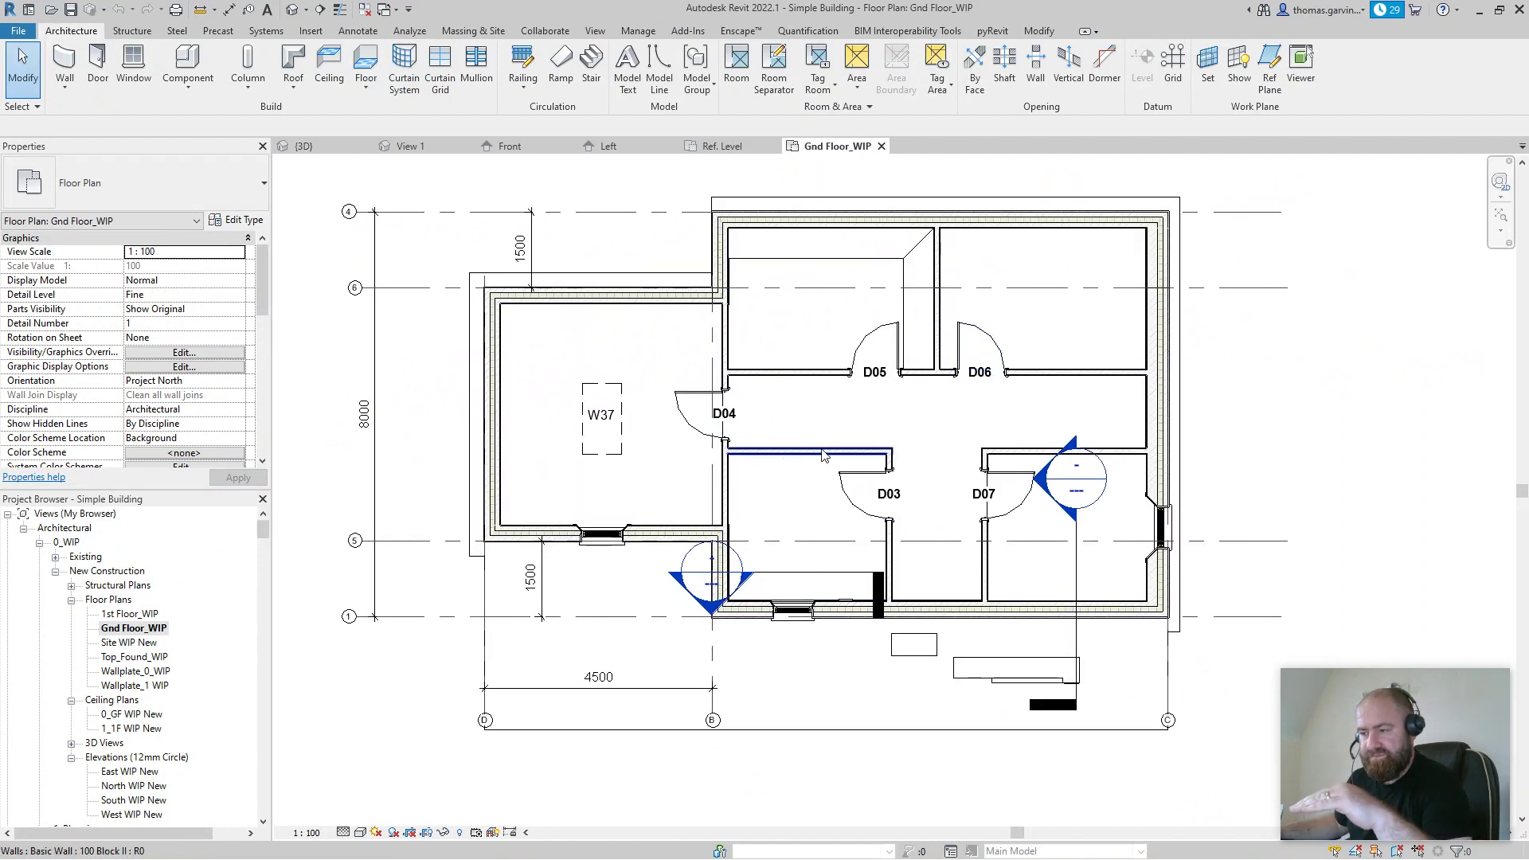
double_click(121, 800)
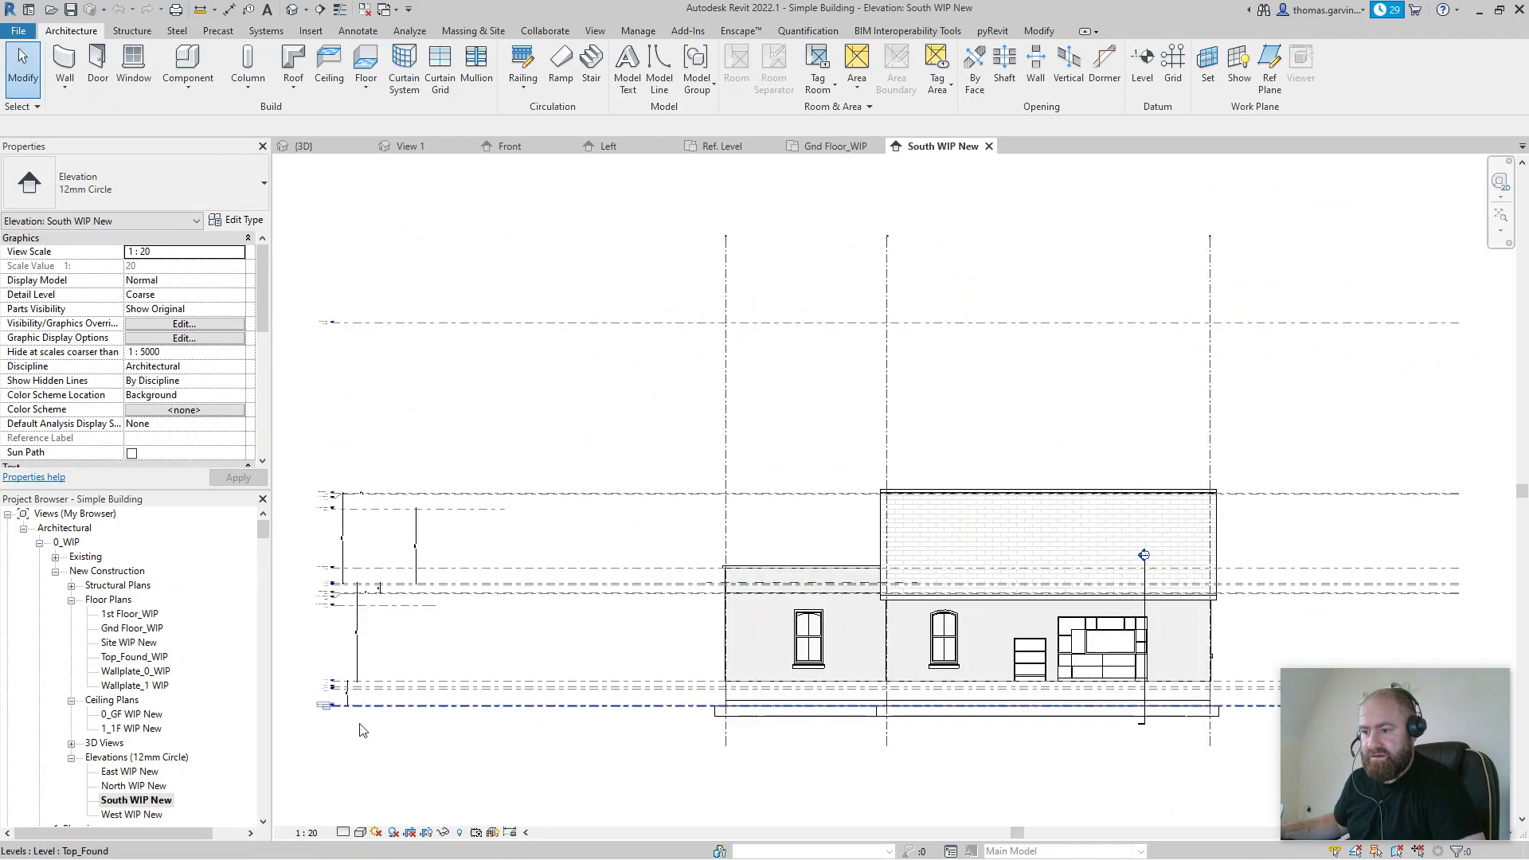
scroll(561, 537, up, 8)
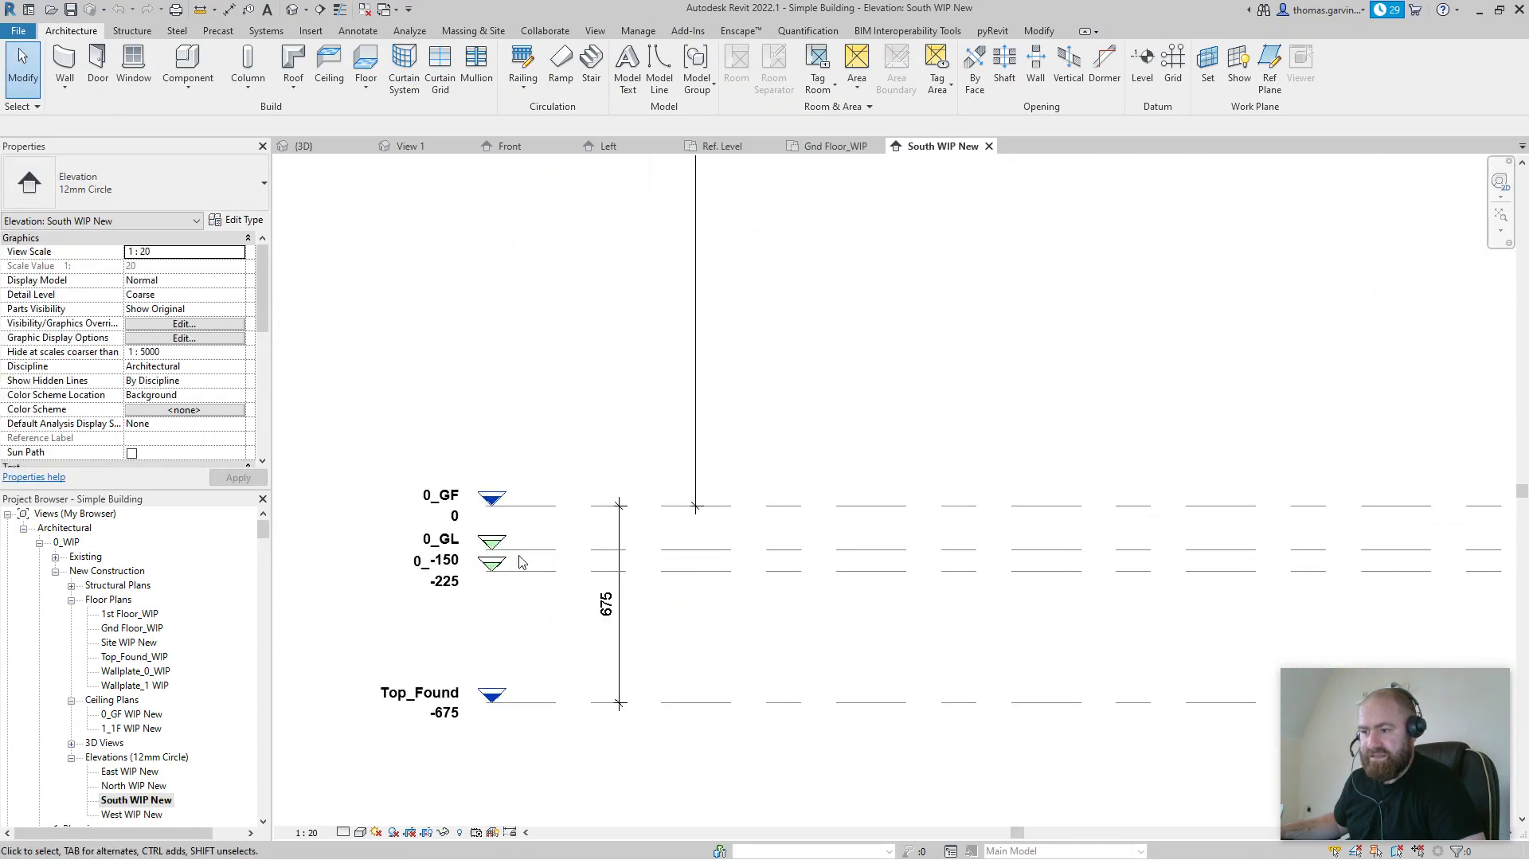
click(543, 504)
scroll(844, 454, down, 3)
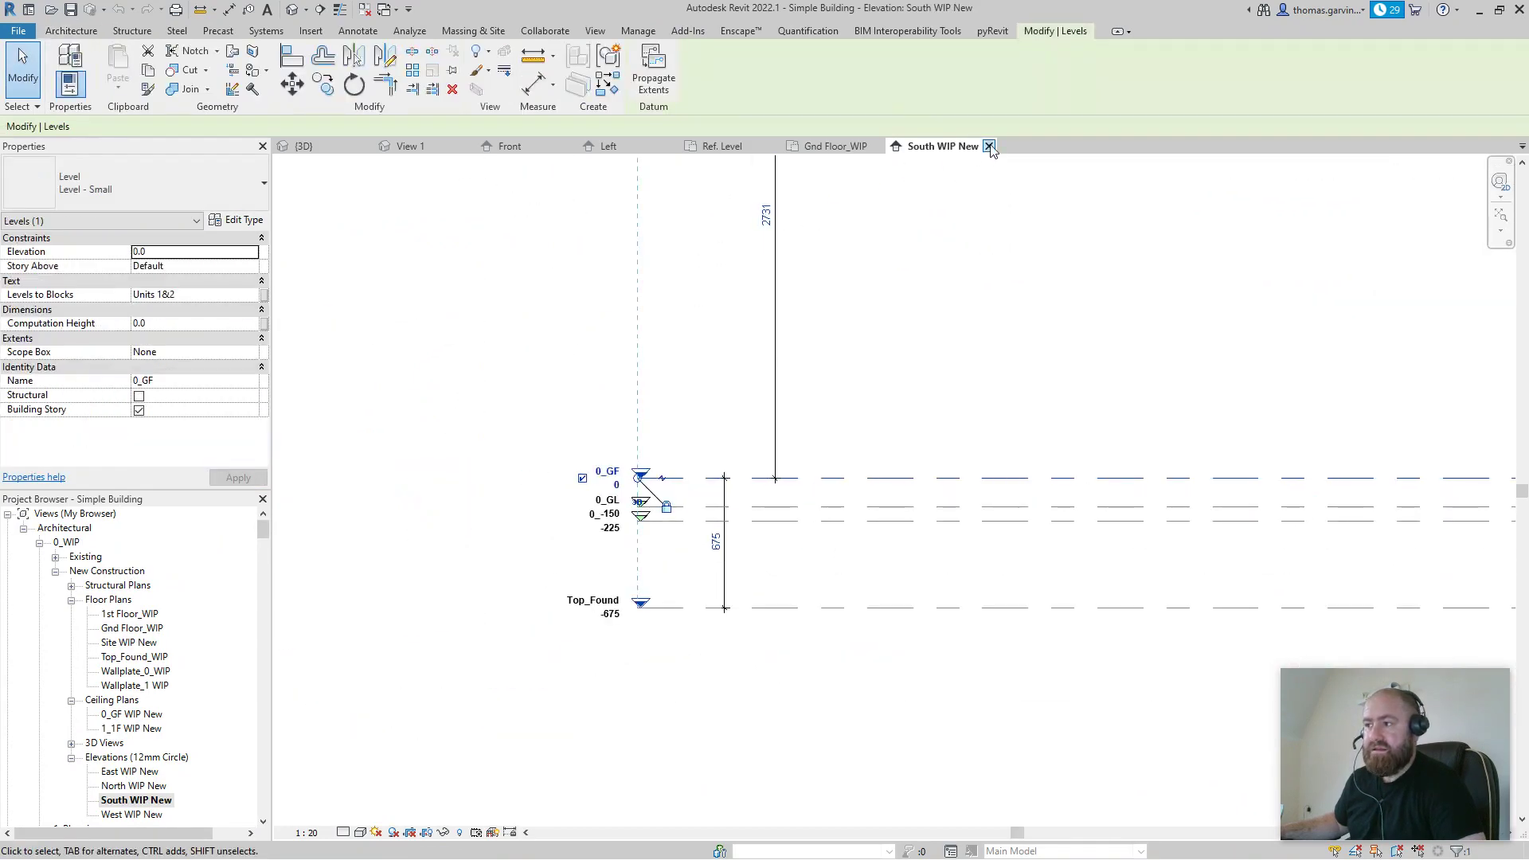
key(ctrl+F4)
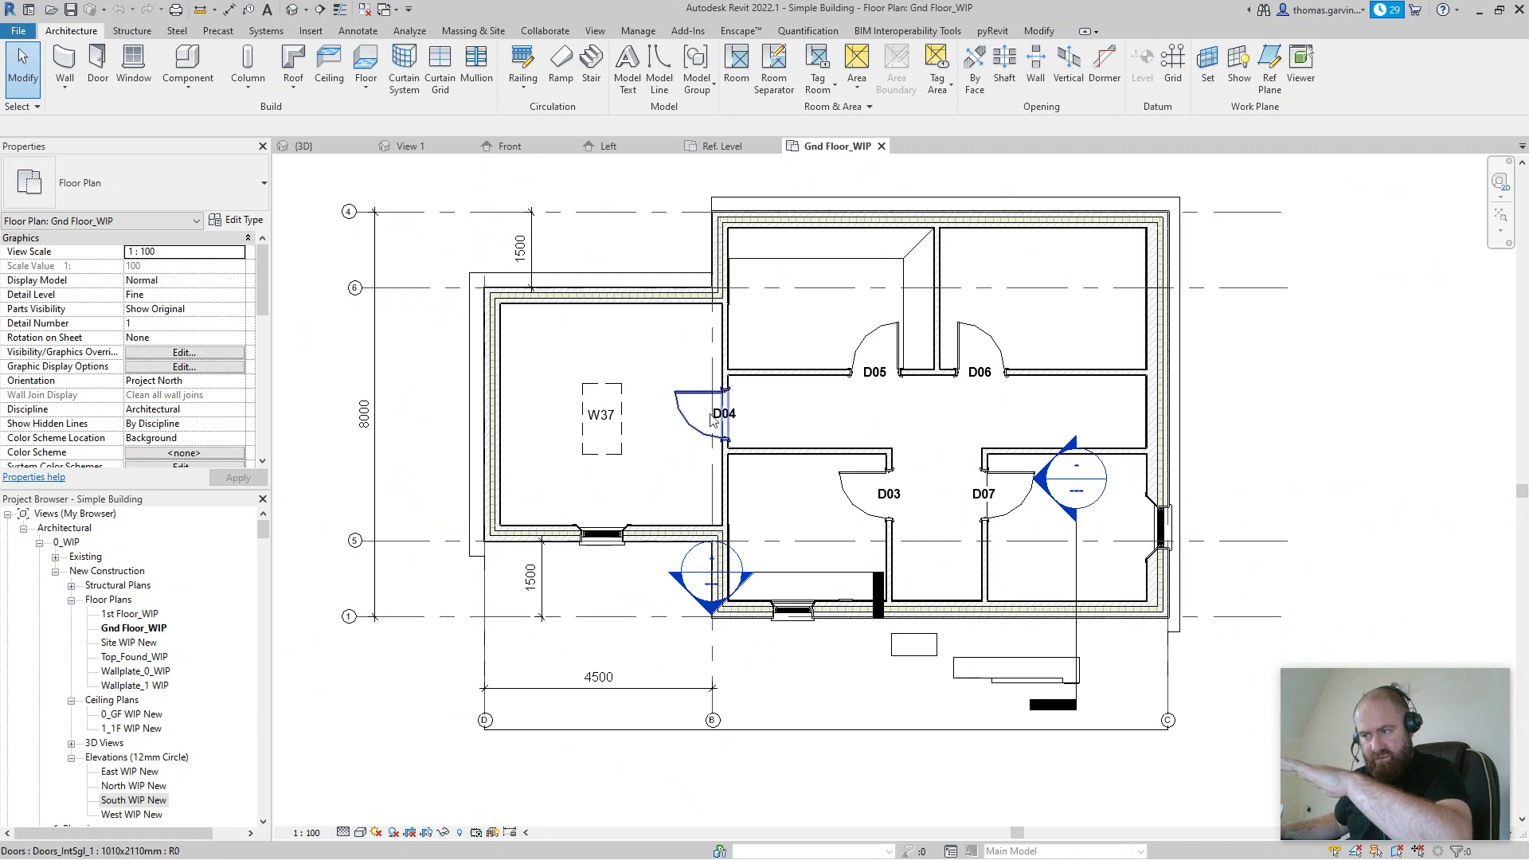
click(881, 146)
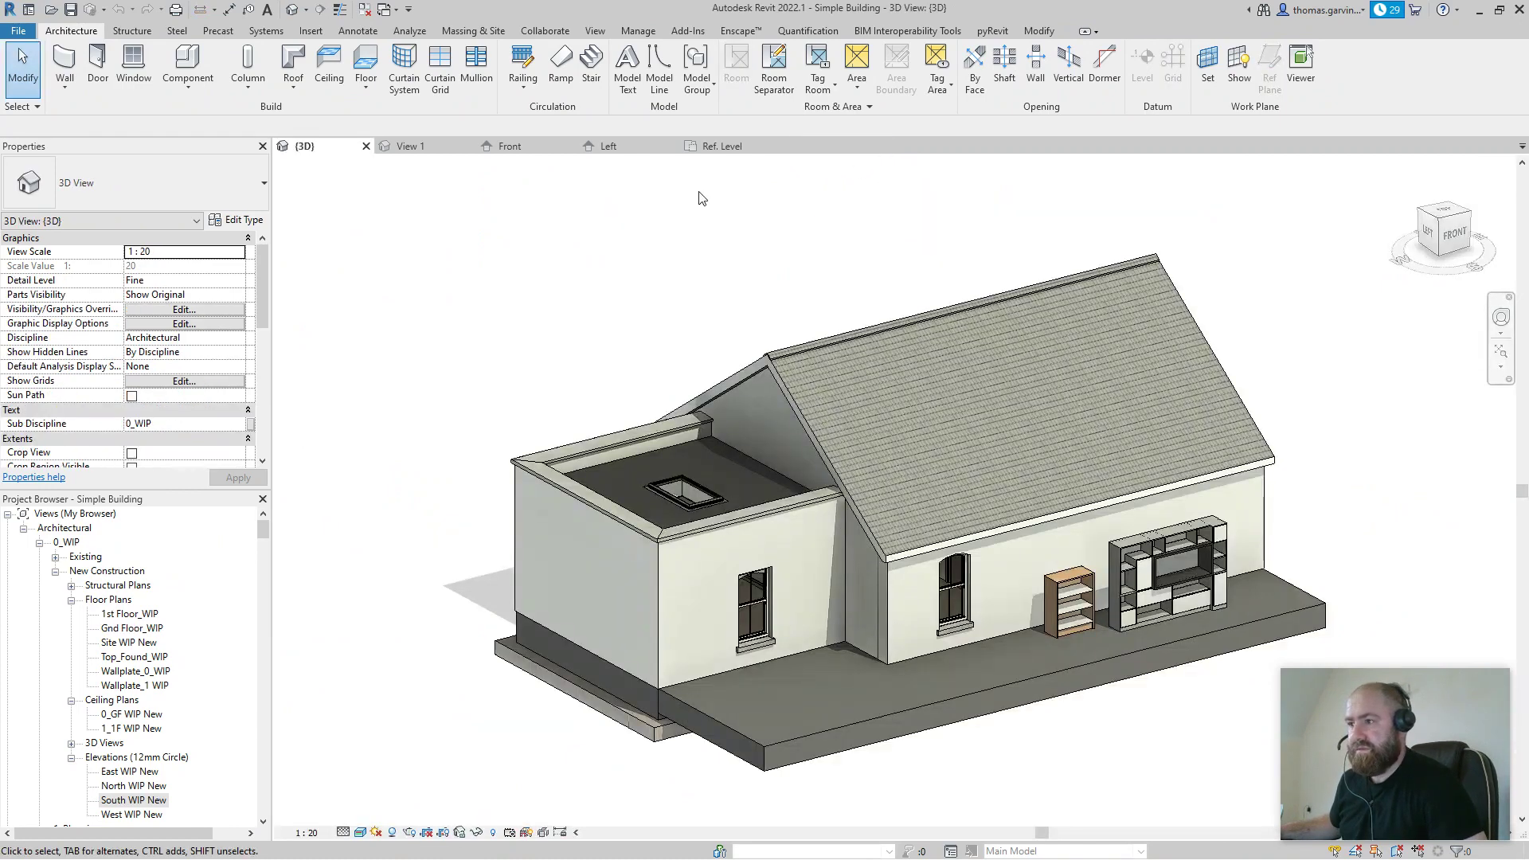
Step: Draw a horizontal reference plane about 434 mm above Ref. Level across the vertical planes in the family's Left elevation
click(709, 146)
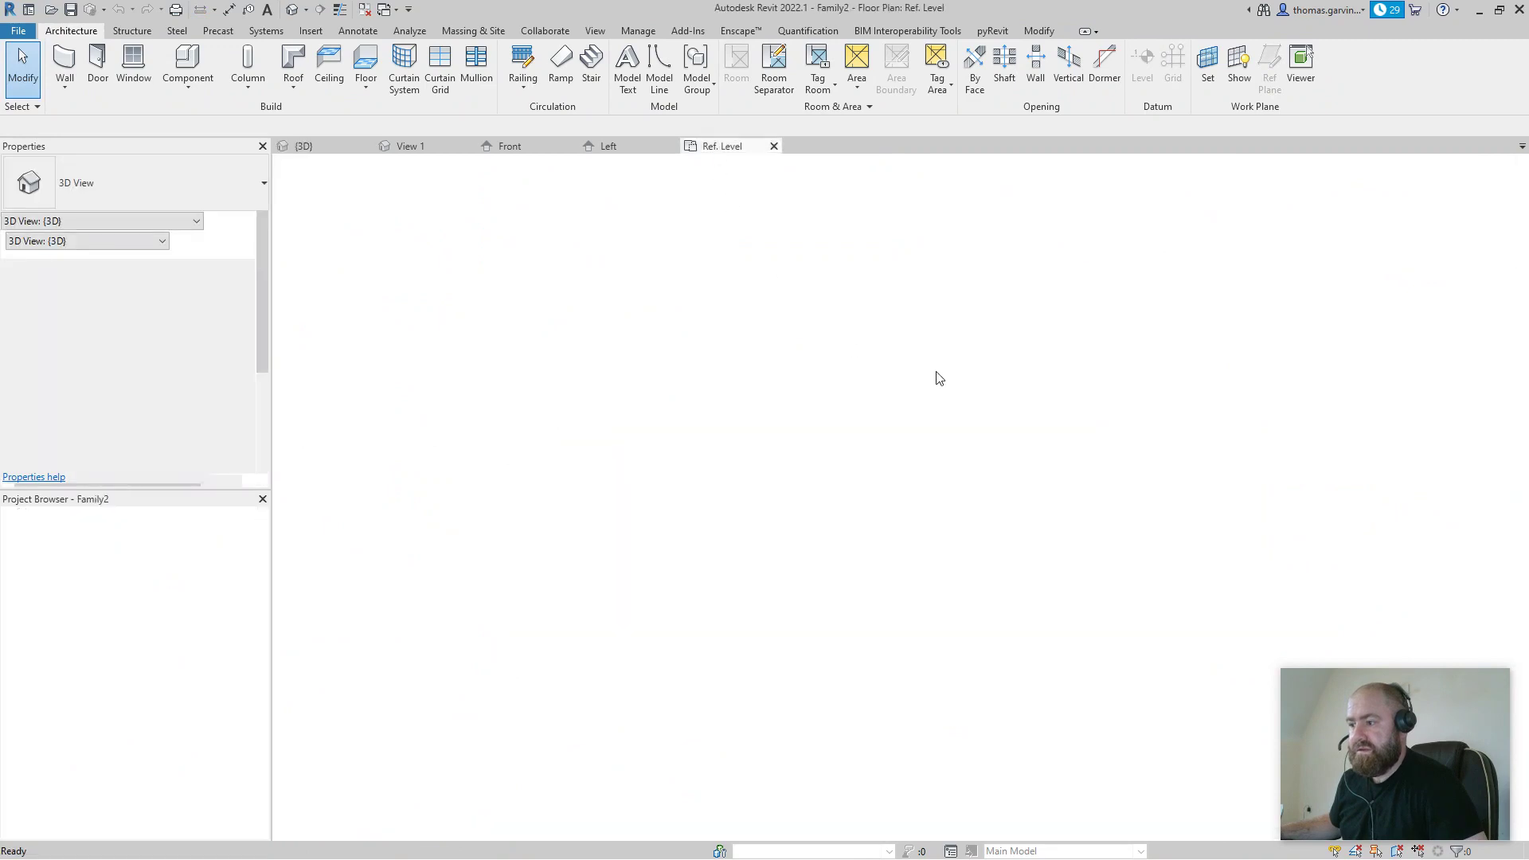
click(628, 150)
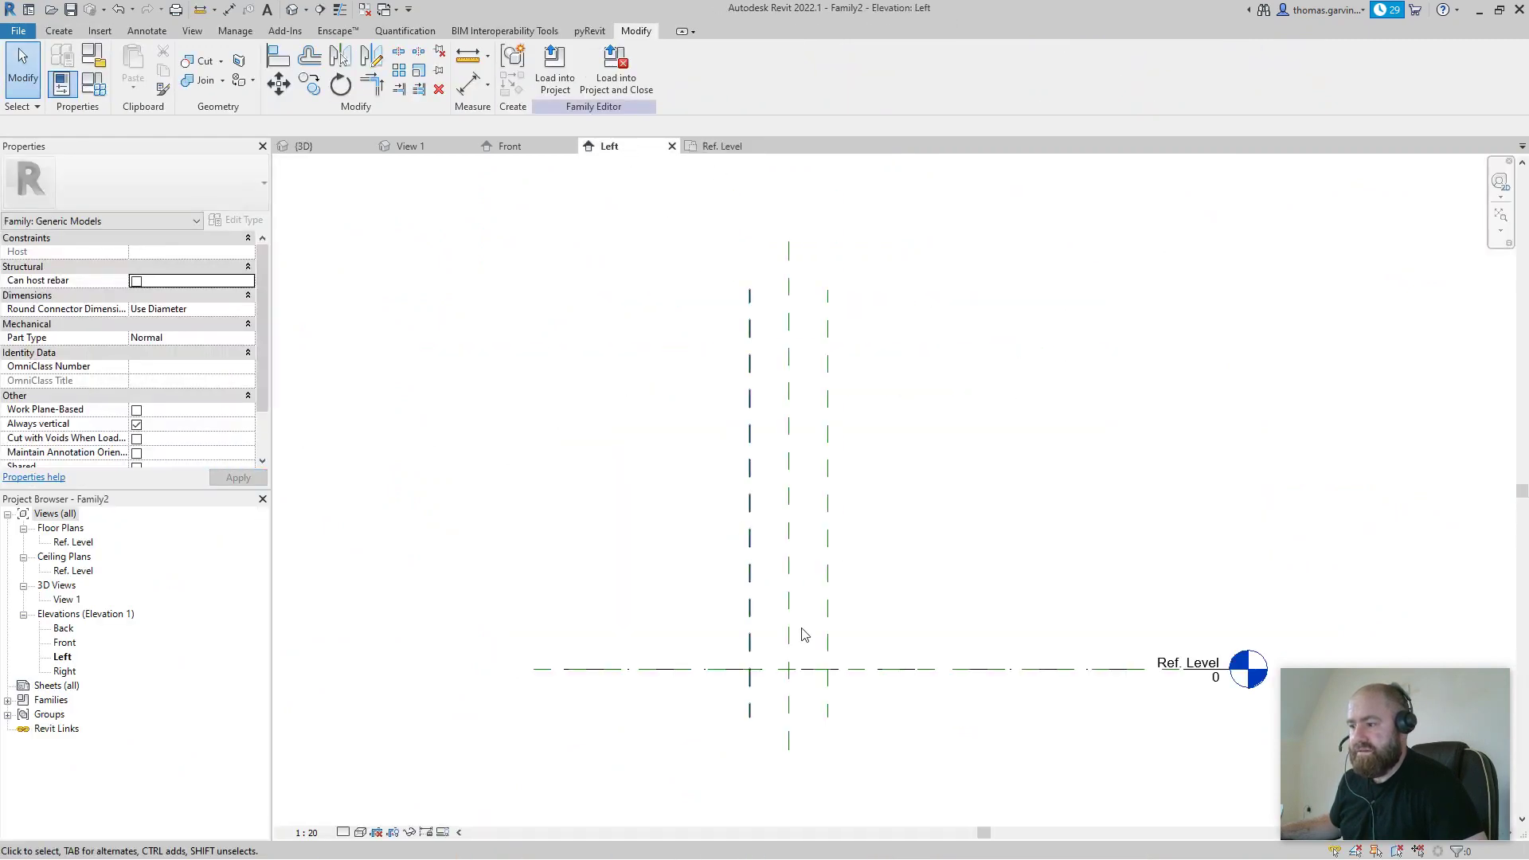
scroll(736, 532, up, 1)
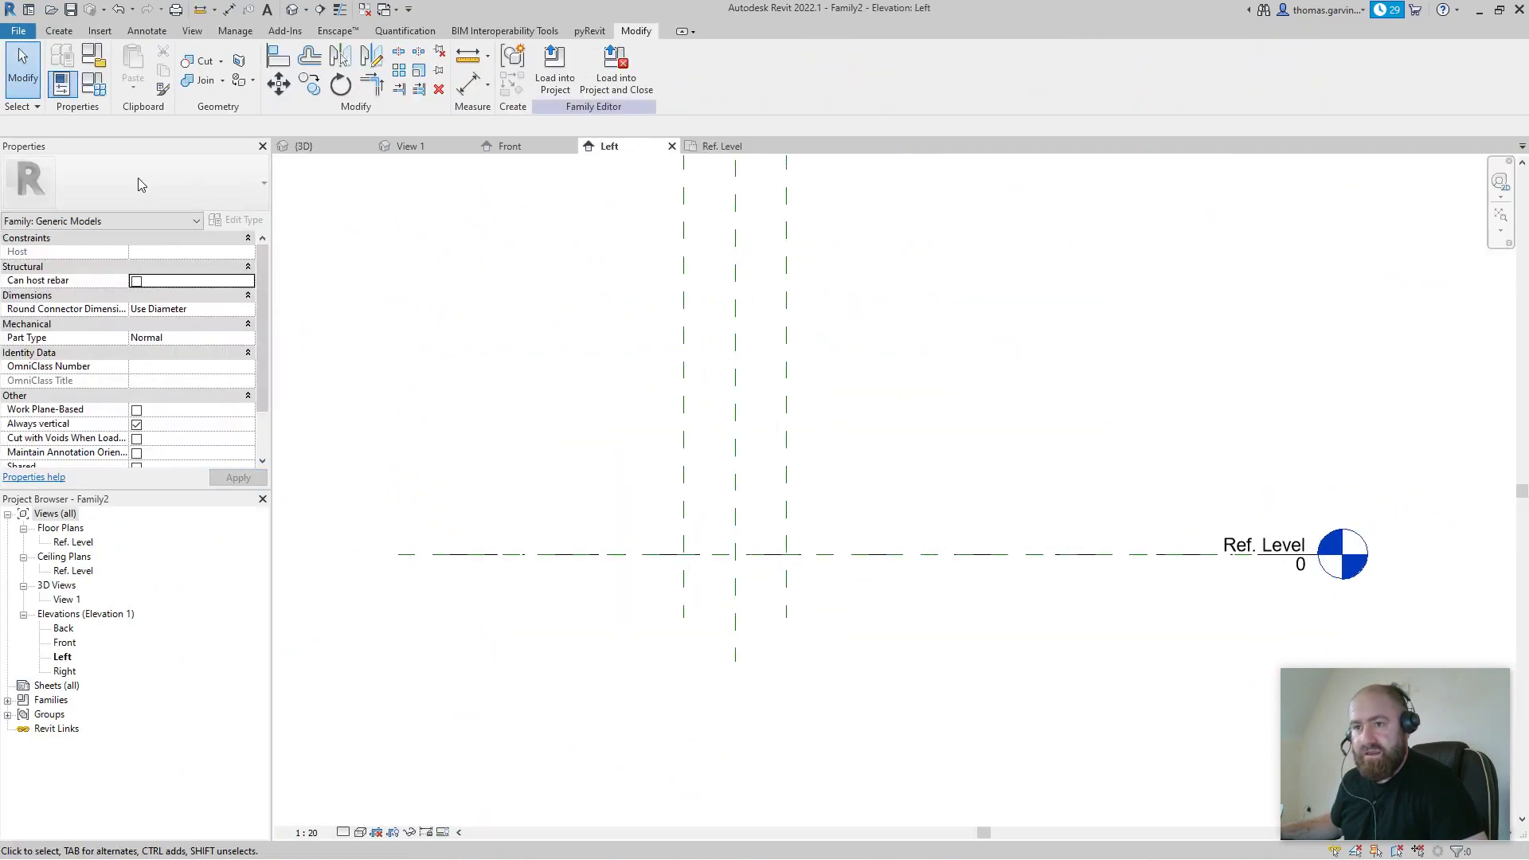
click(60, 32)
click(905, 67)
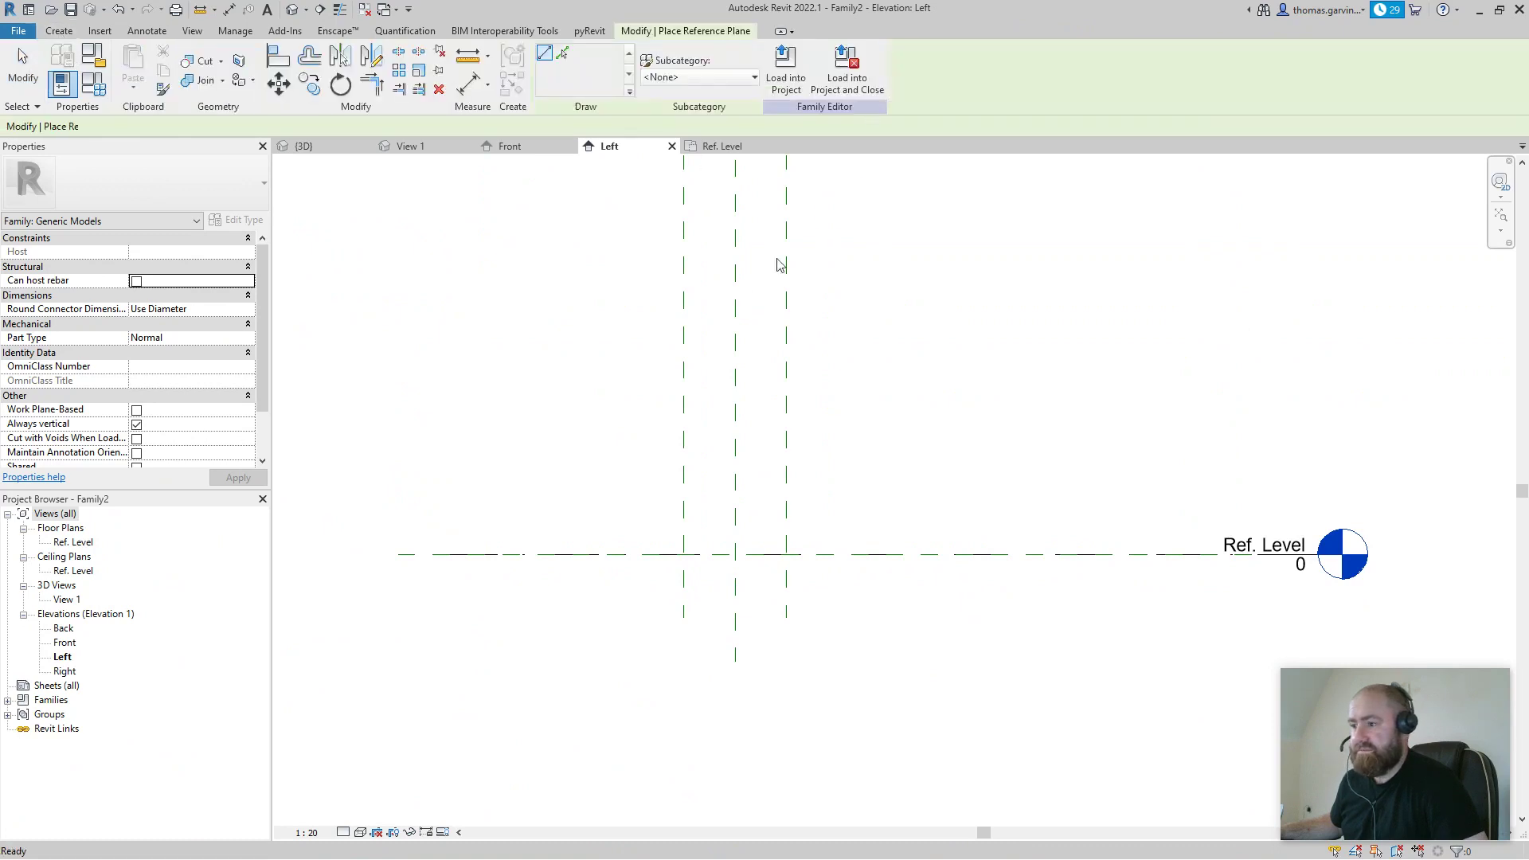
click(627, 464)
click(863, 464)
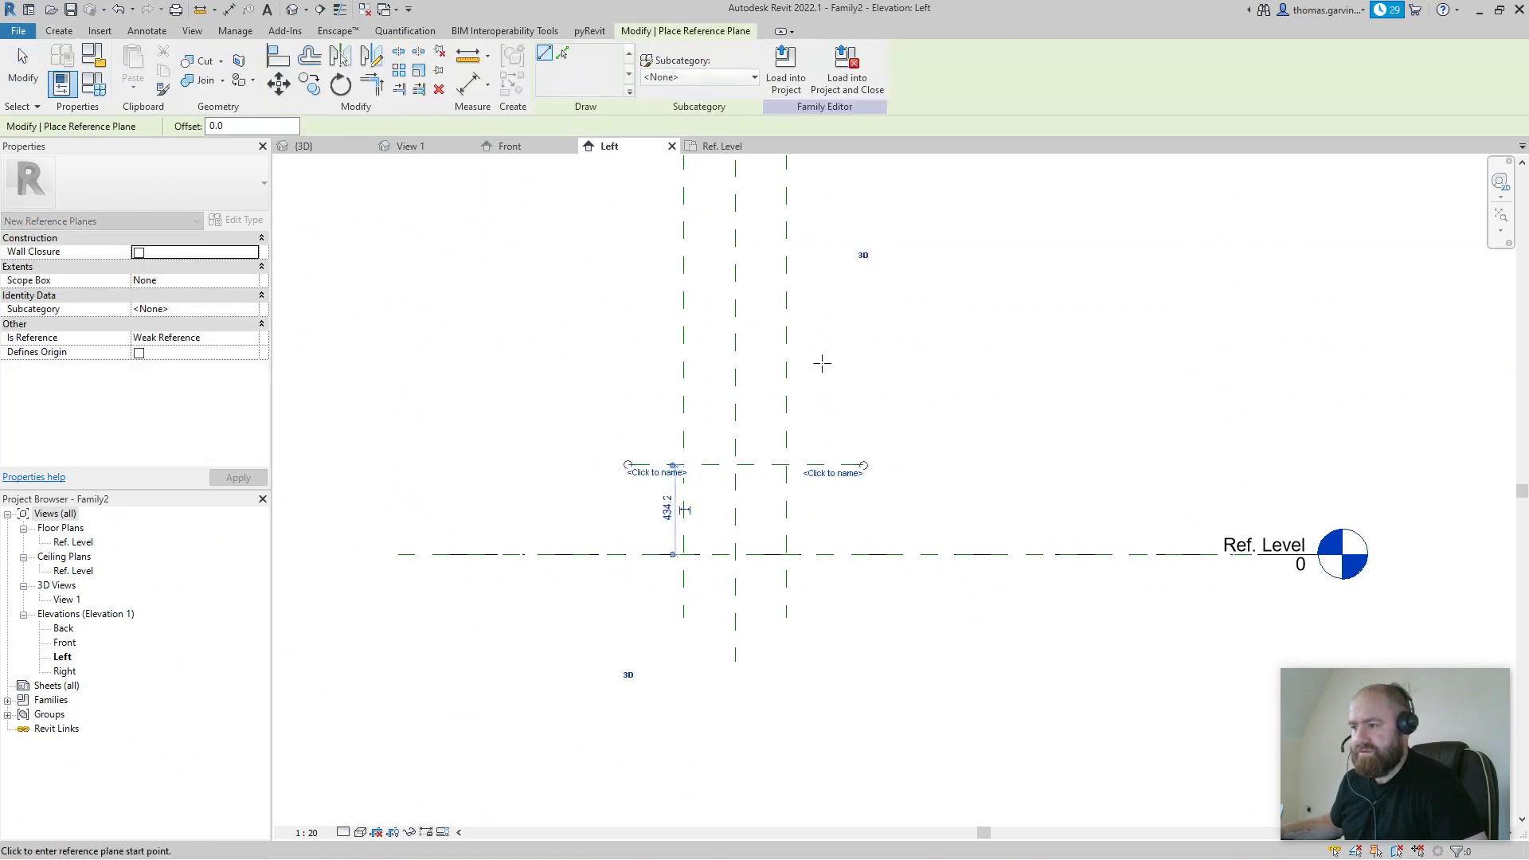
key(Escape)
key(Escape)
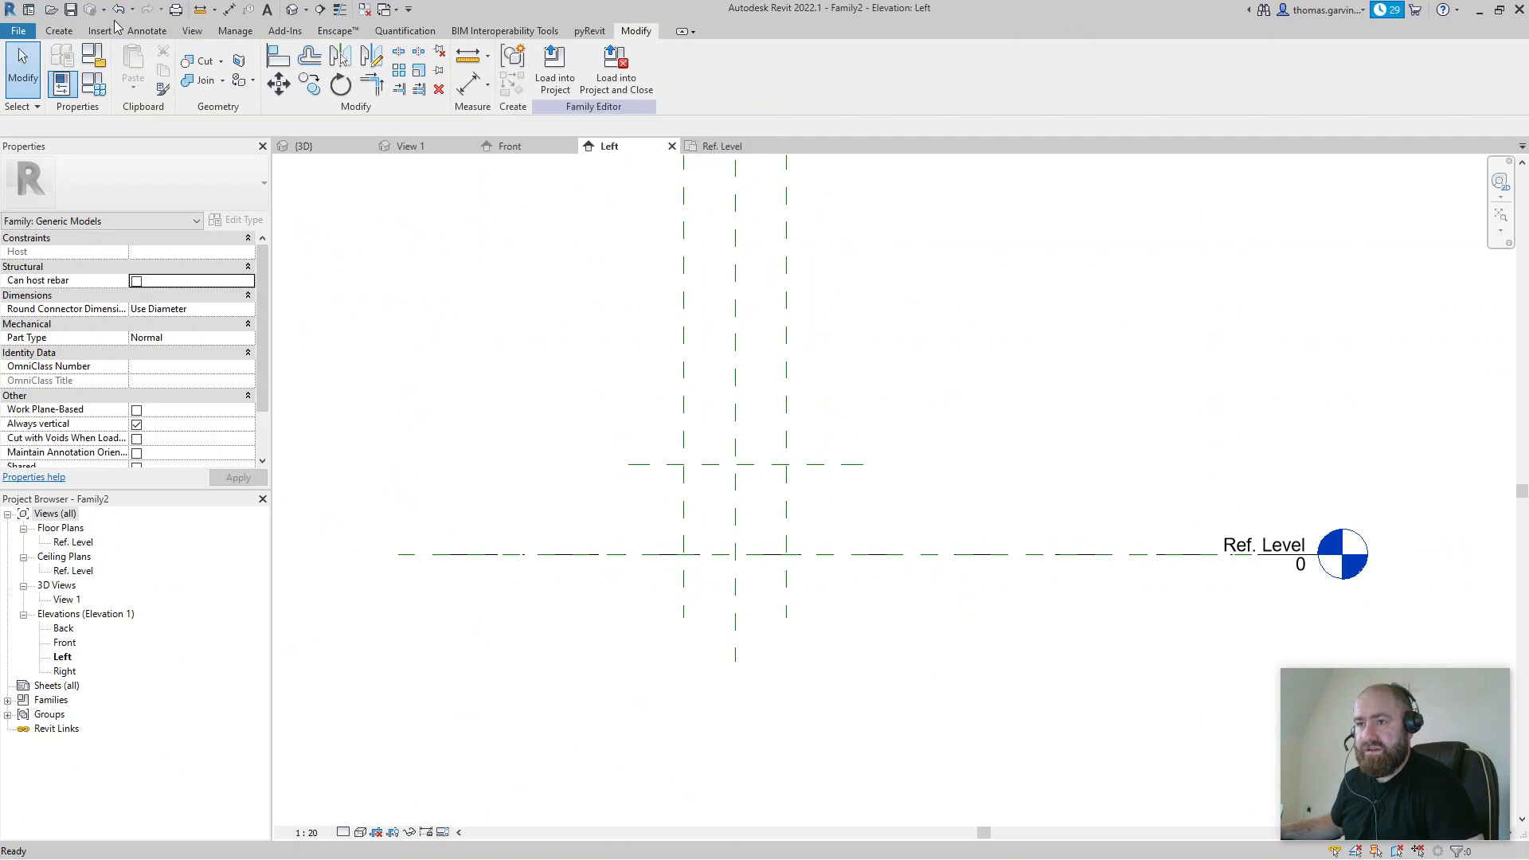
Step: Add an aligned dimension between Ref. Level and the horizontal reference plane above it in the Left elevation
click(229, 10)
click(844, 554)
click(839, 468)
click(893, 513)
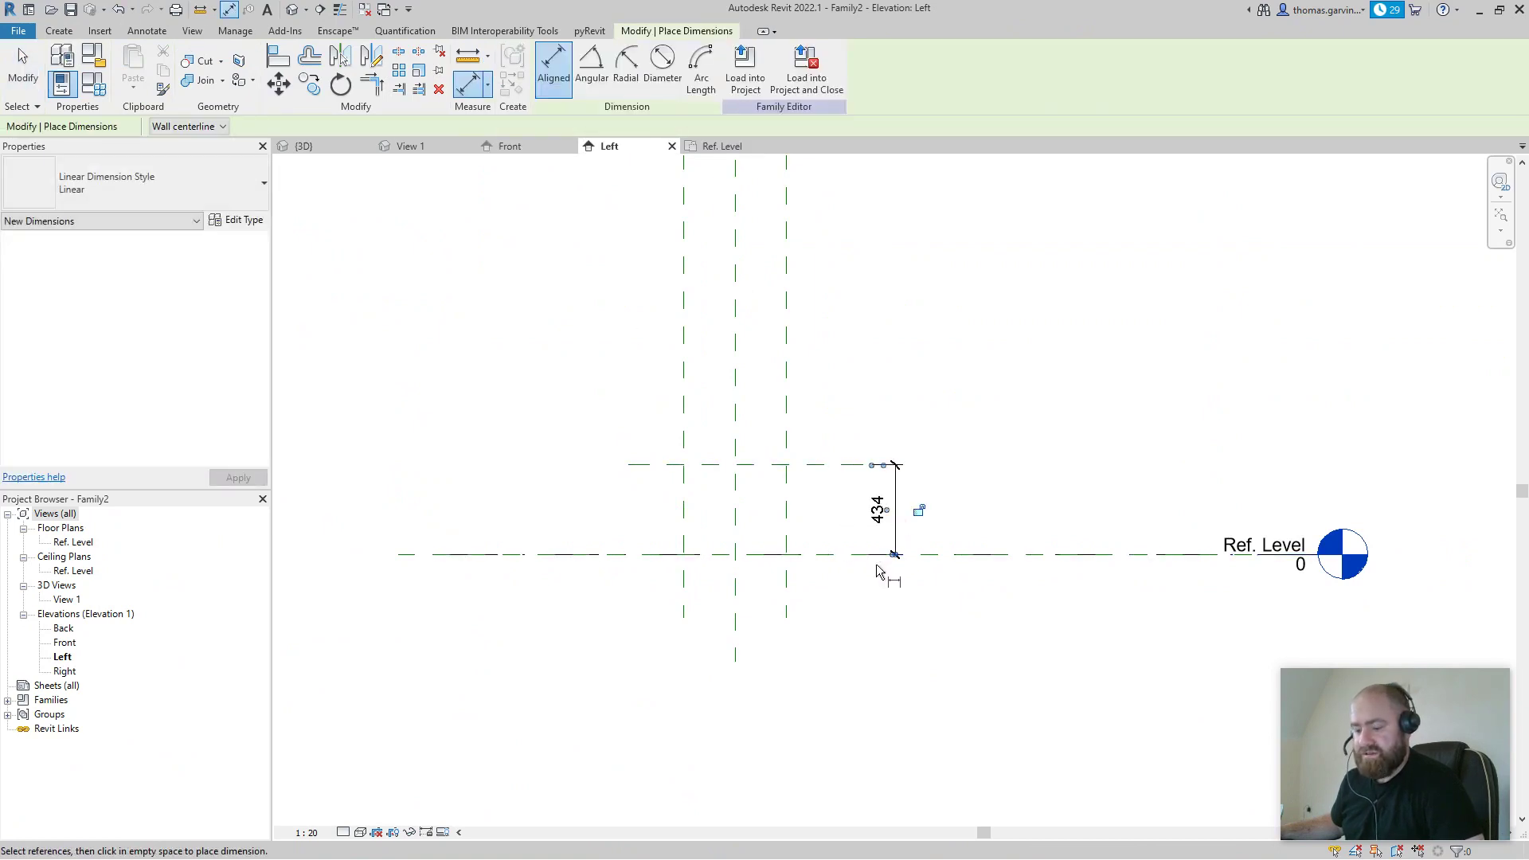
key(Escape)
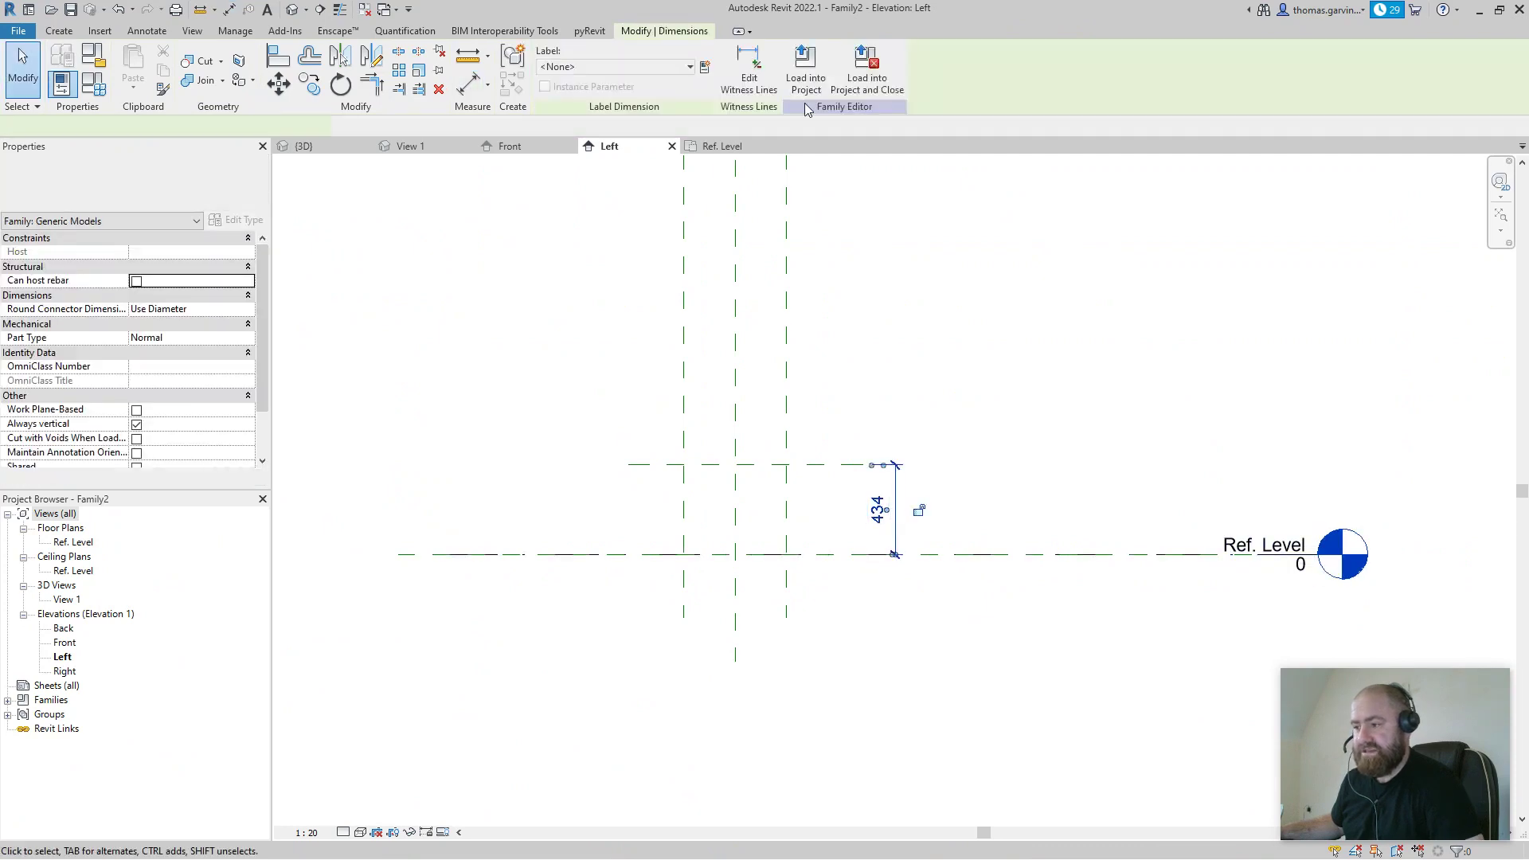
Step: Label the vertical dimension with a new Height type parameter and set its value to 500 mm
click(704, 68)
text(Height)
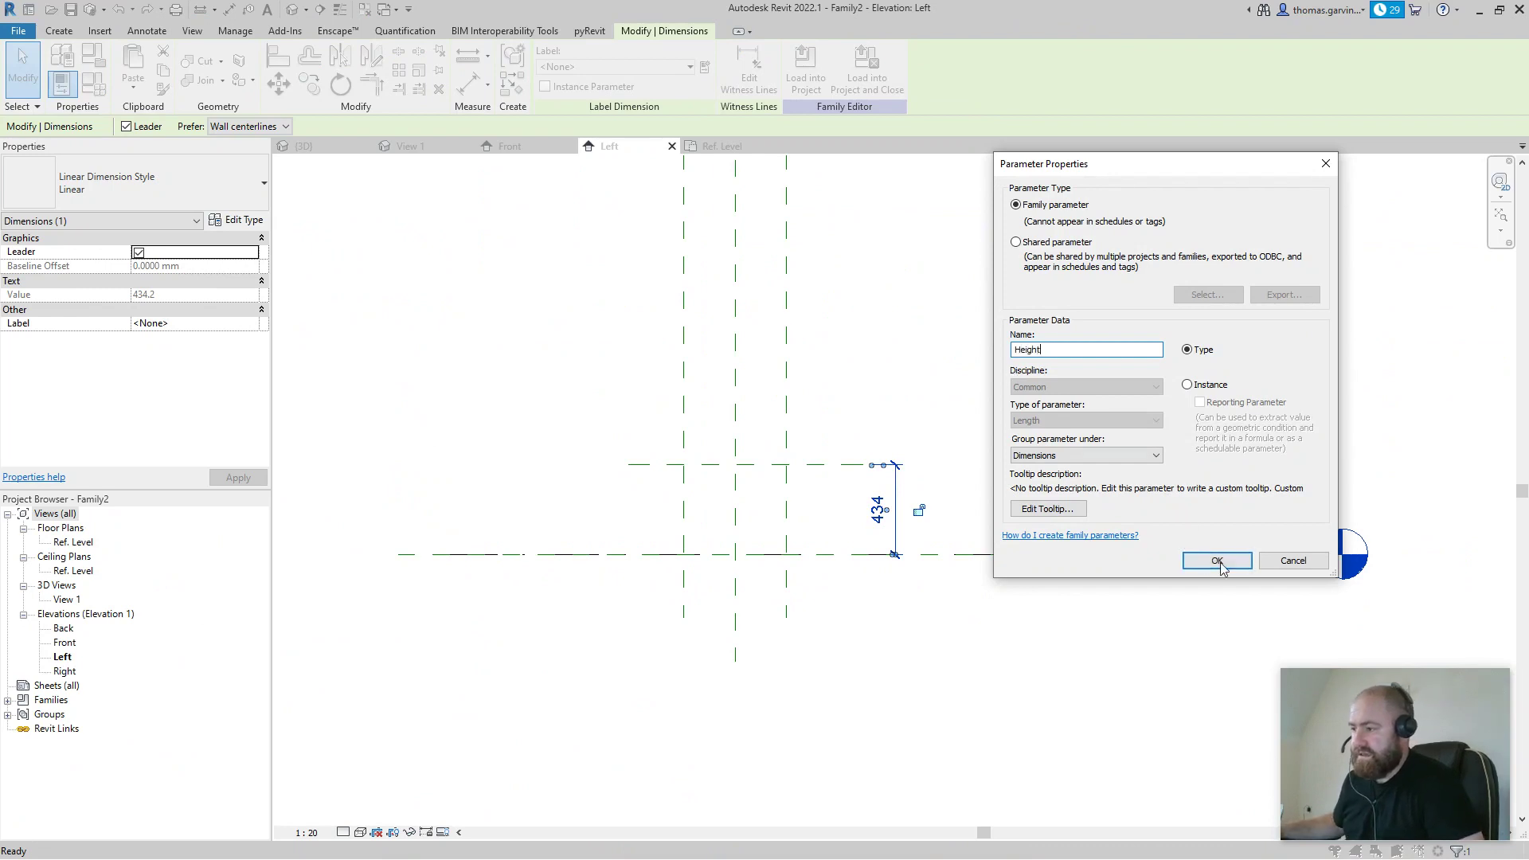
click(1216, 560)
click(881, 503)
key(Return)
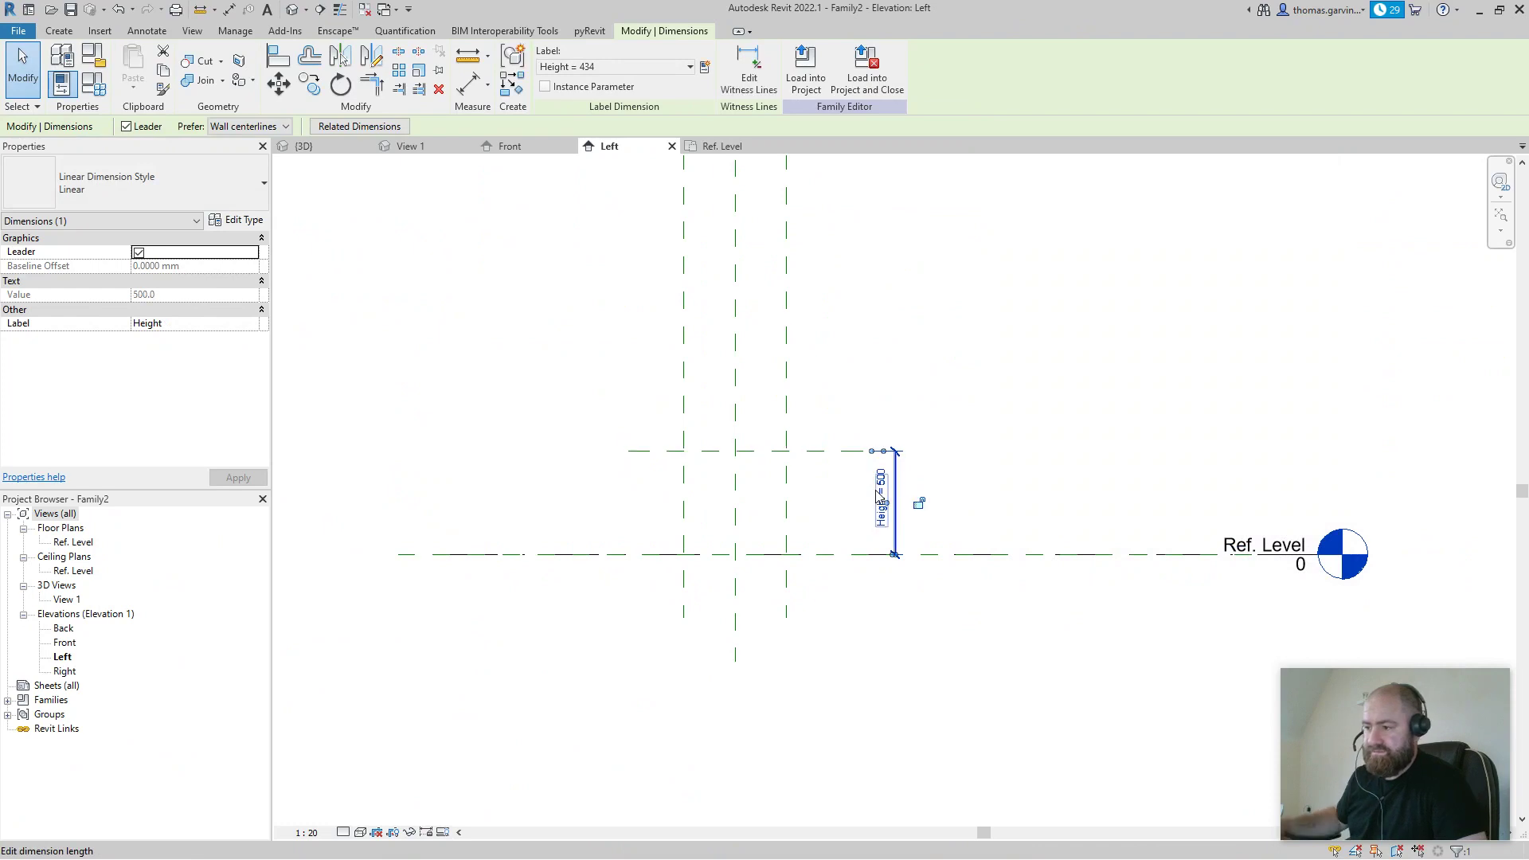
click(820, 286)
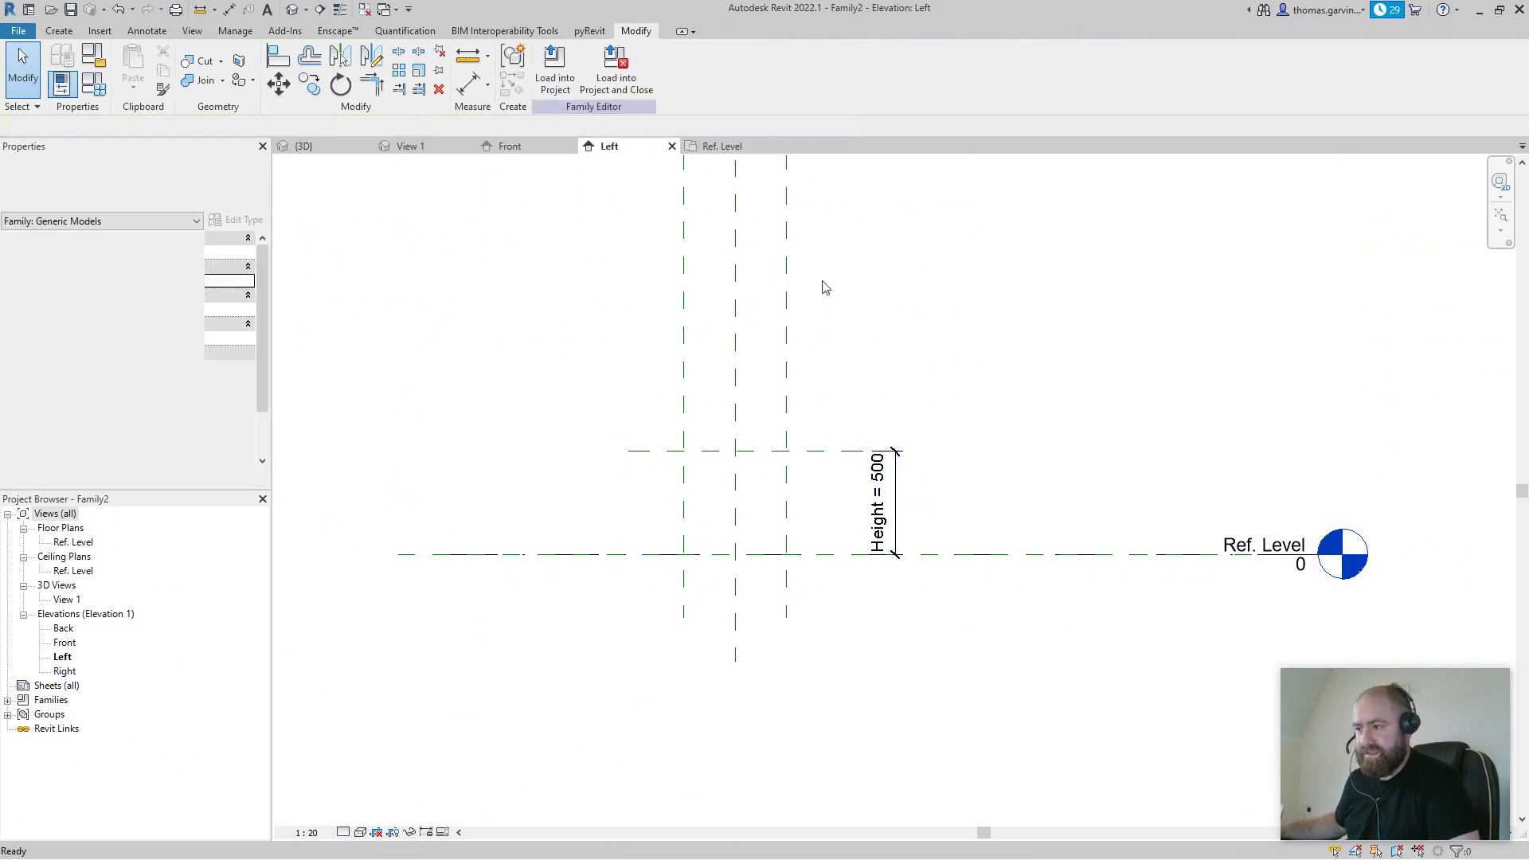
Step: Create a 250 mm deep solid extrusion in the Ref. Level plan from a 500 by 500 mm rectangle snapped to the outer reference planes' intersections
click(713, 150)
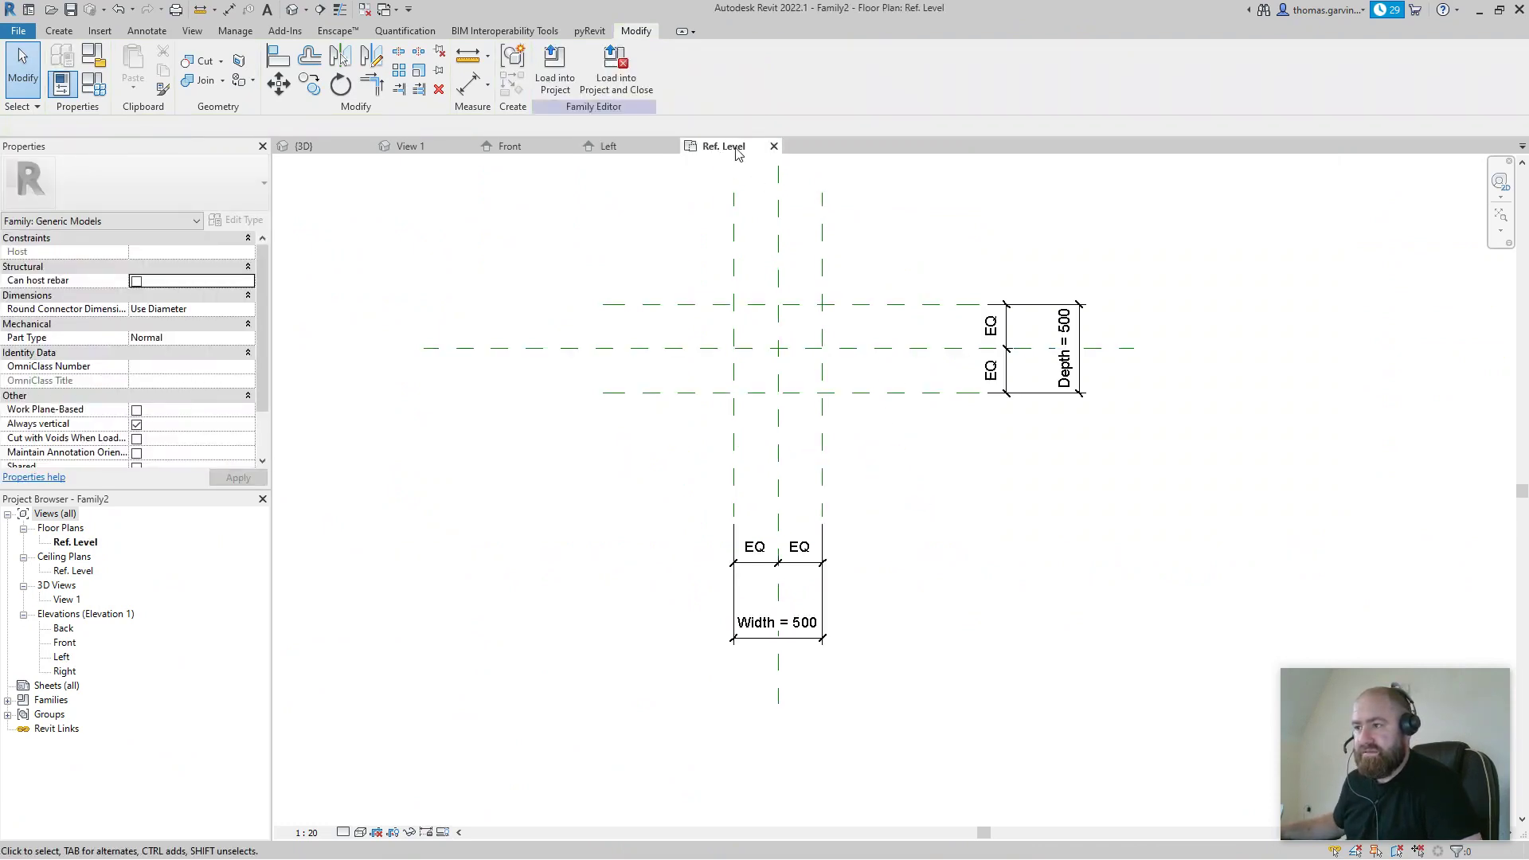
click(61, 32)
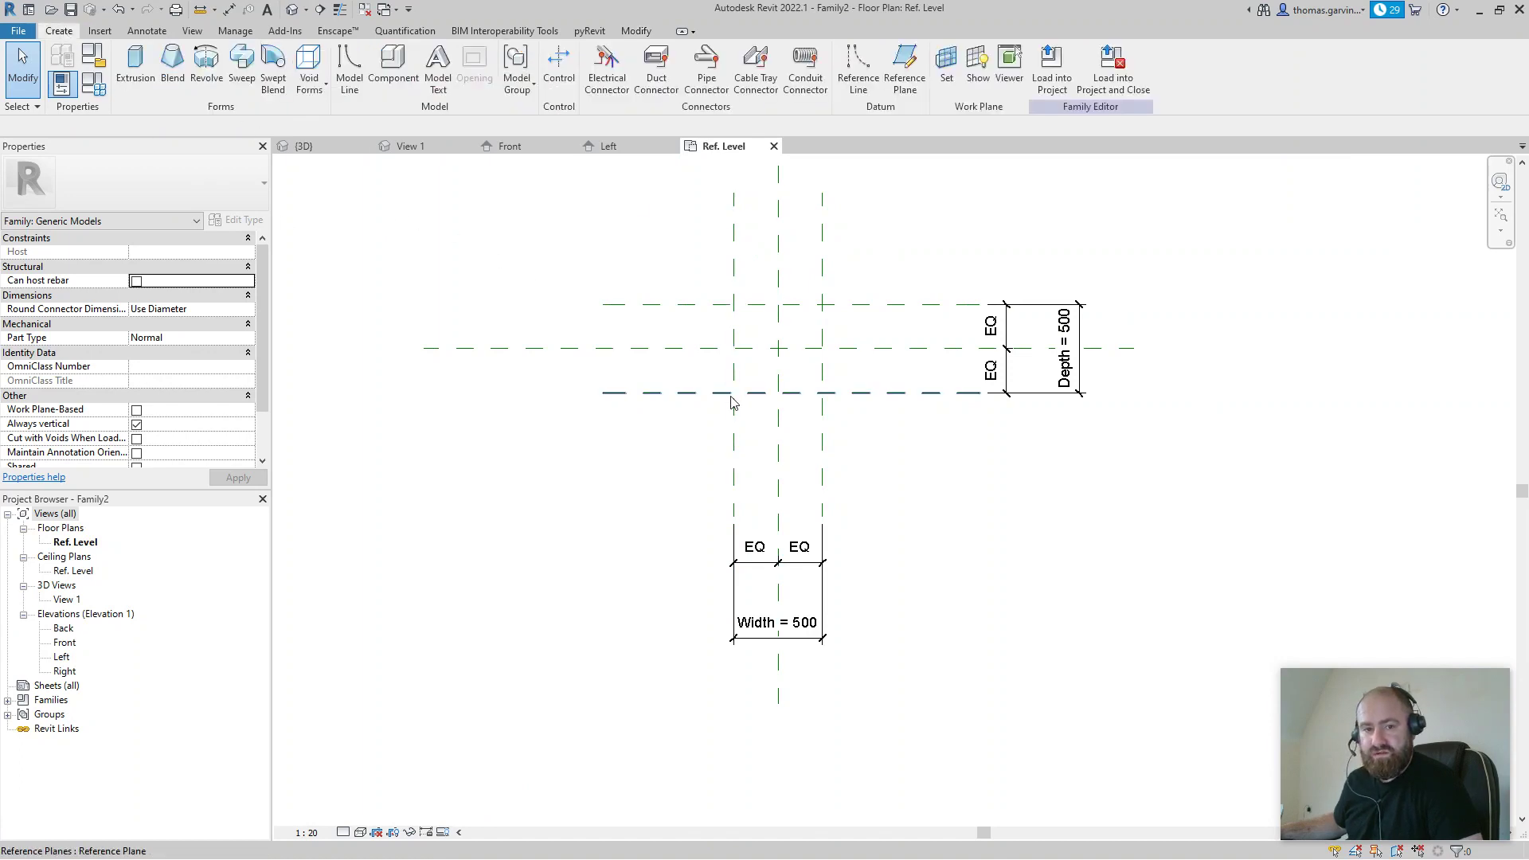
middle_drag(733, 428, 697, 488)
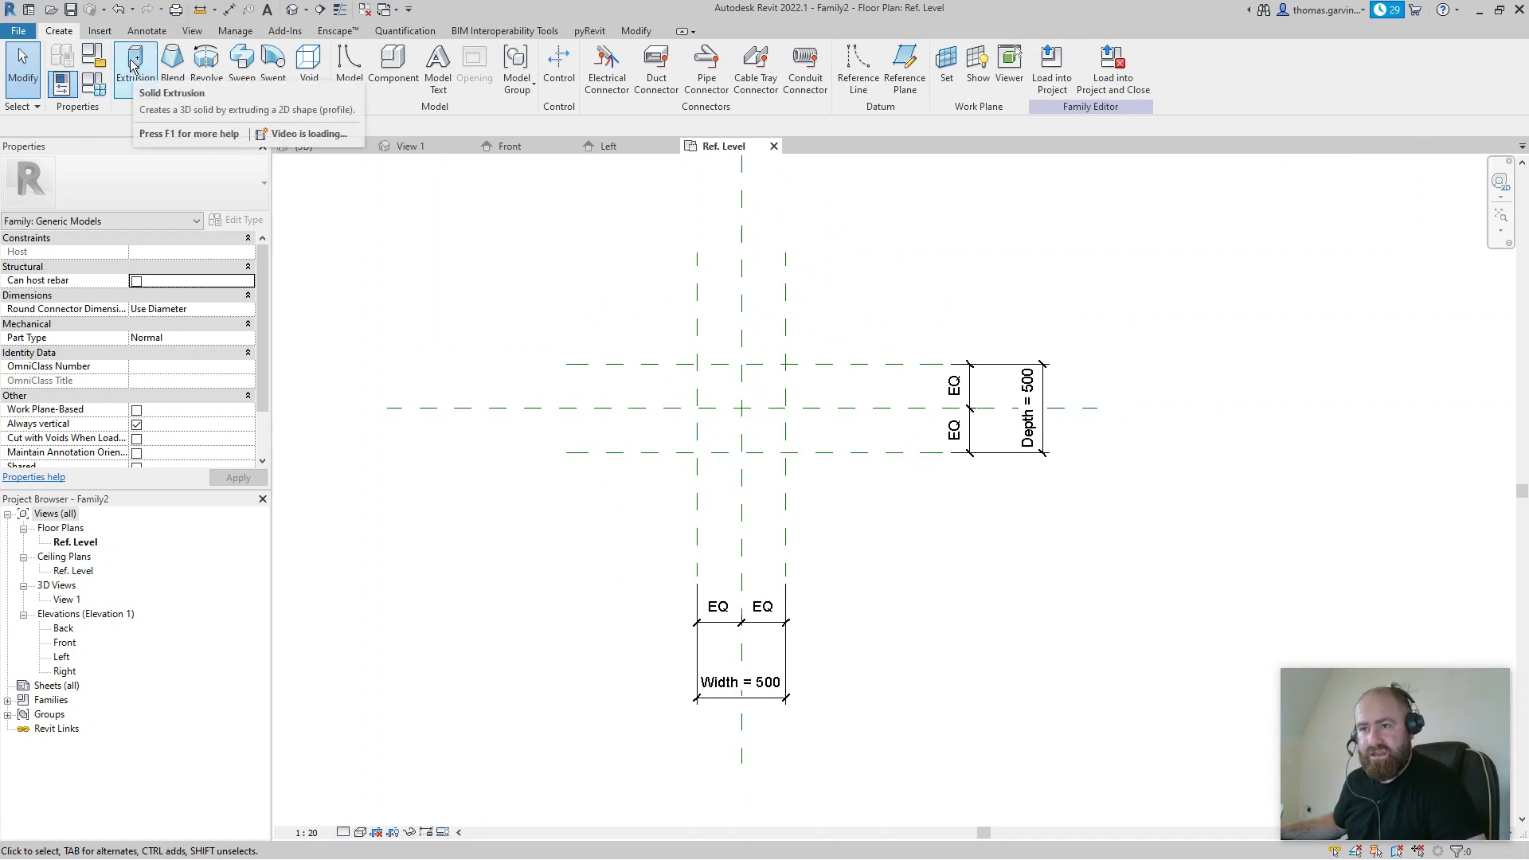
click(316, 86)
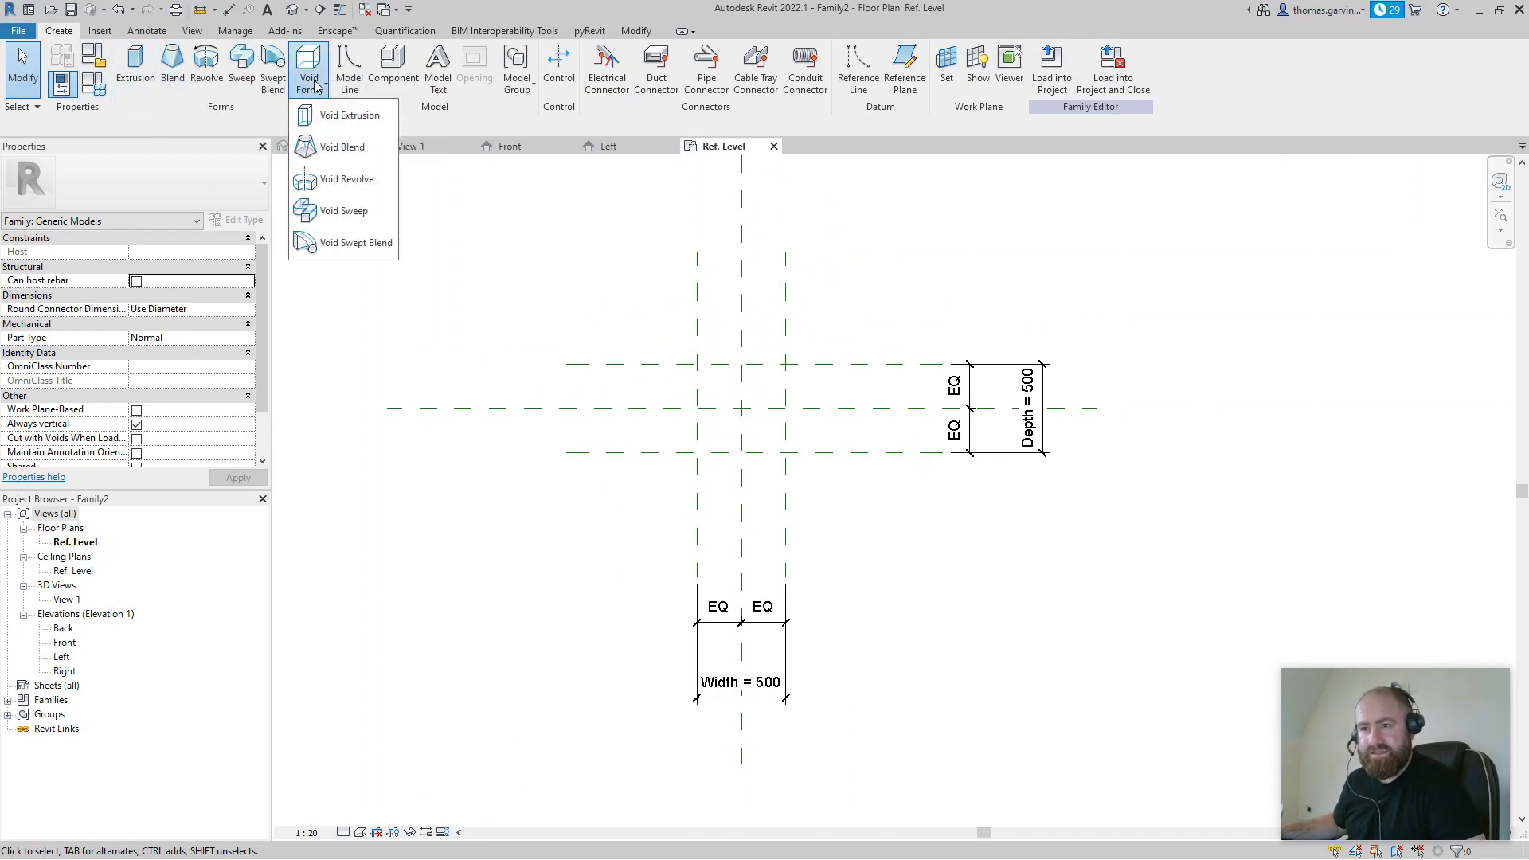
click(135, 64)
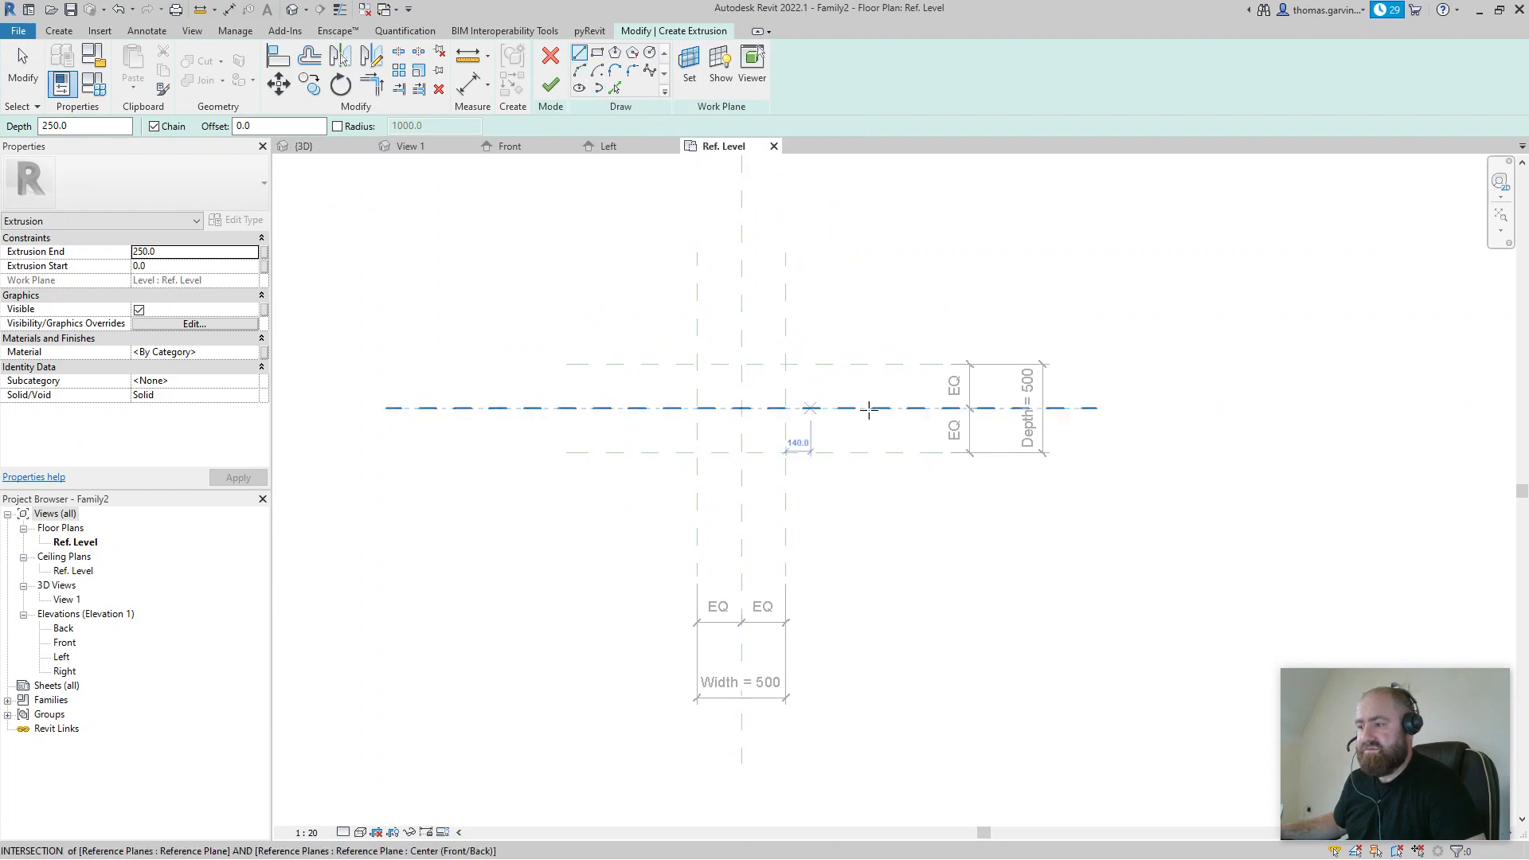
click(597, 54)
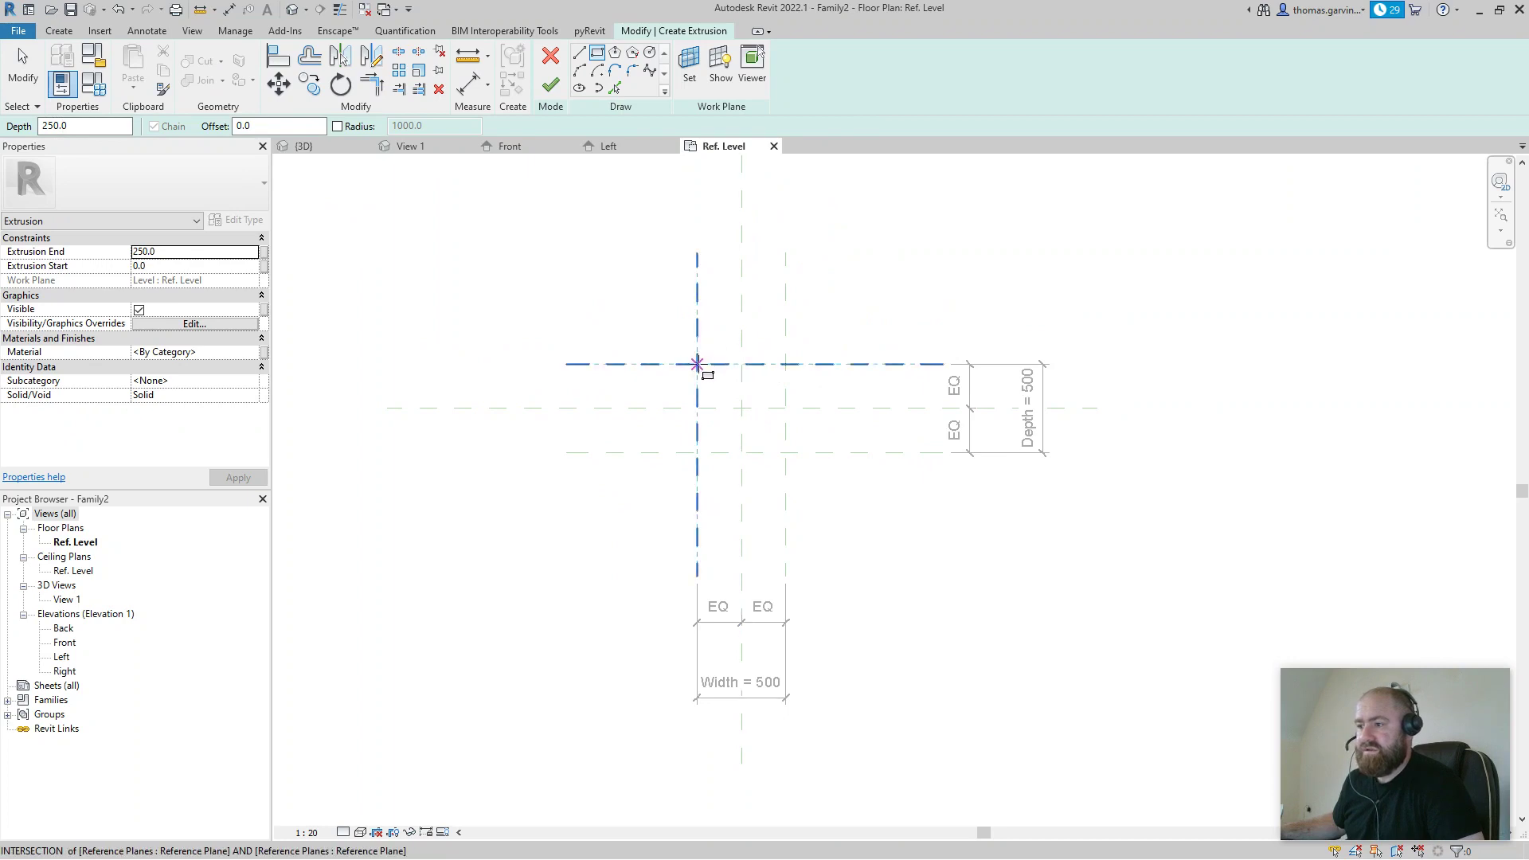
click(697, 363)
click(786, 452)
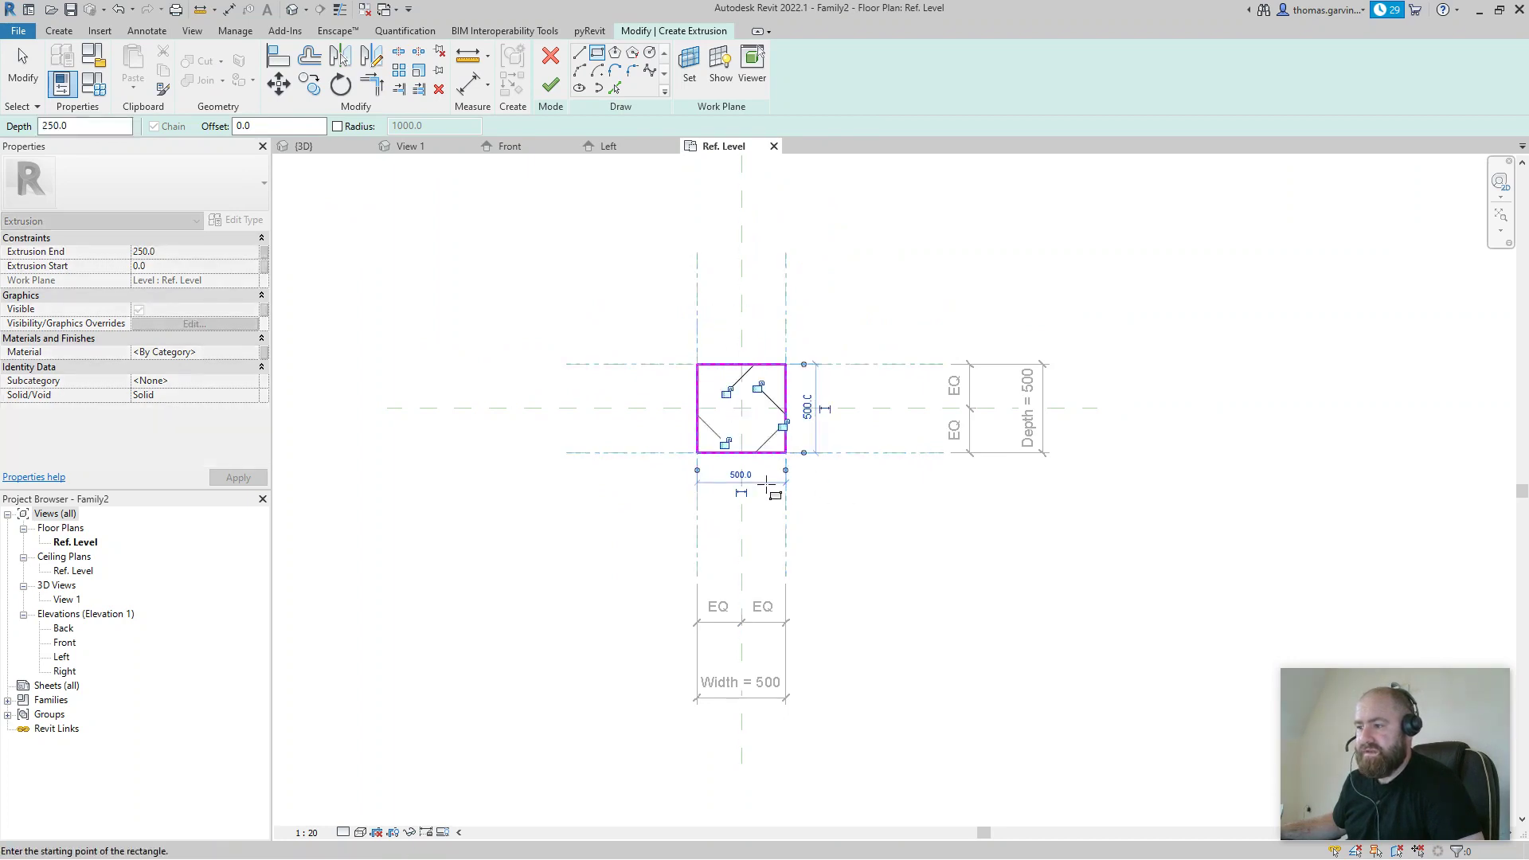
scroll(728, 439, up, 5)
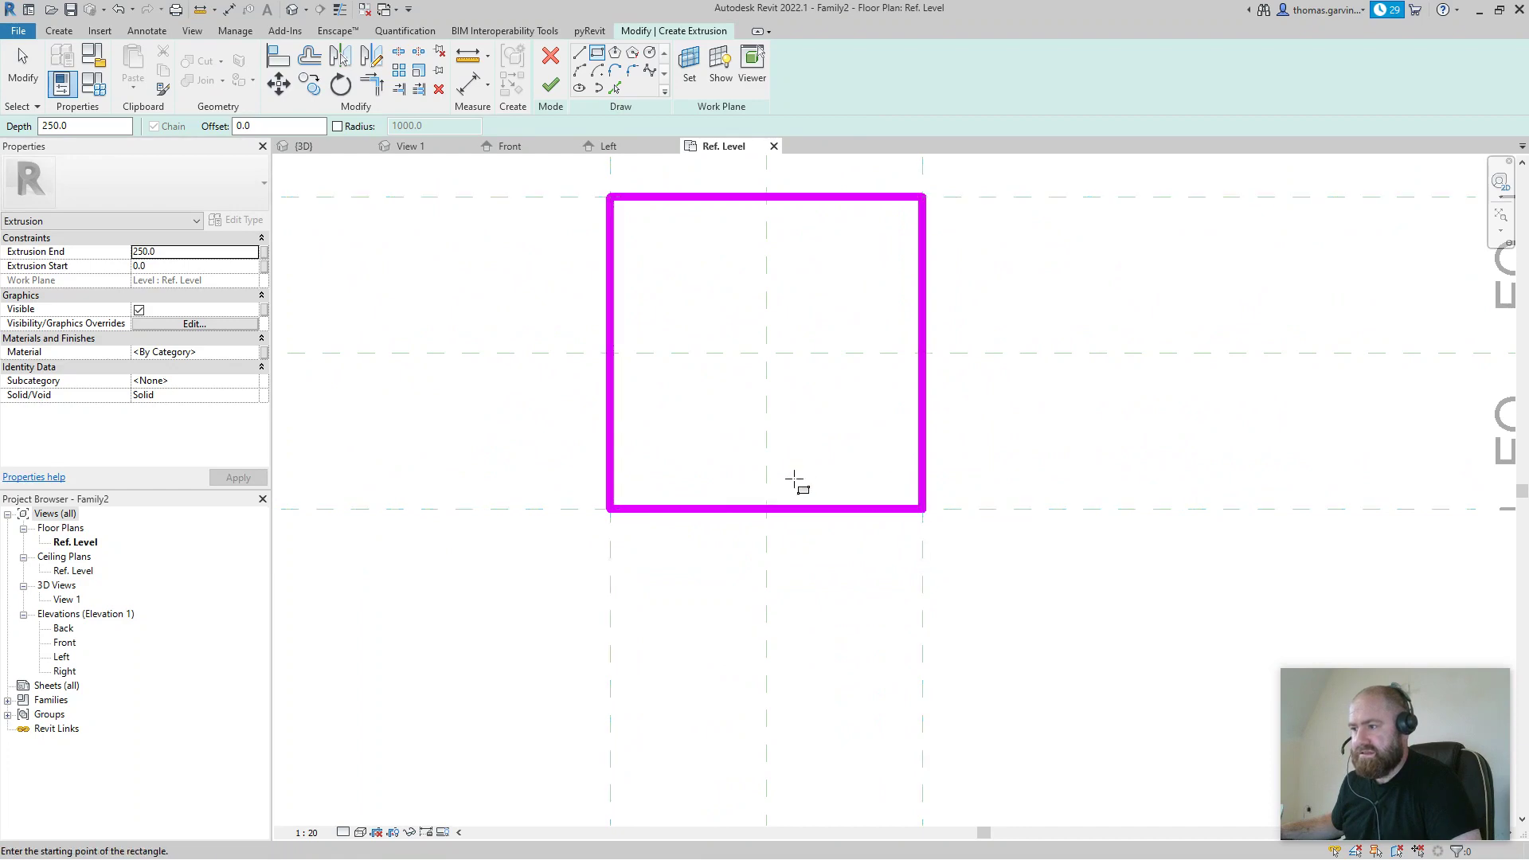
click(550, 85)
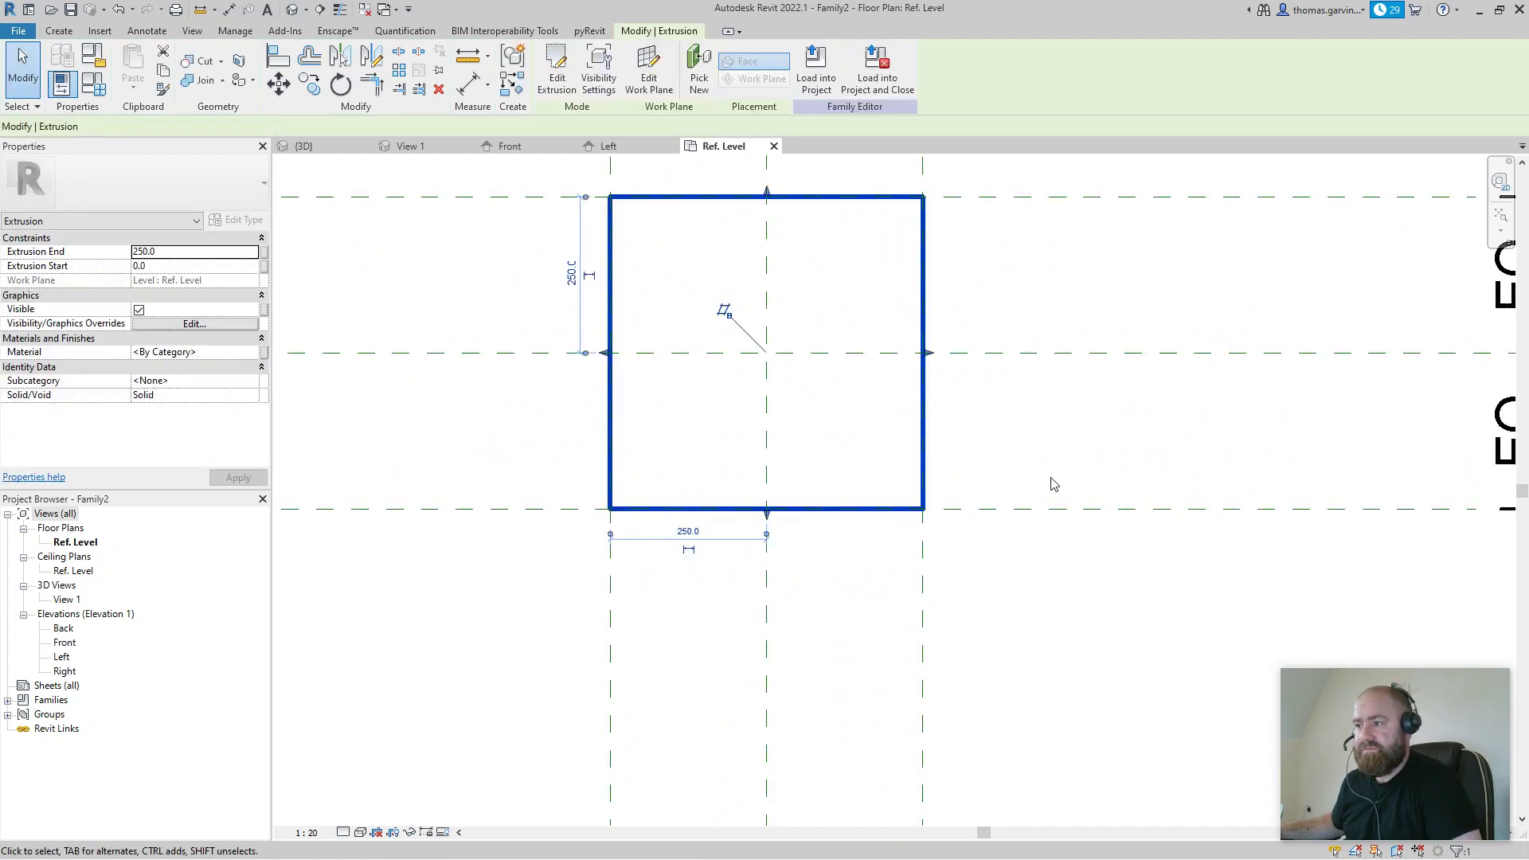
click(943, 452)
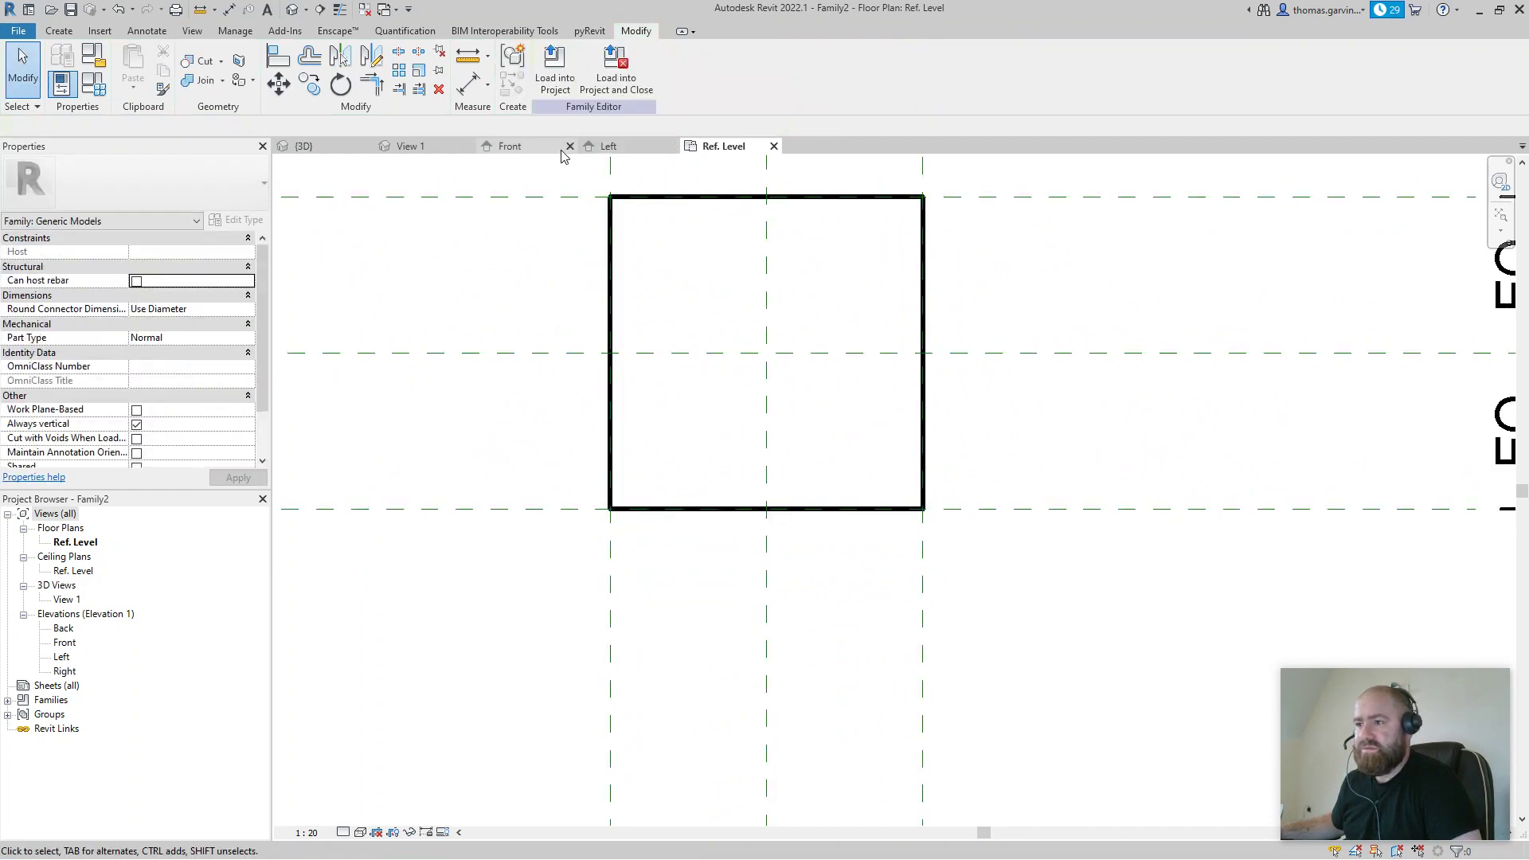
Step: In the Left elevation, stretch the extrusion's top face to about 335 mm and its bottom face to about 70 mm above Ref. Level
click(609, 146)
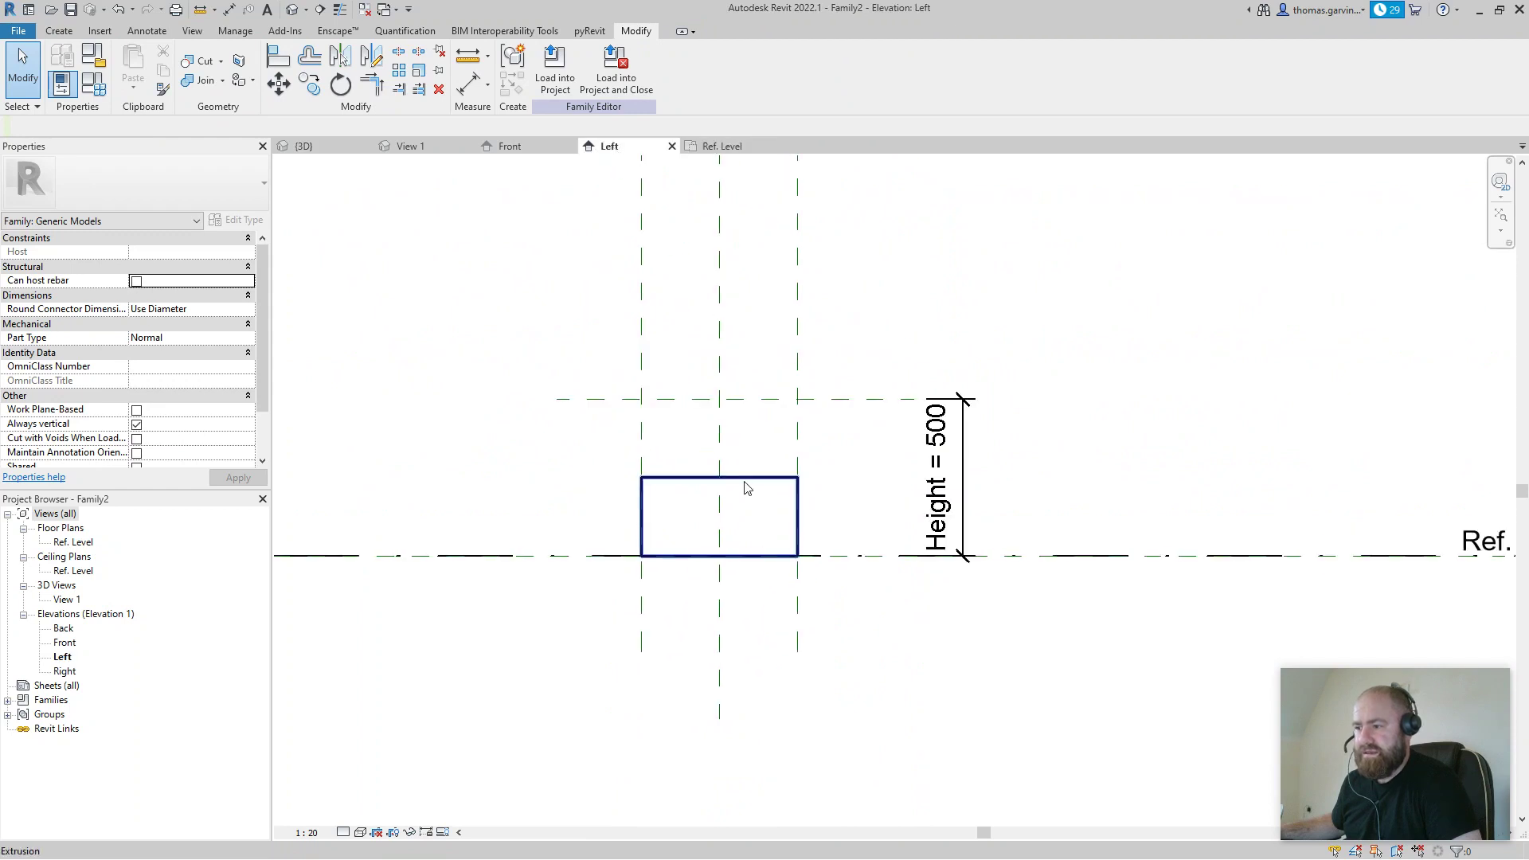
click(746, 487)
scroll(753, 488, up, 3)
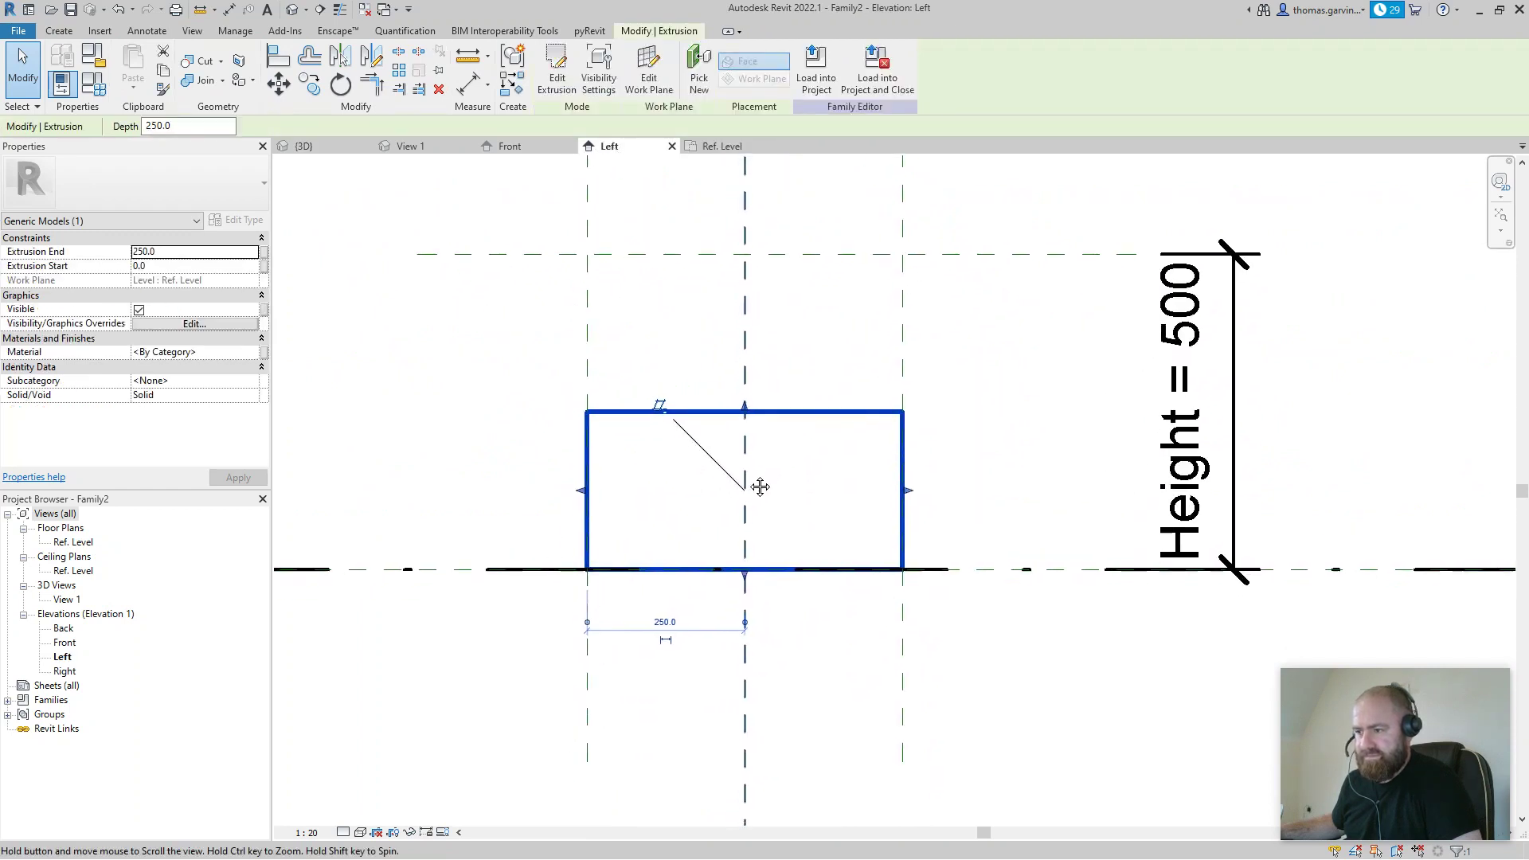
drag(745, 412, 749, 357)
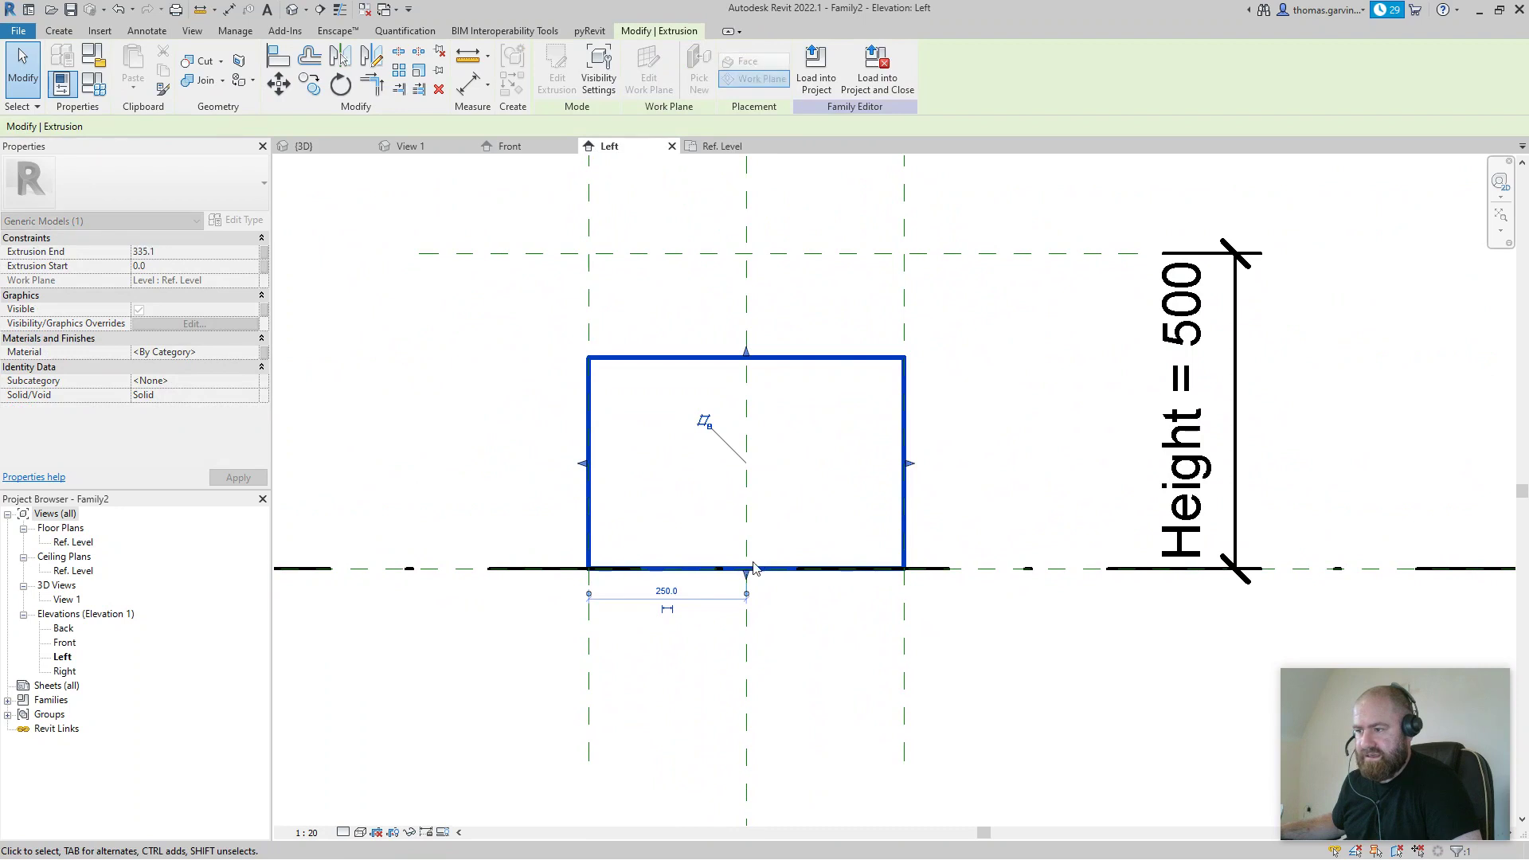
drag(746, 570, 748, 525)
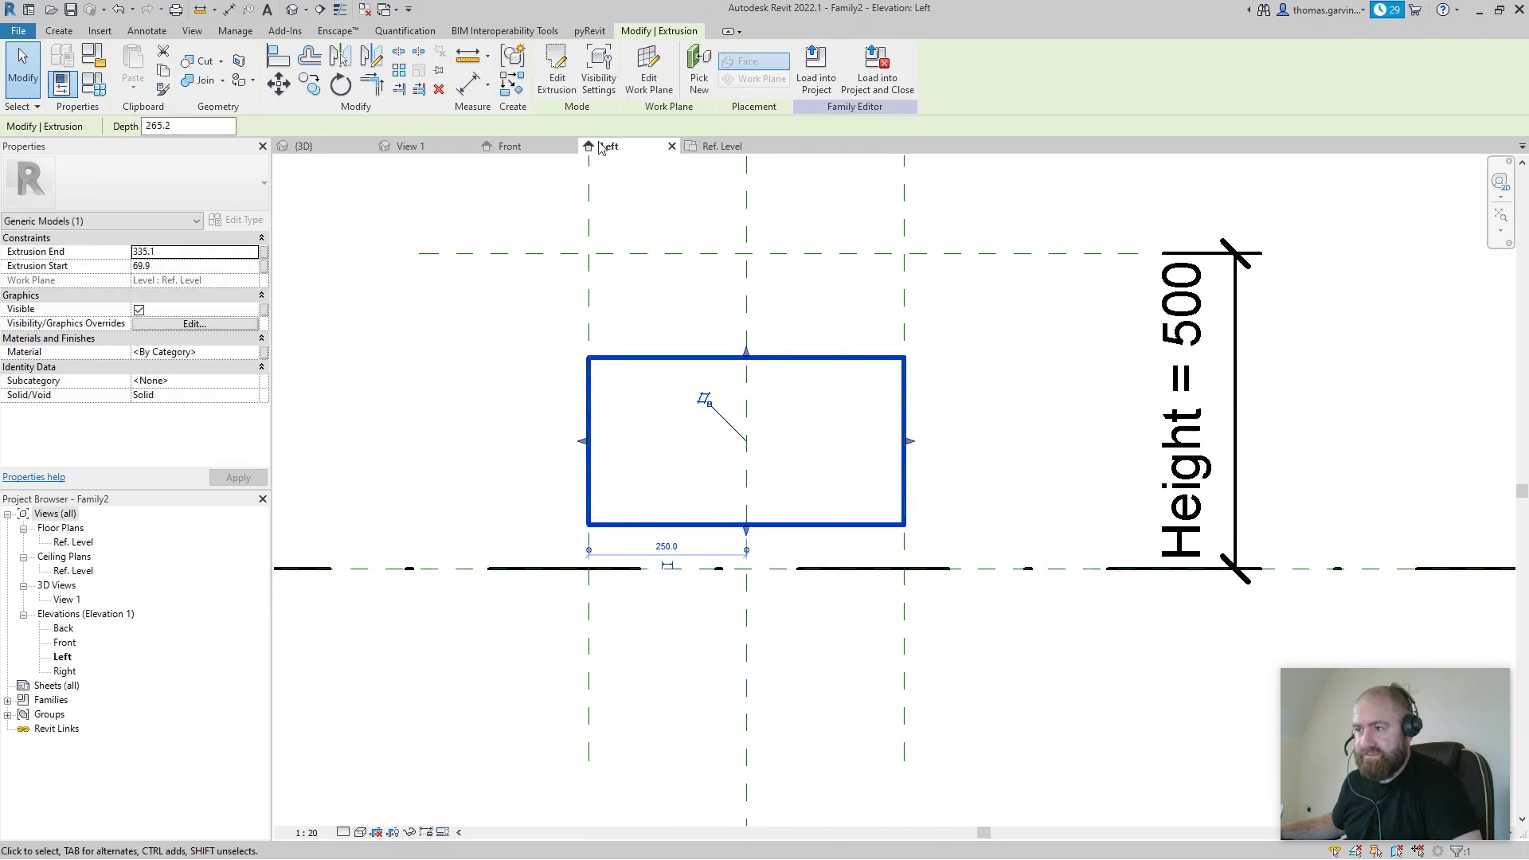
click(597, 324)
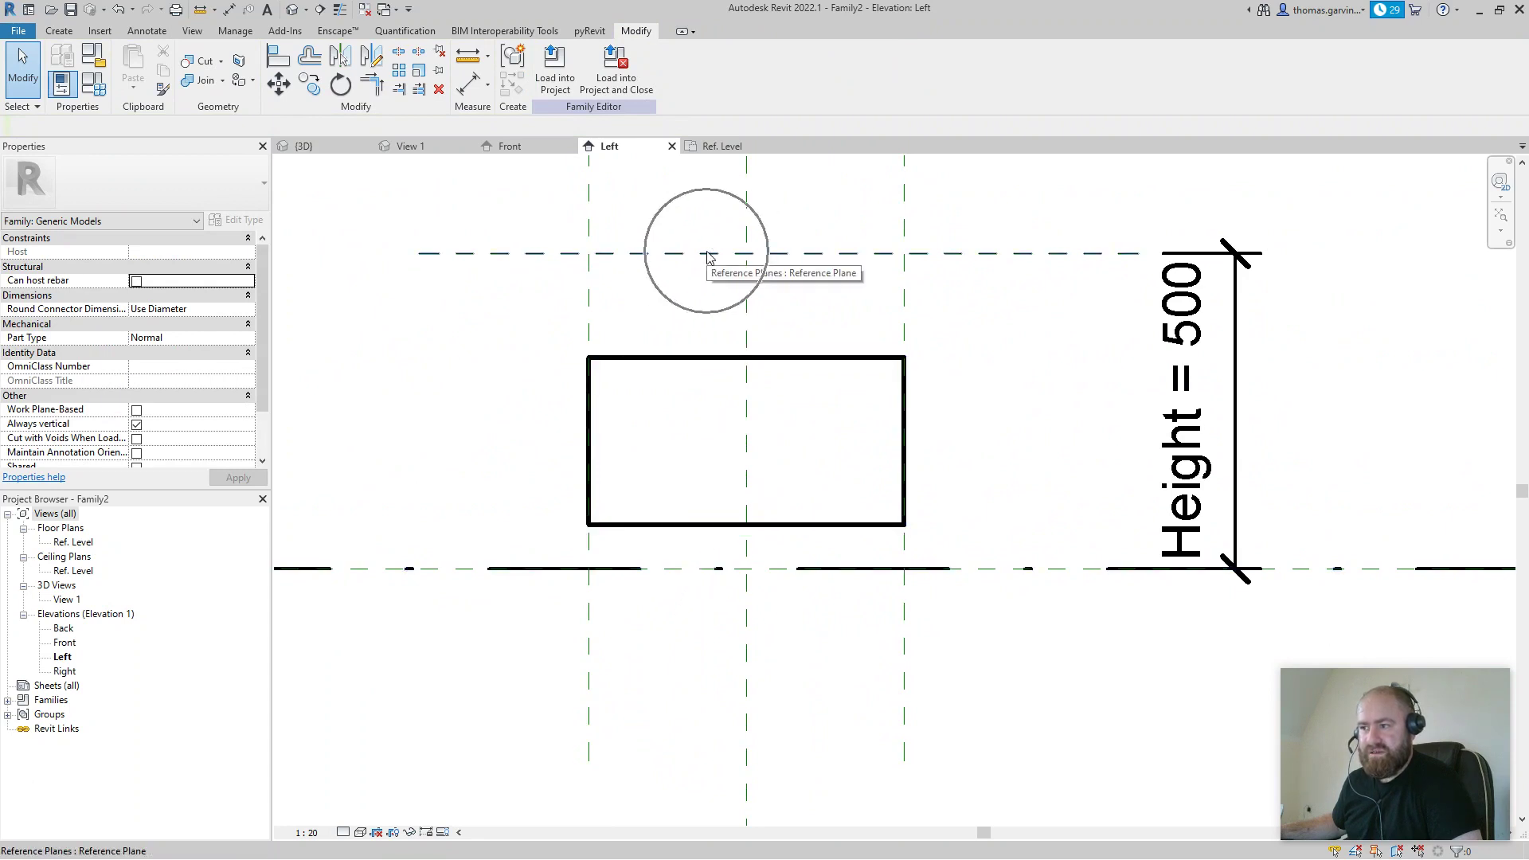
Step: Align the extrusion's top face with the Height reference plane in the Left elevation, with the alignment locked
click(280, 58)
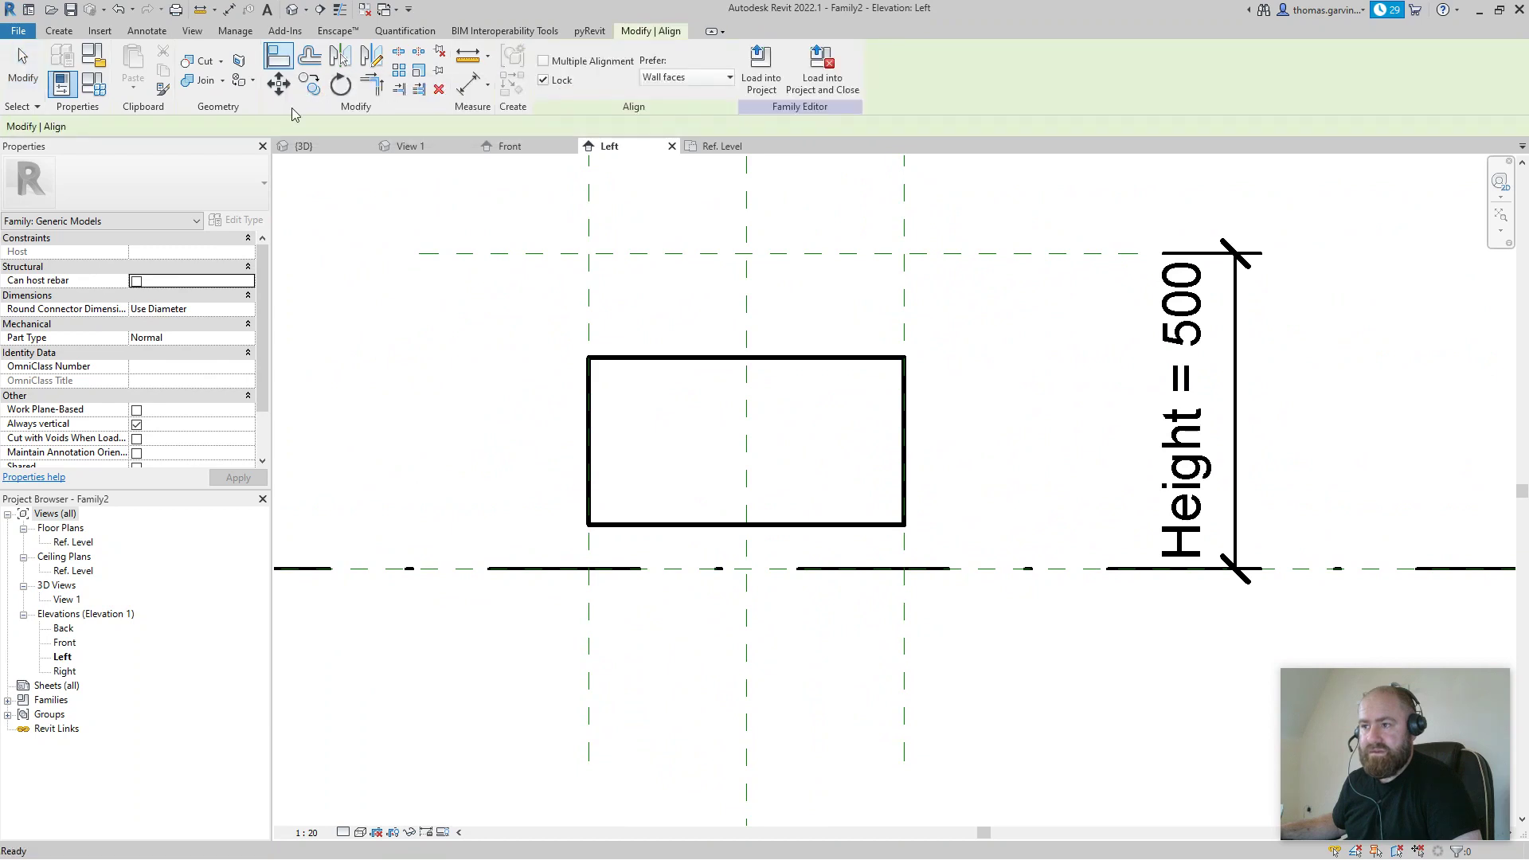
click(681, 253)
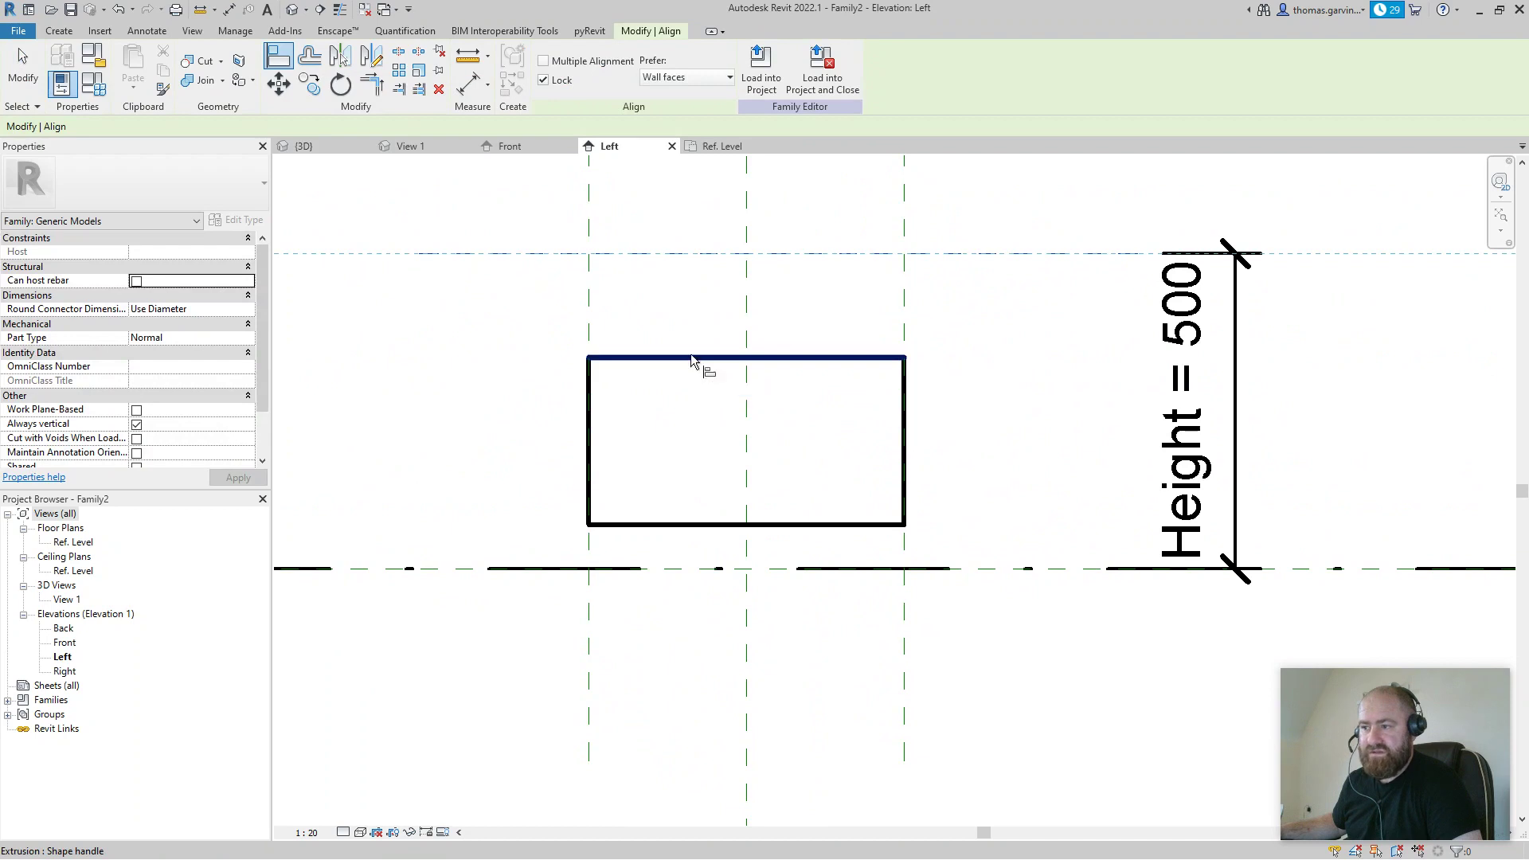
click(693, 358)
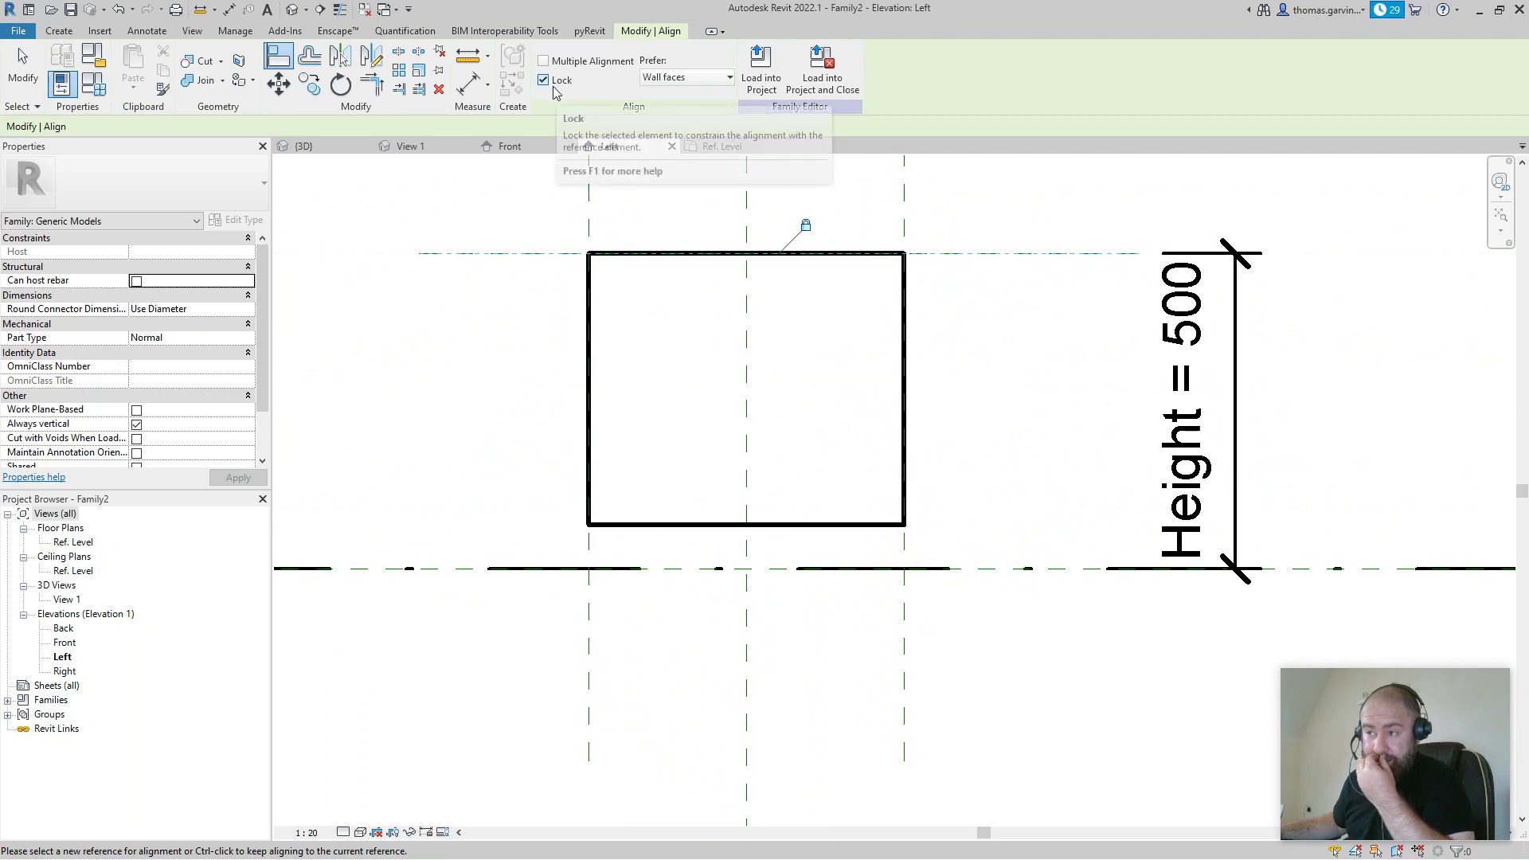
click(806, 227)
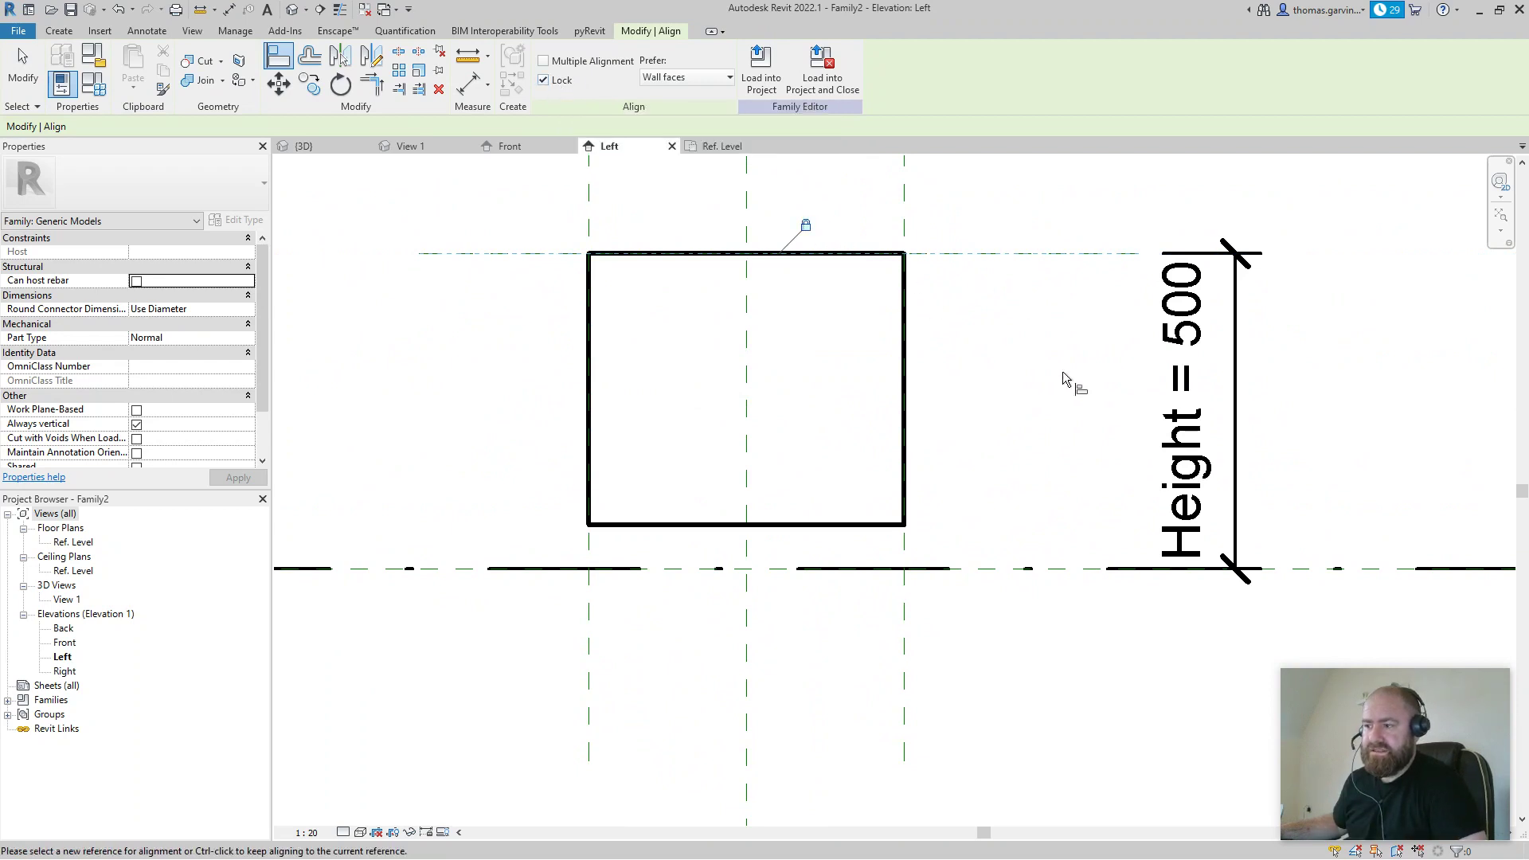
key(Escape)
key(Escape)
Step: Stretch the extrusion's bottom face down to Ref. Level, then open the default 3D view
click(811, 524)
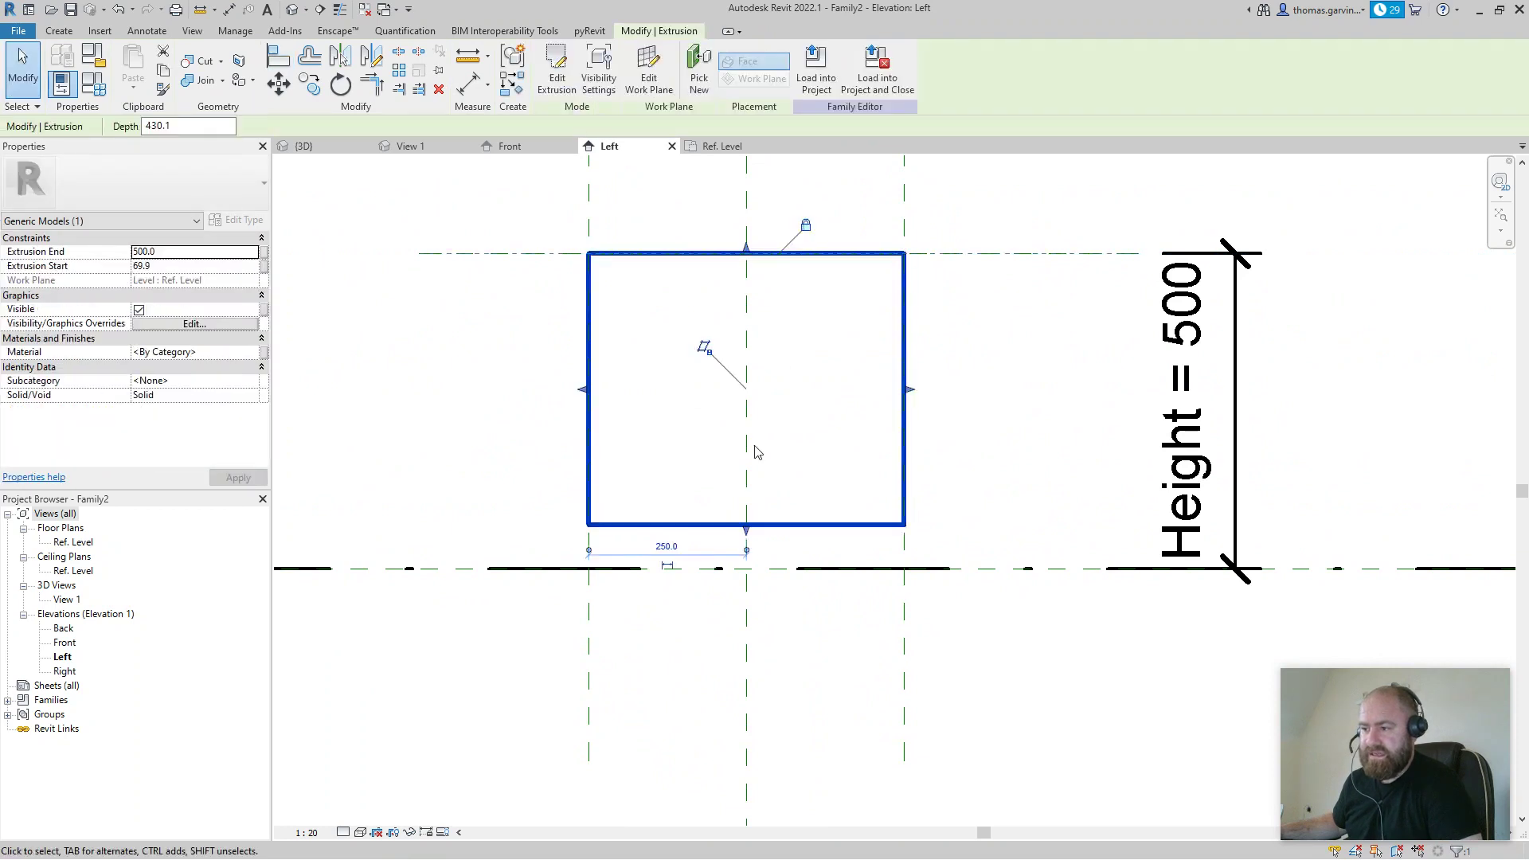
drag(746, 529, 739, 570)
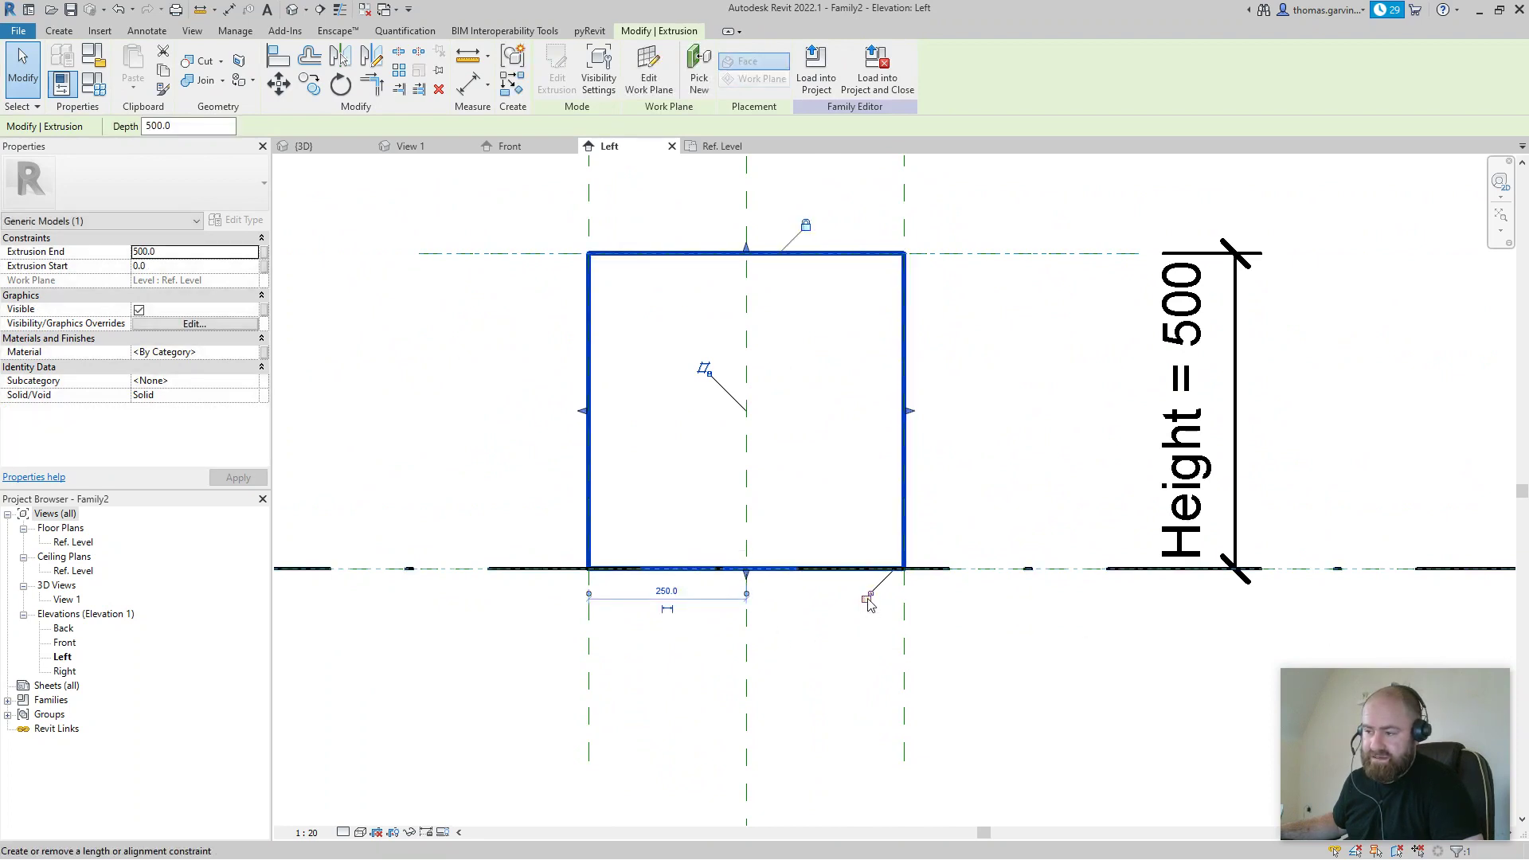
click(1057, 604)
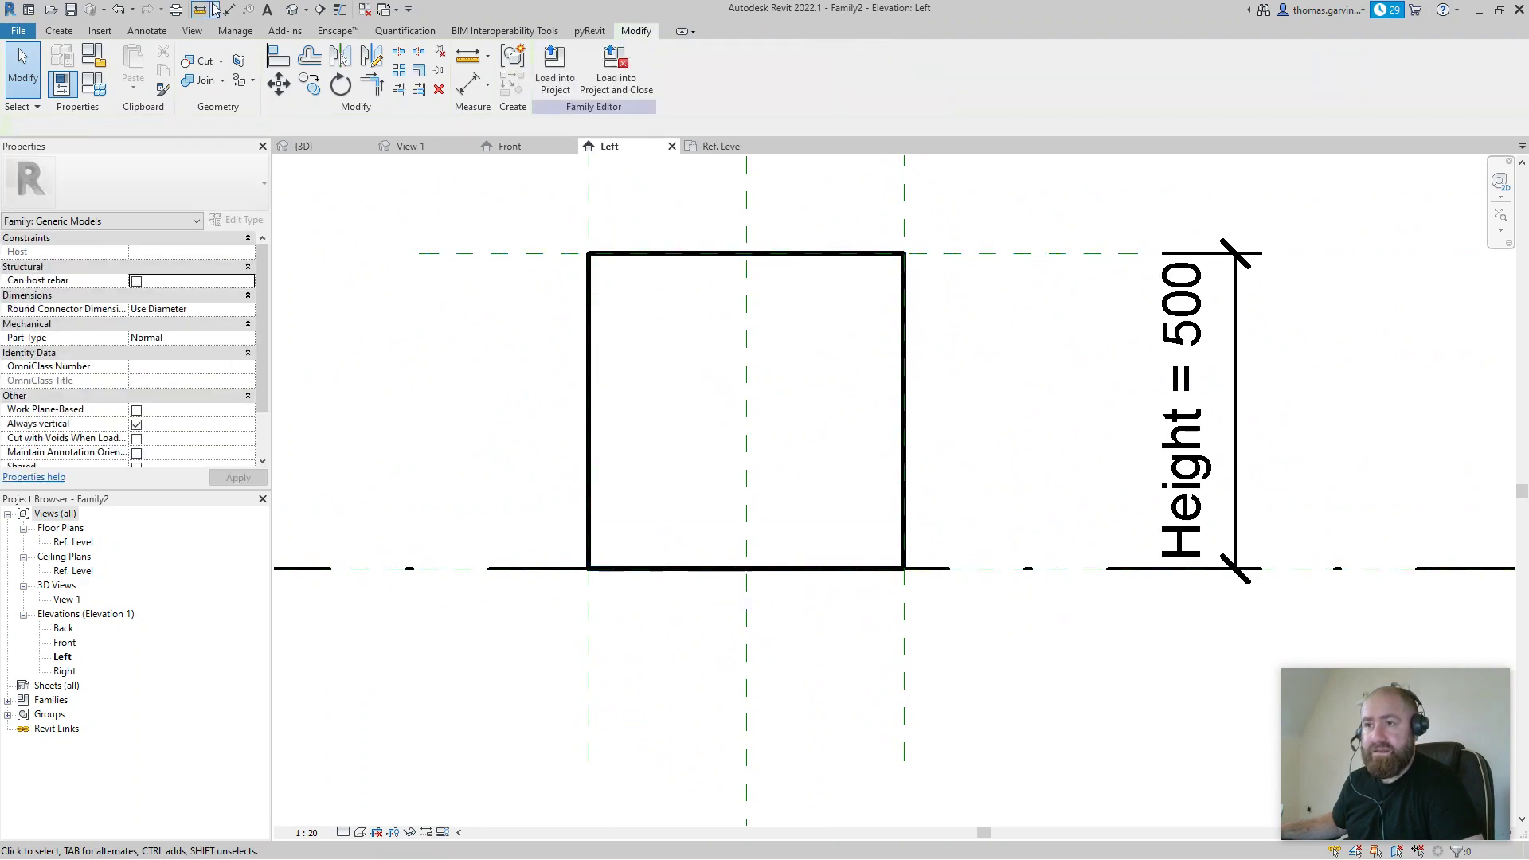
click(293, 9)
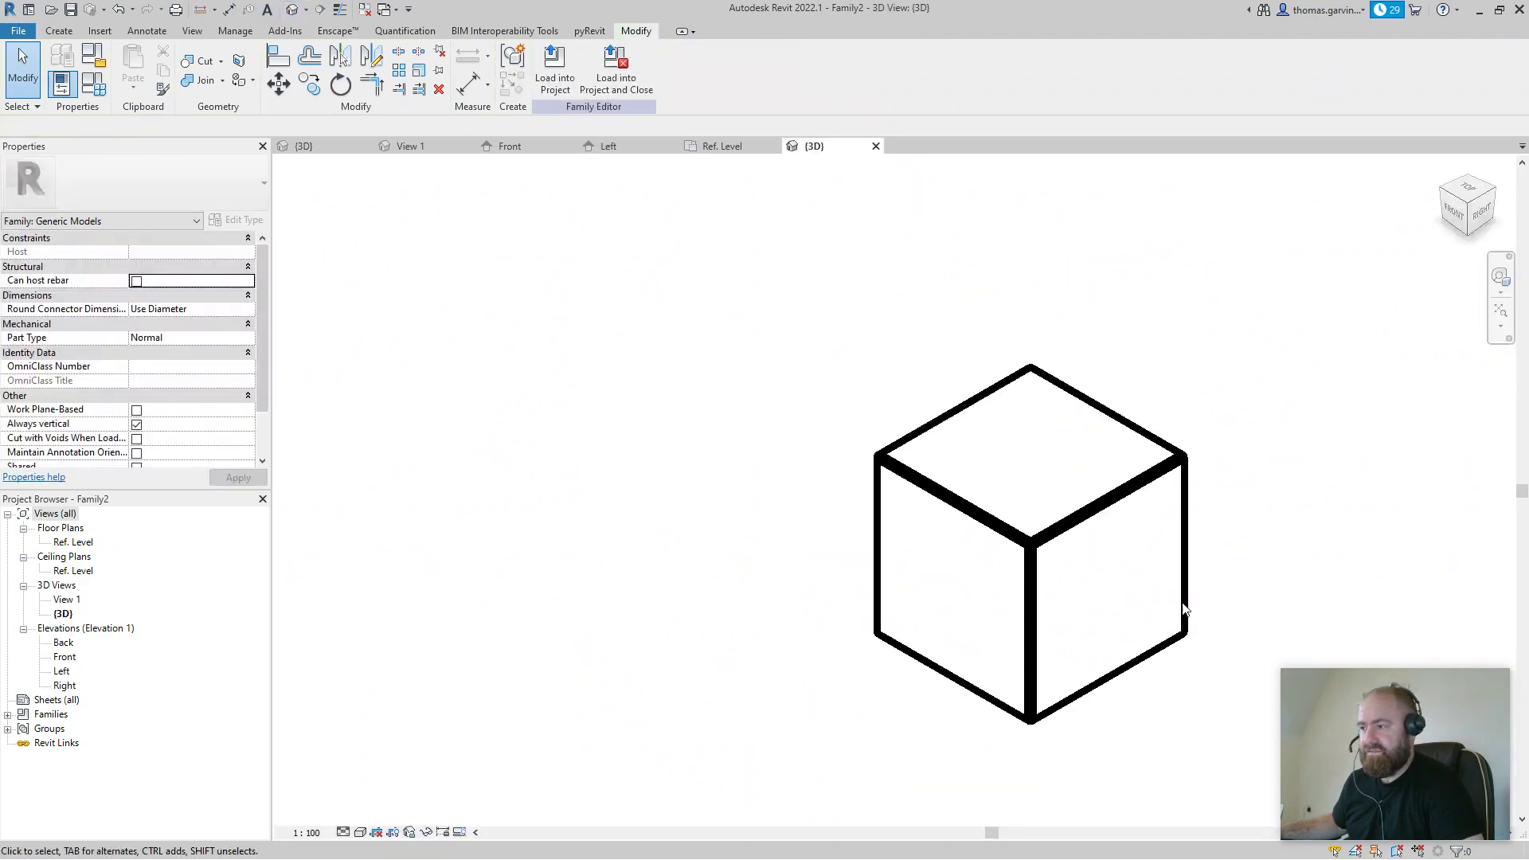
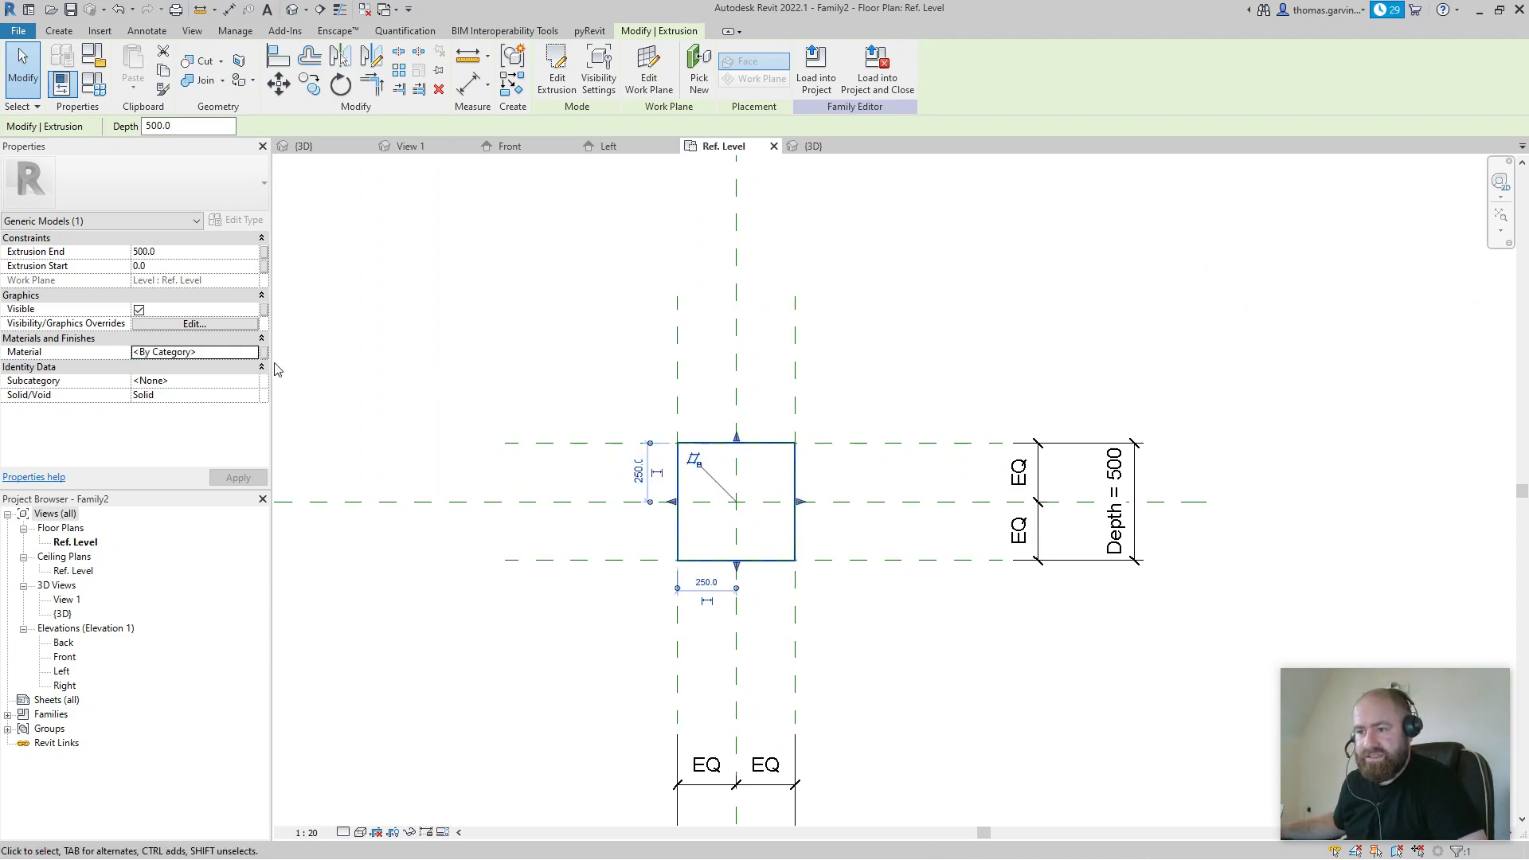
Step: Associate the selected extrusion's material with a new type parameter named Material, grouped under Materials and Finishes
click(267, 354)
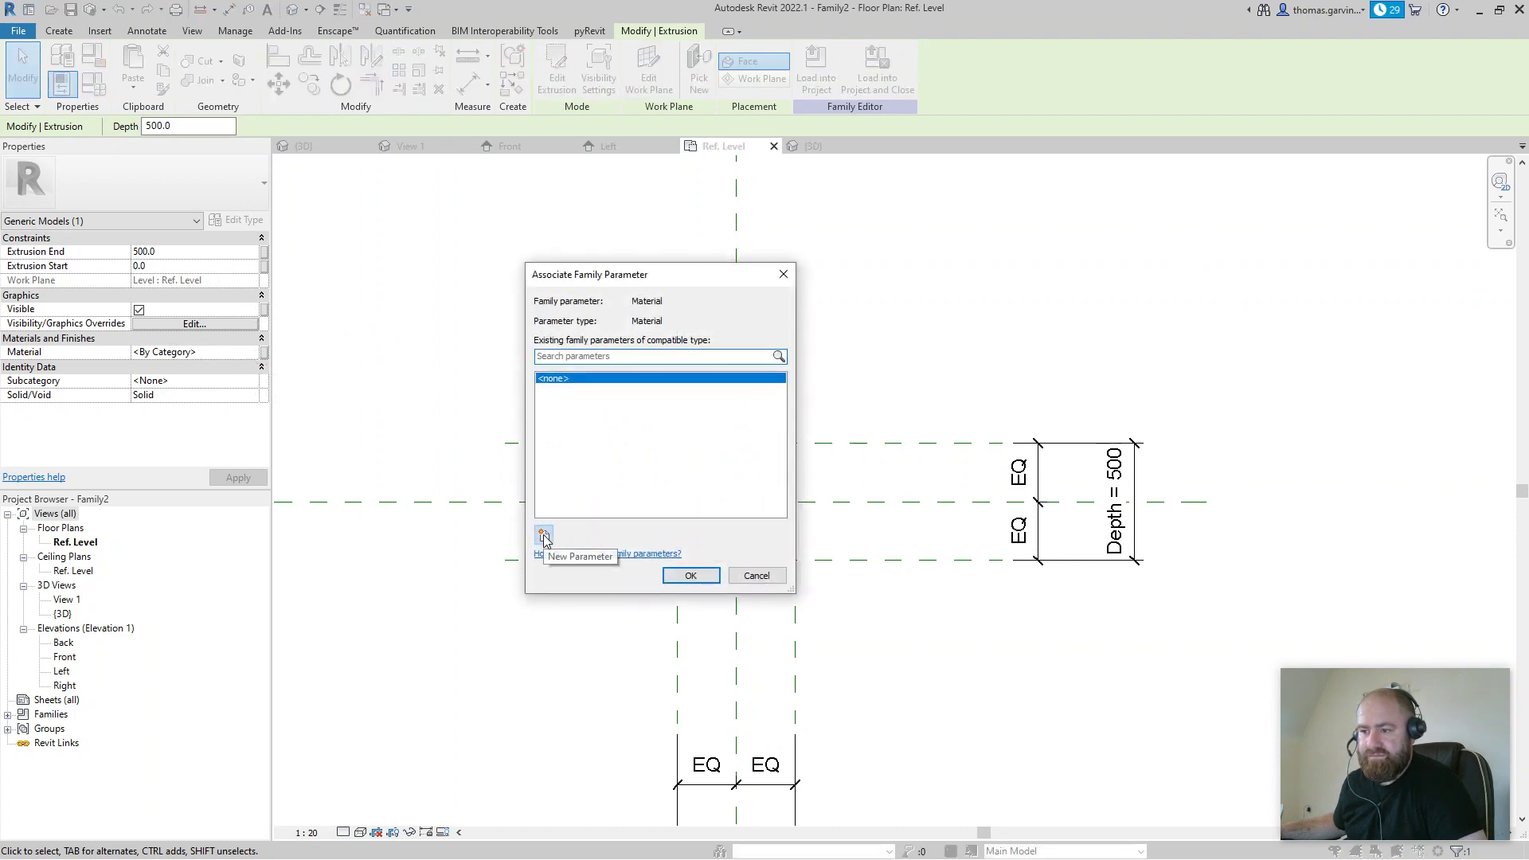
click(544, 536)
text(Ma)
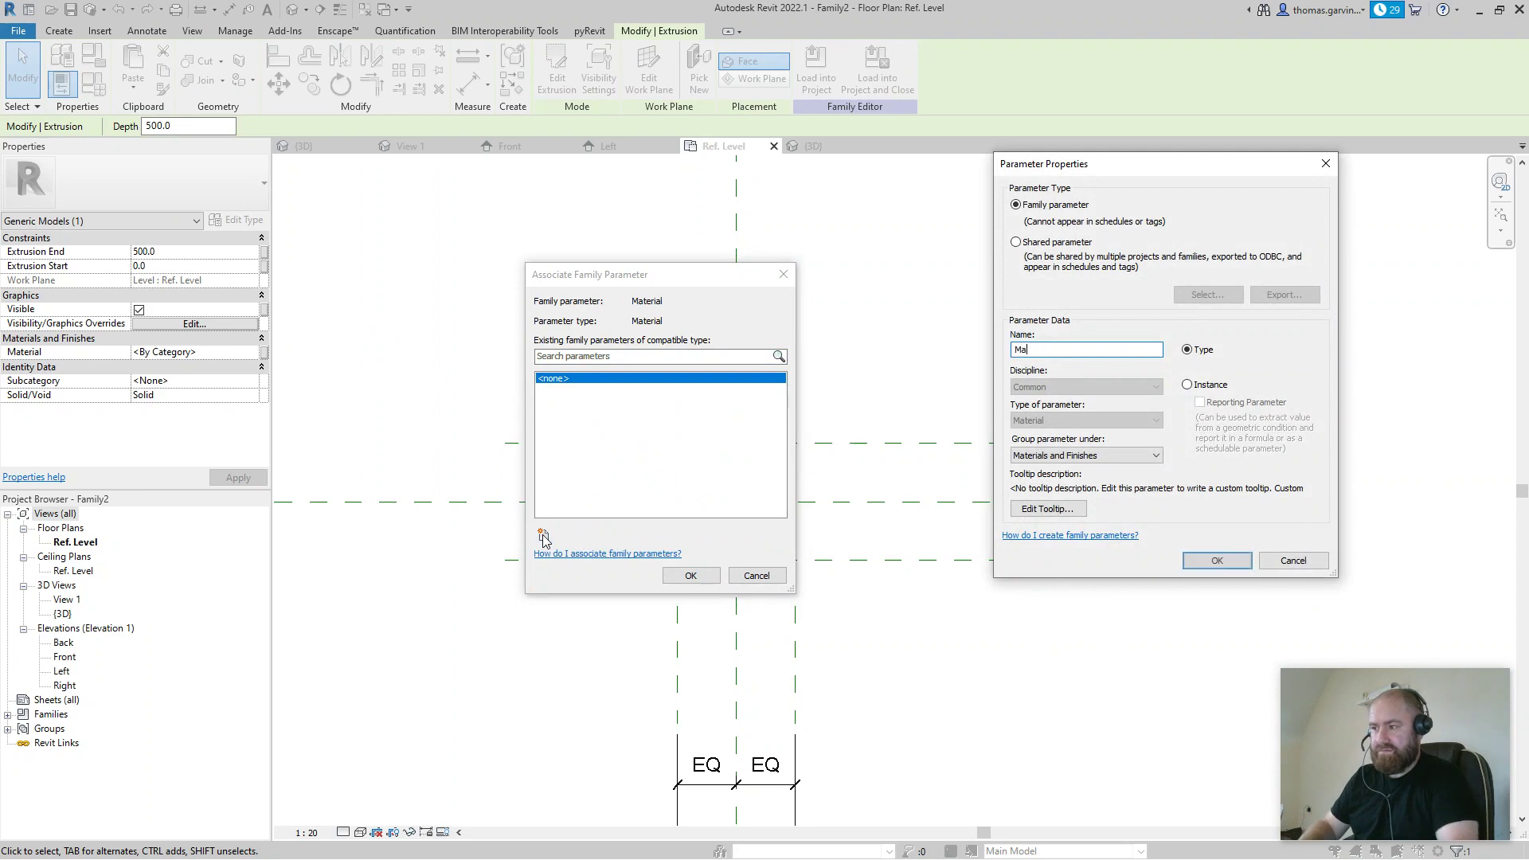
text(terial)
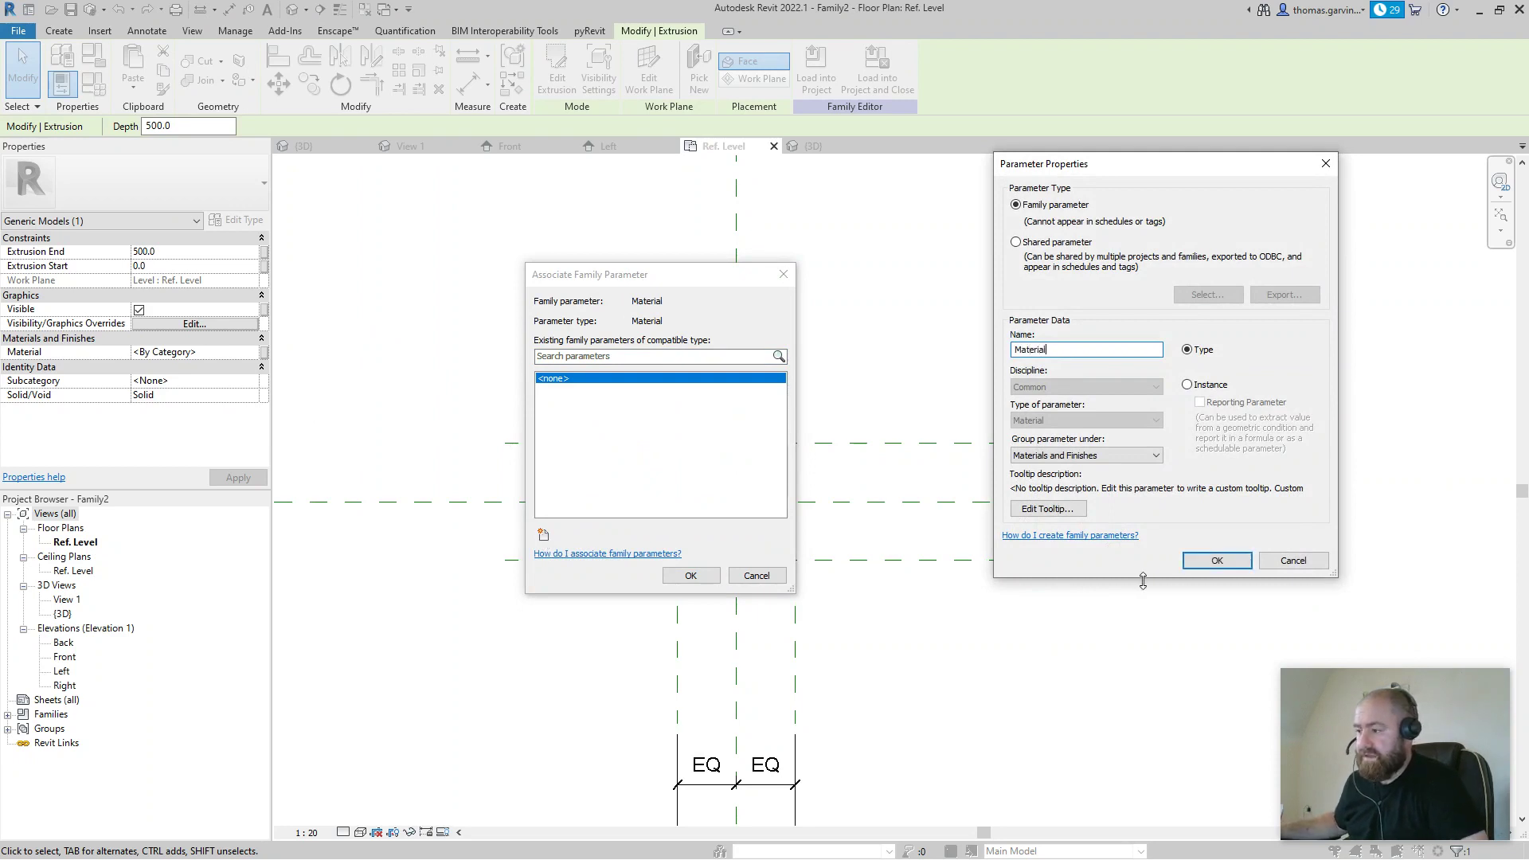
click(1217, 560)
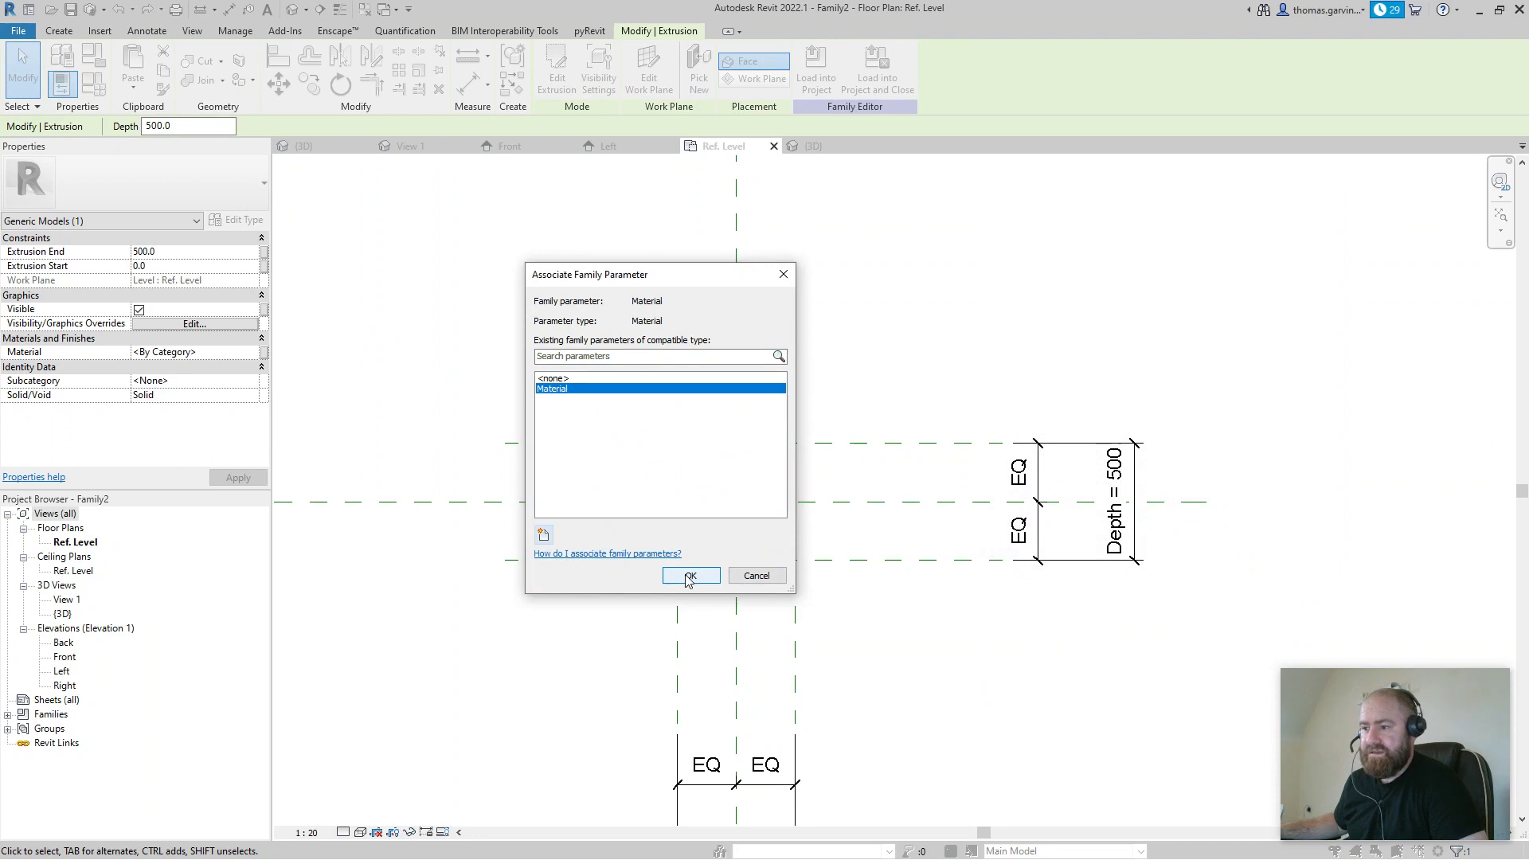
click(690, 576)
Step: Save the family as Box in the Families folder inside the Revit folder
click(17, 30)
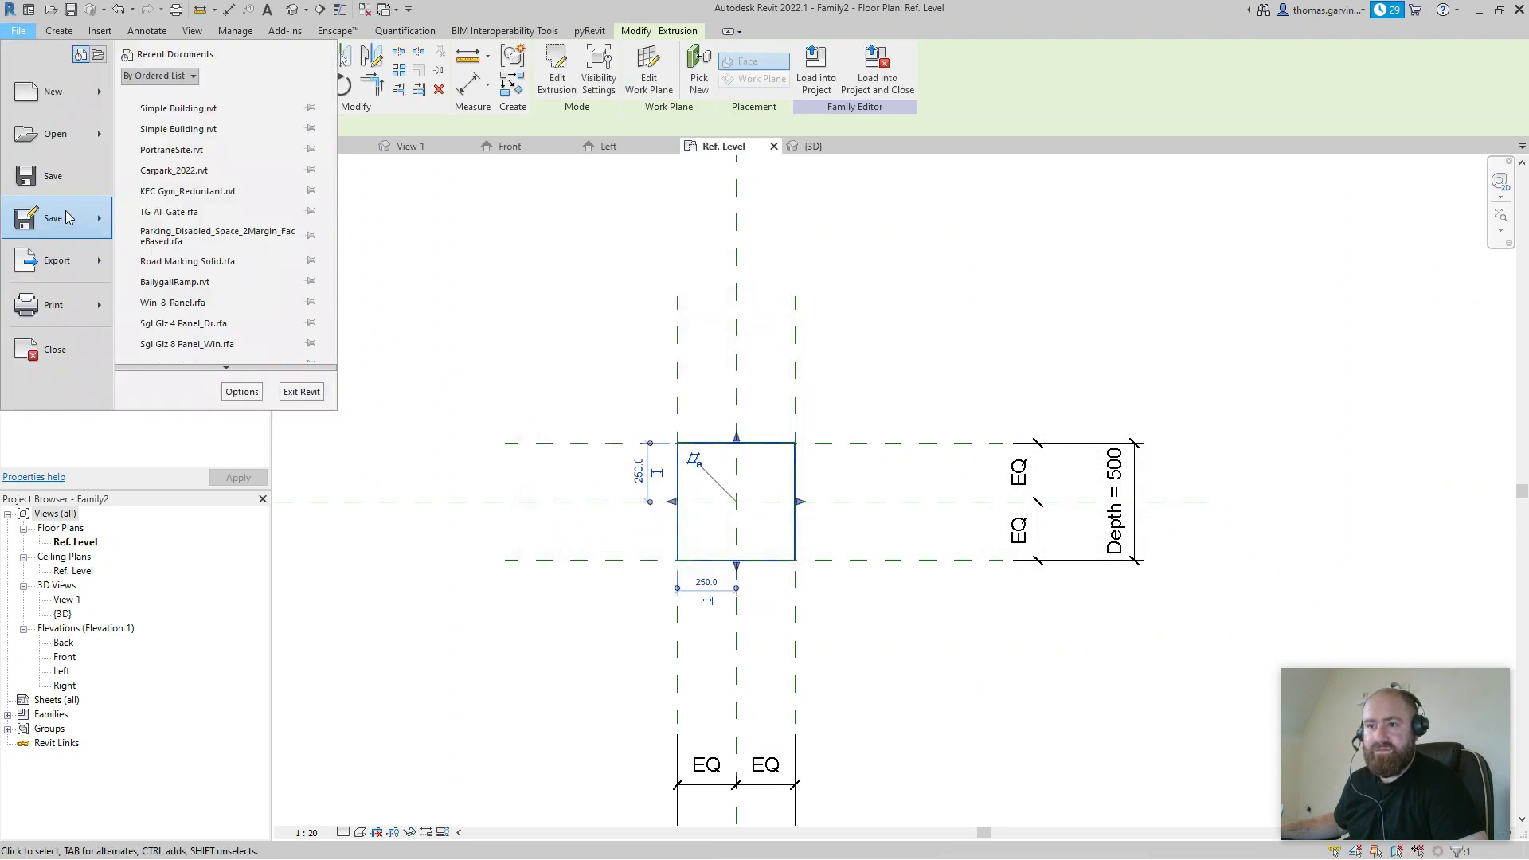
mouse_move(67, 223)
click(183, 209)
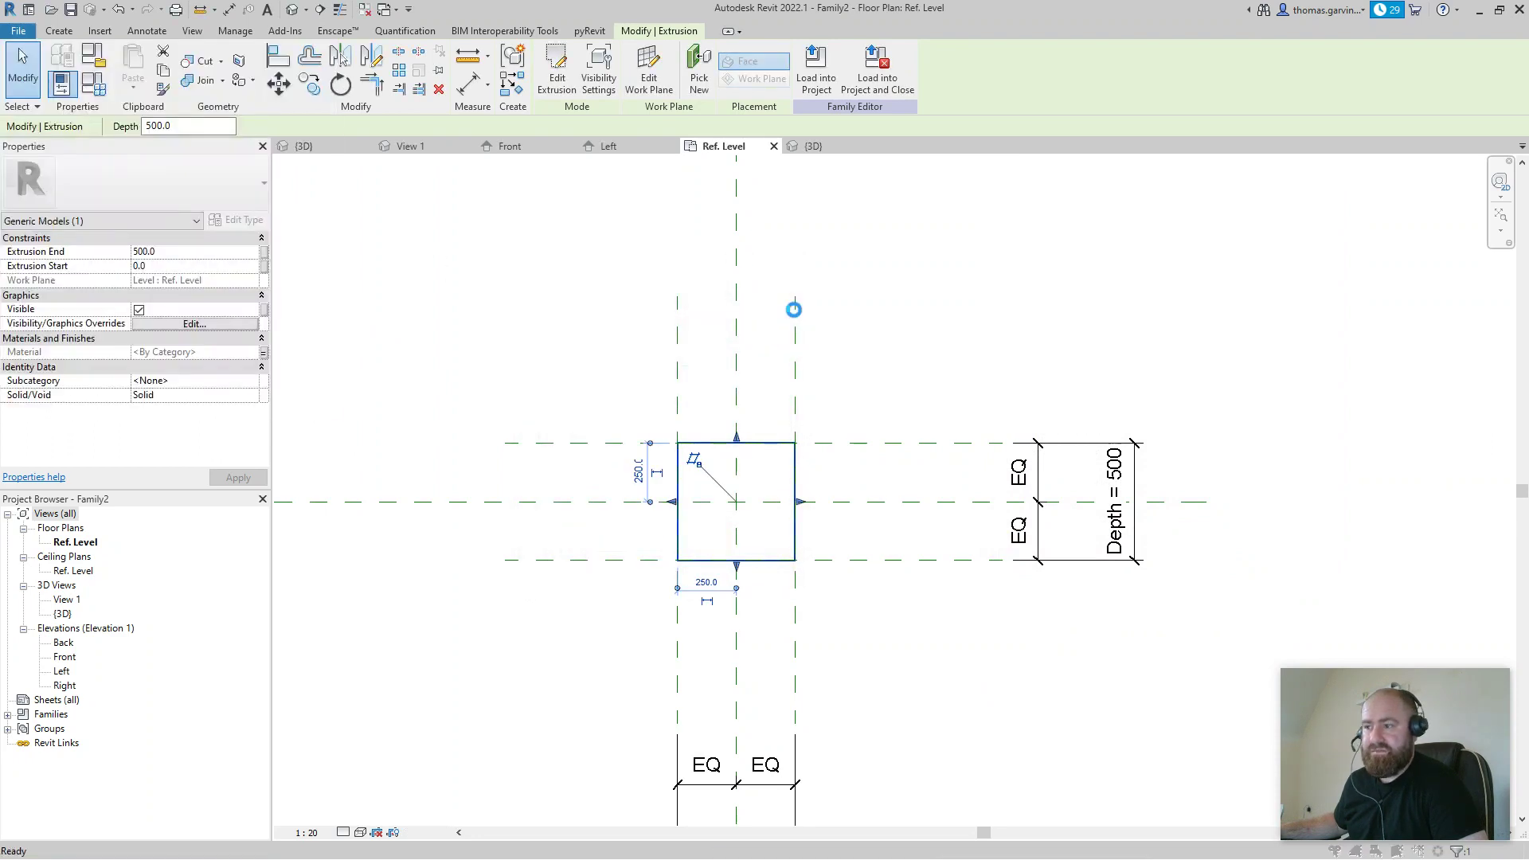
click(751, 279)
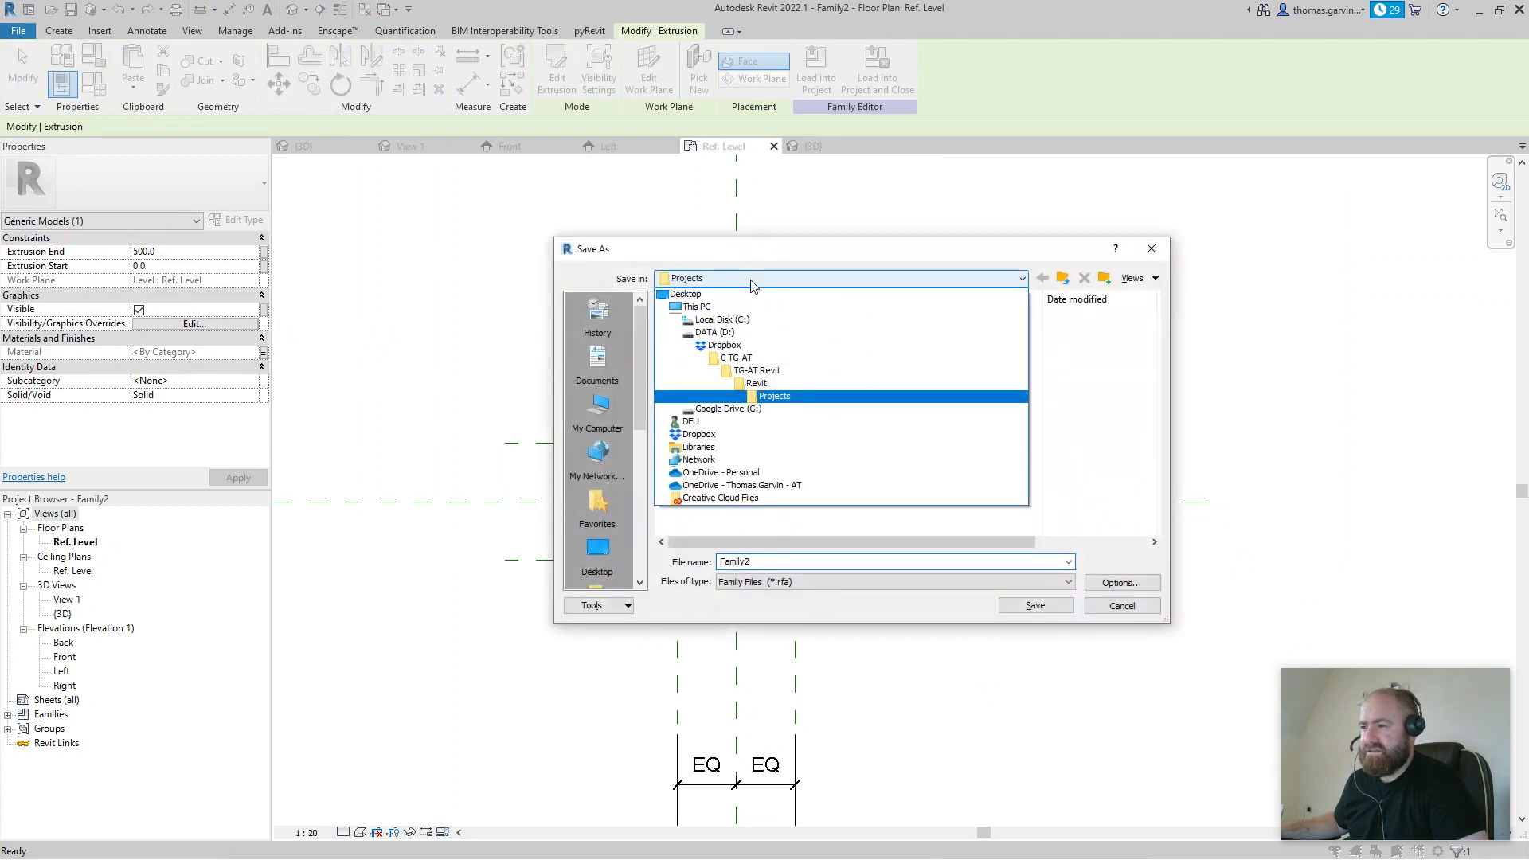
click(816, 385)
double_click(709, 314)
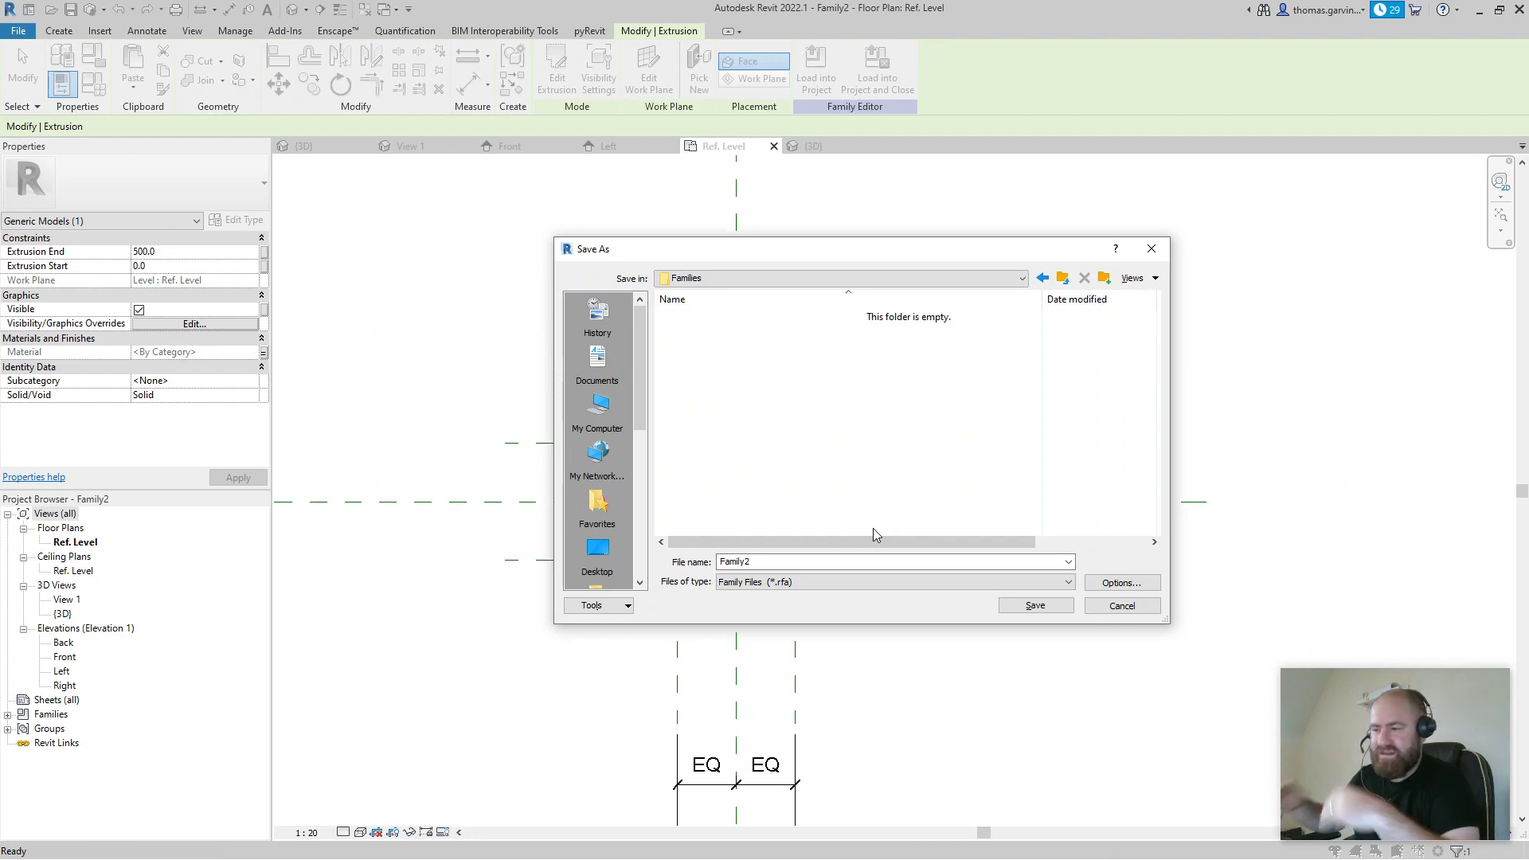
double_click(820, 562)
text(Box)
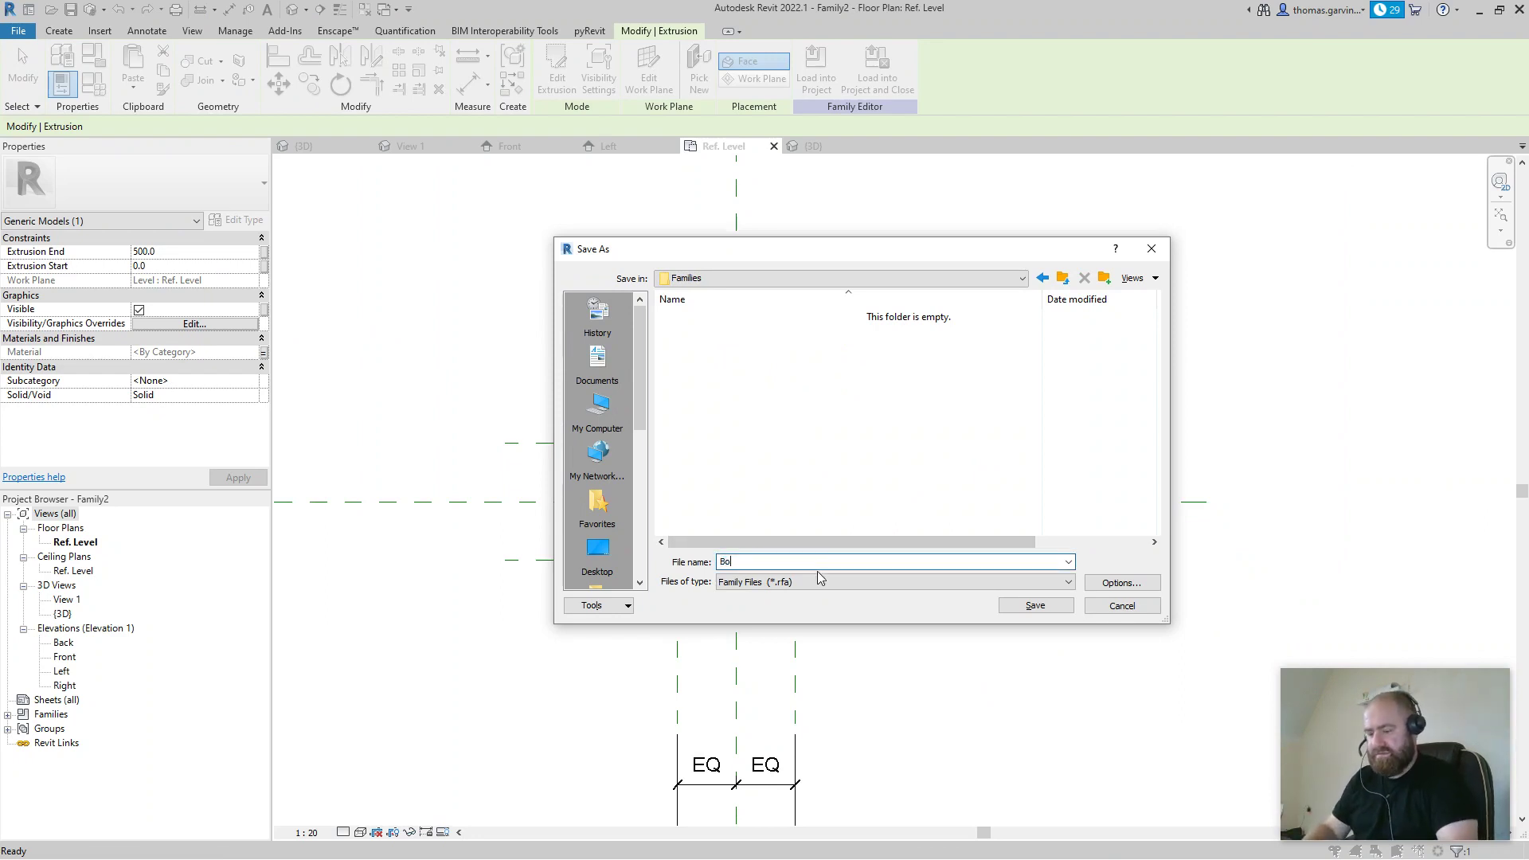
click(1037, 607)
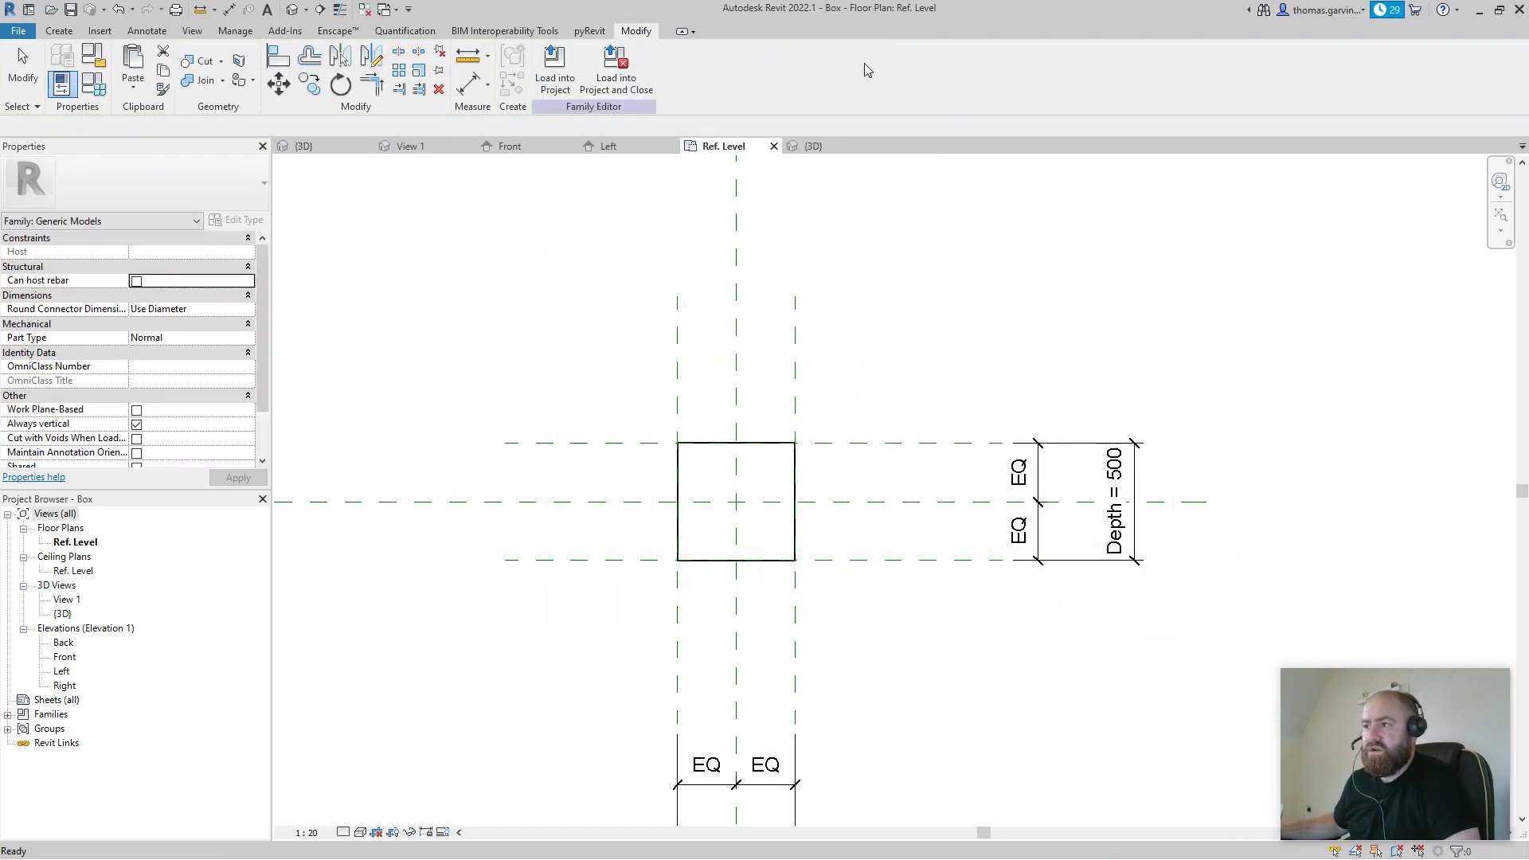
Step: Load the family into the Simple Building project, closing the family, and place one Box on the ground floor slab outside the inner wall corner
click(610, 70)
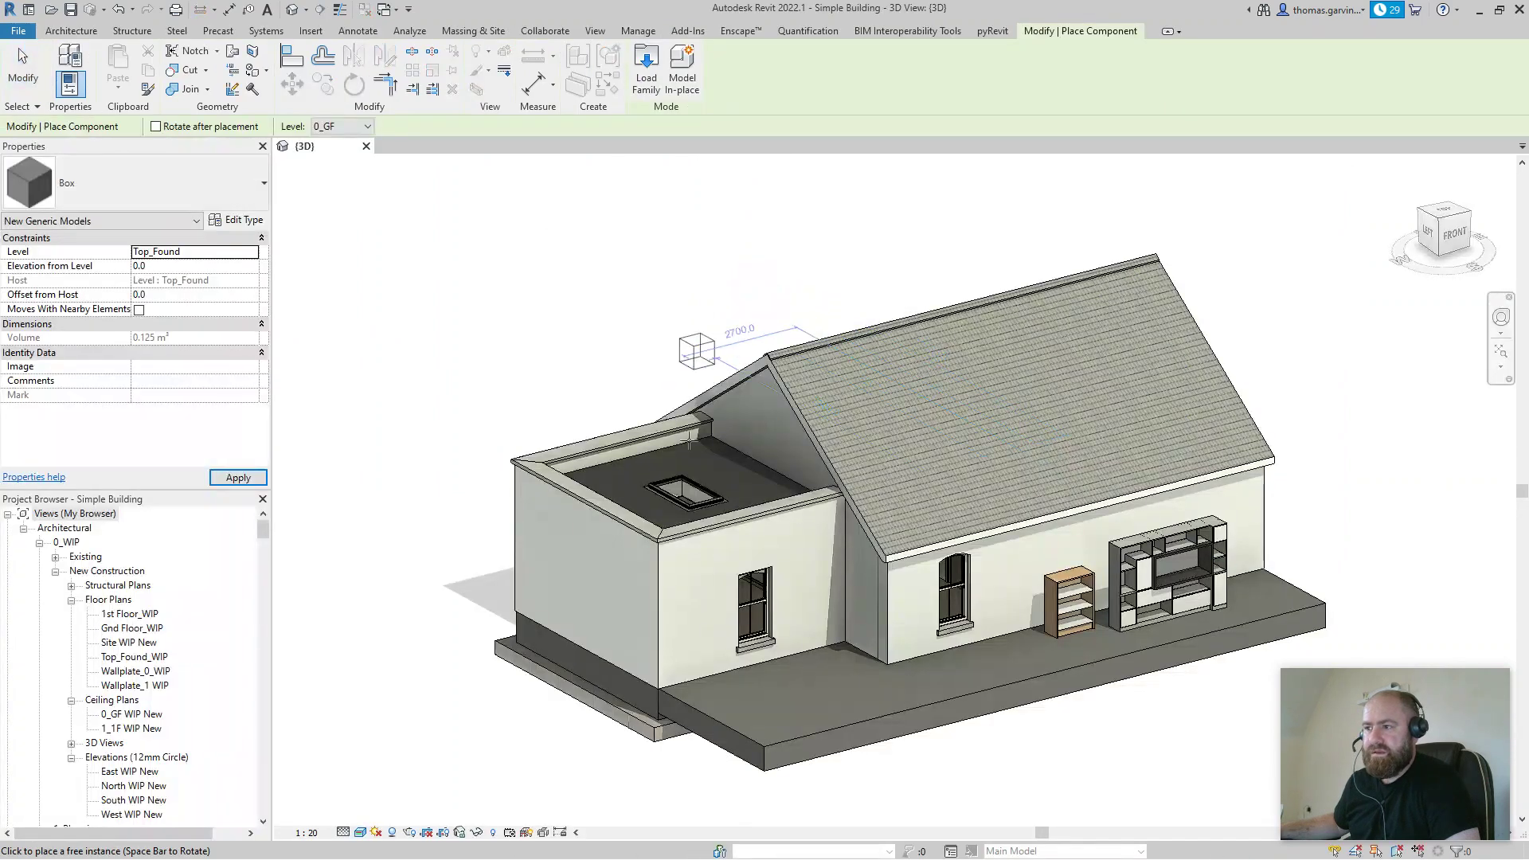
scroll(840, 689, up, 4)
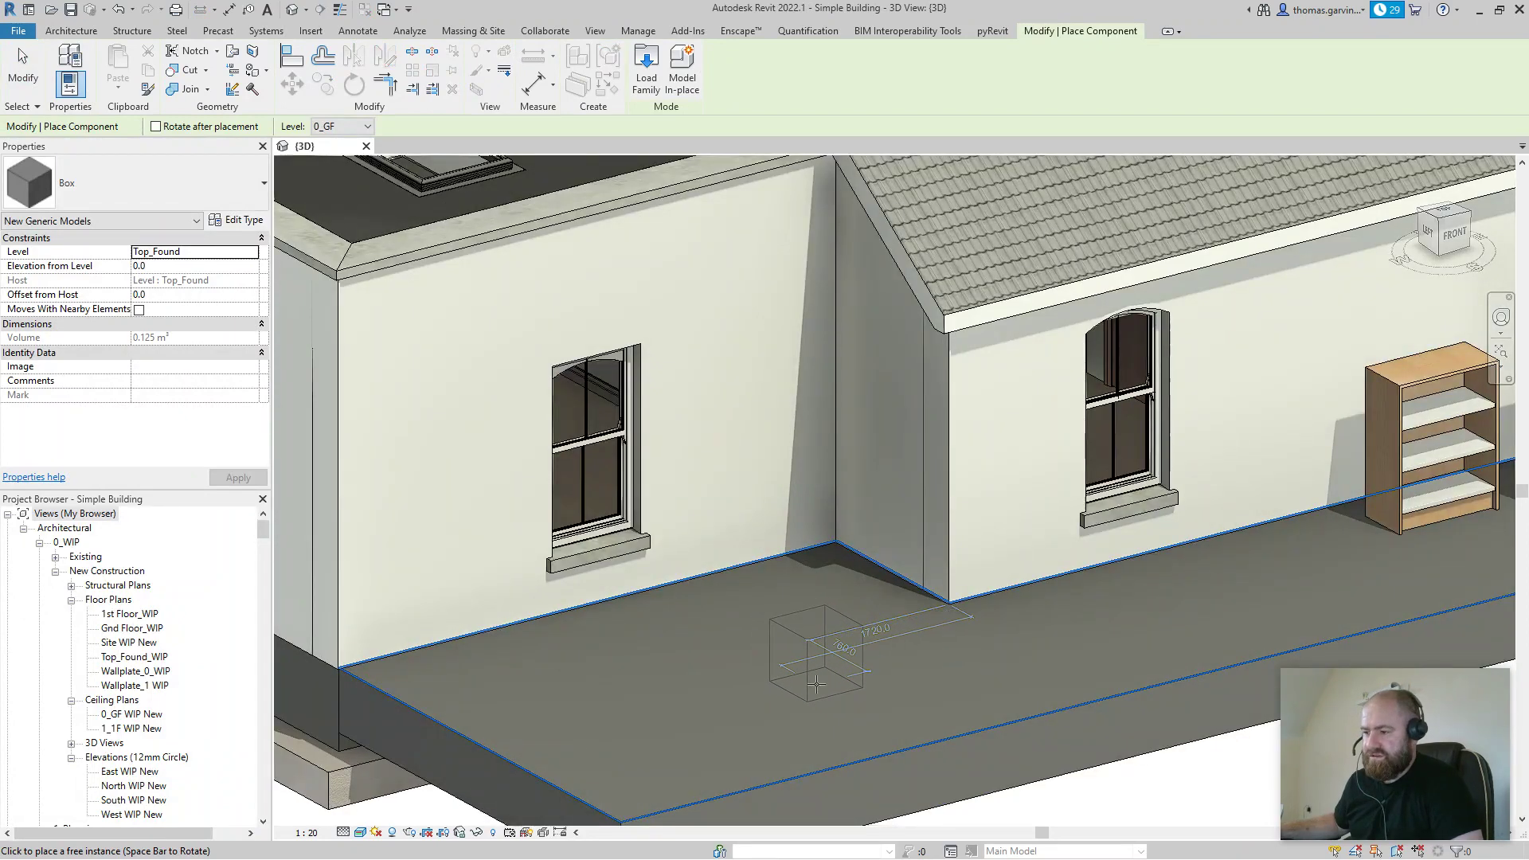
click(816, 684)
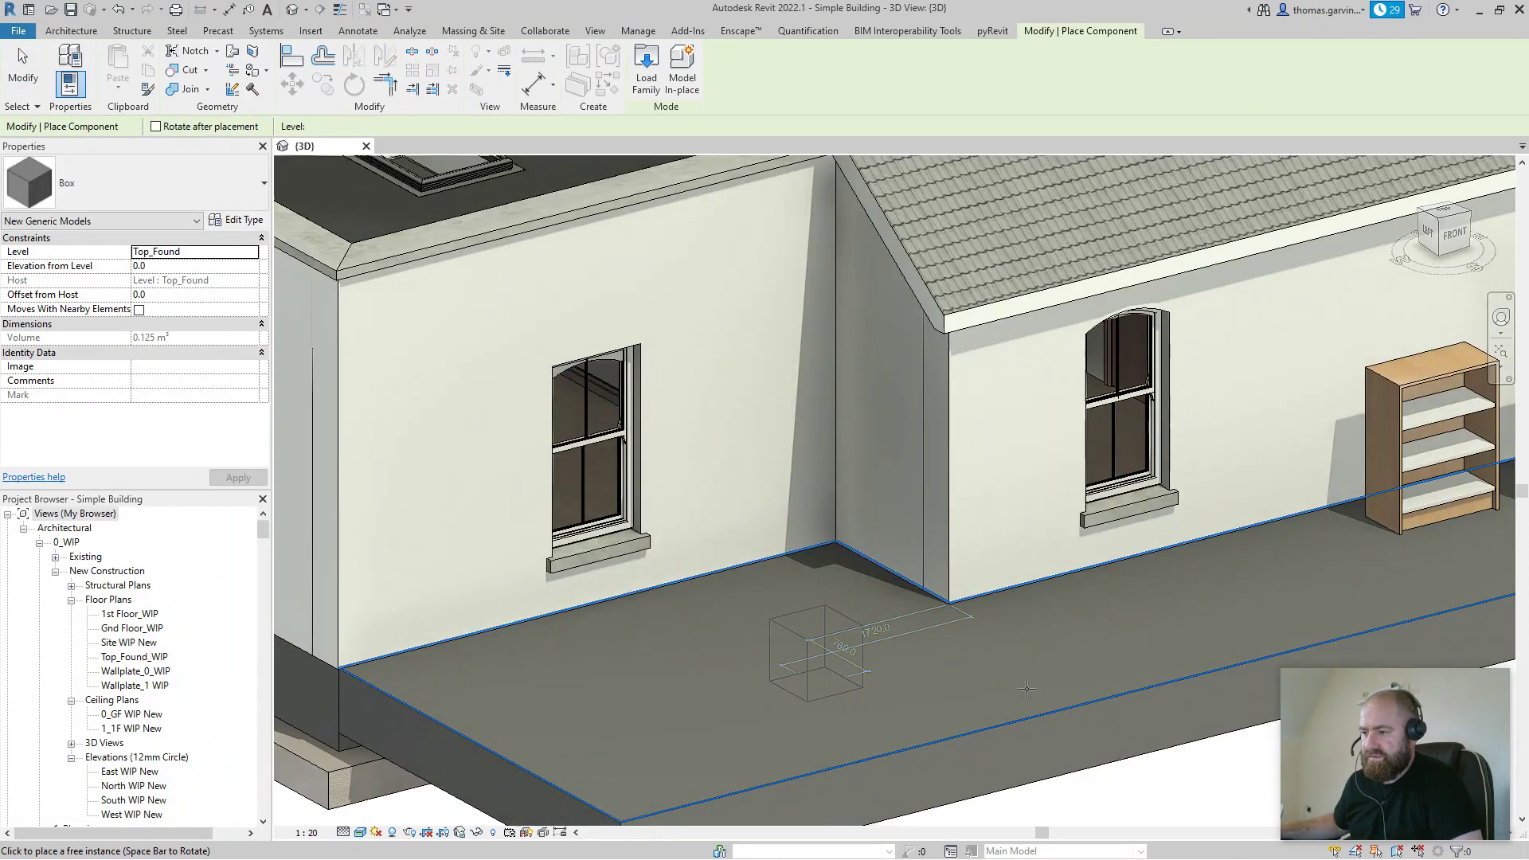
key(Escape)
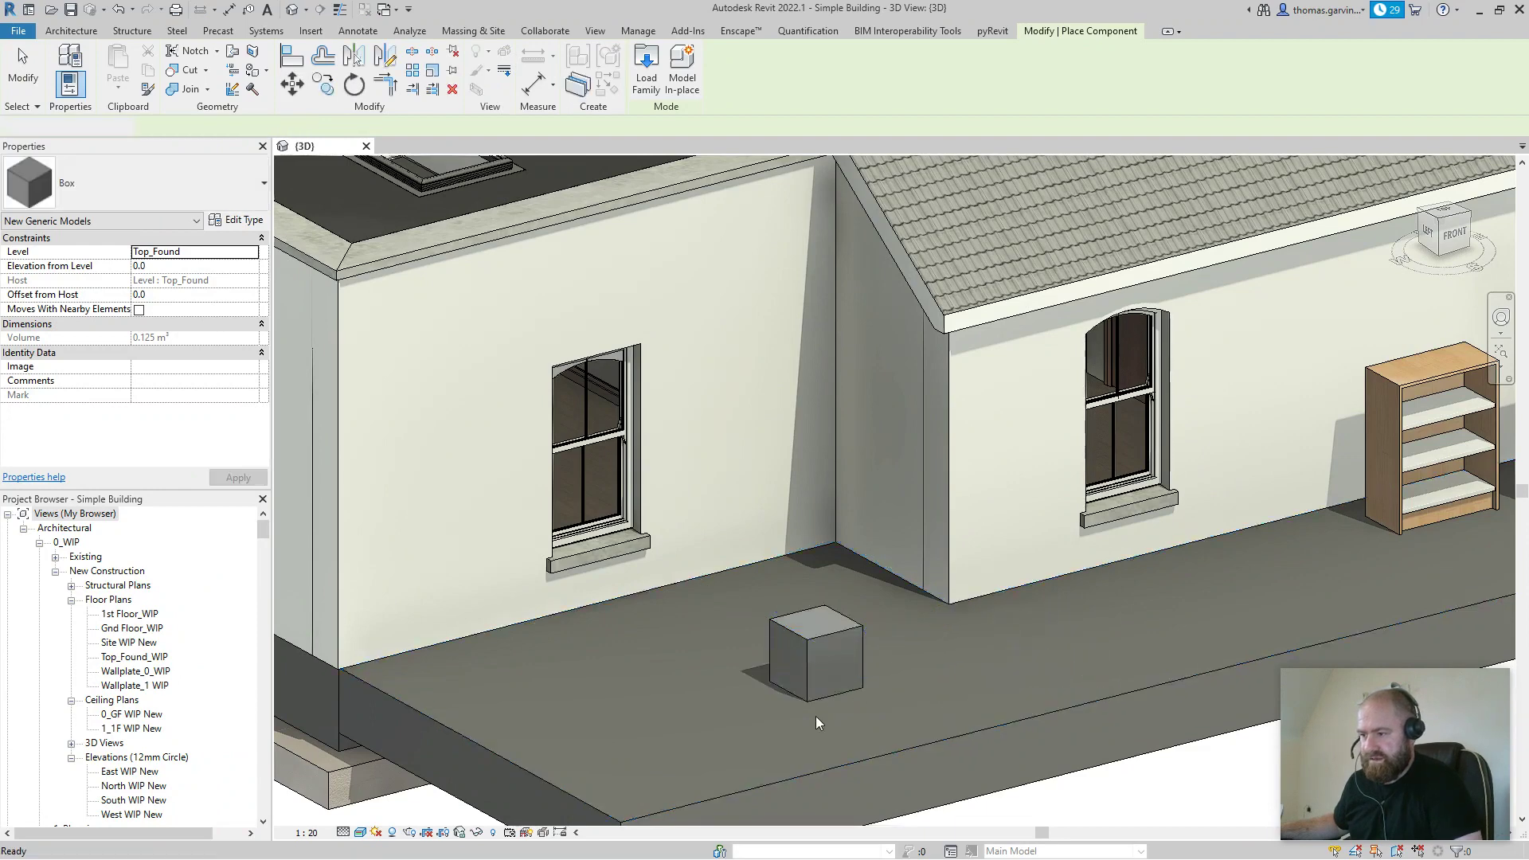
Step: Set the placed box's Elevation from Level to 500
scroll(815, 715, up, 4)
click(799, 566)
middle_drag(1015, 700, 948, 582)
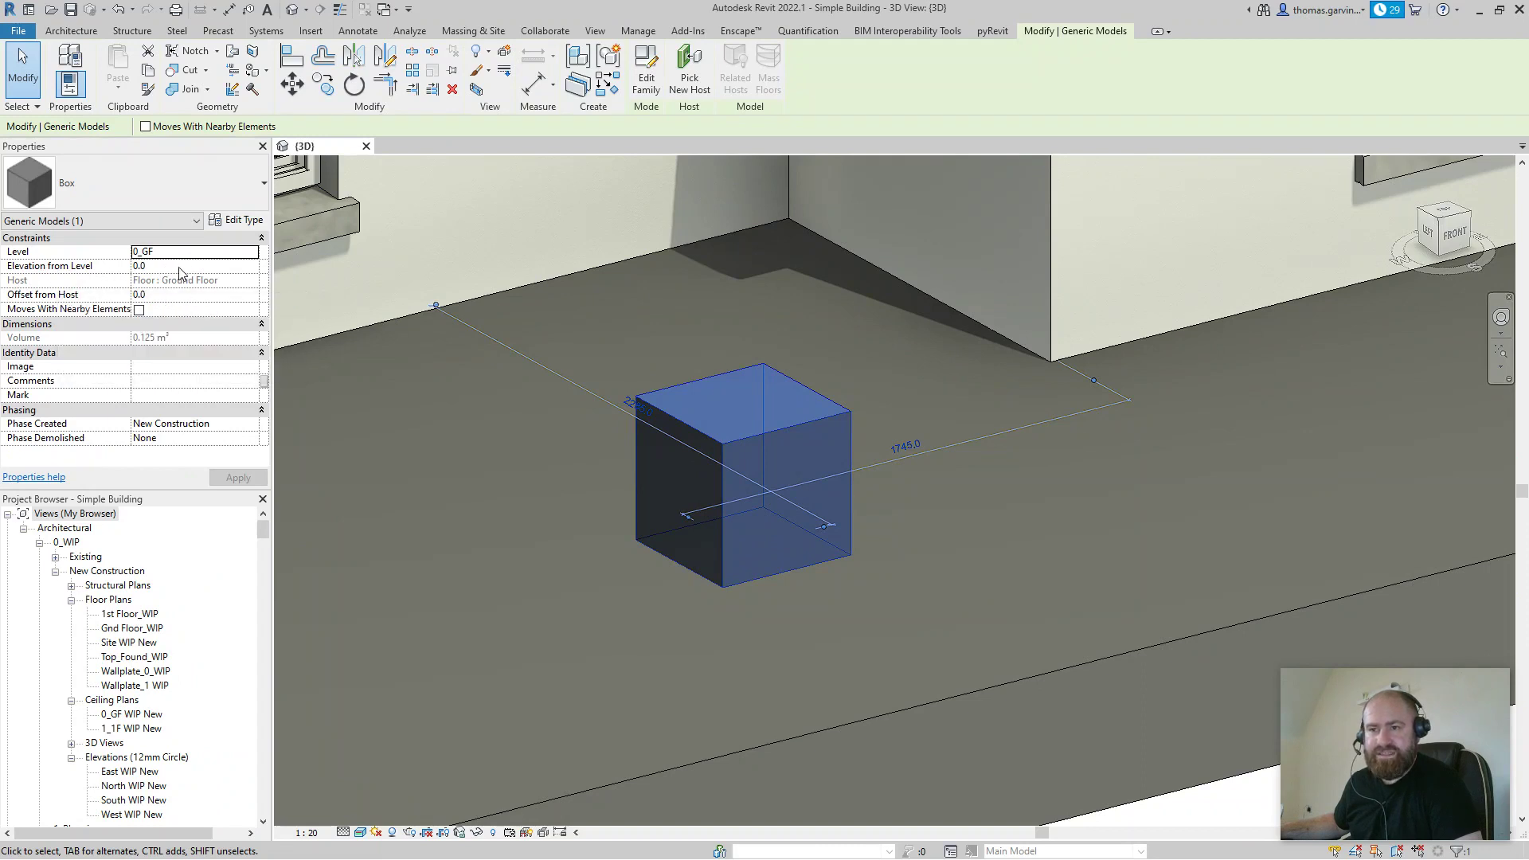
click(180, 268)
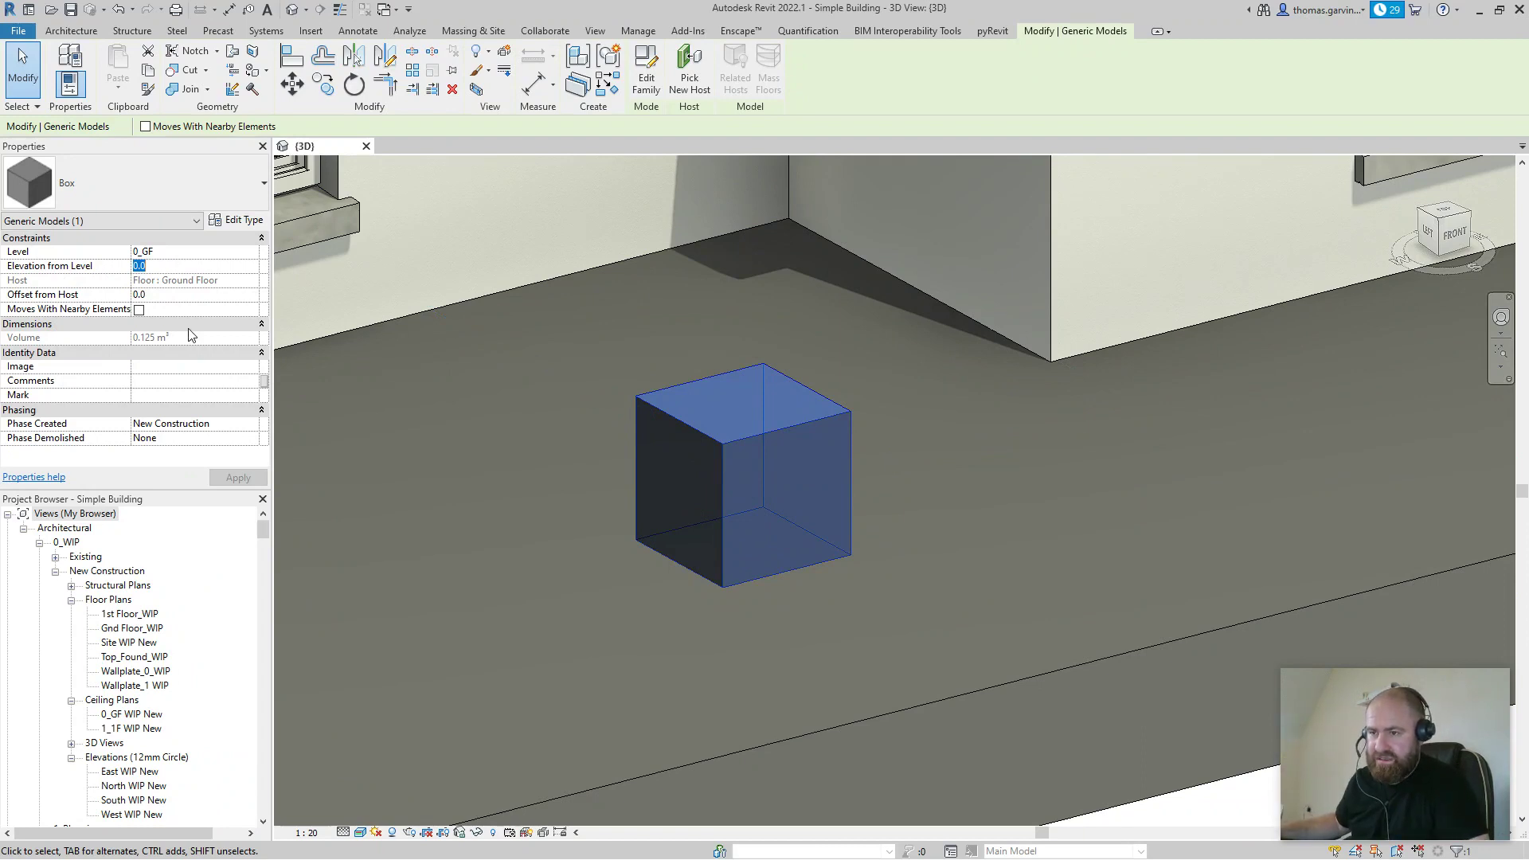
text(500)
key(Return)
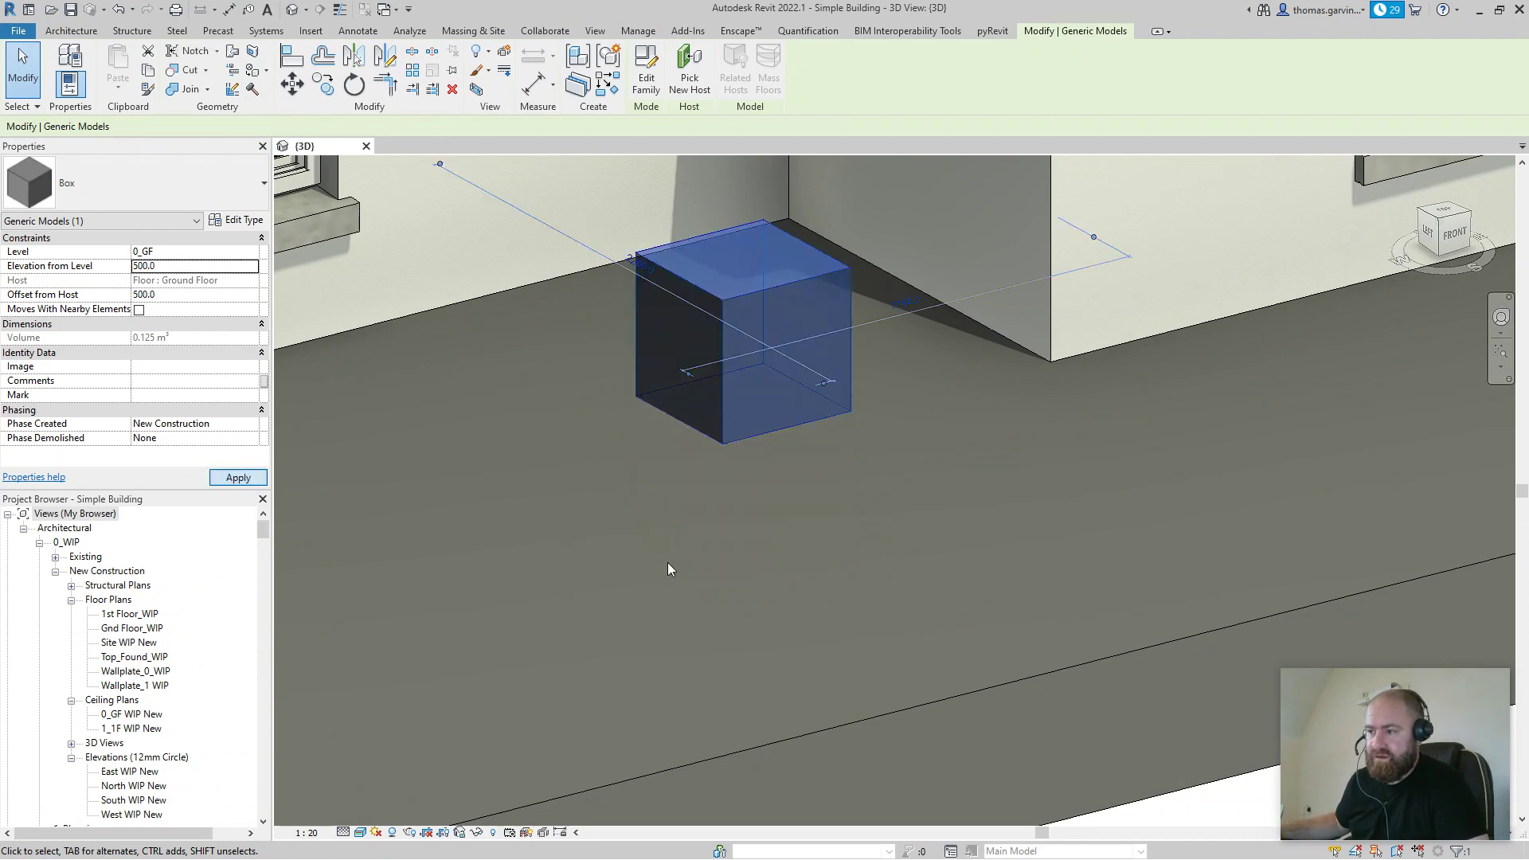
Step: Set the placed box's Elevation from Level back to 0
scroll(928, 617, down, 3)
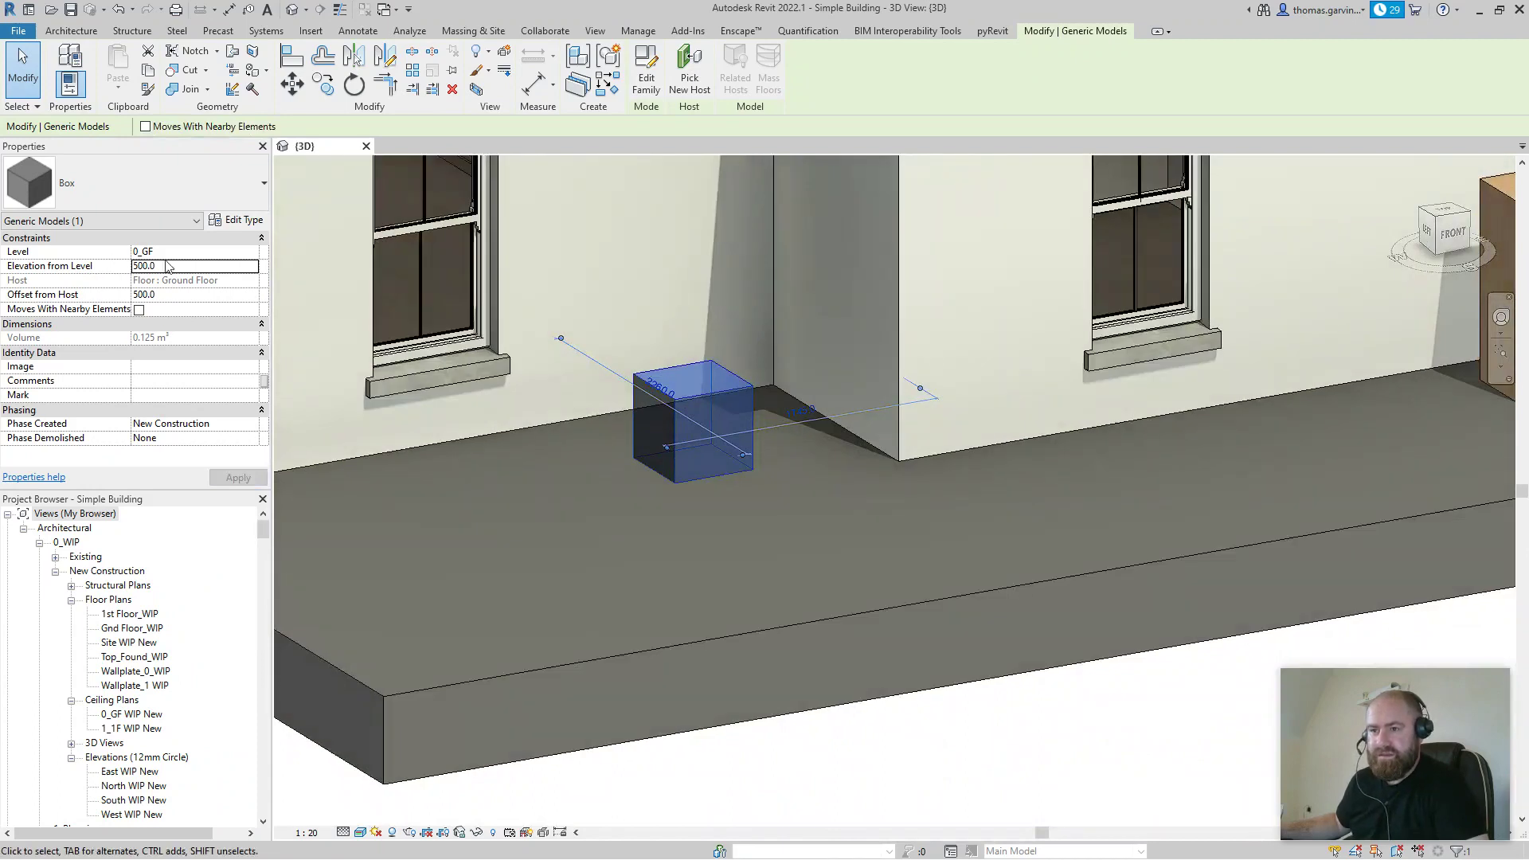
click(184, 264)
text(0)
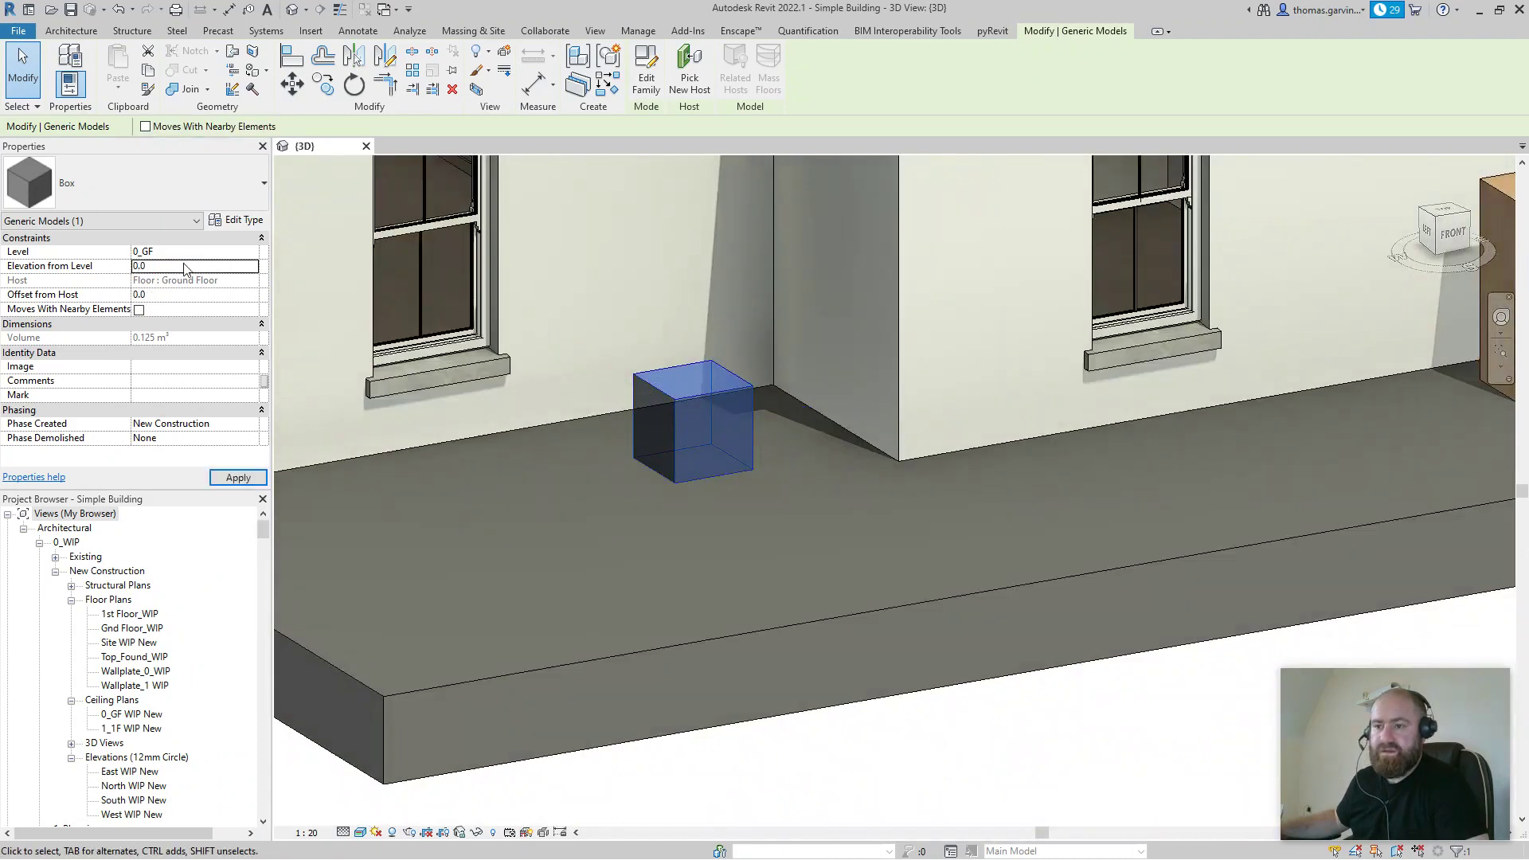
click(237, 477)
click(238, 478)
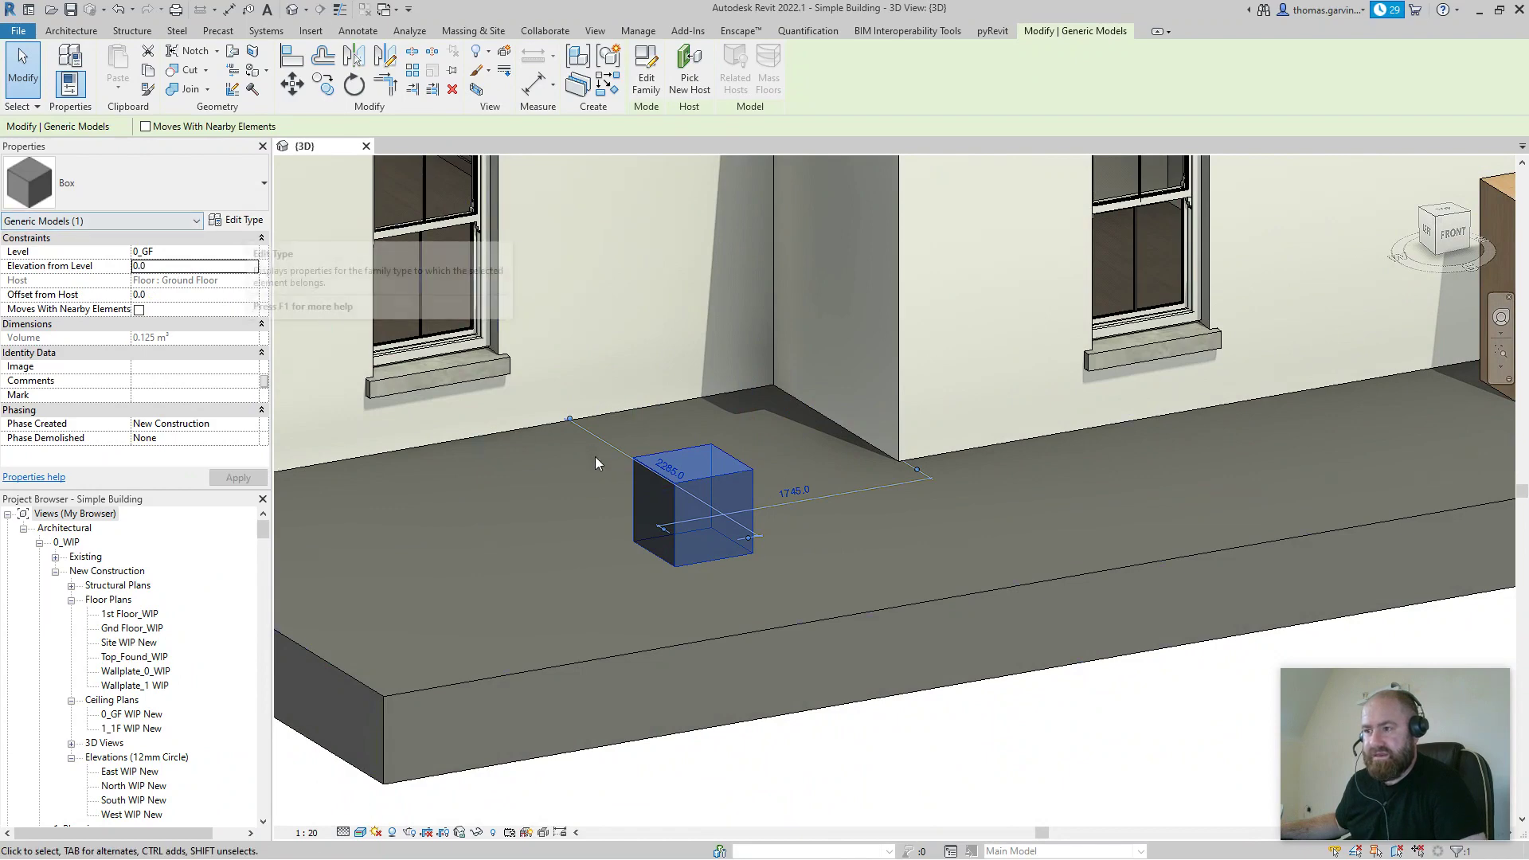
Step: Assign the material ARCAT - Metal - Brass, Polished to the Material parameter in the placed box's type properties
click(728, 583)
shift+middle_drag(727, 583, 794, 686)
scroll(719, 529, up, 2)
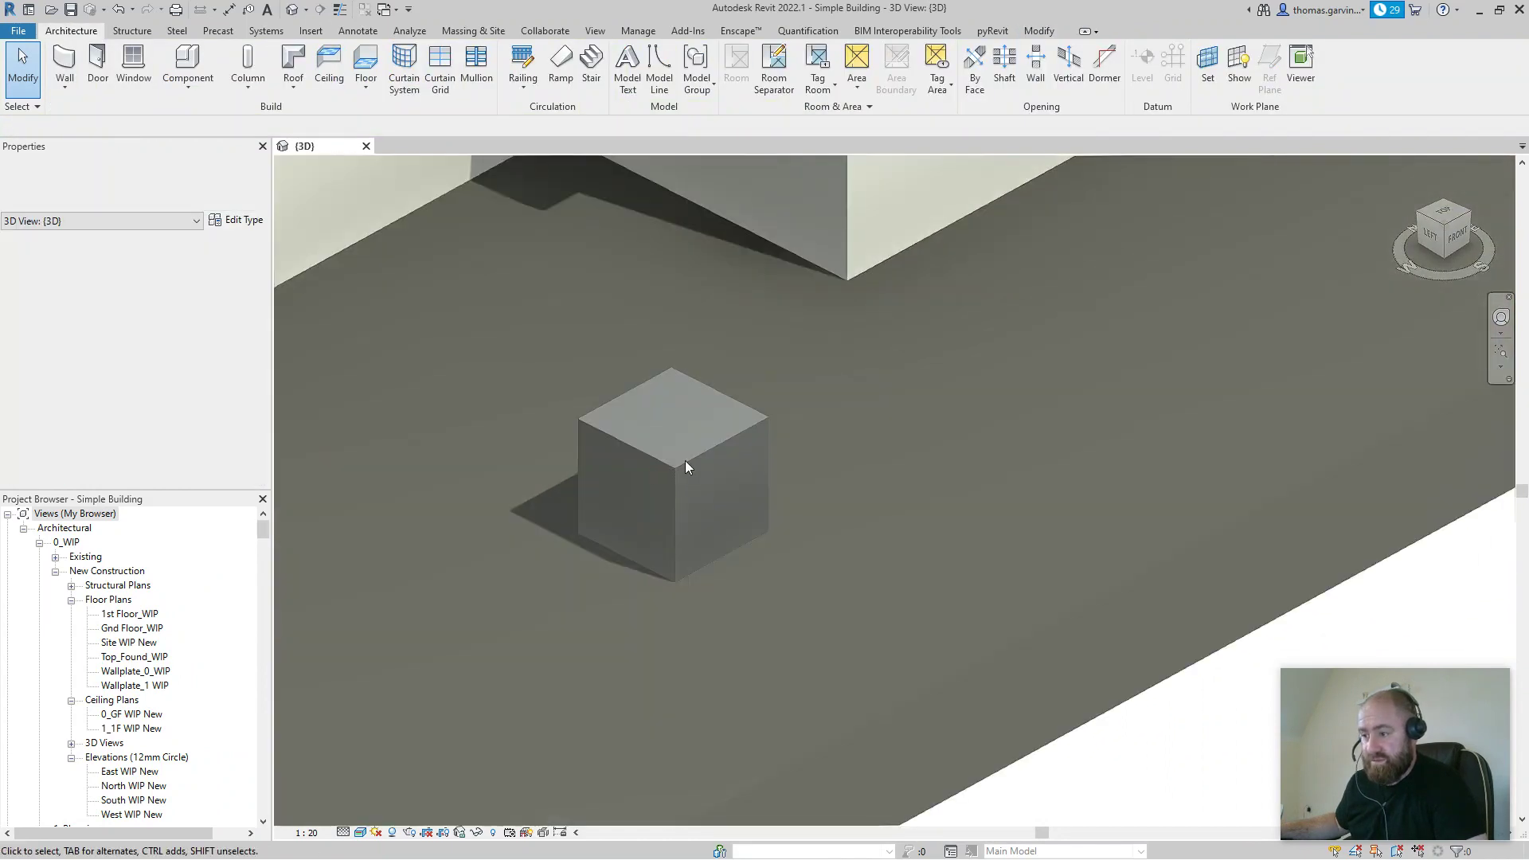
scroll(685, 460, up, 1)
click(661, 454)
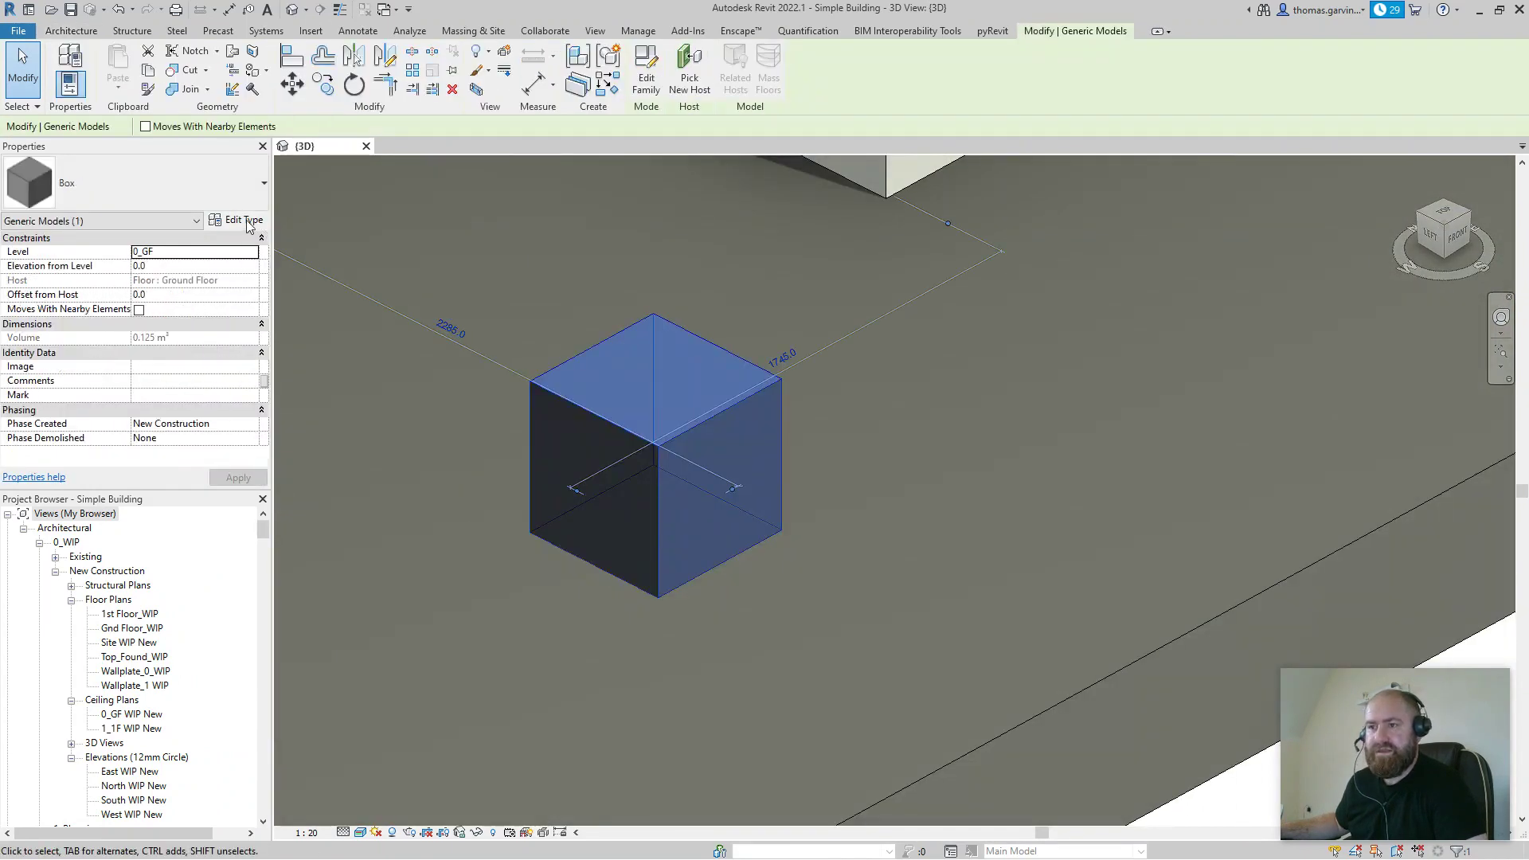
click(243, 221)
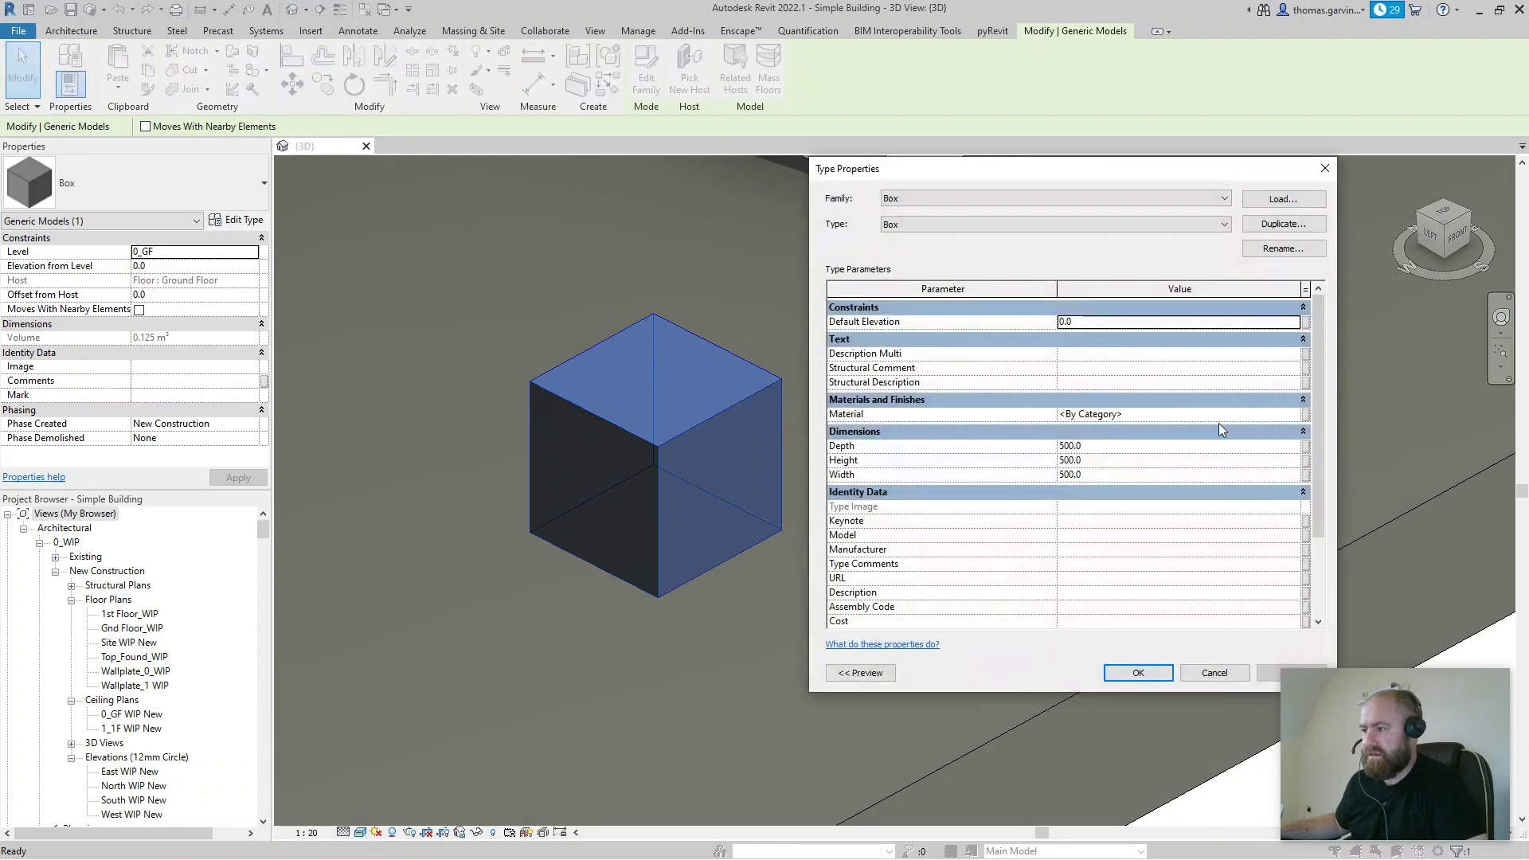
click(1271, 413)
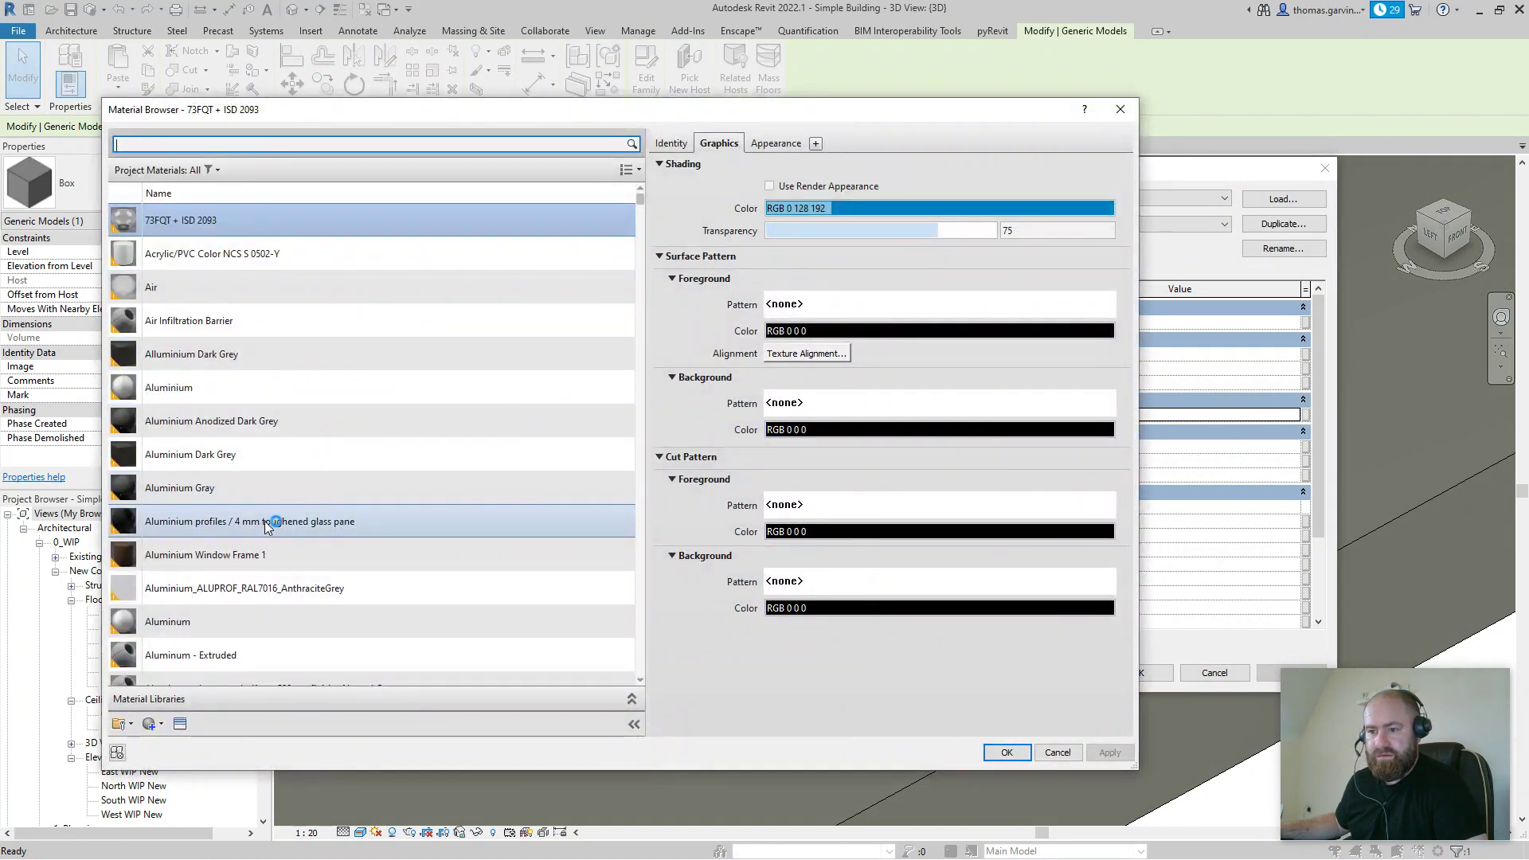
scroll(280, 536, down, 18)
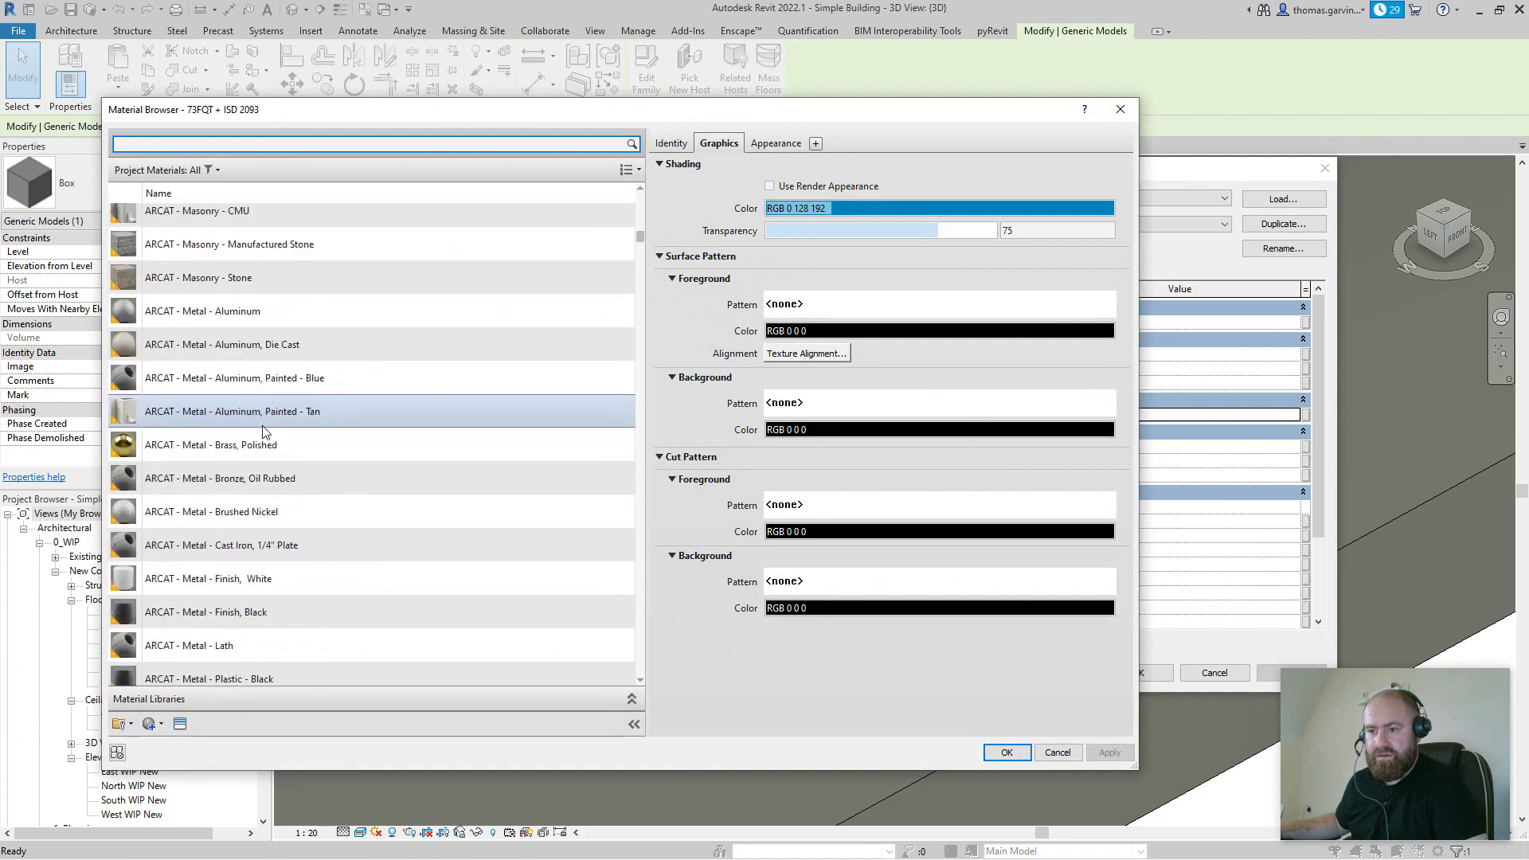
scroll(261, 429, up, 3)
click(237, 446)
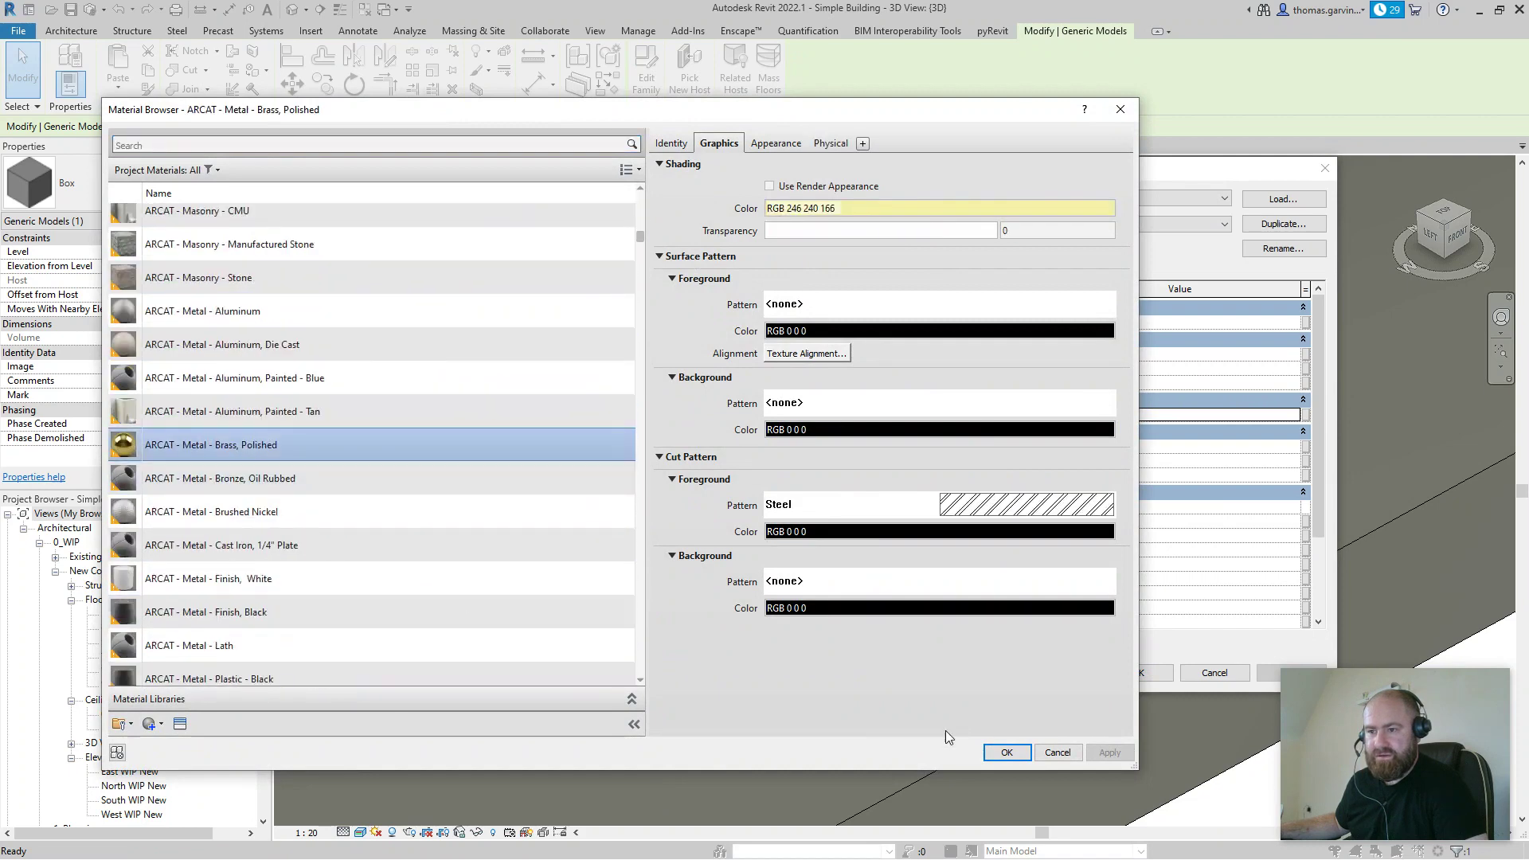
click(1006, 752)
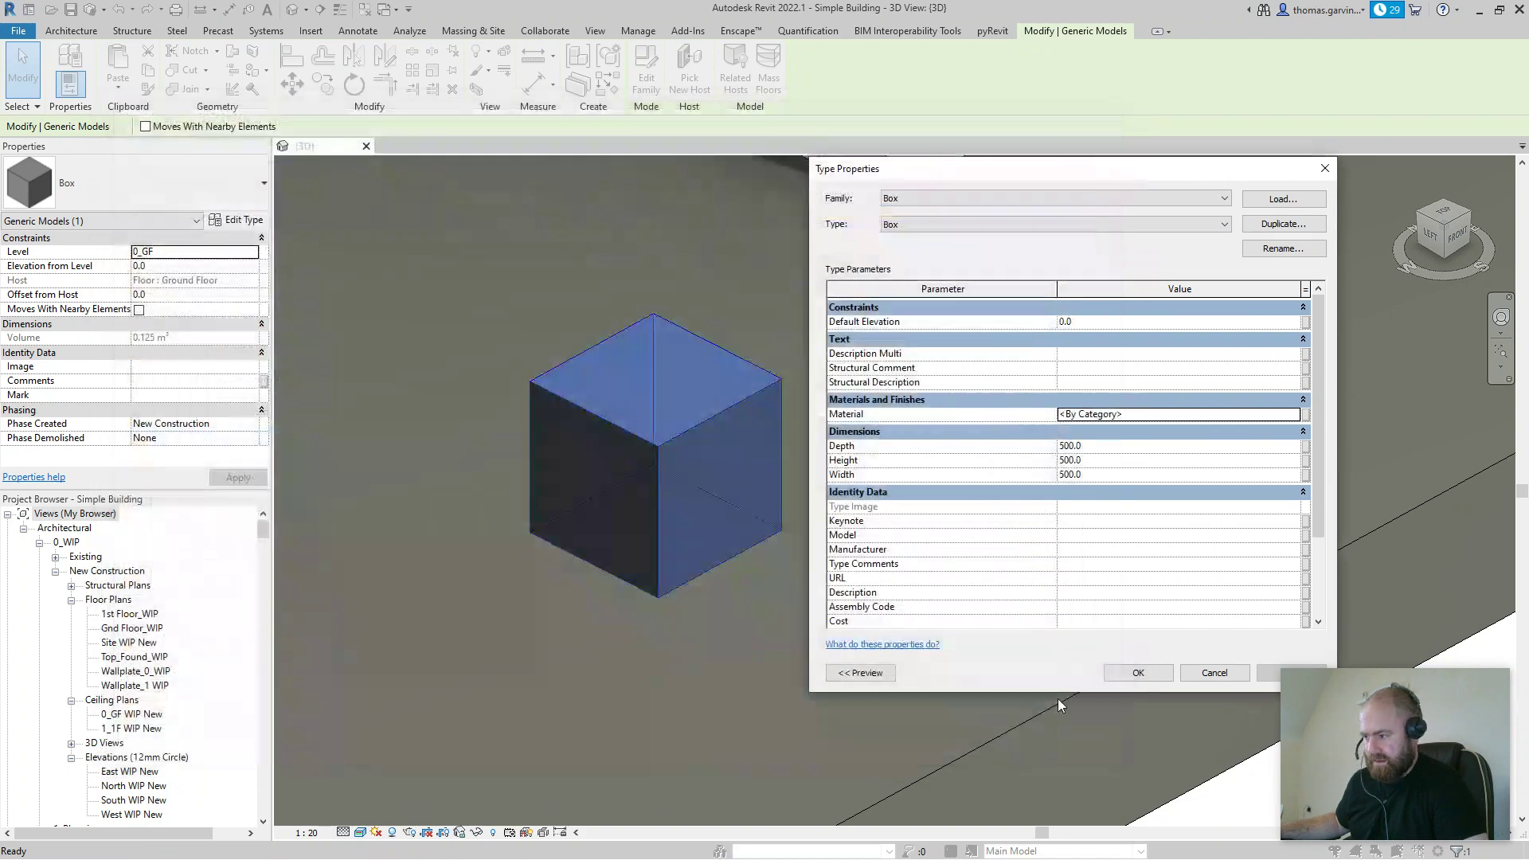
Step: Set the box type's Depth to 750, Height to 1500 and Width to 450, then inspect the resized box in 3D
click(1101, 463)
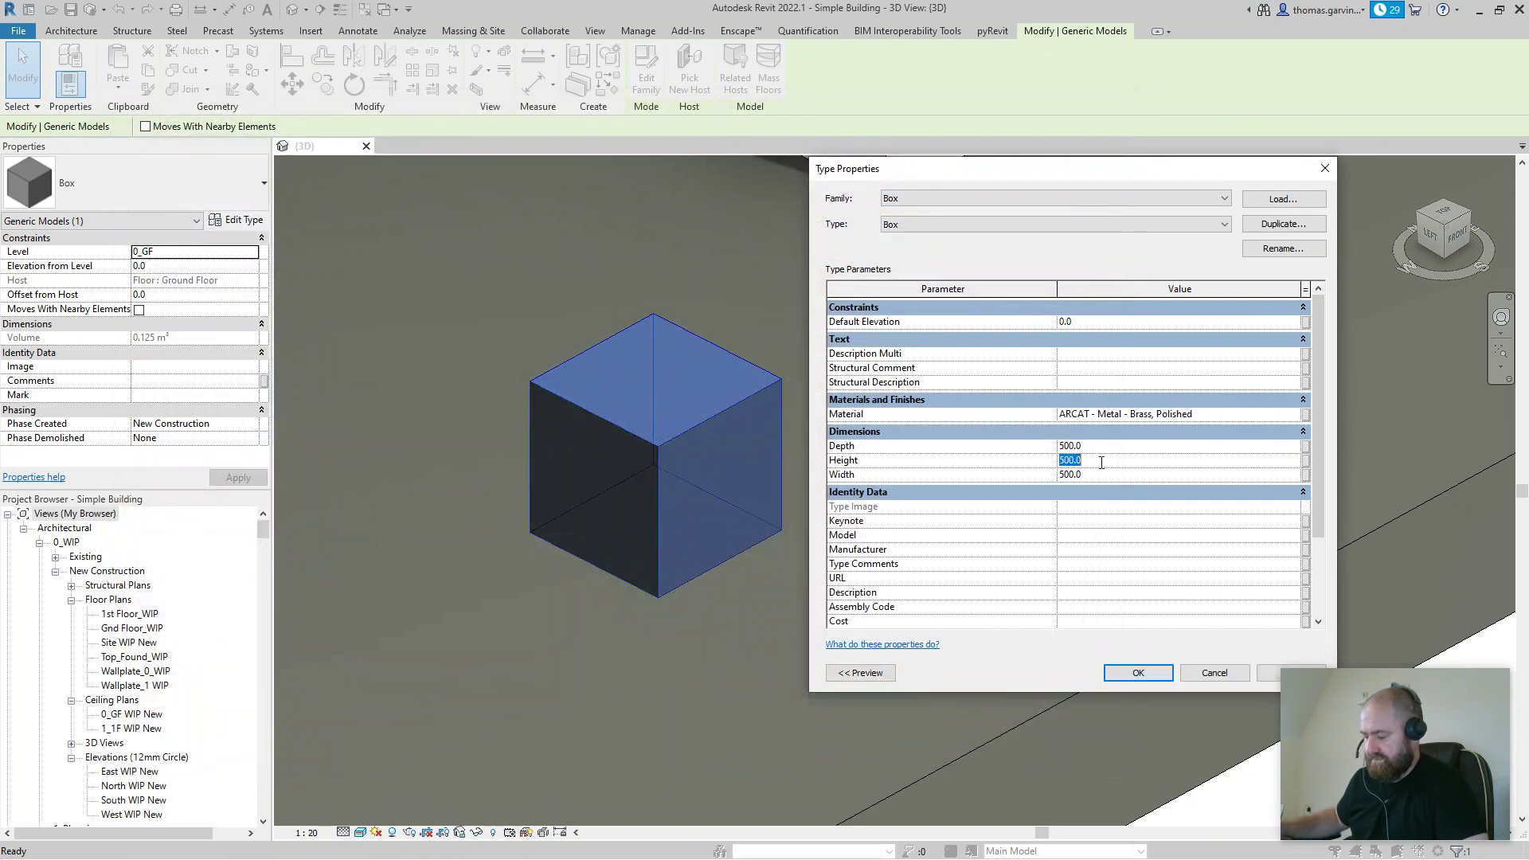
text(1)
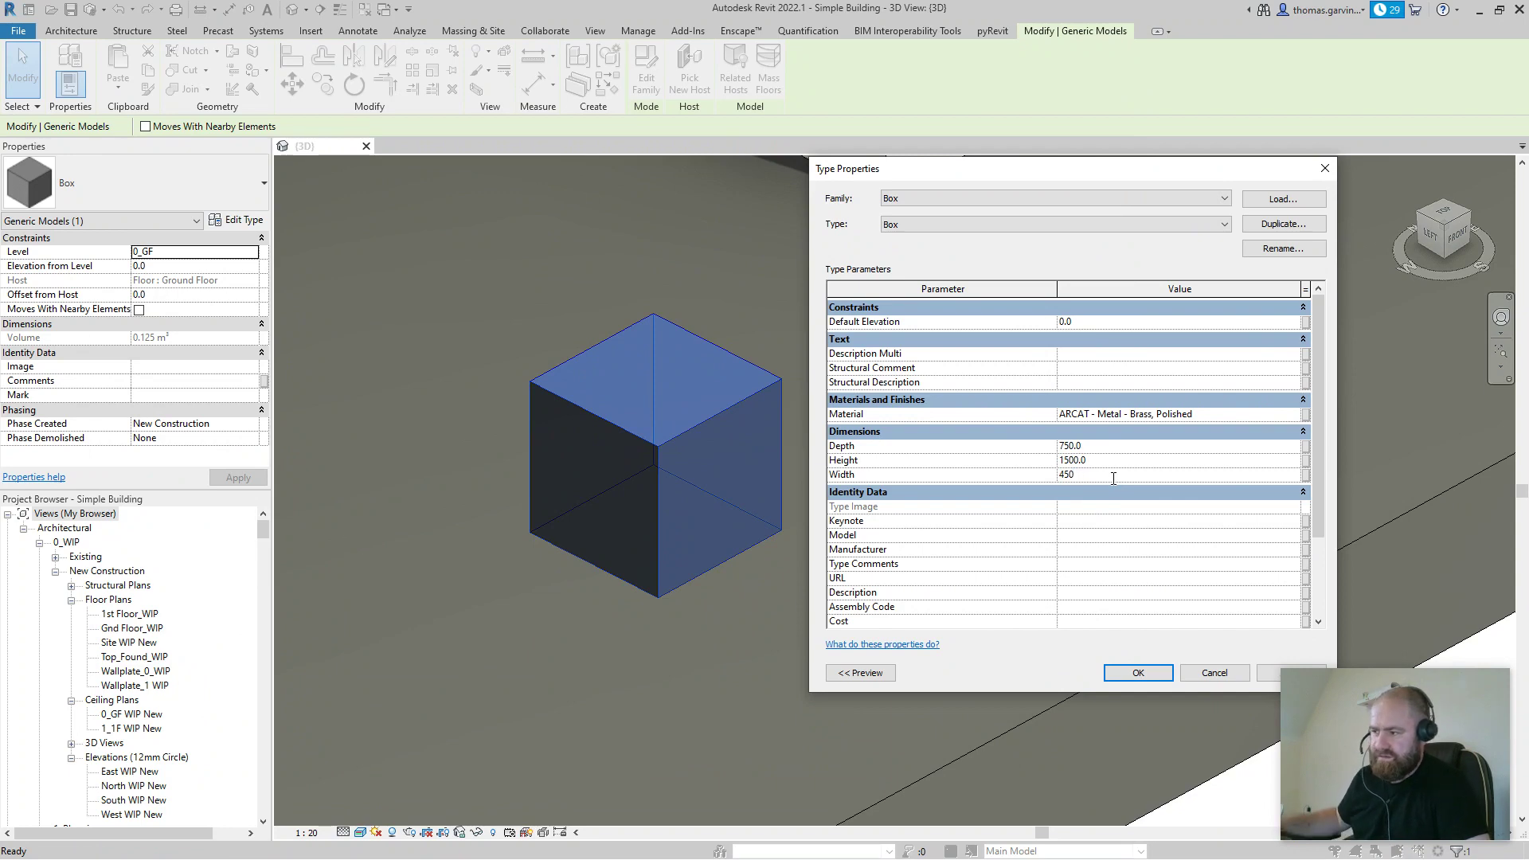
click(1136, 674)
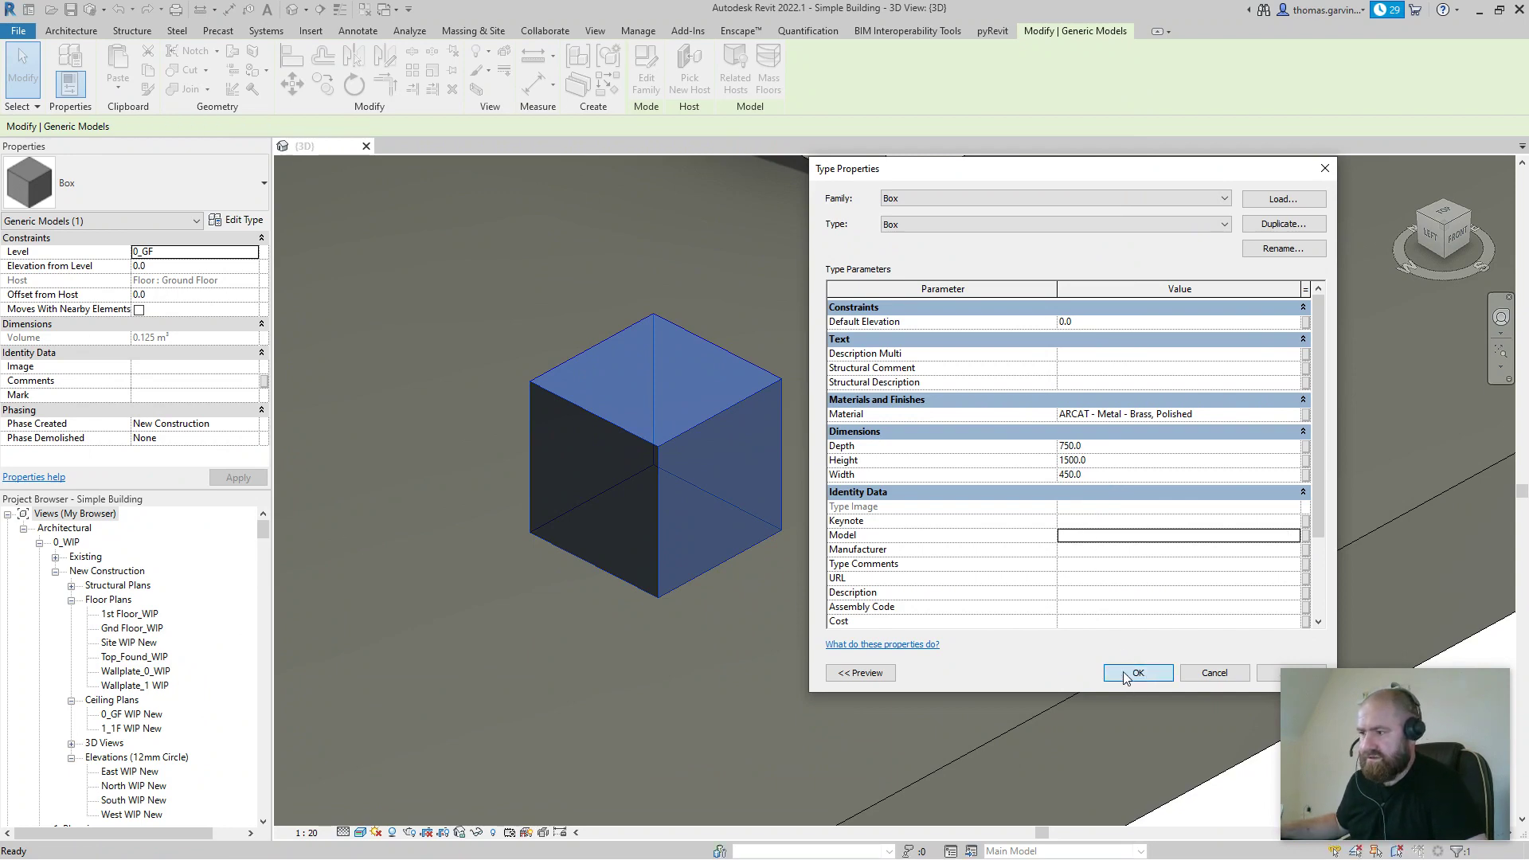
scroll(866, 528, down, 5)
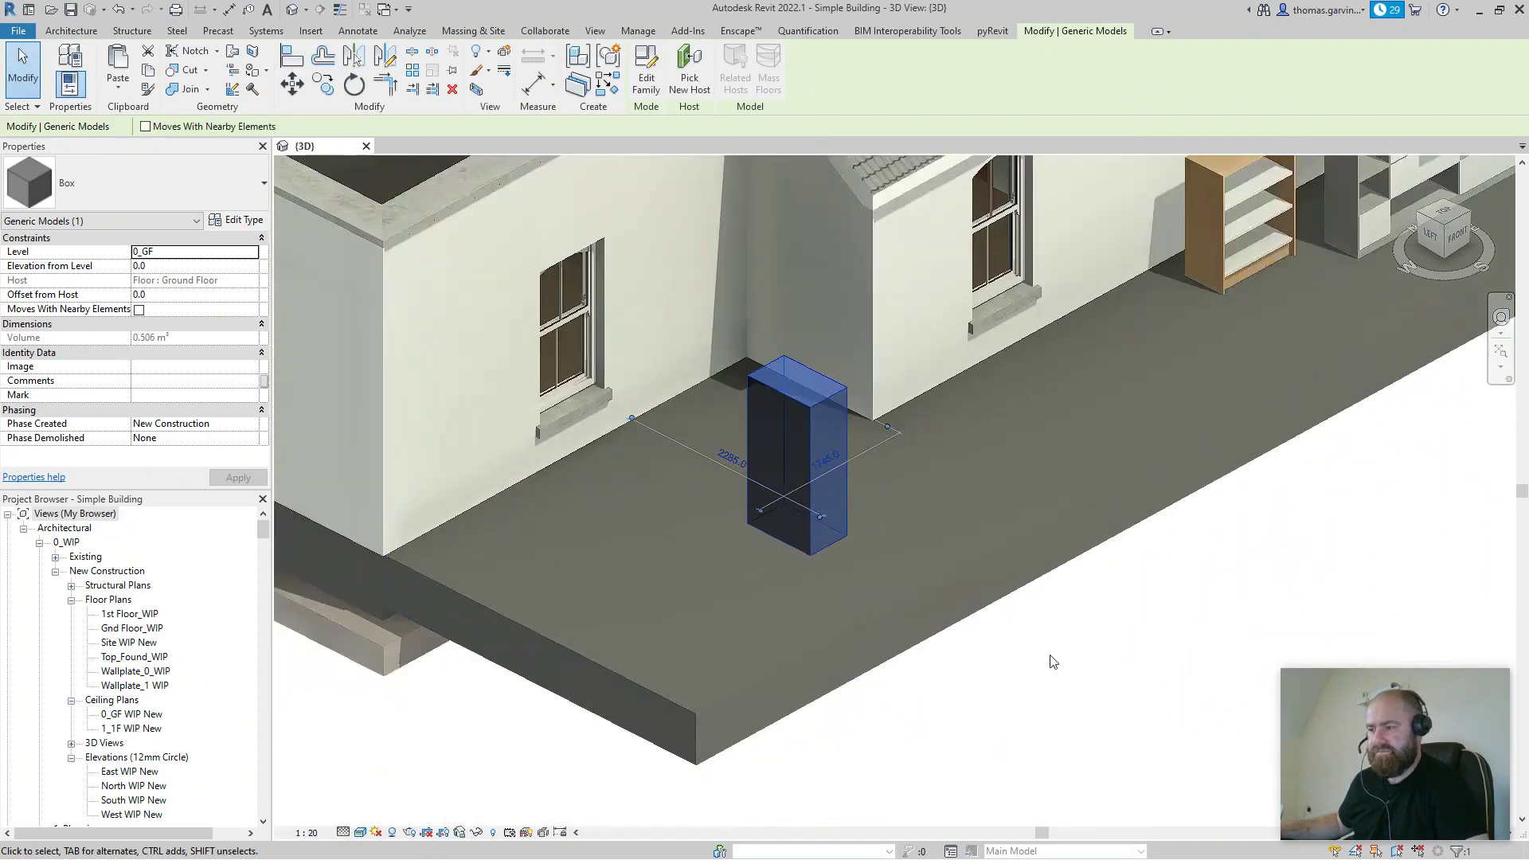
click(1057, 636)
shift+middle_drag(1059, 635, 938, 550)
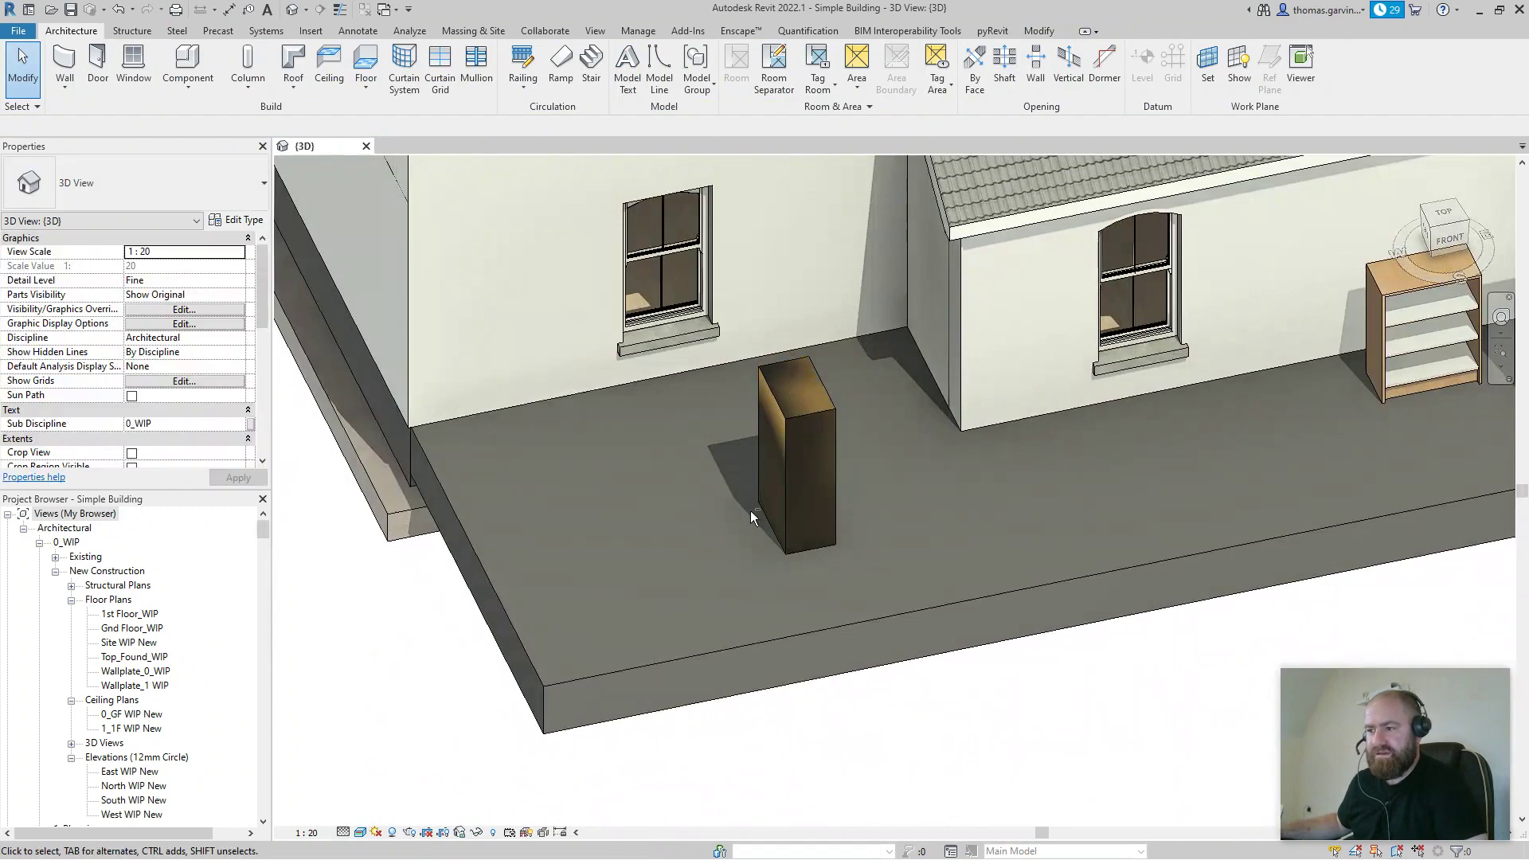
shift+middle_drag(750, 515, 836, 442)
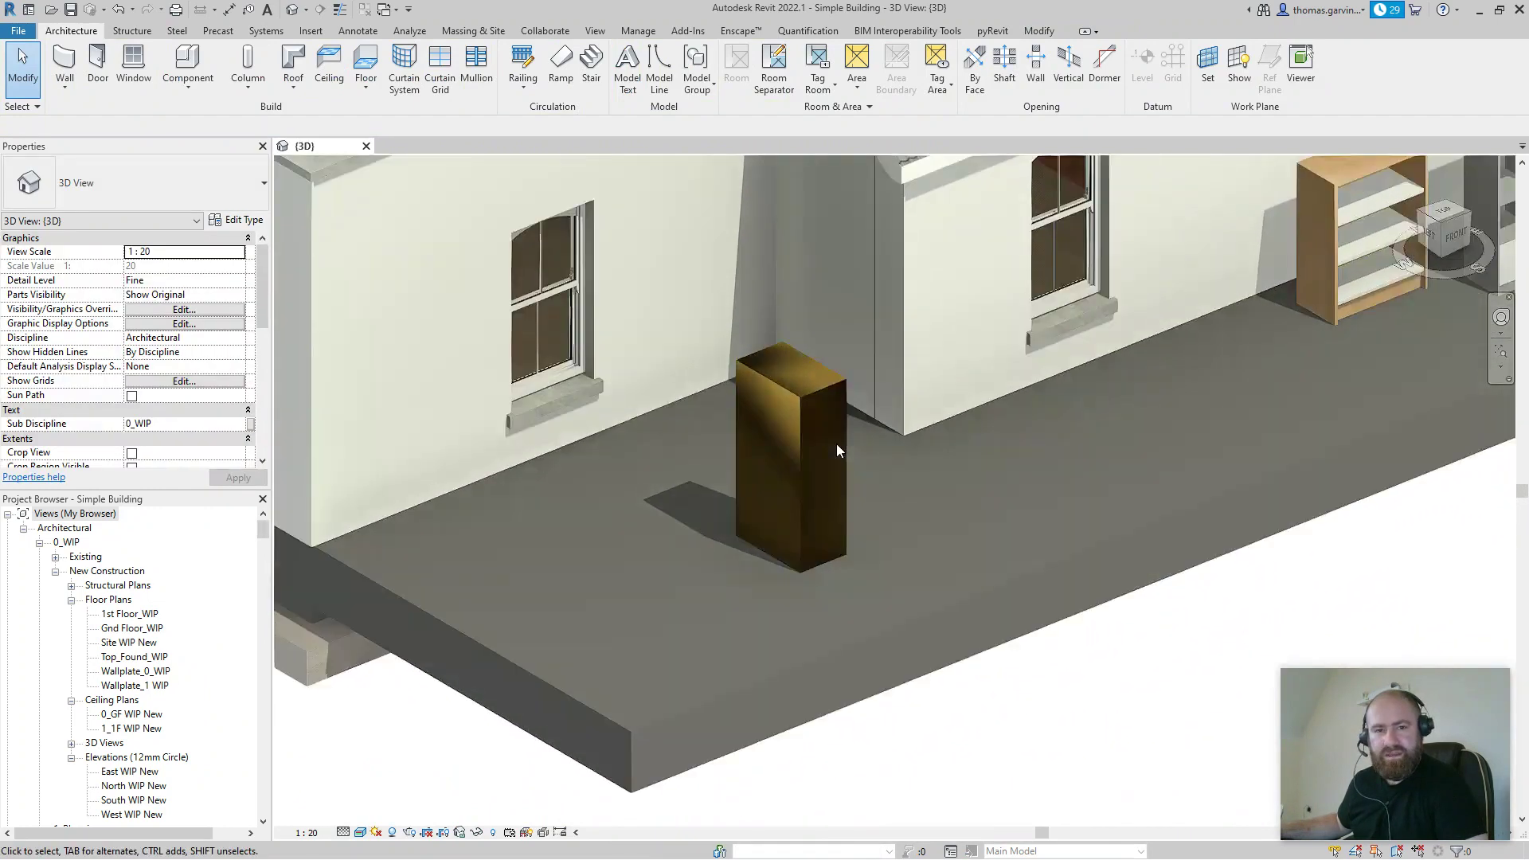
Step: Duplicate the placed box's type in its type properties under the name Box 2
click(844, 390)
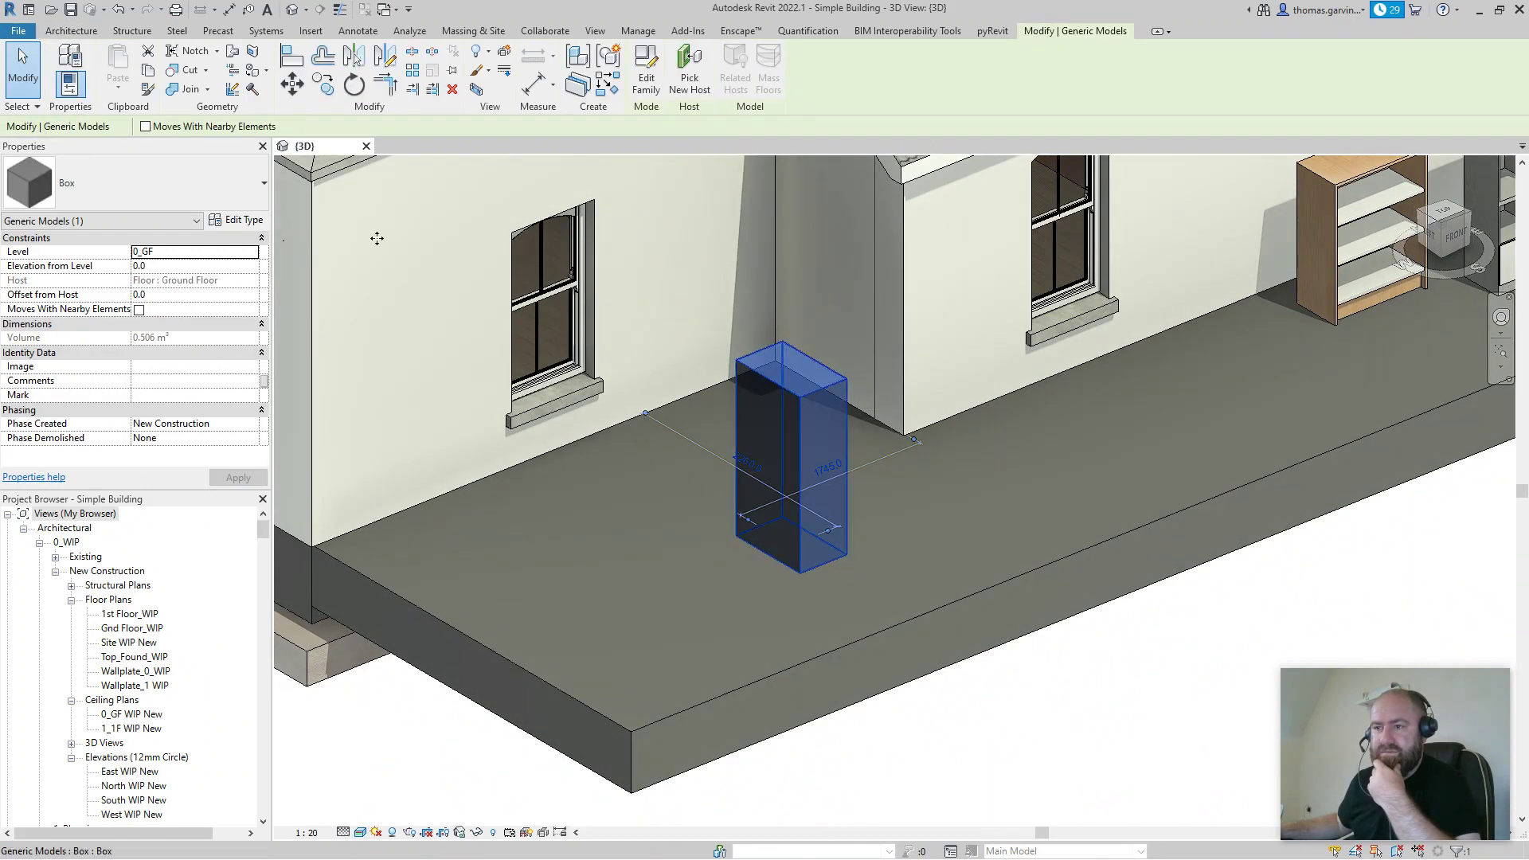
click(238, 223)
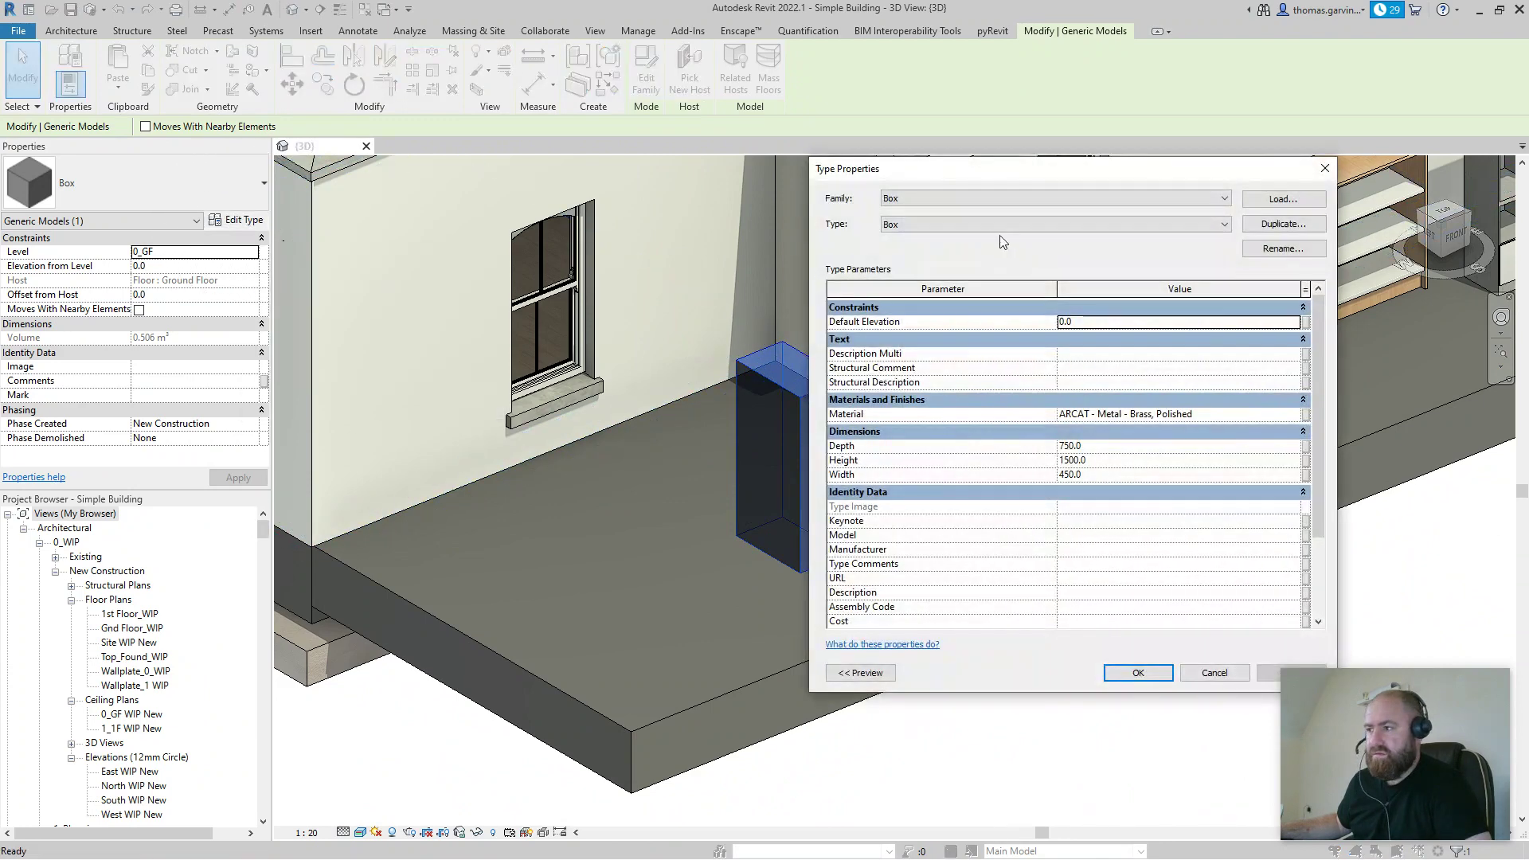
click(939, 200)
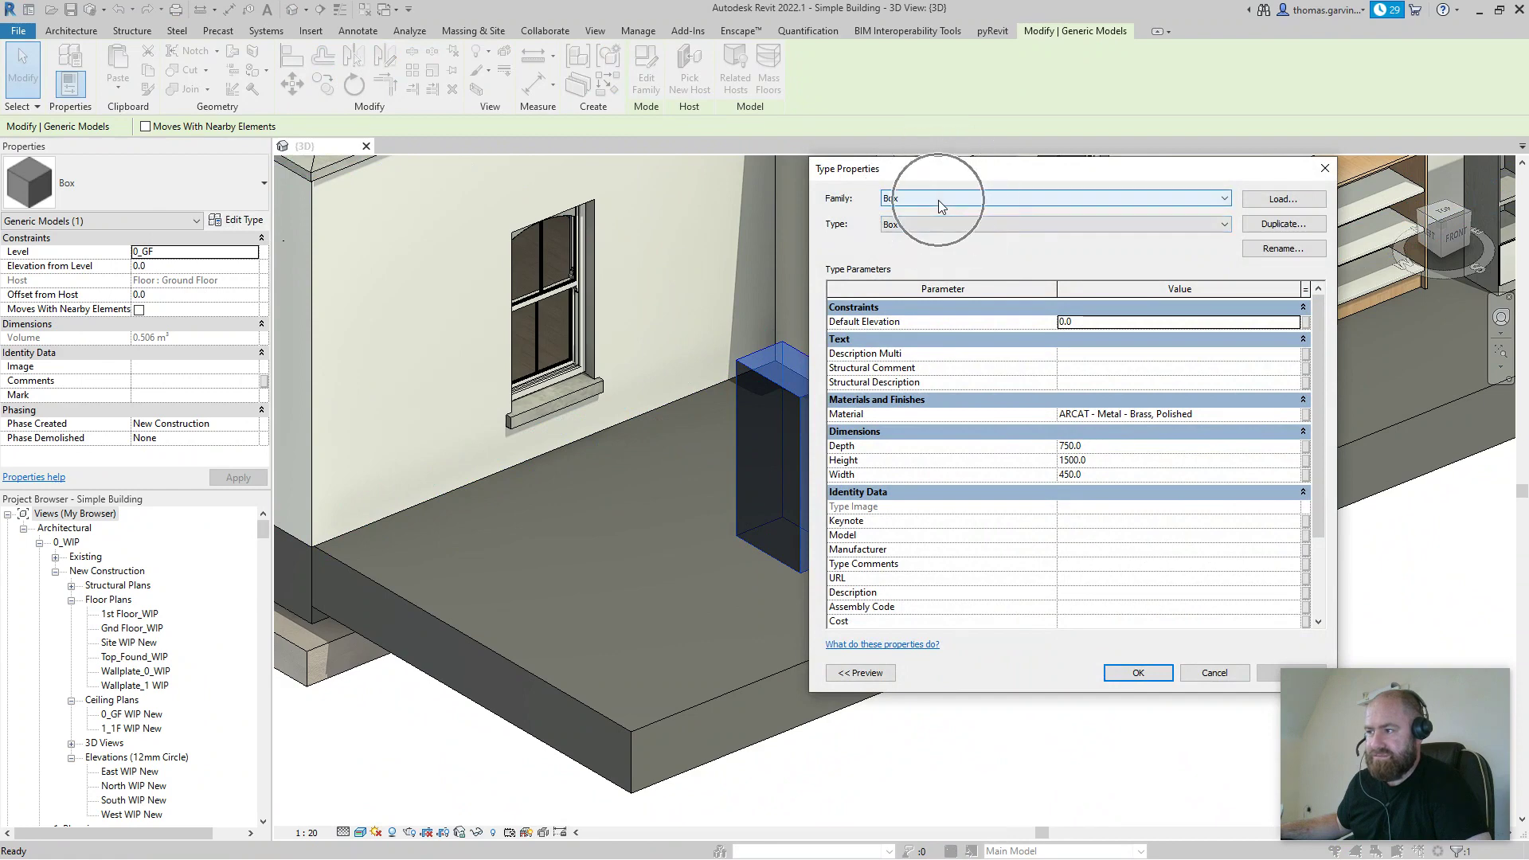
click(922, 223)
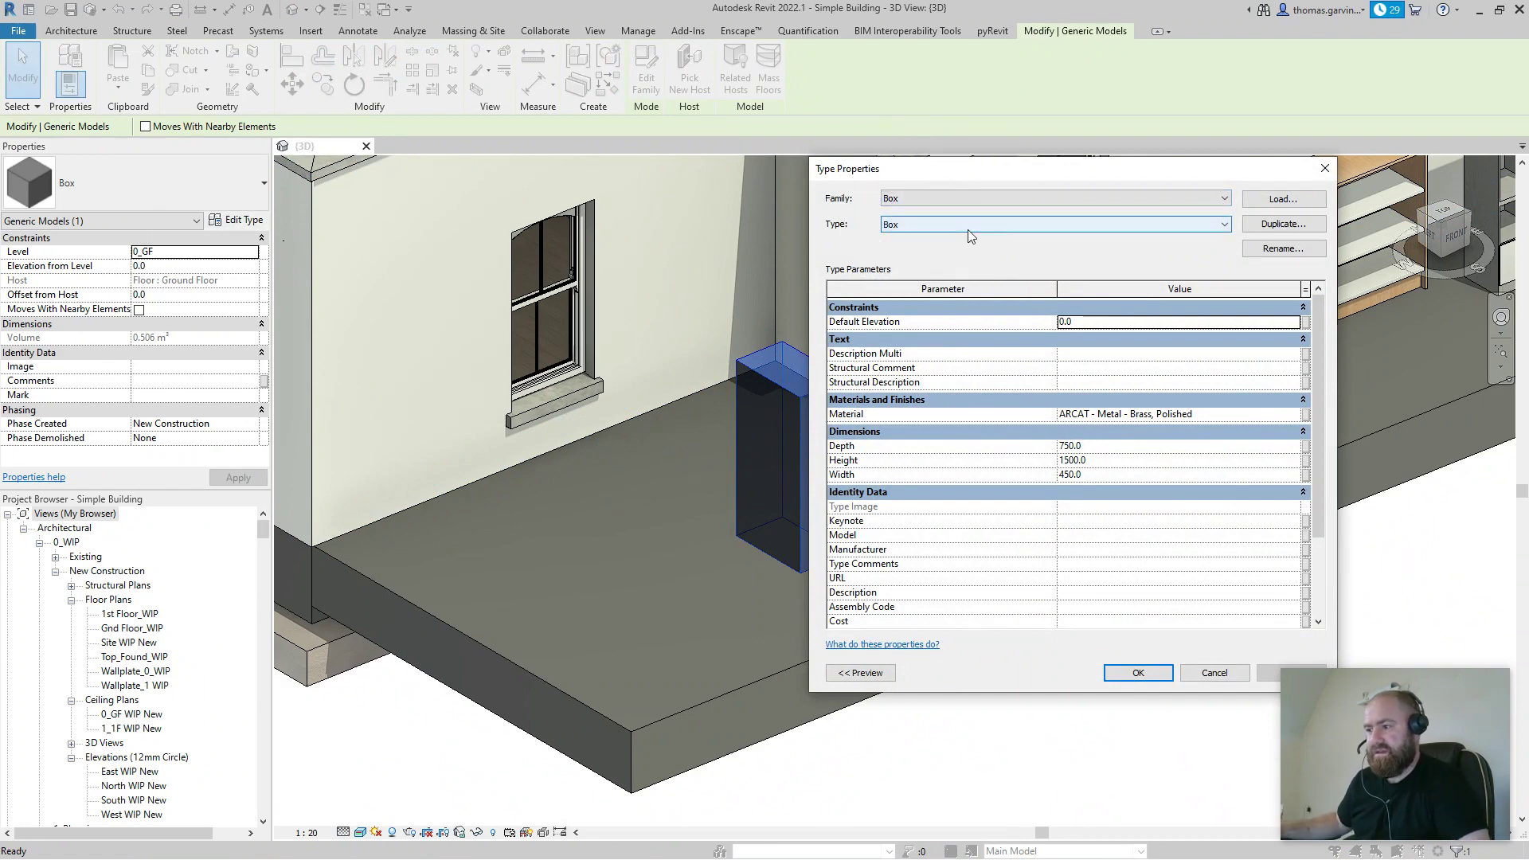
click(1282, 226)
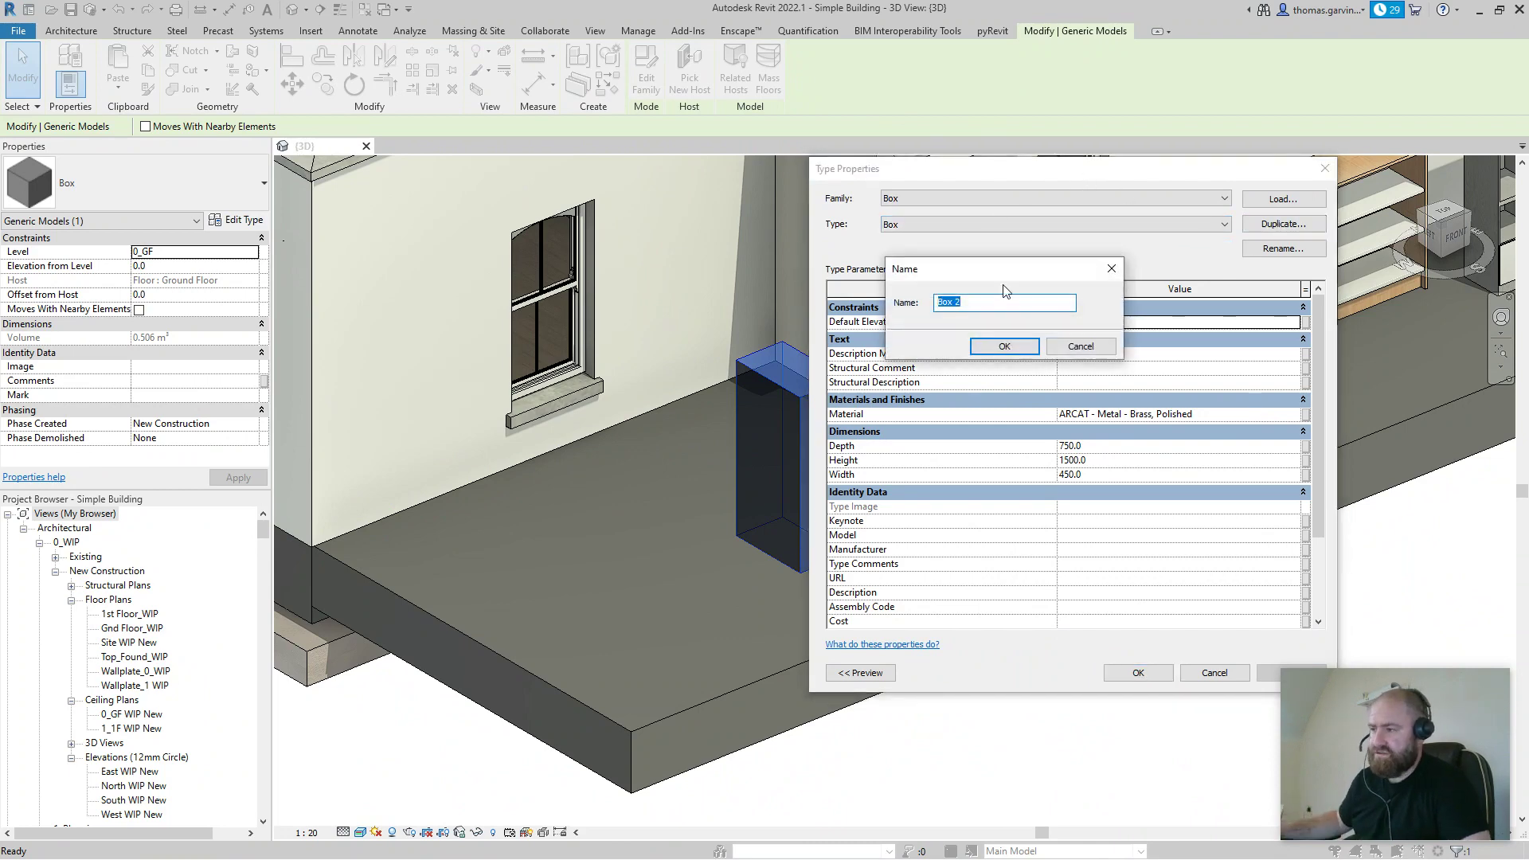
click(1005, 351)
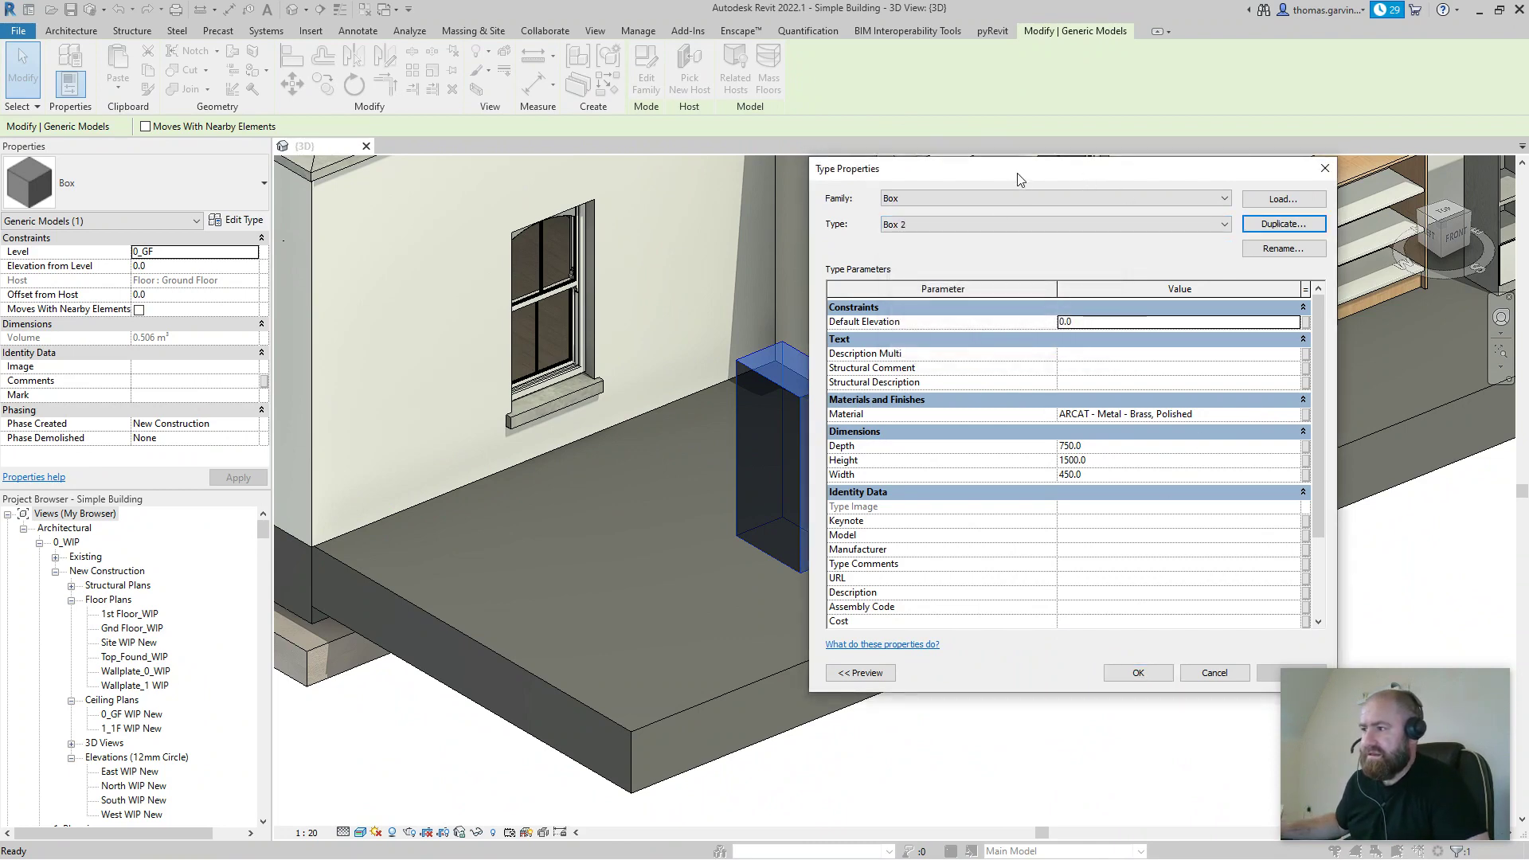
Step: Set the Box 2 type's Depth to 300, Height to 900 and Width to 300
drag(1023, 177, 881, 92)
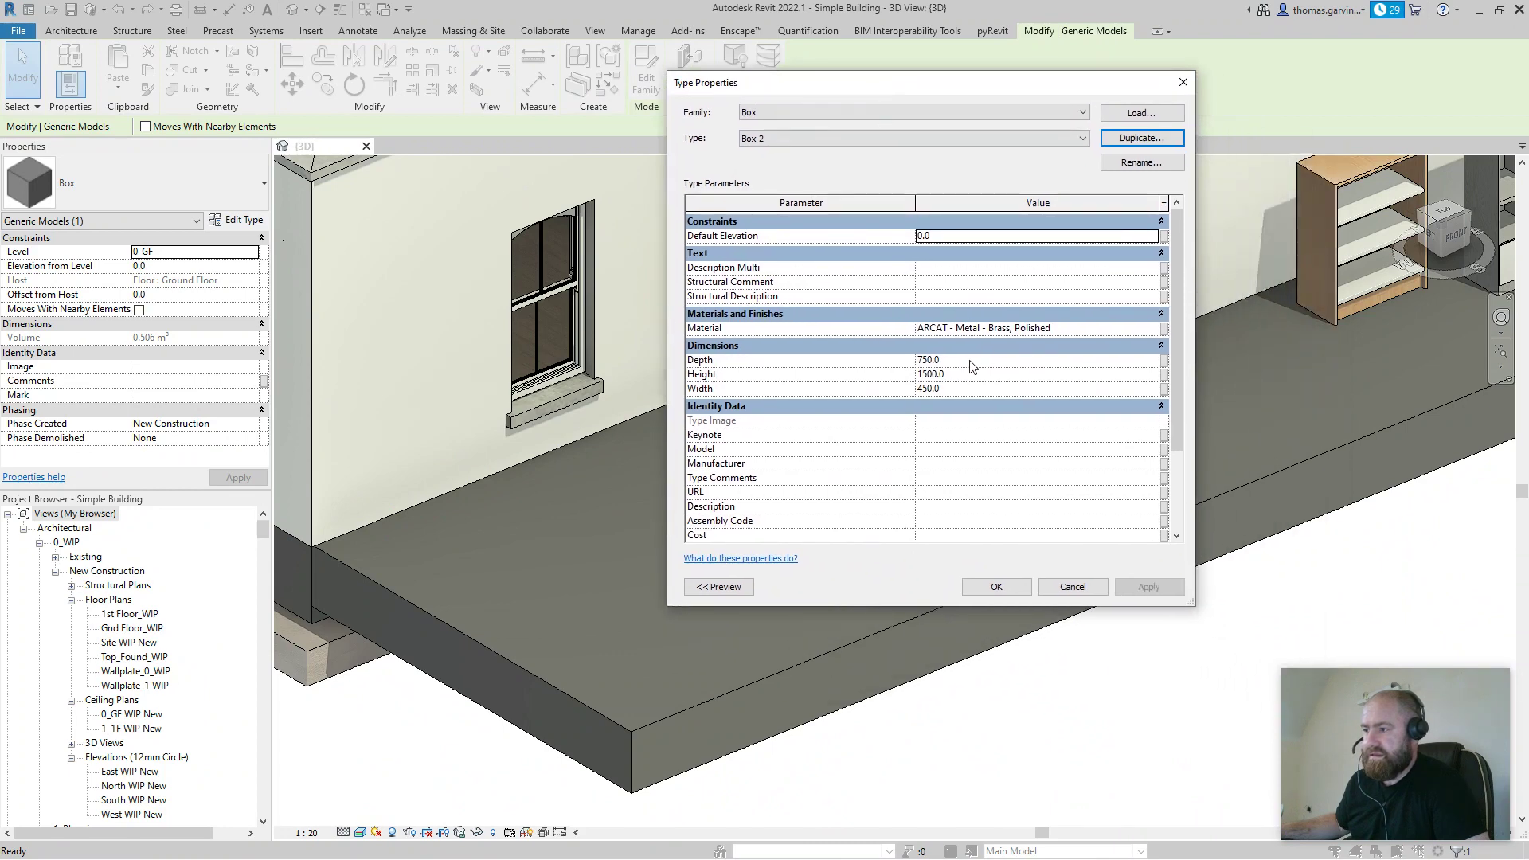
click(971, 360)
text(300)
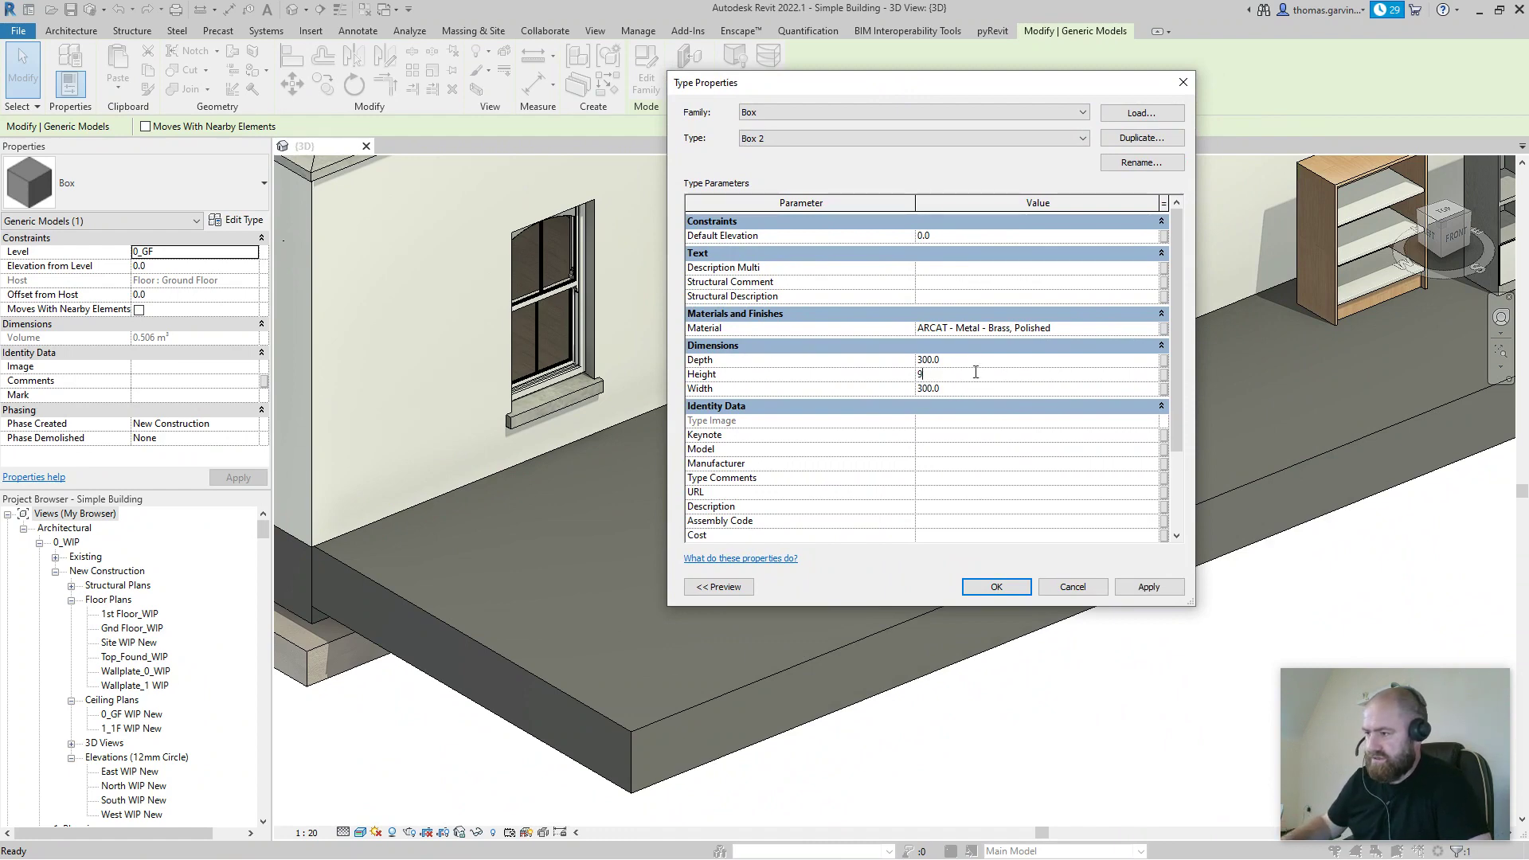
Step: Assign the material ARCAT - Metal - Finish, Black to Box 2, apply the type changes and inspect the box in 3D
click(1152, 331)
click(1152, 328)
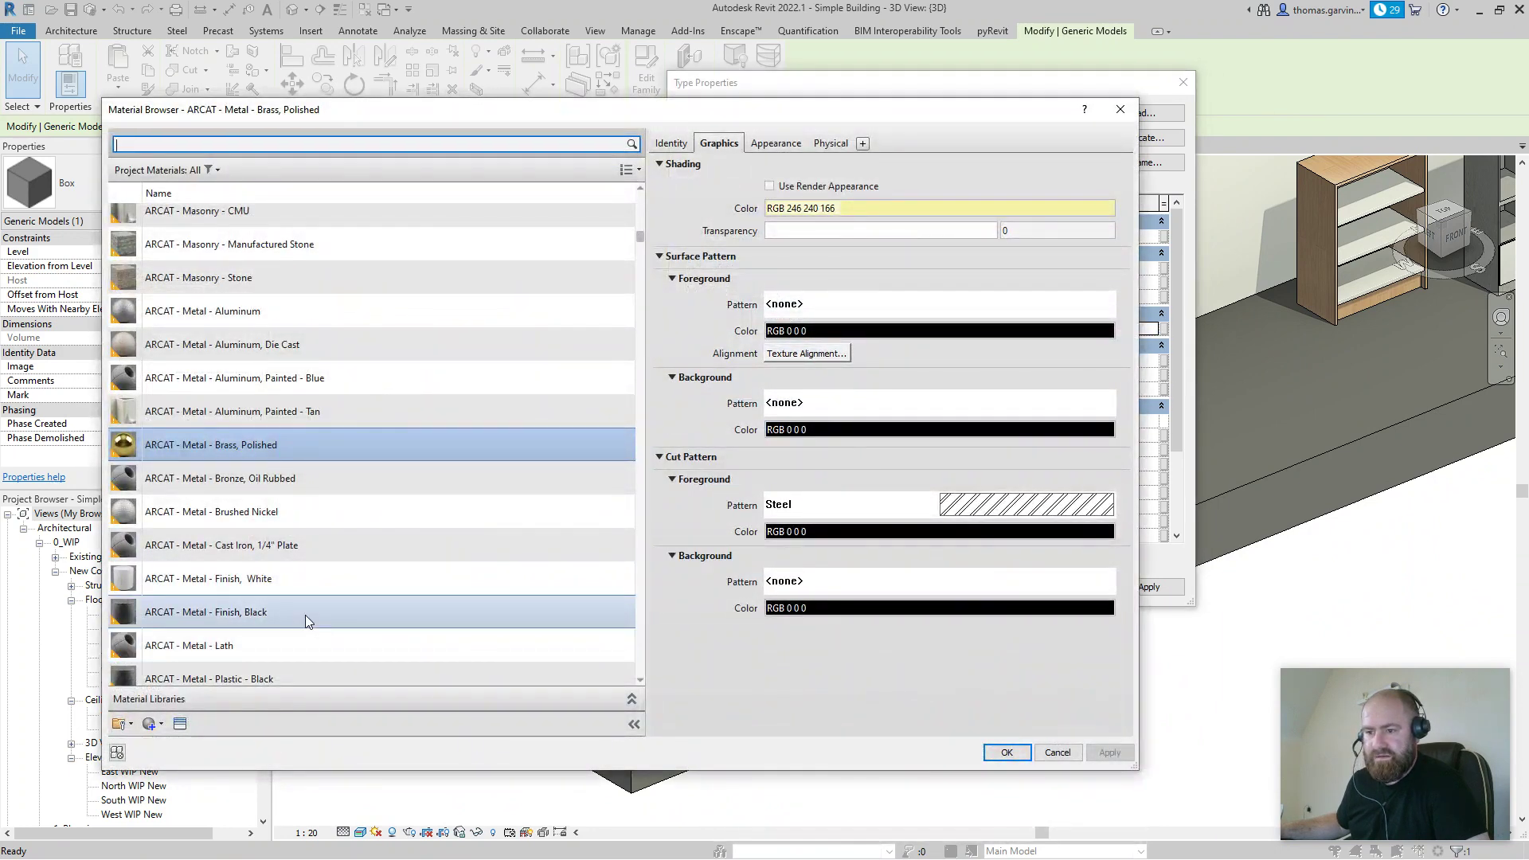
click(304, 614)
click(1000, 751)
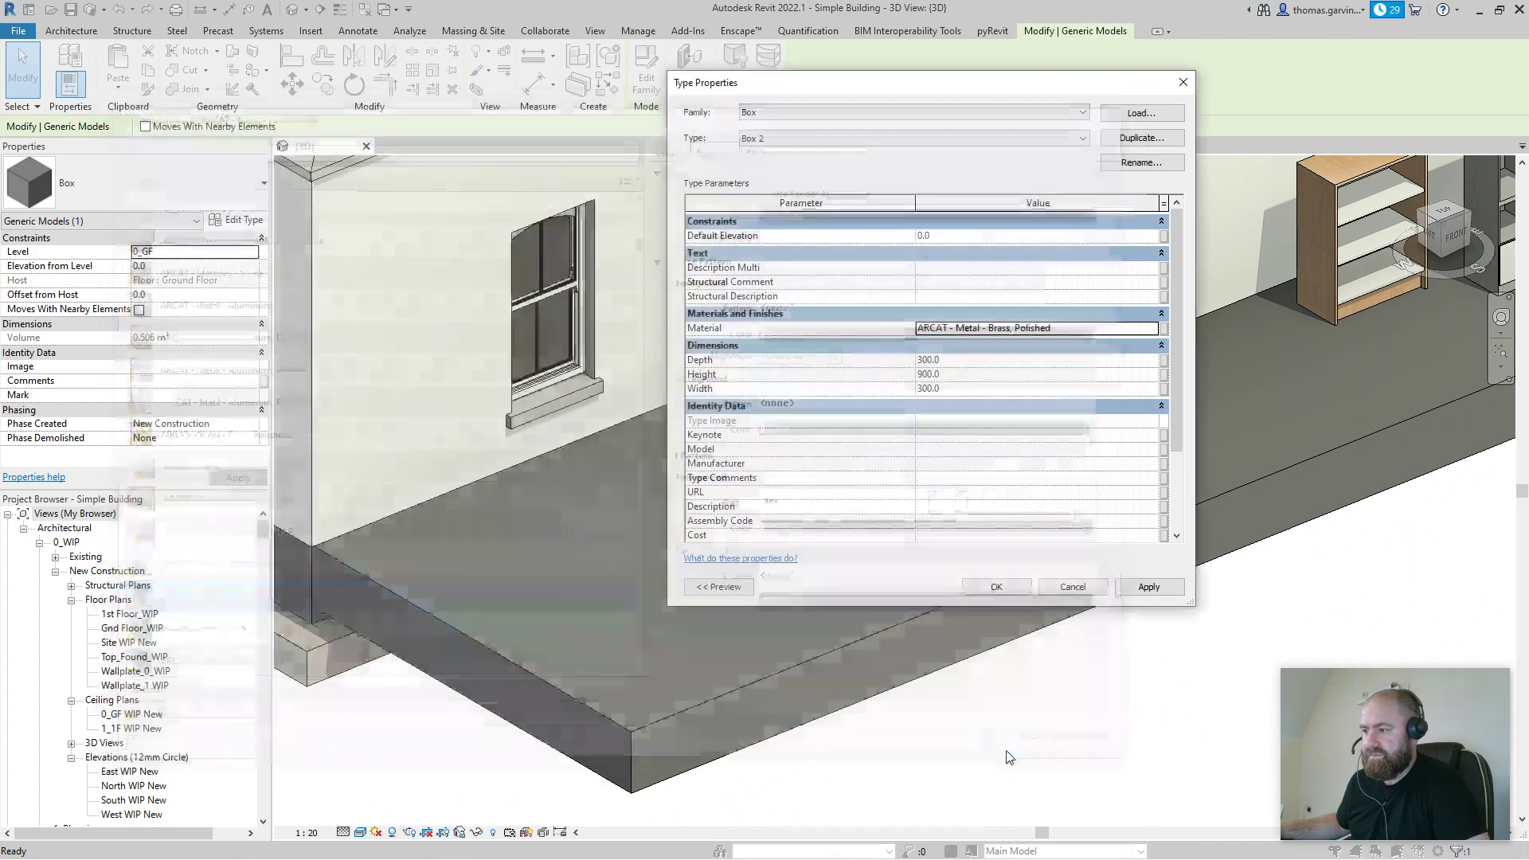
click(995, 591)
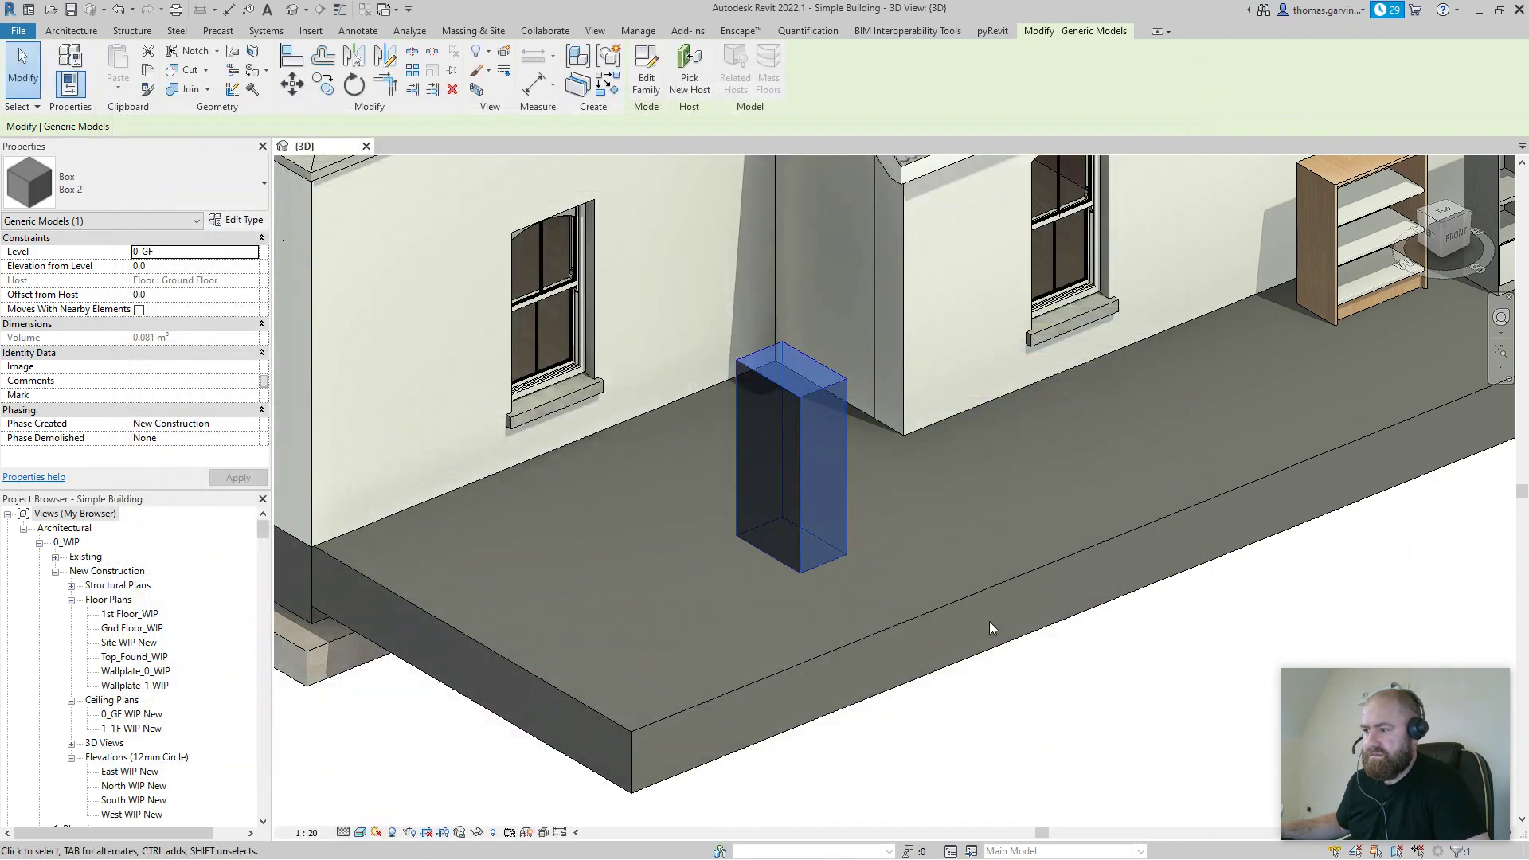
scroll(882, 541, up, 2)
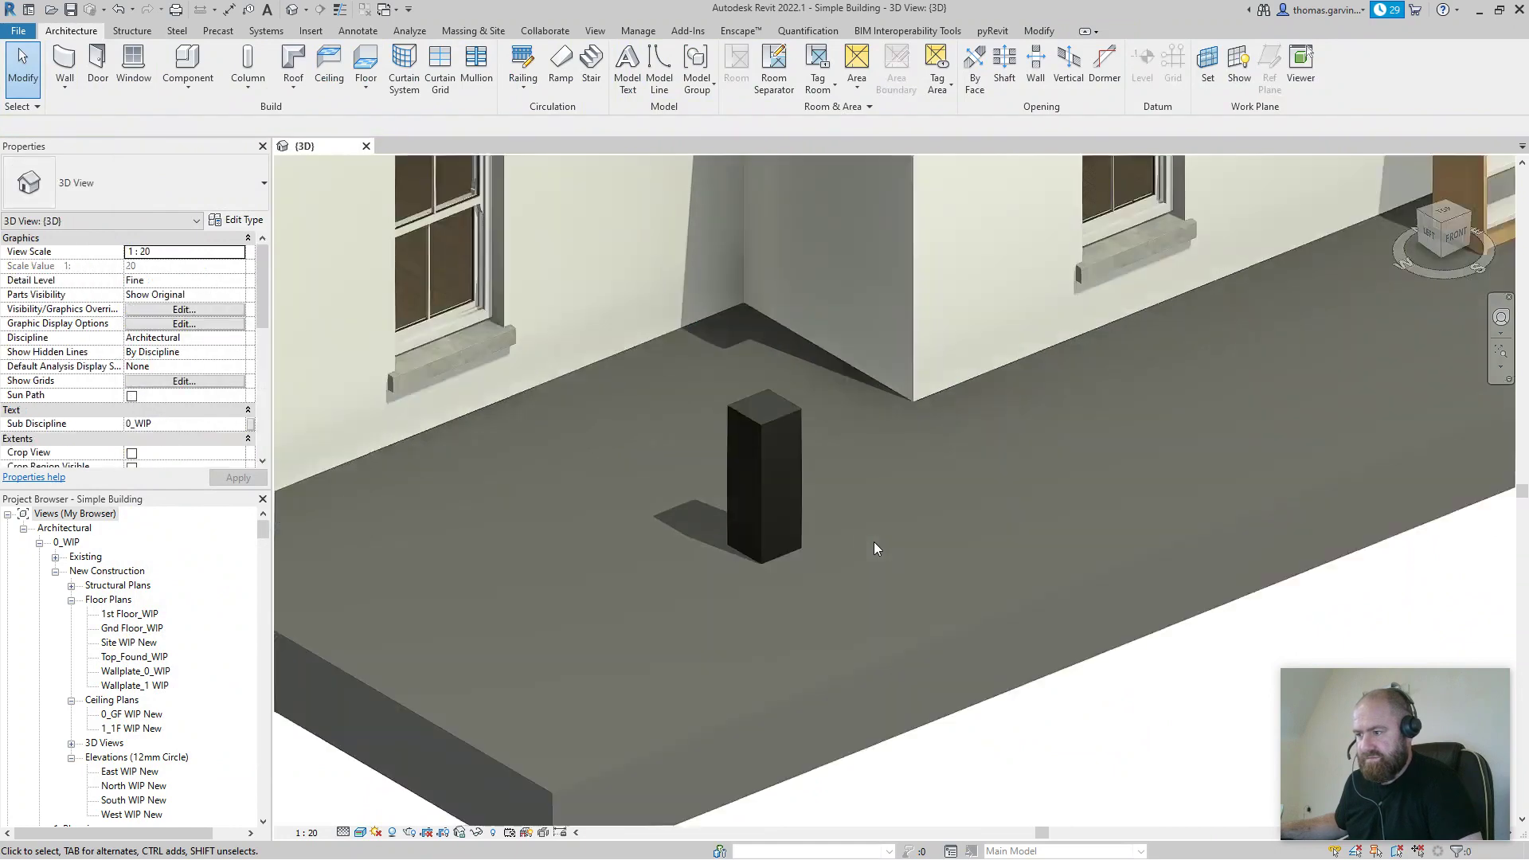
Step: Create a similar component from the placed Box 2, switch its type to Box and place it on the ground floor slab beside Box 2
click(796, 500)
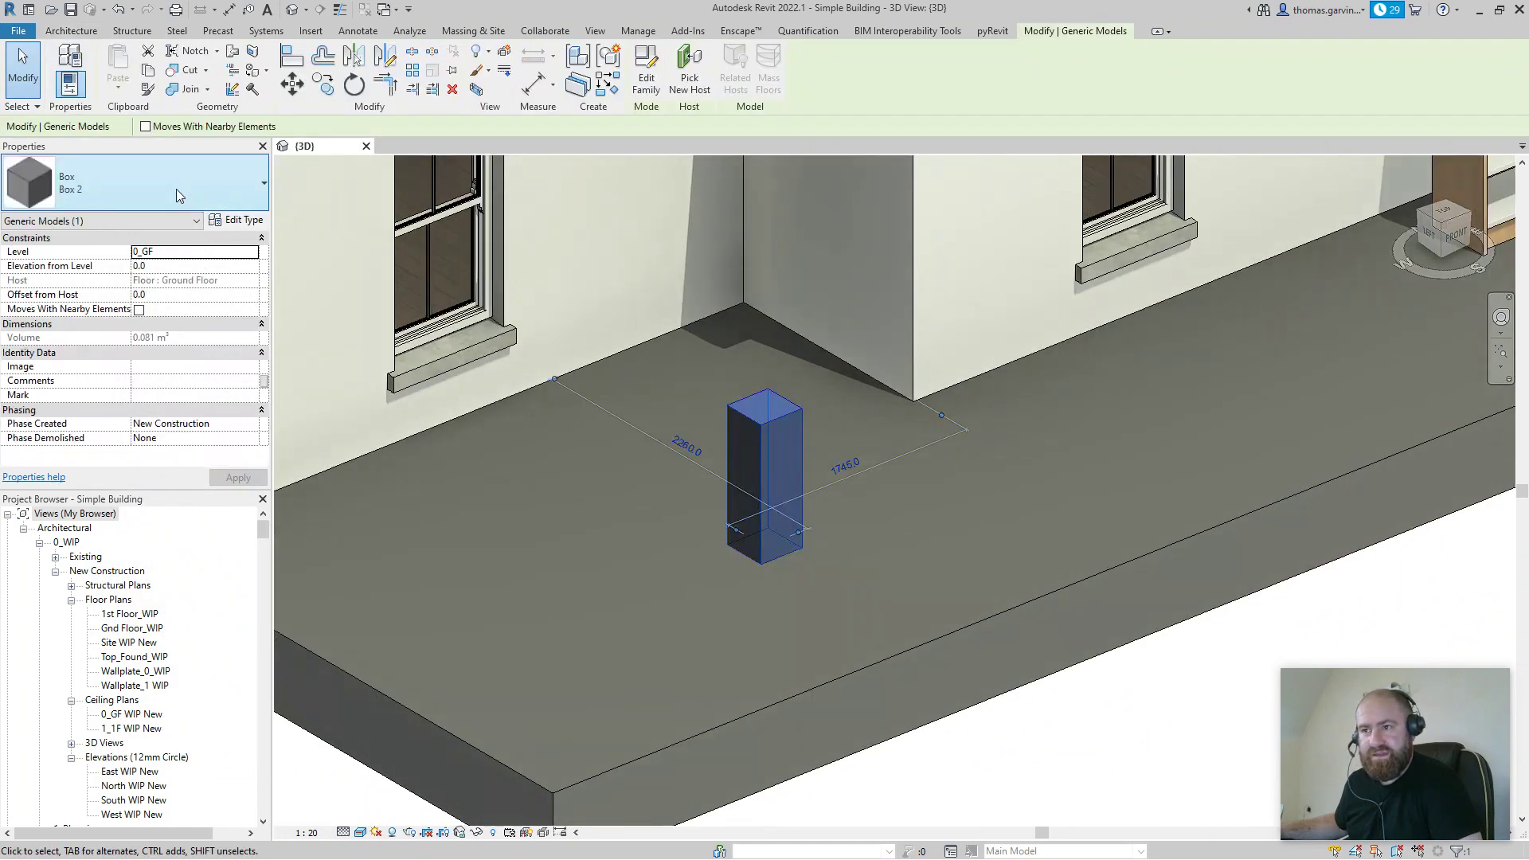
click(617, 93)
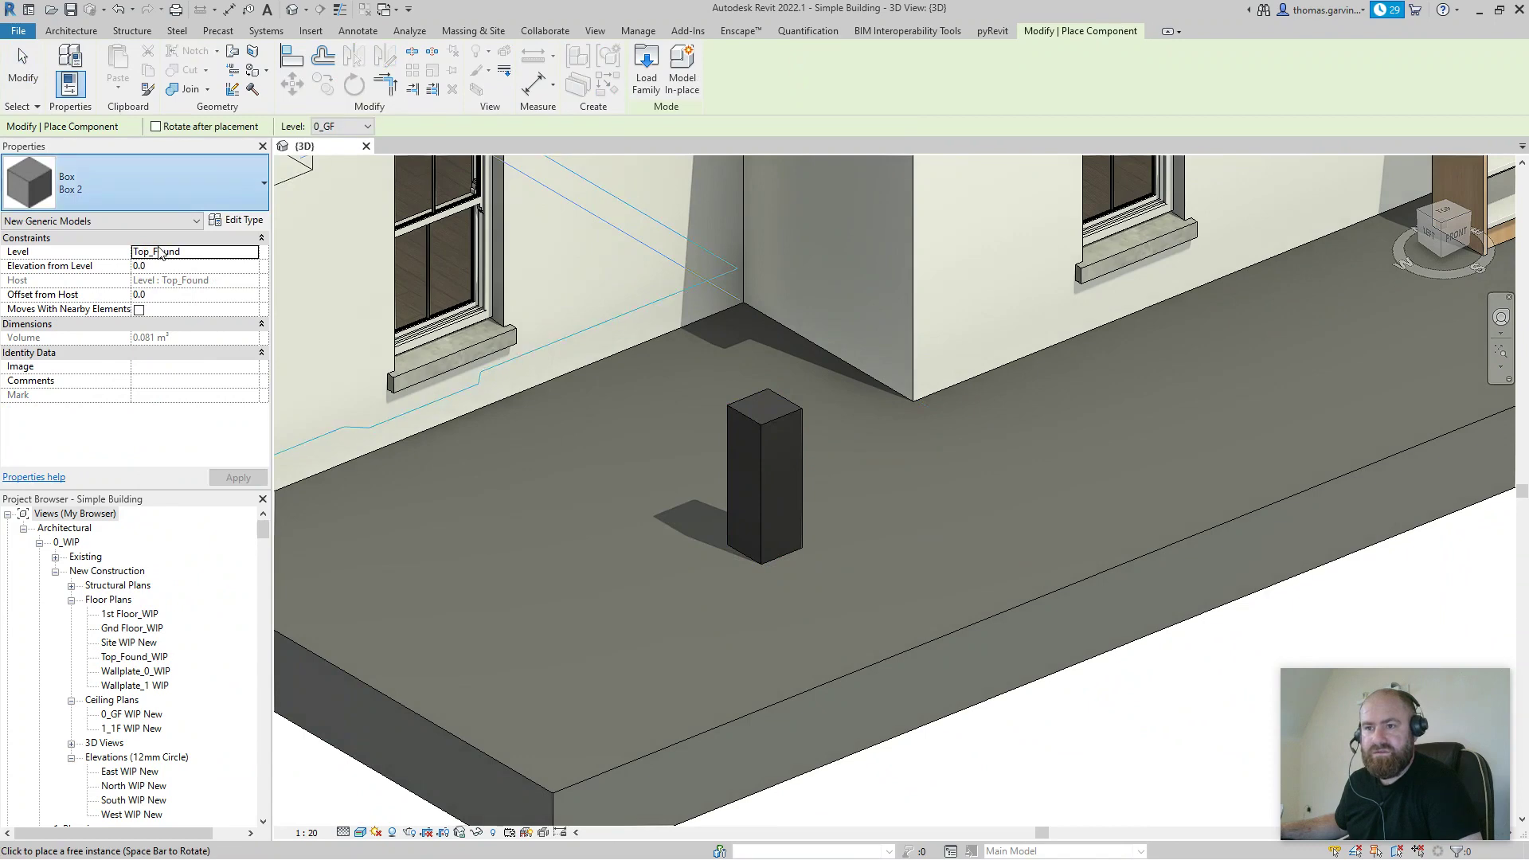
click(135, 183)
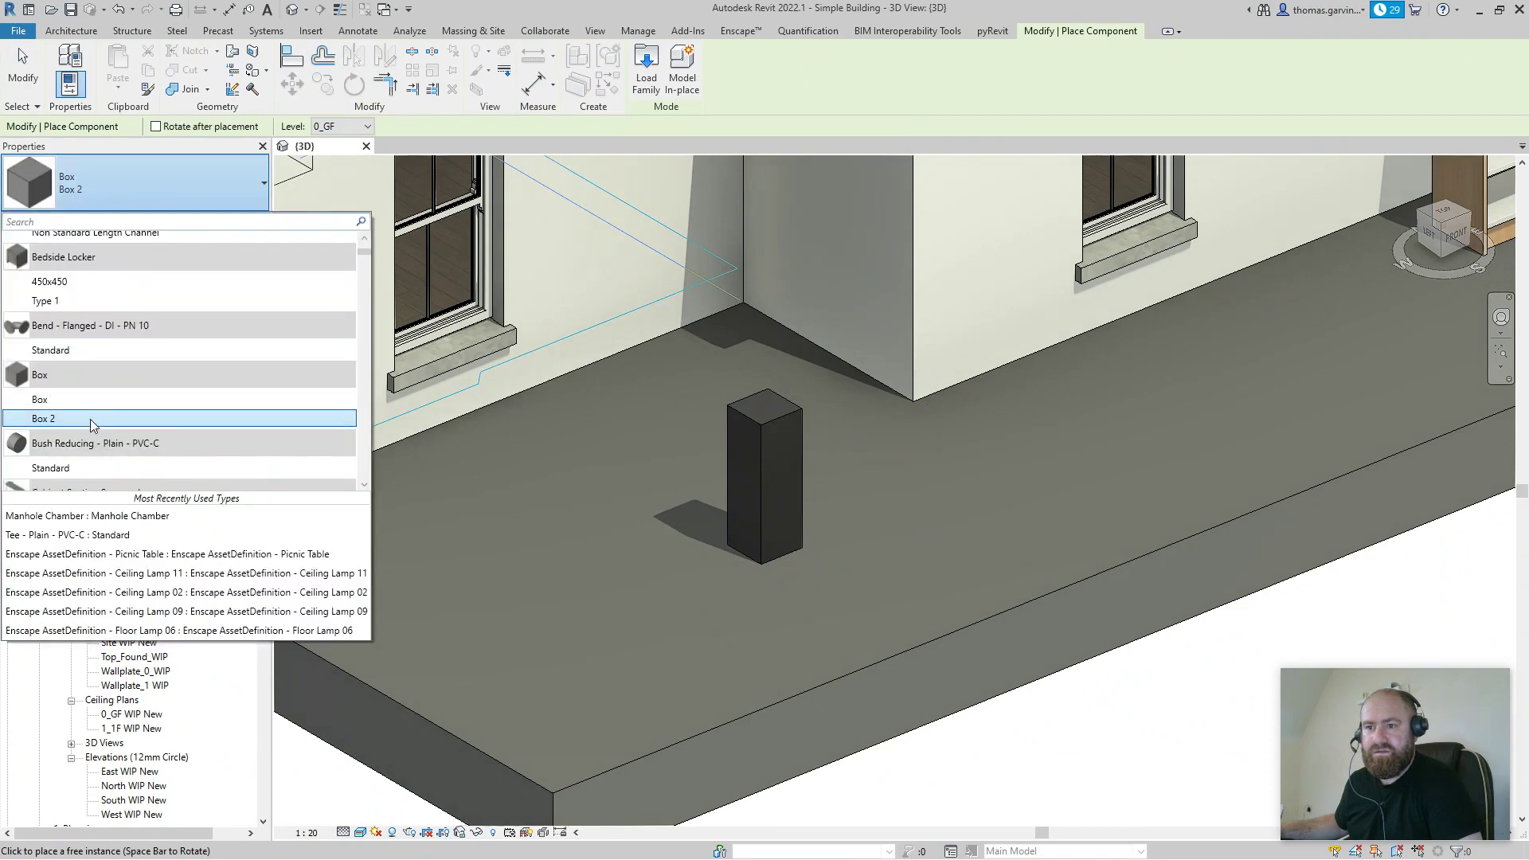
click(47, 399)
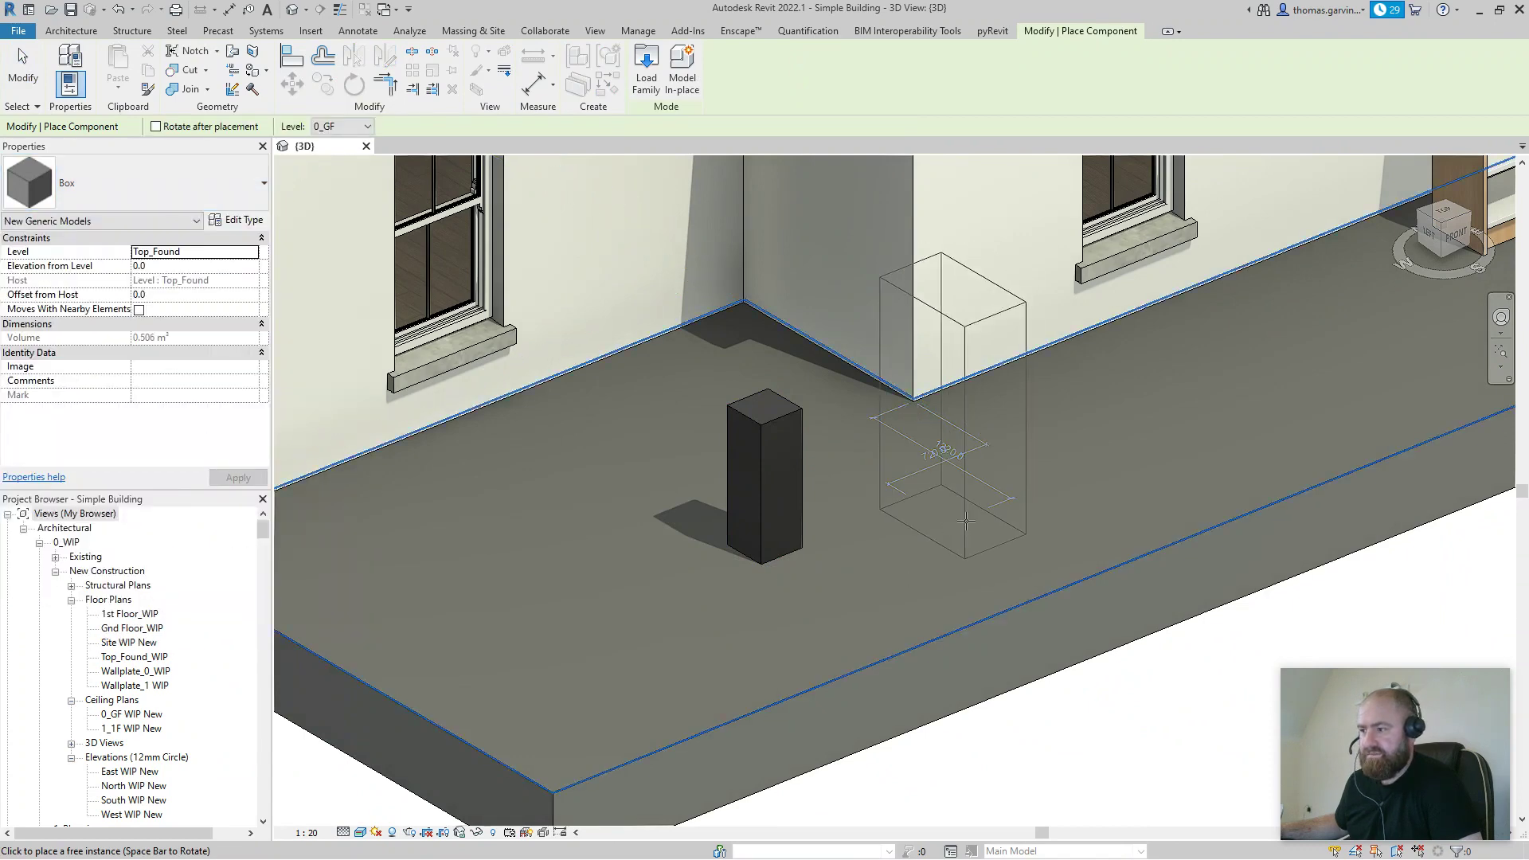
click(955, 521)
key(Escape)
key(Escape)
scroll(1138, 514, down, 3)
mouse_move(1139, 514)
shift+middle_down()
mouse_move(968, 528)
mouse_move(1085, 587)
mouse_move(1146, 516)
shift+middle_up()
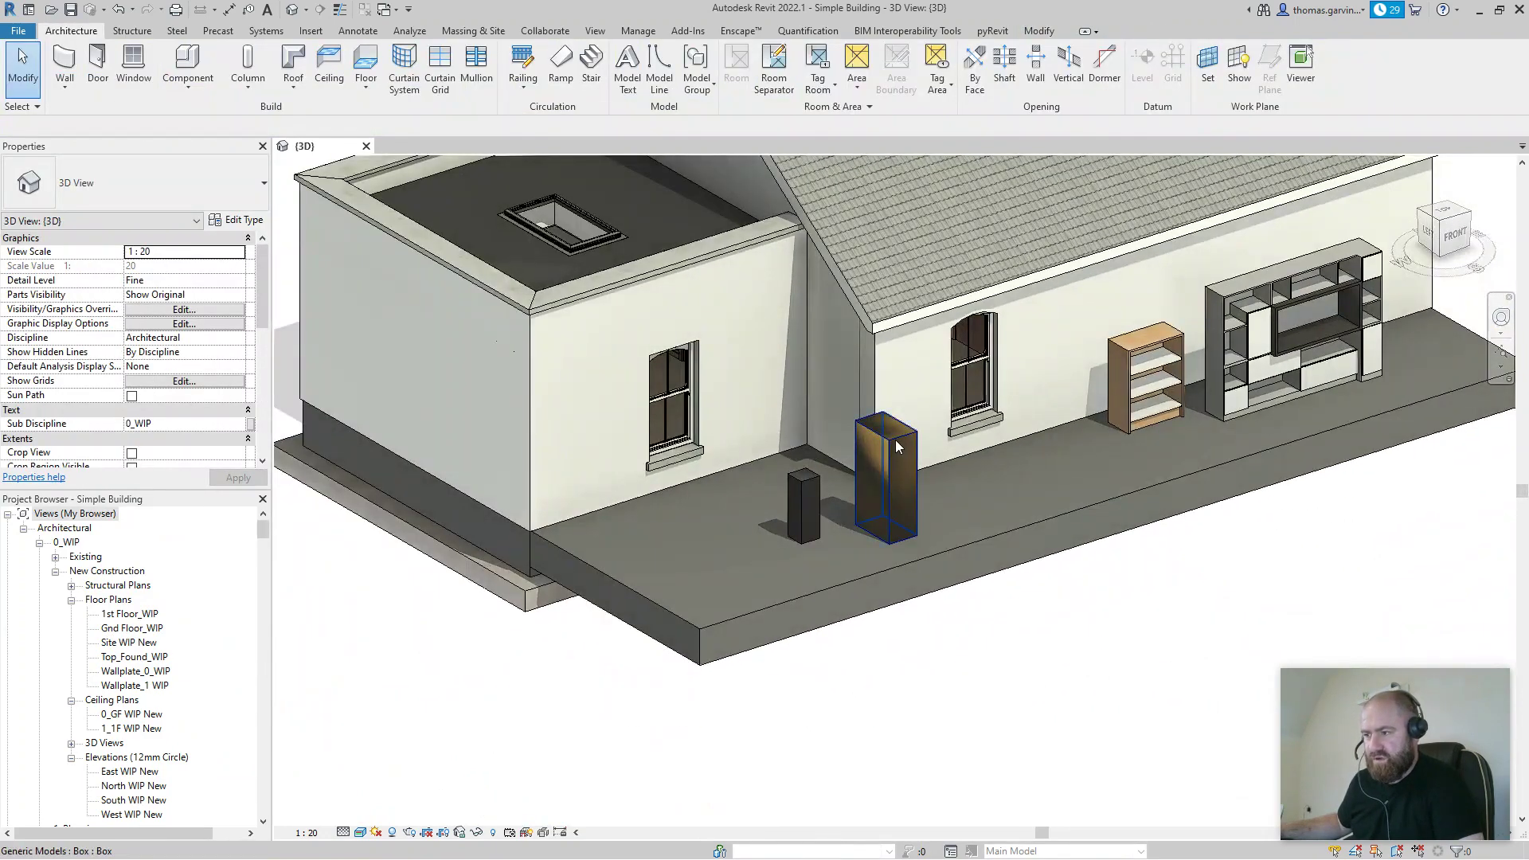
Step: Select both placed boxes together, then only the smaller black one, and examine its instance properties and Elevation from Level
click(900, 449)
ctrl+click(814, 502)
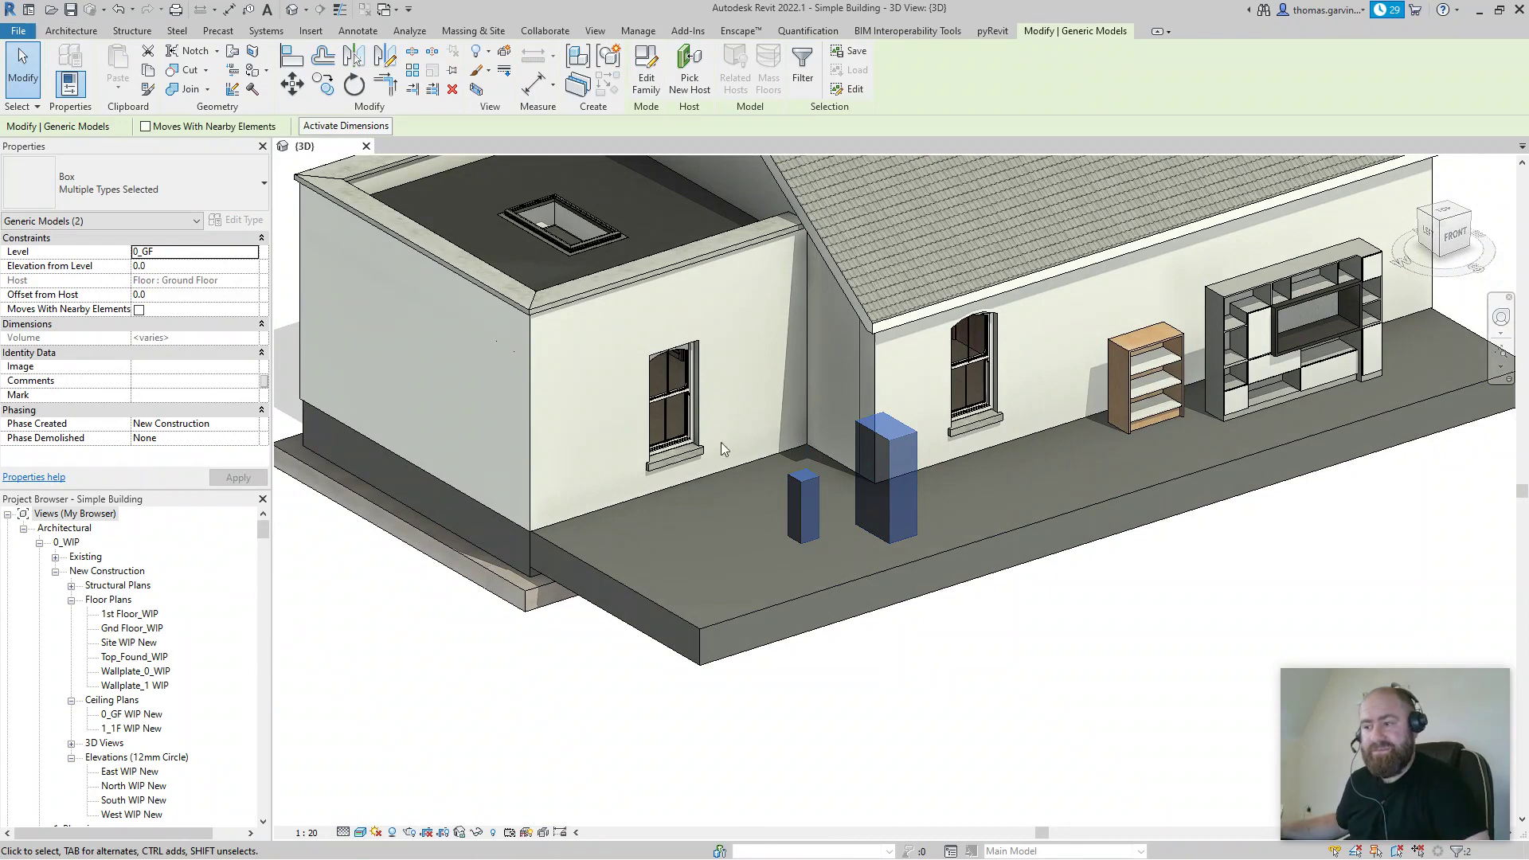
click(797, 502)
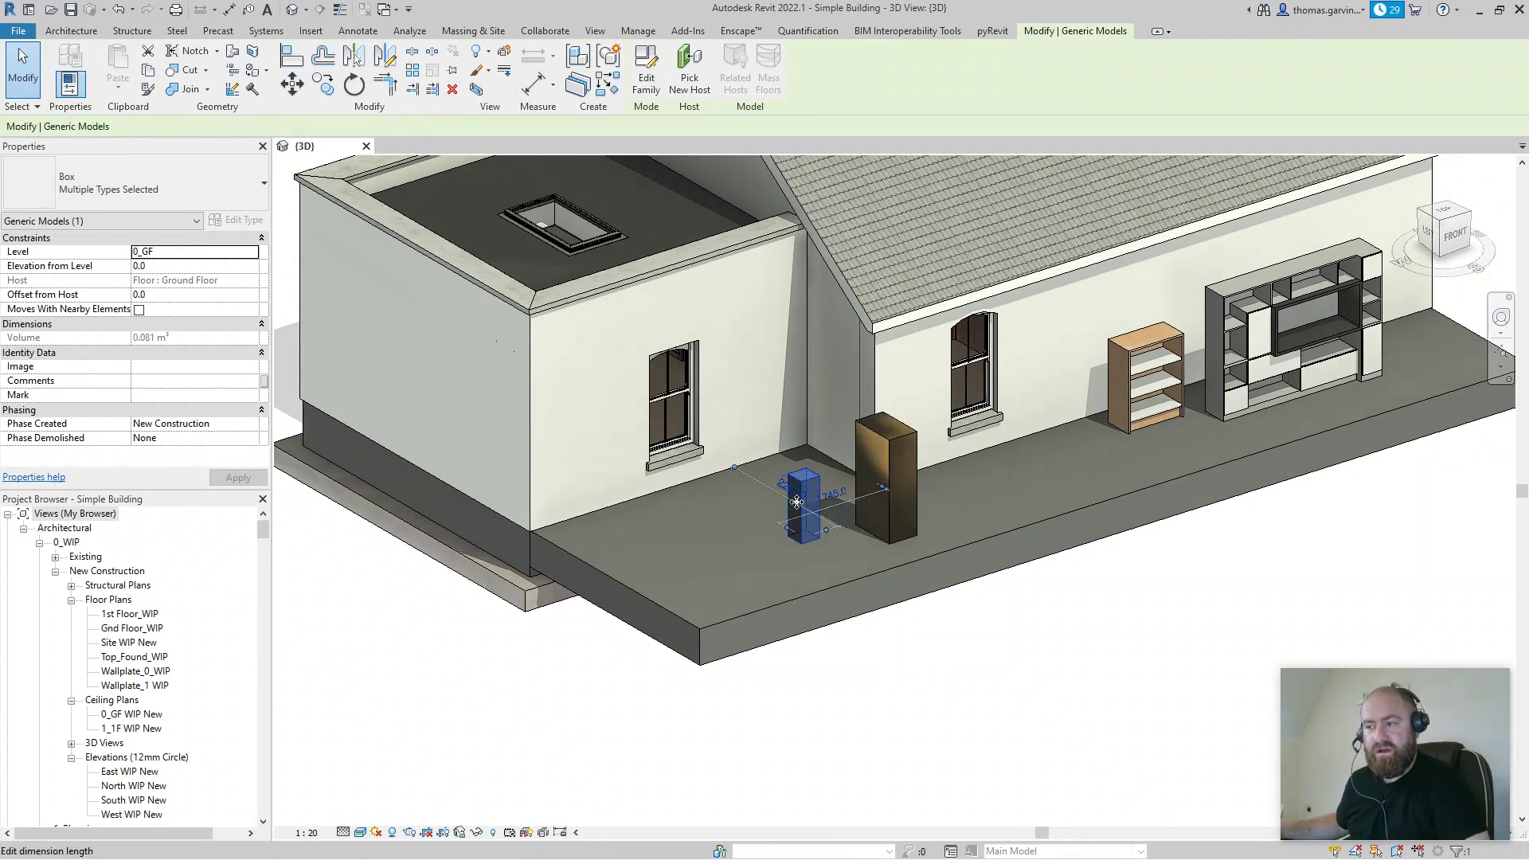
click(800, 510)
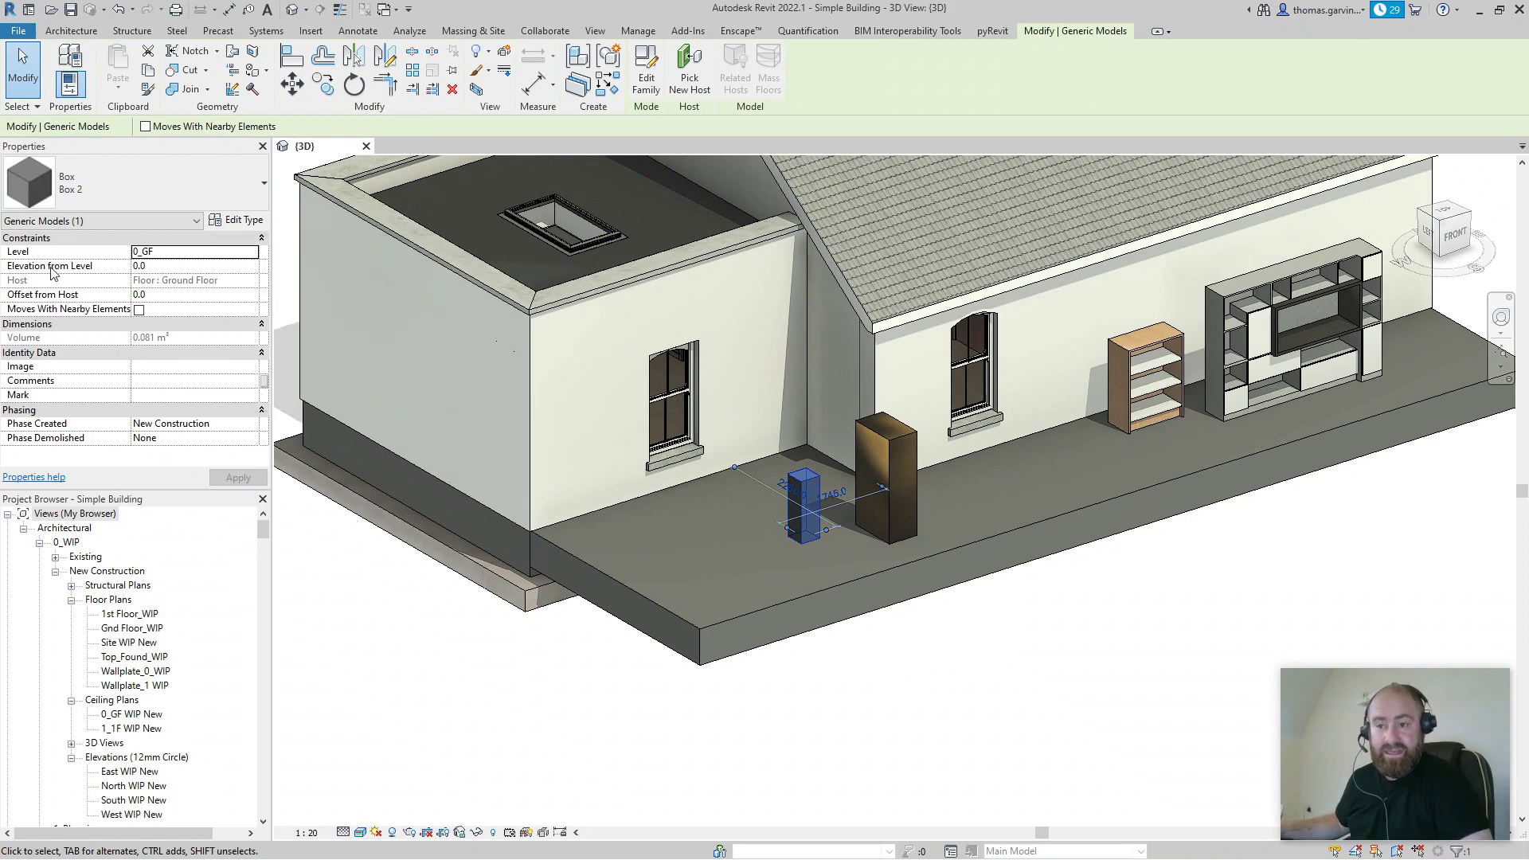
click(159, 267)
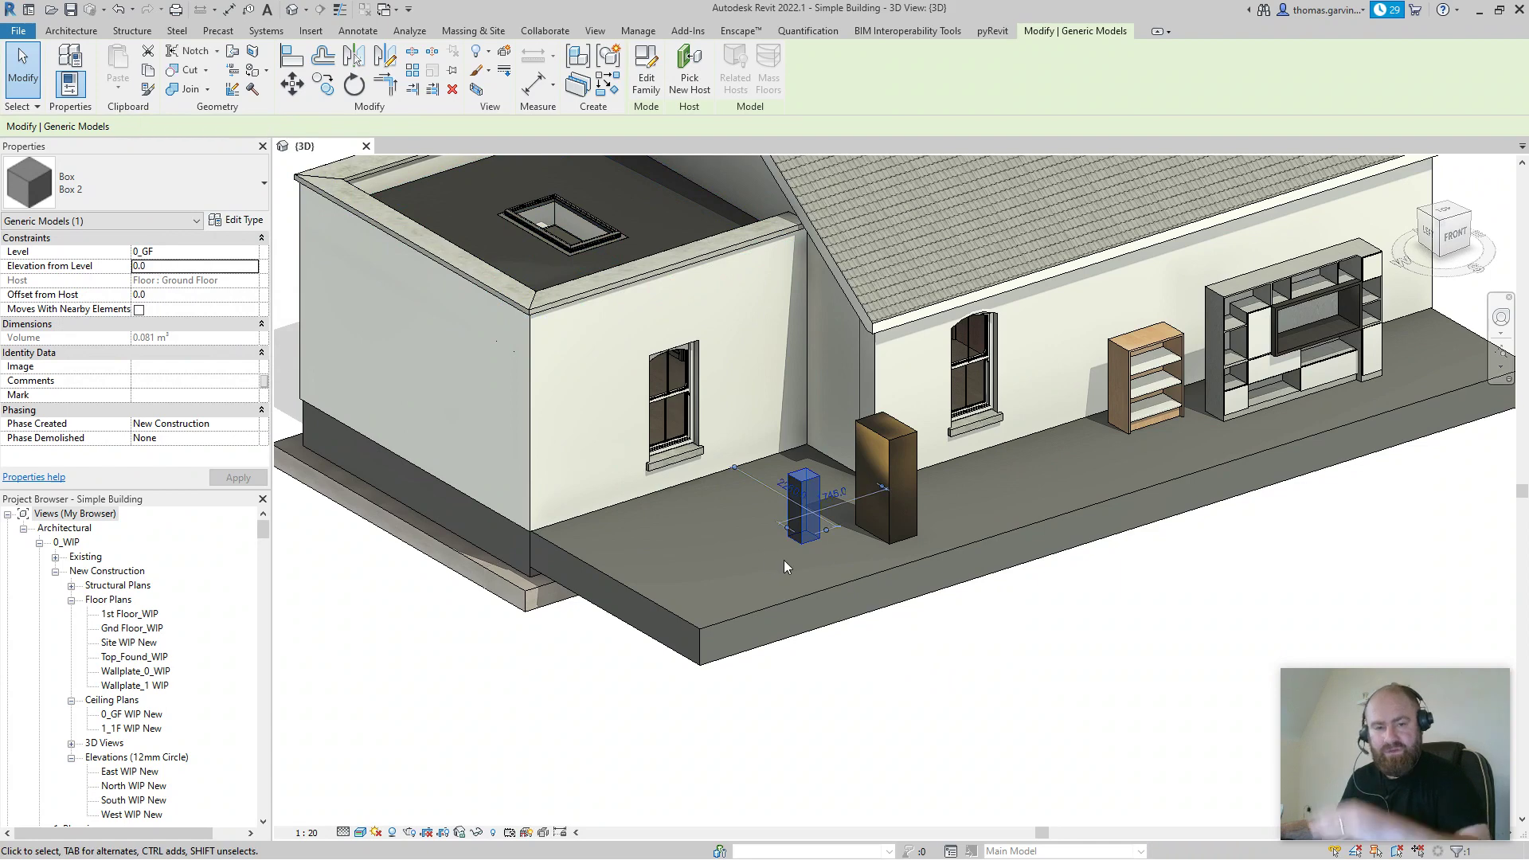